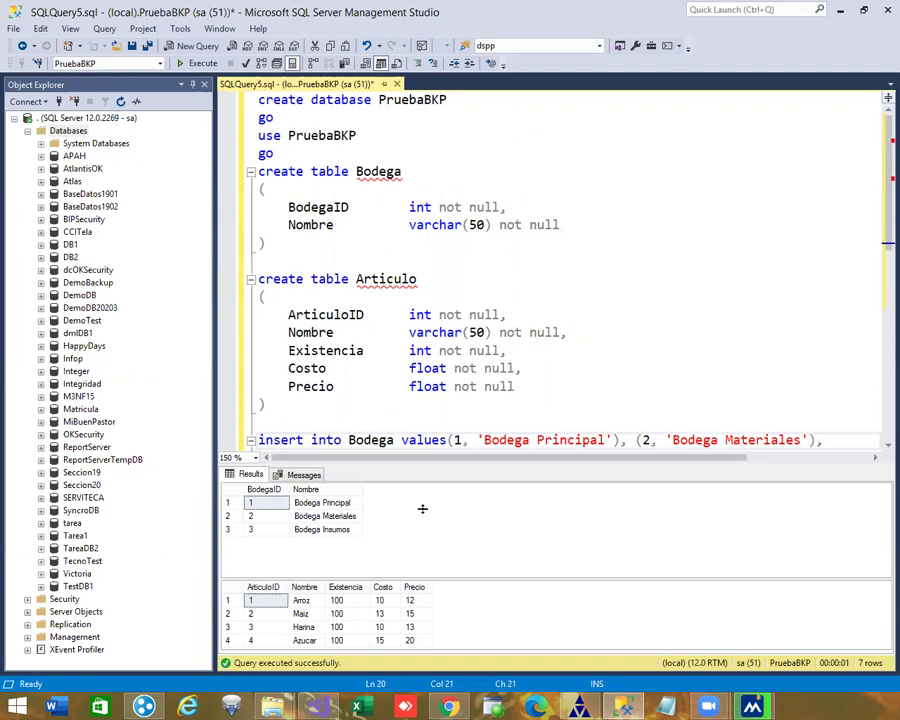
Review the Bodega insert statement in the script and the Bodega and Articulo rows in the query results
{"action": "left_click_drag", "start_coordinate": [447, 463], "coordinate": [447, 508]}
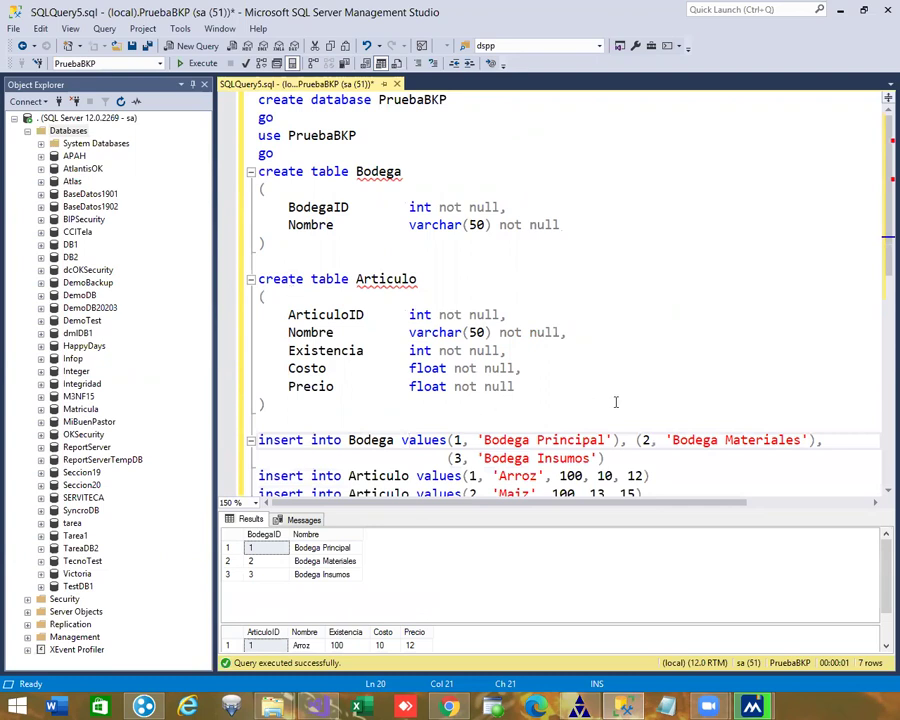
{"action": "scroll", "coordinate": [616, 402], "scroll_direction": "down", "scroll_amount": 1}
{"action": "left_click_drag", "start_coordinate": [610, 404], "coordinate": [258, 387]}
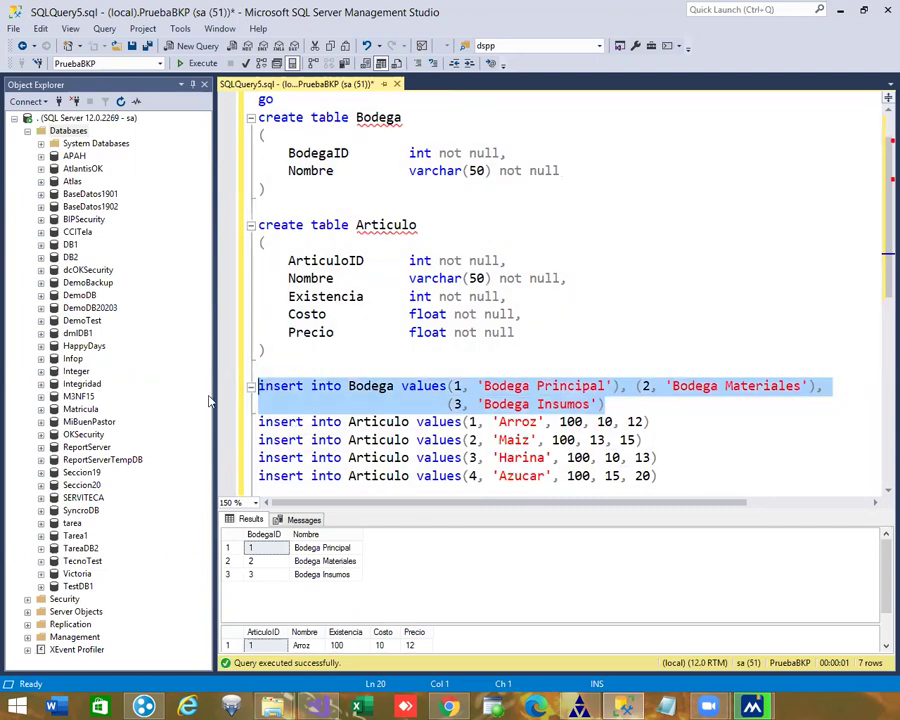
{"action": "left_click", "coordinate": [356, 564]}
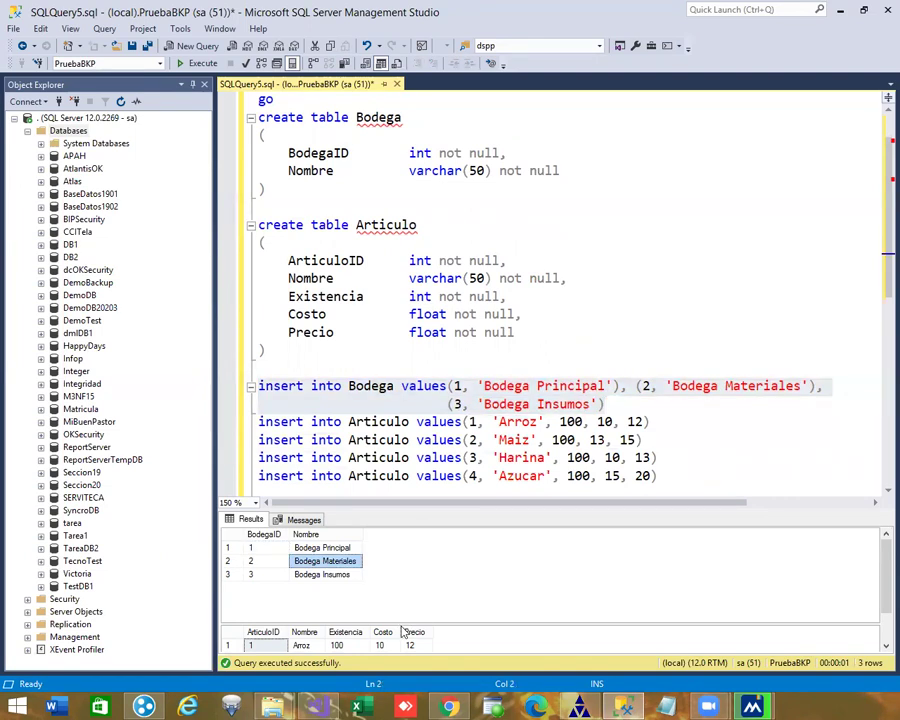
{"action": "scroll", "coordinate": [400, 626], "scroll_direction": "down", "scroll_amount": 1}
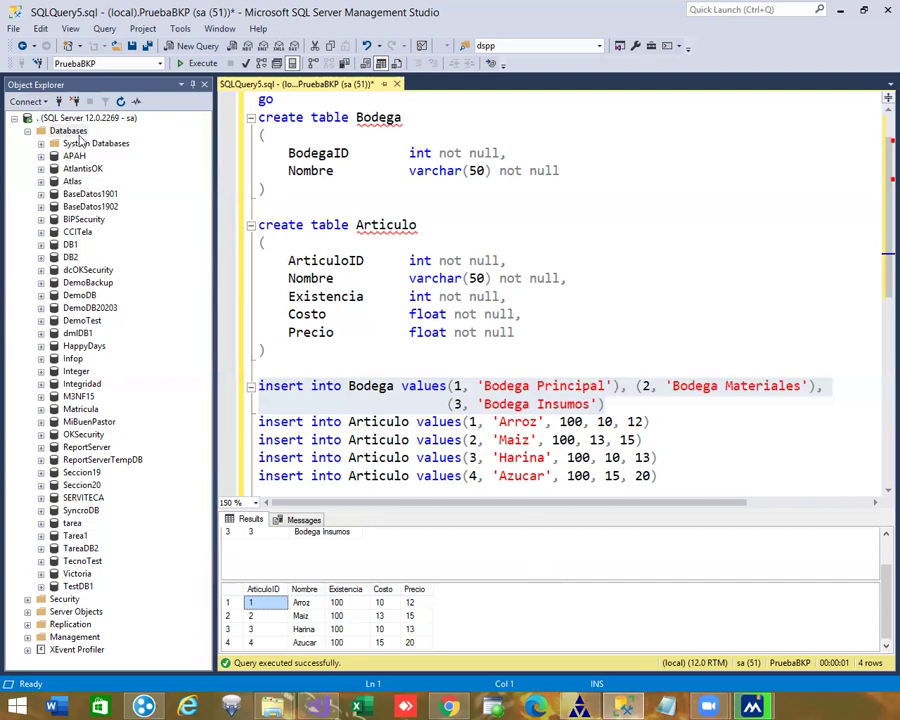
Refresh the databases list and open the Back Up task for the PruebaBKP database
{"action": "right_click", "coordinate": [84, 132]}
{"action": "left_click", "coordinate": [135, 286]}
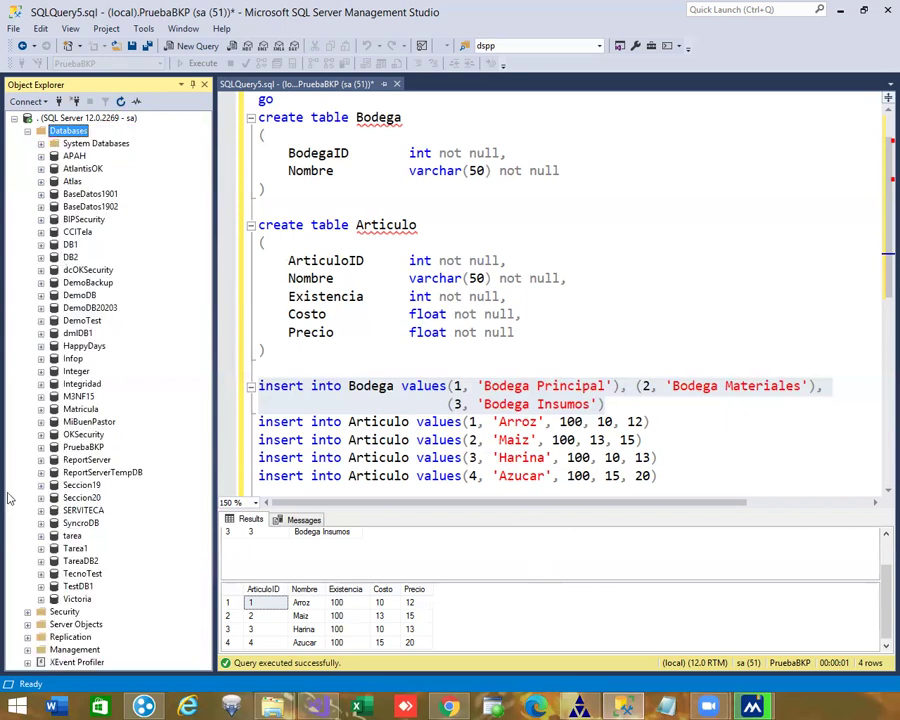
{"action": "left_click", "coordinate": [82, 447]}
{"action": "right_click", "coordinate": [87, 451]}
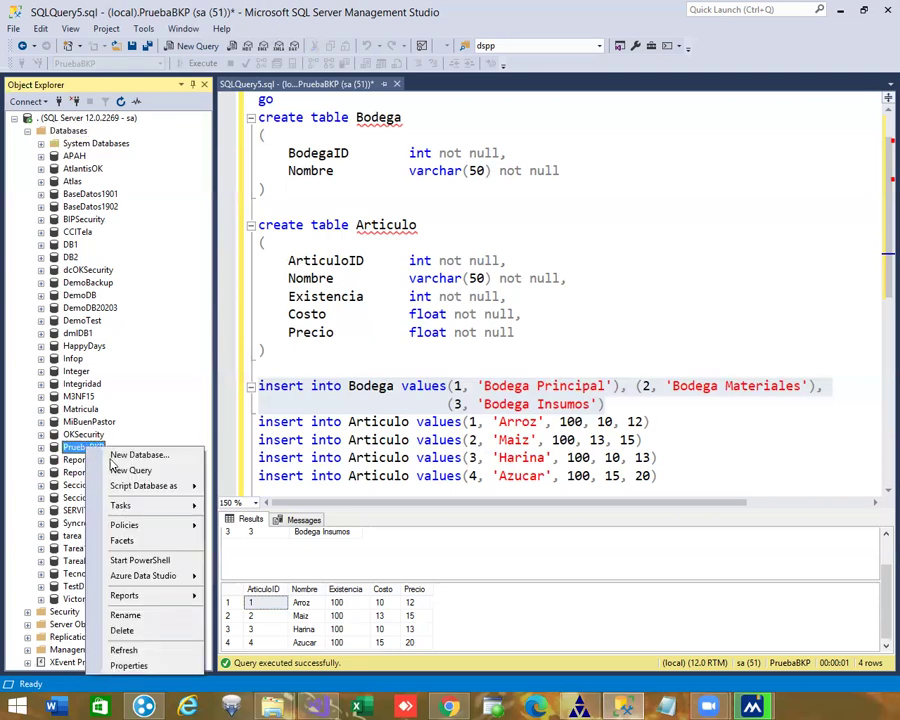
{"action": "mouse_move", "coordinate": [165, 505]}
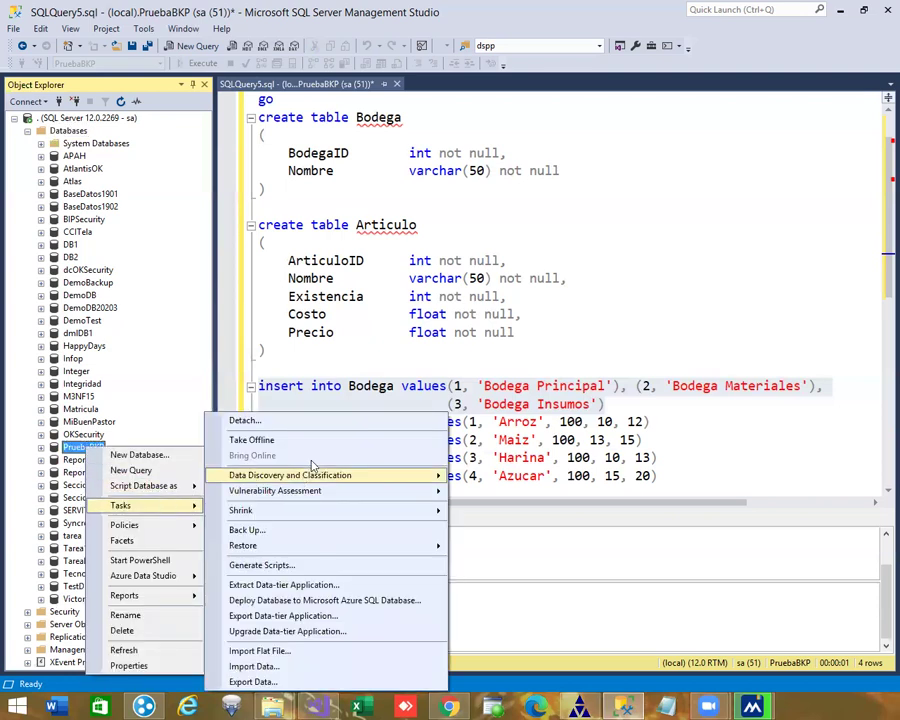
{"action": "left_click", "coordinate": [248, 531]}
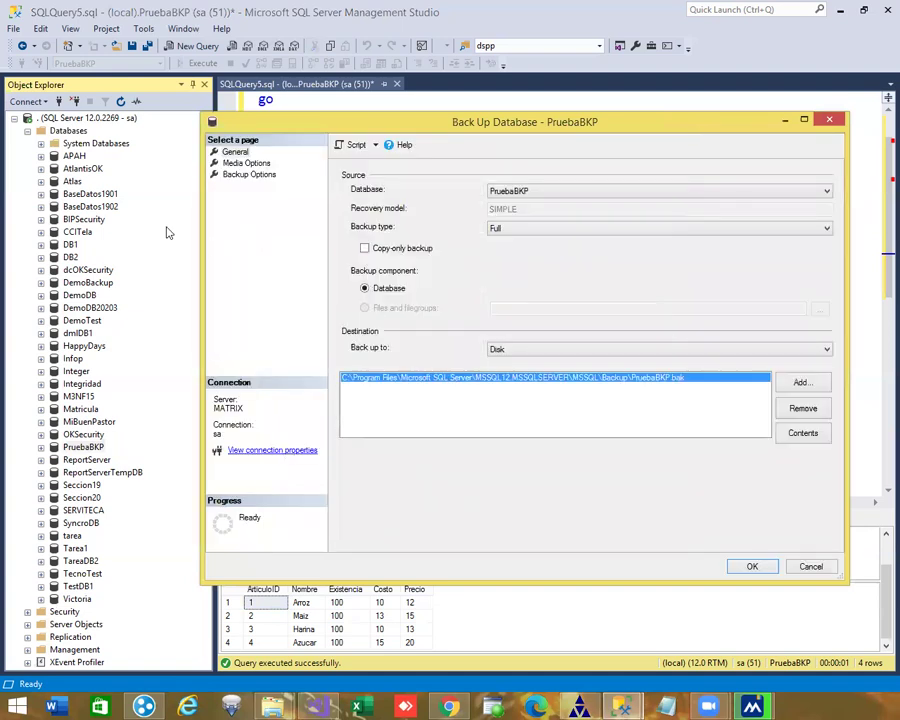
Choose PruebaBKP as the source database and Full as the backup type
{"action": "left_click", "coordinate": [580, 193]}
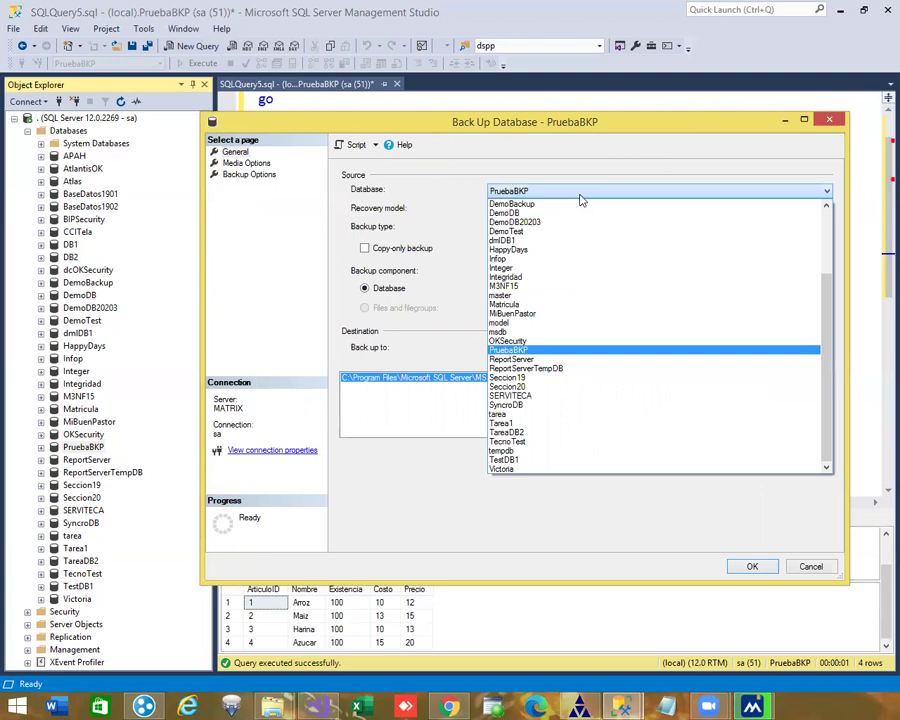
{"action": "left_click", "coordinate": [565, 354]}
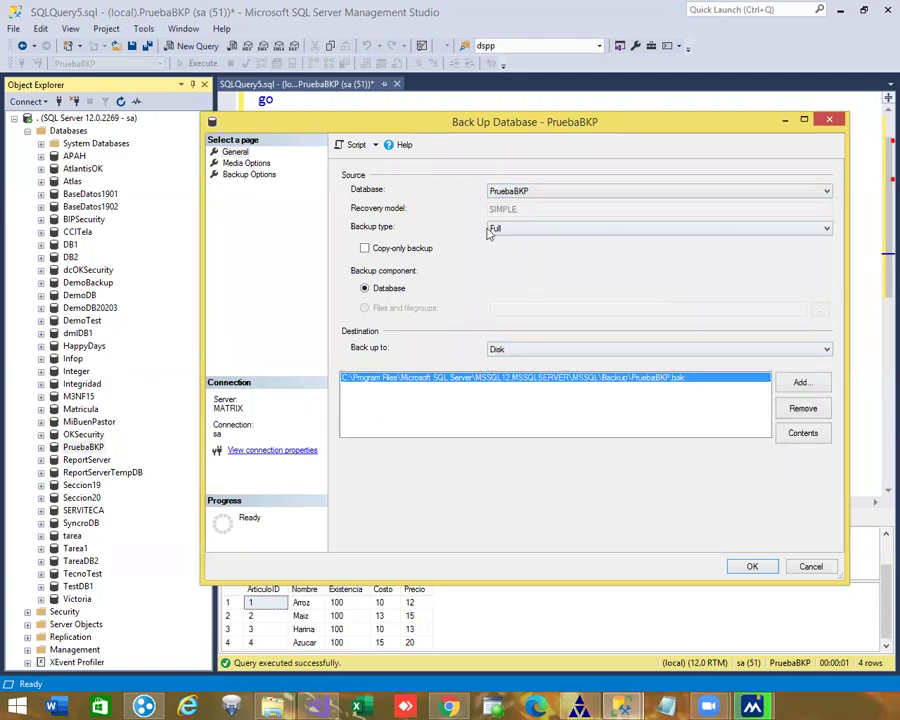
{"action": "left_click", "coordinate": [526, 231]}
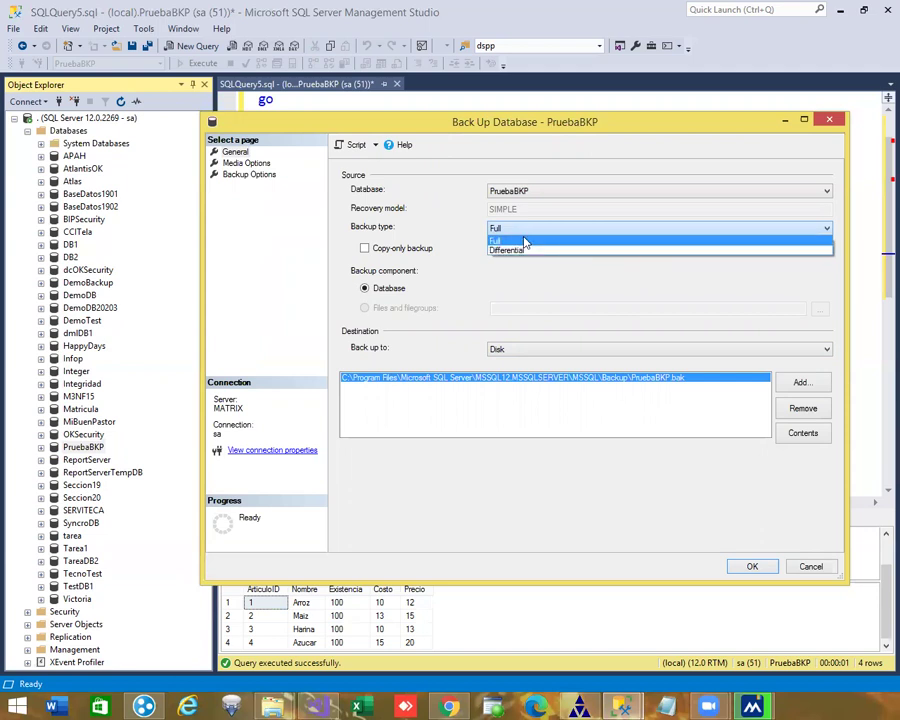
{"action": "left_click", "coordinate": [524, 242]}
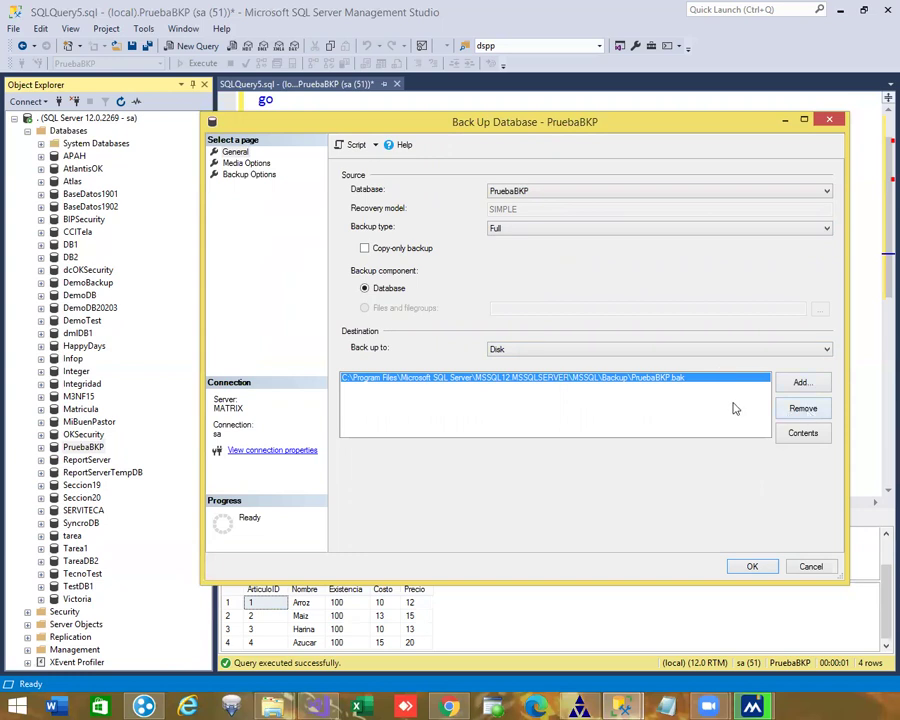
Remove the default backup destination and browse for a new disk file location
{"action": "left_click", "coordinate": [800, 409]}
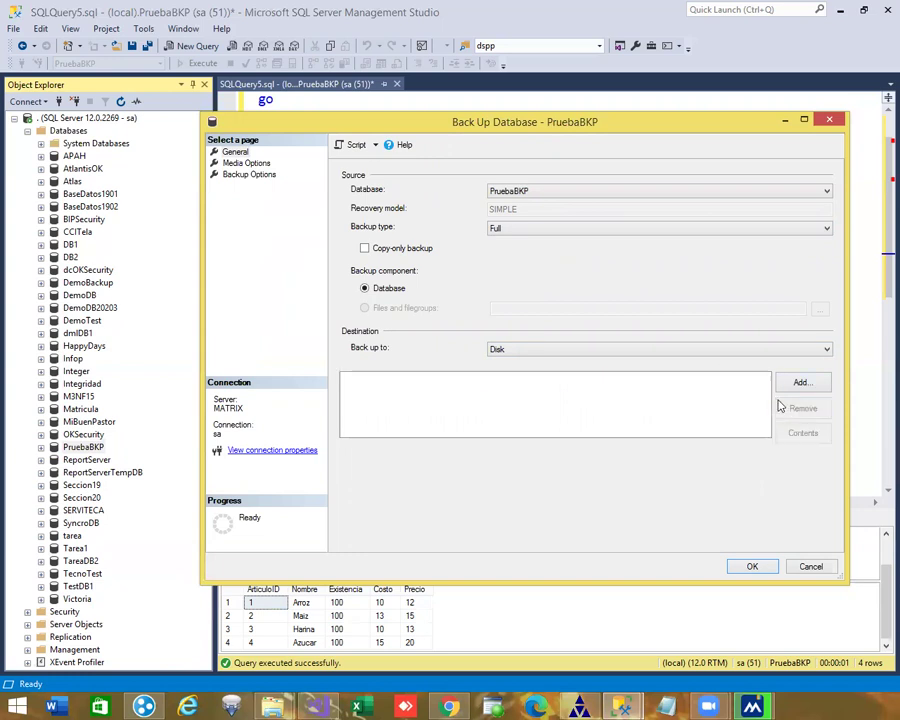
{"action": "left_click", "coordinate": [797, 385]}
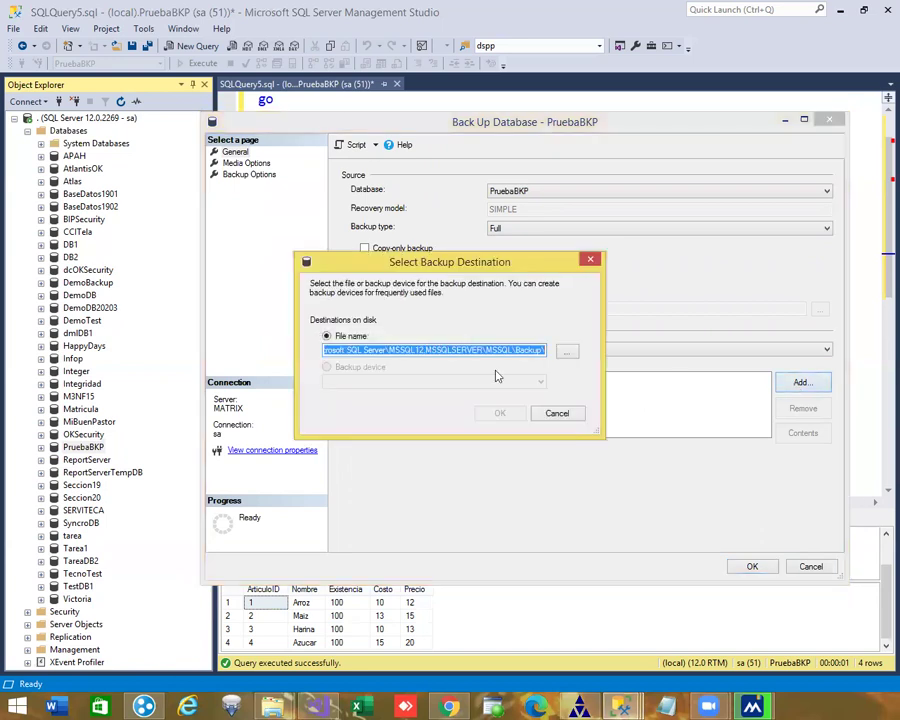
{"action": "left_click", "coordinate": [366, 350]}
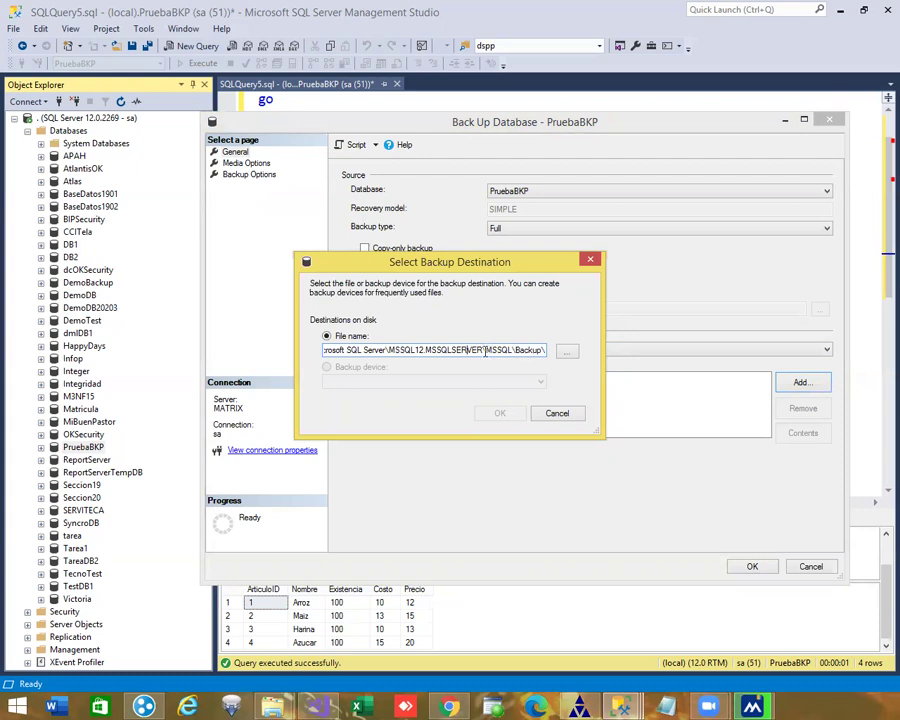
{"action": "left_click", "coordinate": [567, 354]}
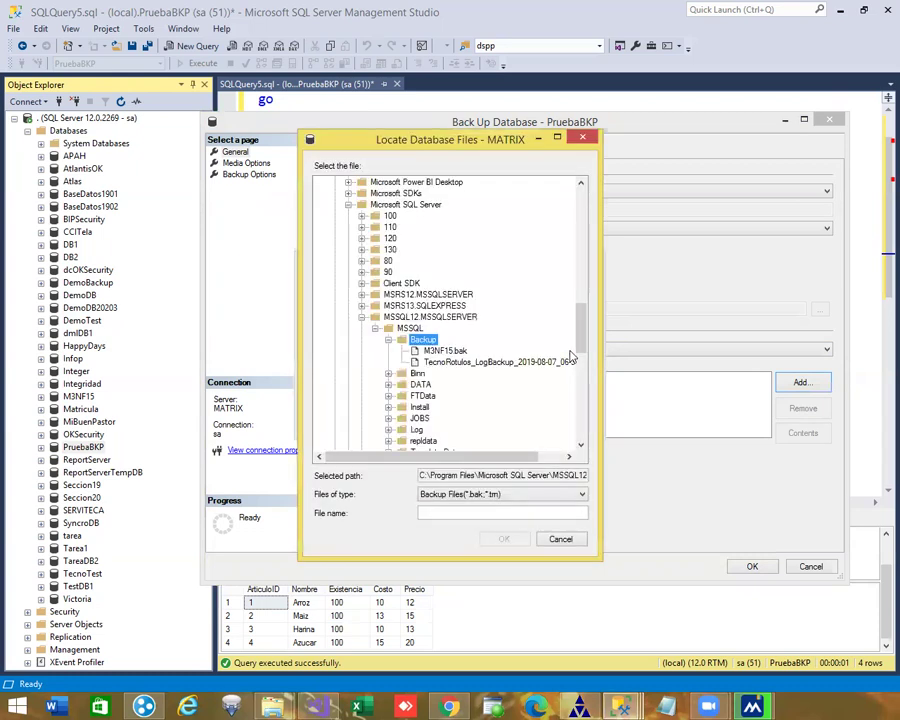
Set the backup destination to PruebaBKP01.bak in the C:\Clase folder and run the full backup
{"action": "left_click_drag", "start_coordinate": [582, 318], "coordinate": [596, 190]}
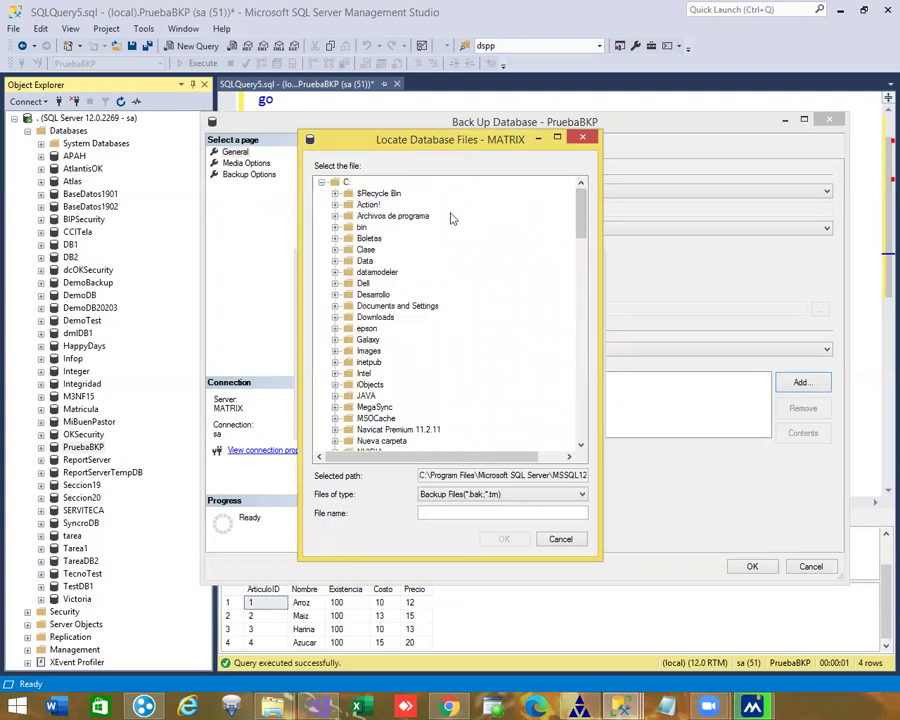
{"action": "left_click", "coordinate": [364, 249]}
{"action": "left_click", "coordinate": [461, 511]}
{"action": "type", "text": "PruebaB"}
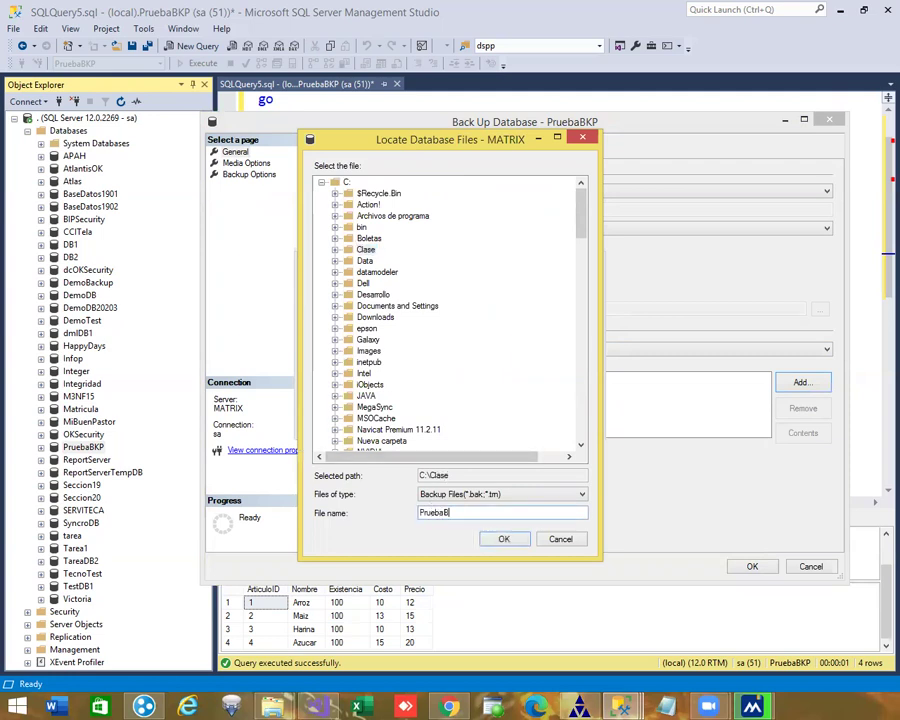
{"action": "type", "text": "KP01.bak"}
{"action": "left_click", "coordinate": [516, 546]}
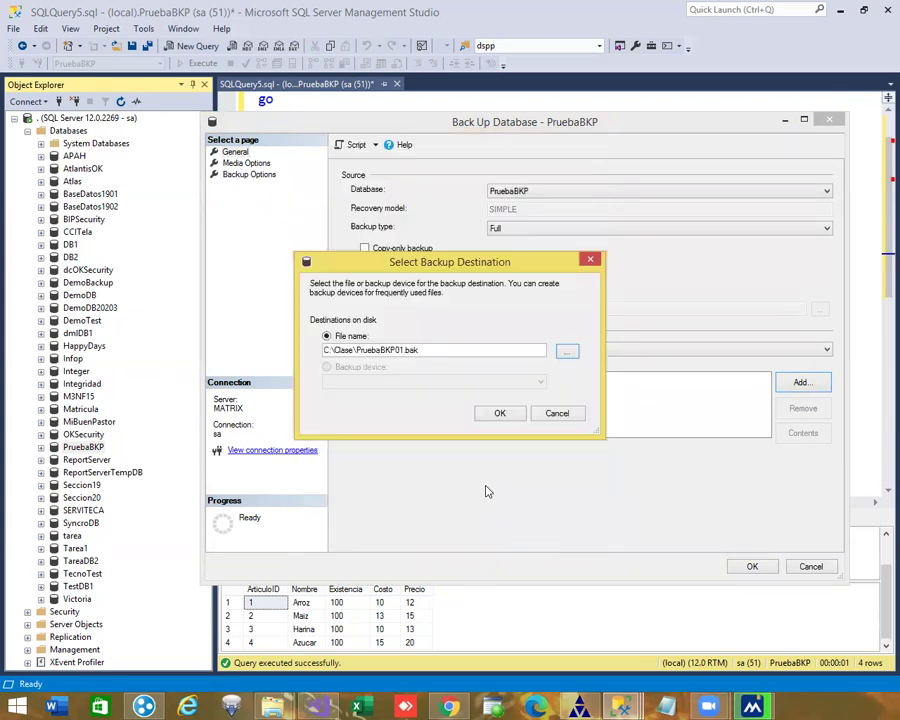
{"action": "left_click", "coordinate": [495, 415]}
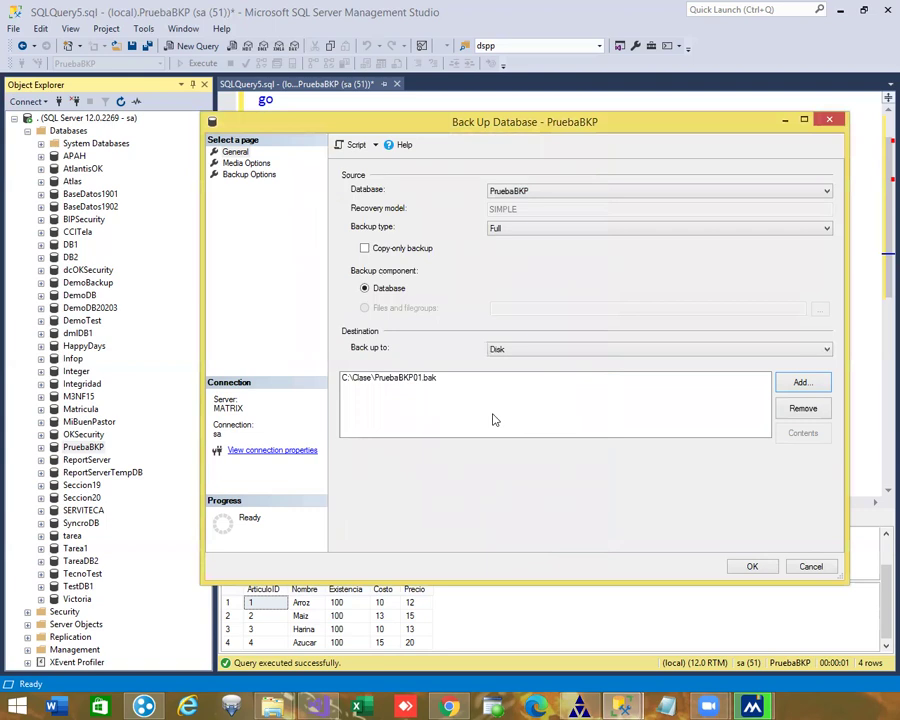
{"action": "left_click", "coordinate": [752, 567]}
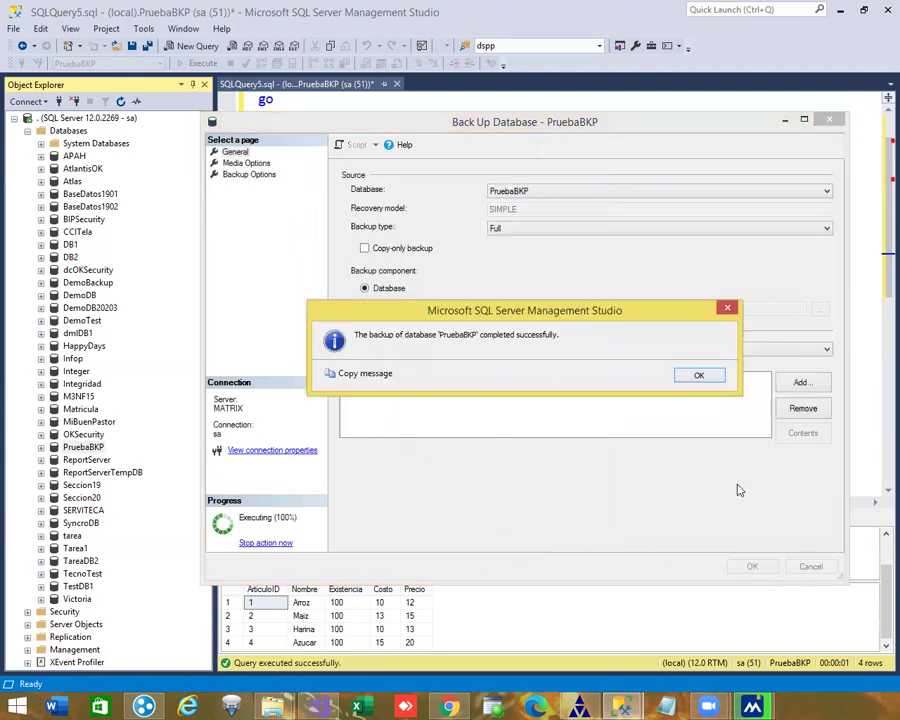
{"action": "left_click", "coordinate": [696, 376]}
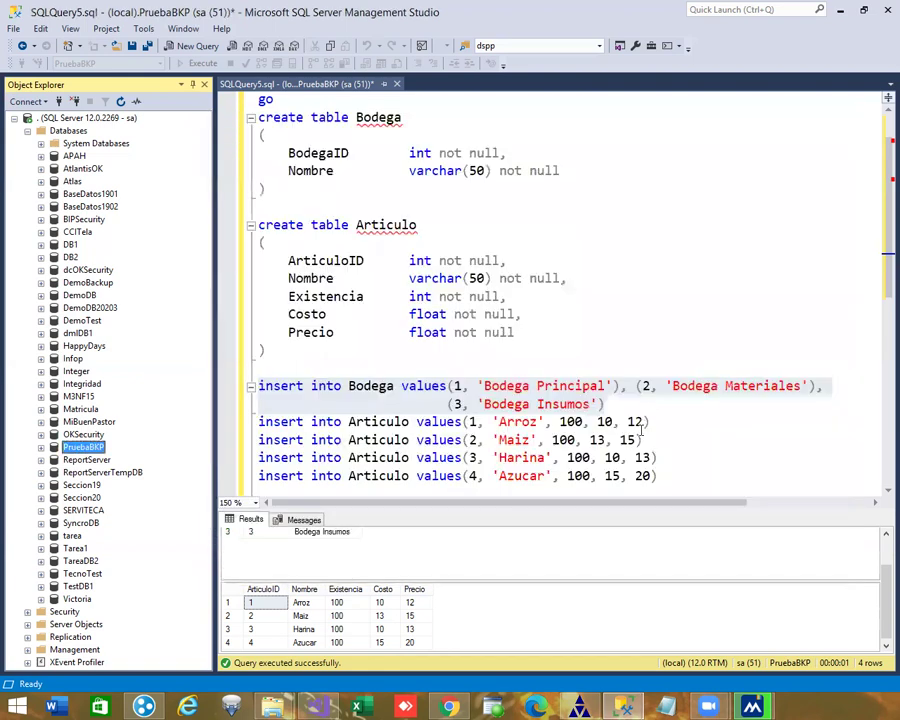
Add the statement insert into Bodega values(4, 'Otra Bodega') to the script, above the select queries
{"action": "left_click", "coordinate": [675, 452]}
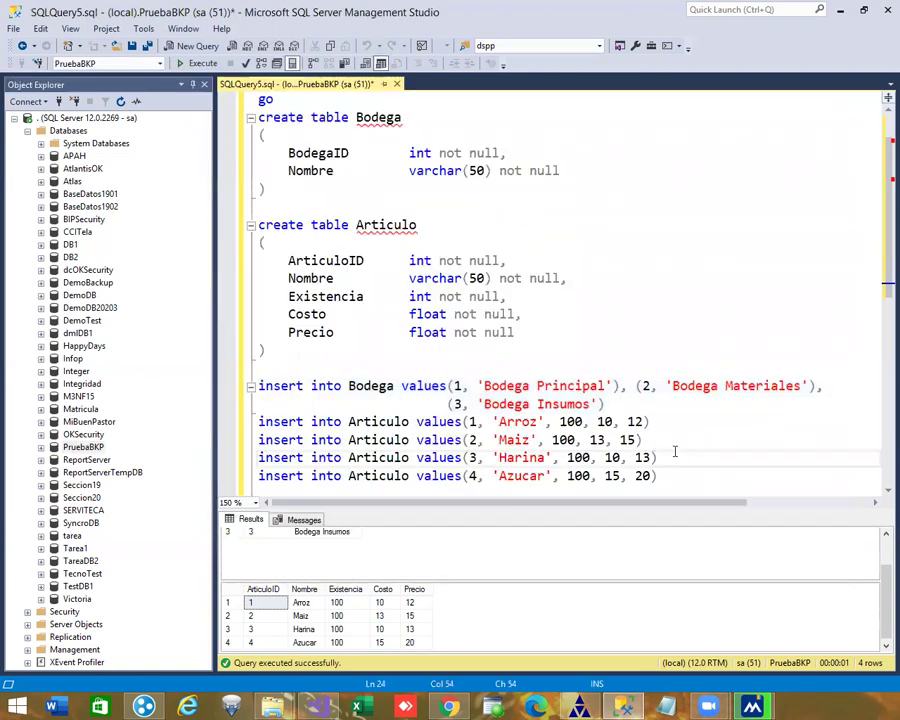
{"action": "scroll", "coordinate": [674, 450], "scroll_direction": "down", "scroll_amount": 3}
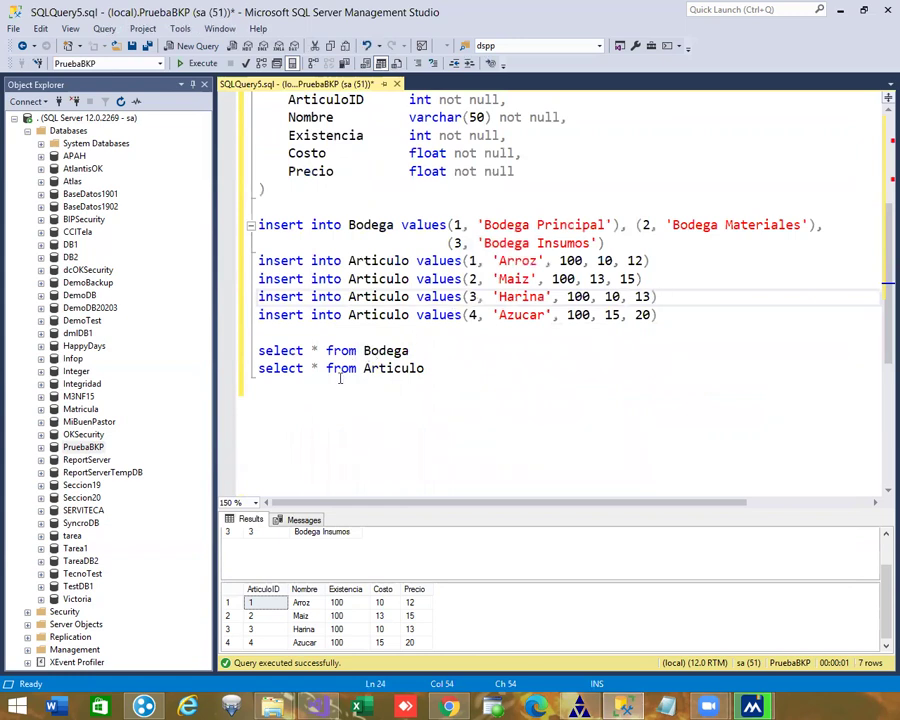
{"action": "left_click", "coordinate": [314, 334]}
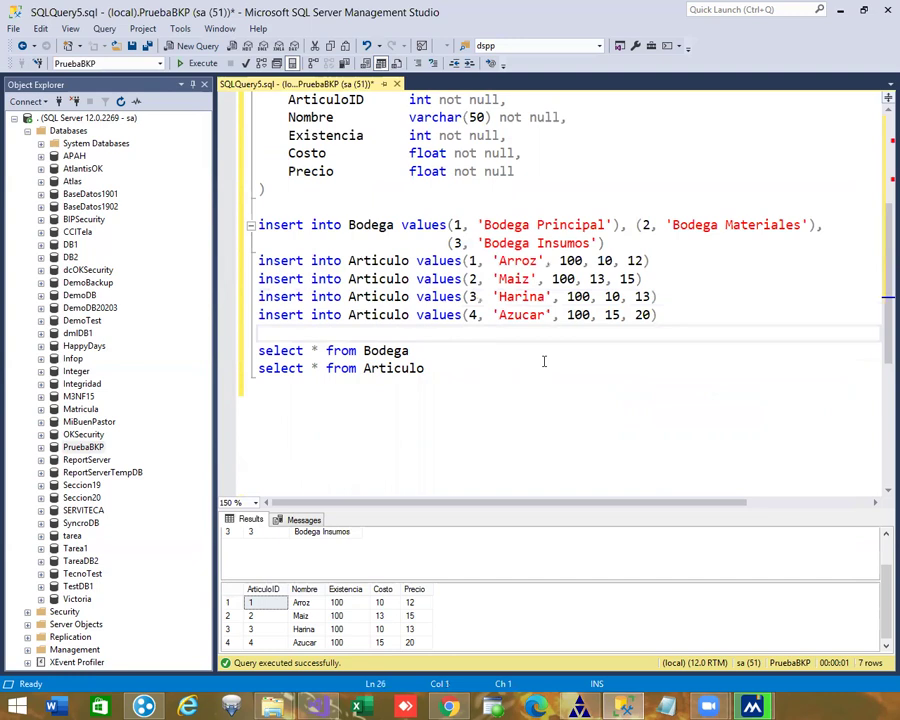
{"action": "key", "text": "Return"}
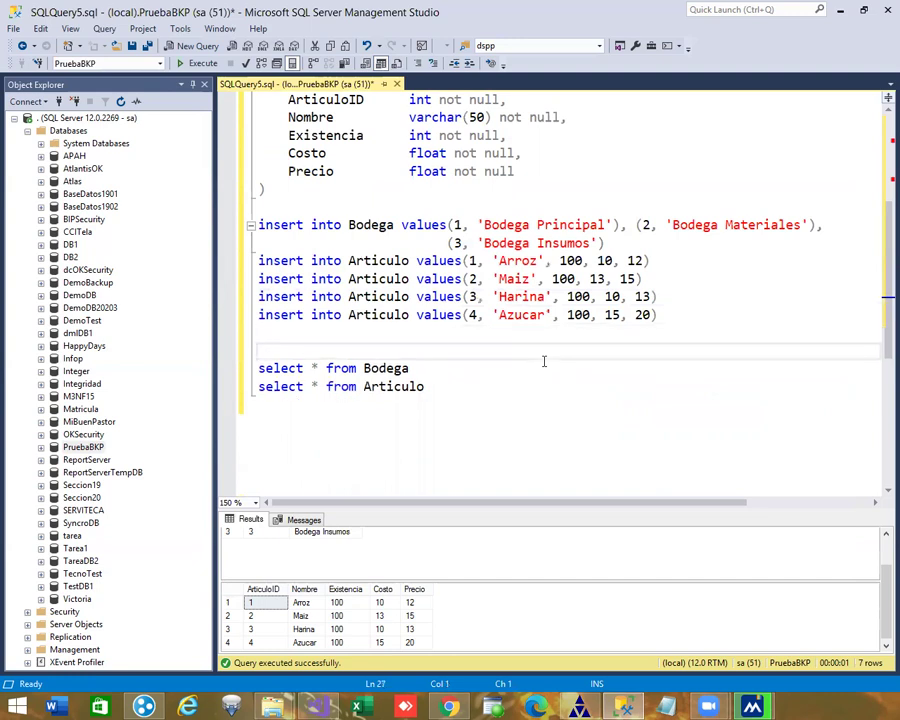
{"action": "type", "text": "insert into Bodega val"}
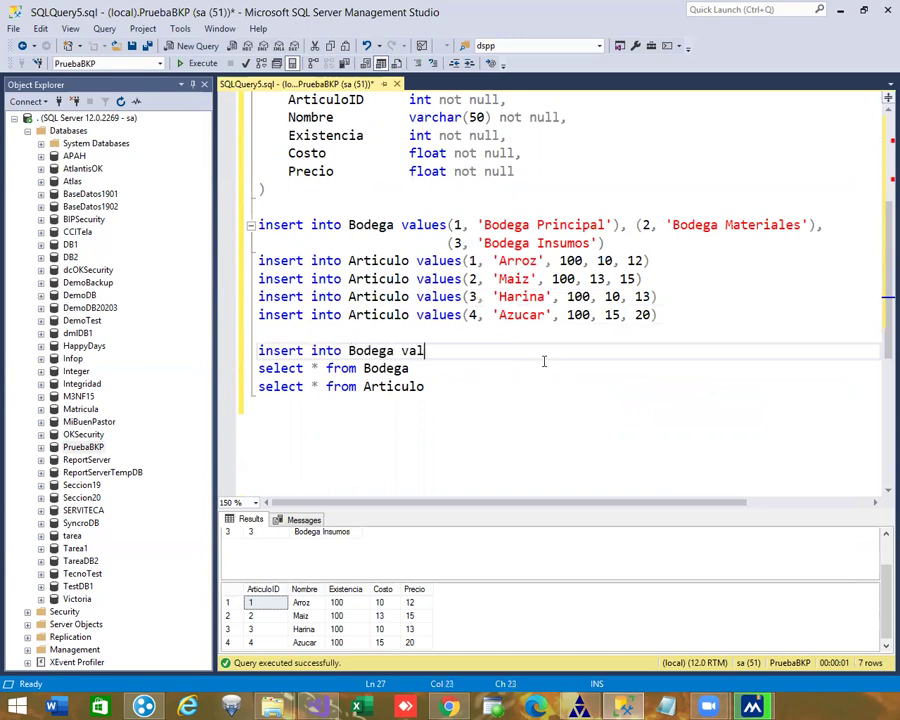
{"action": "type", "text": "ues(4, '"}
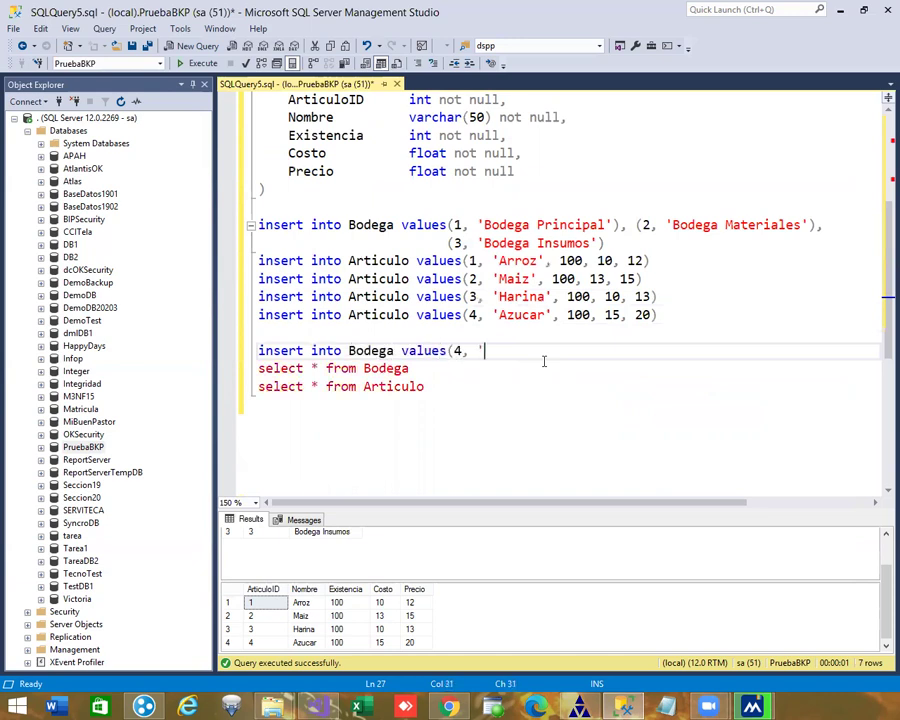
{"action": "type", "text": "Otra Bodega')"}
{"action": "key", "text": "Return"}
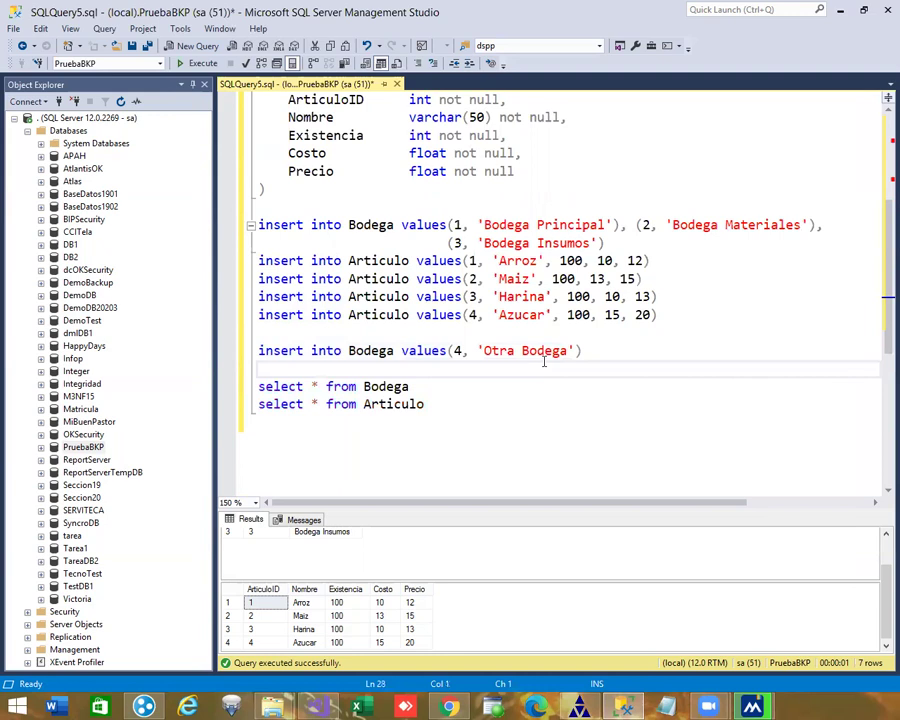
Begin an insert into Articulo statement on the line below the Otra Bodega insert
{"action": "type", "text": "insert into Bod"}
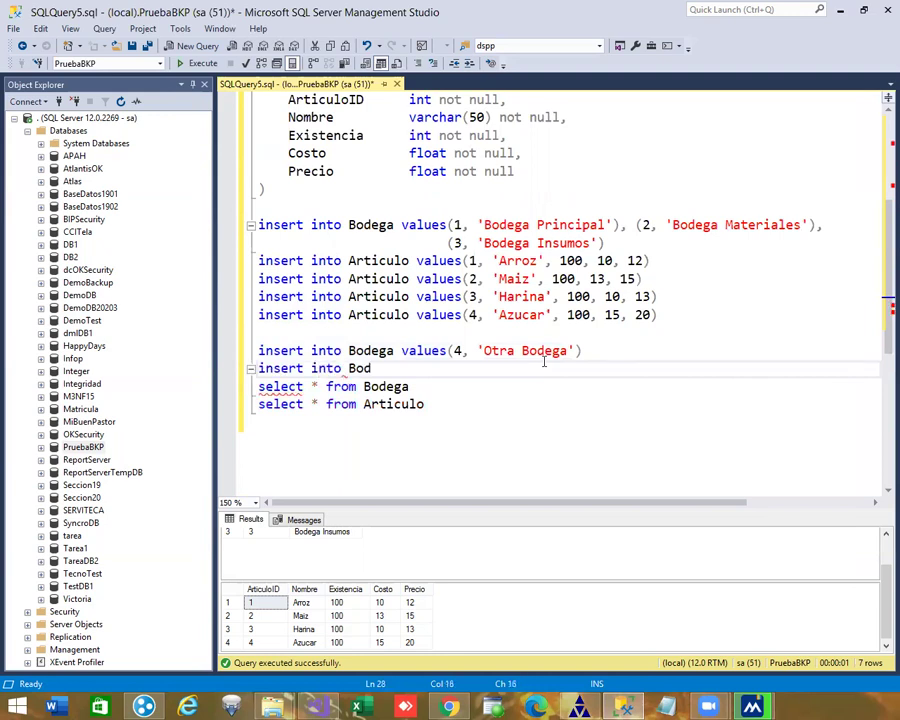
{"action": "type", "text": "ega value"}
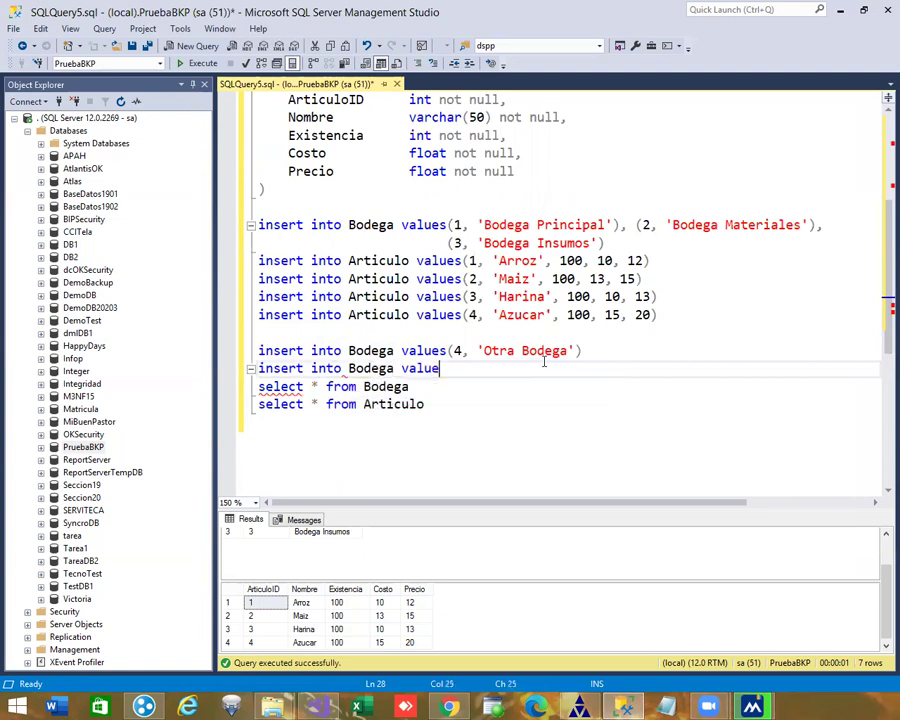
{"action": "key", "text": "BackSpace"}
{"action": "key", "text": "BackSpace"}
{"action": "key", "text": "BackSpace"}
{"action": "key", "text": "BackSpace"}
{"action": "key", "text": "BackSpace"}
{"action": "key", "text": "BackSpace"}
{"action": "key", "text": "BackSpace"}
{"action": "key", "text": "BackSpace"}
{"action": "key", "text": "BackSpace"}
{"action": "key", "text": "BackSpace"}
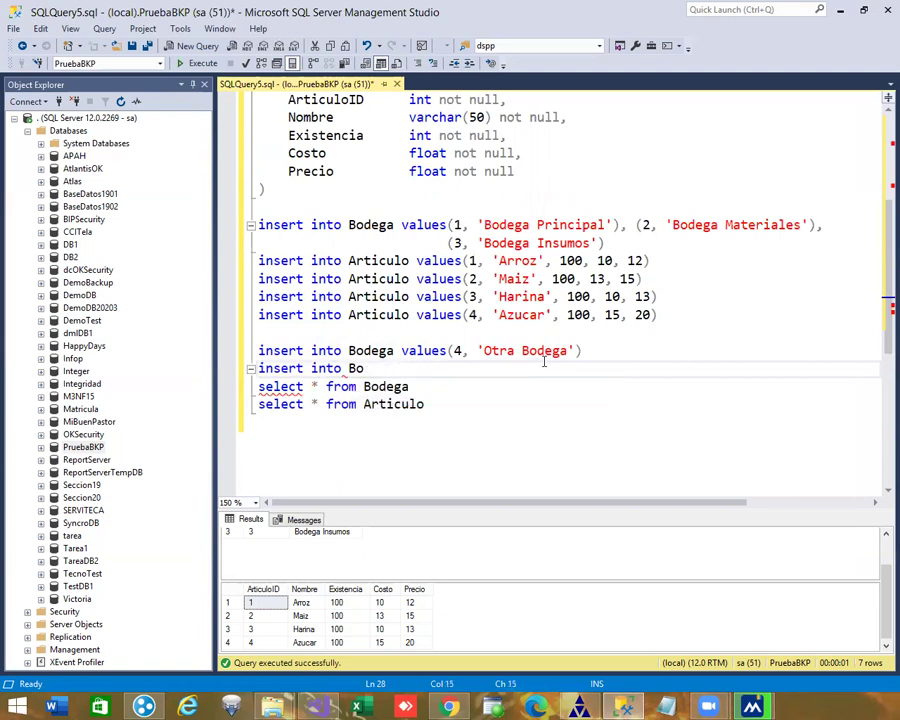
{"action": "key", "text": "BackSpace"}
{"action": "key", "text": "BackSpace"}
{"action": "type", "text": "Articulo"}
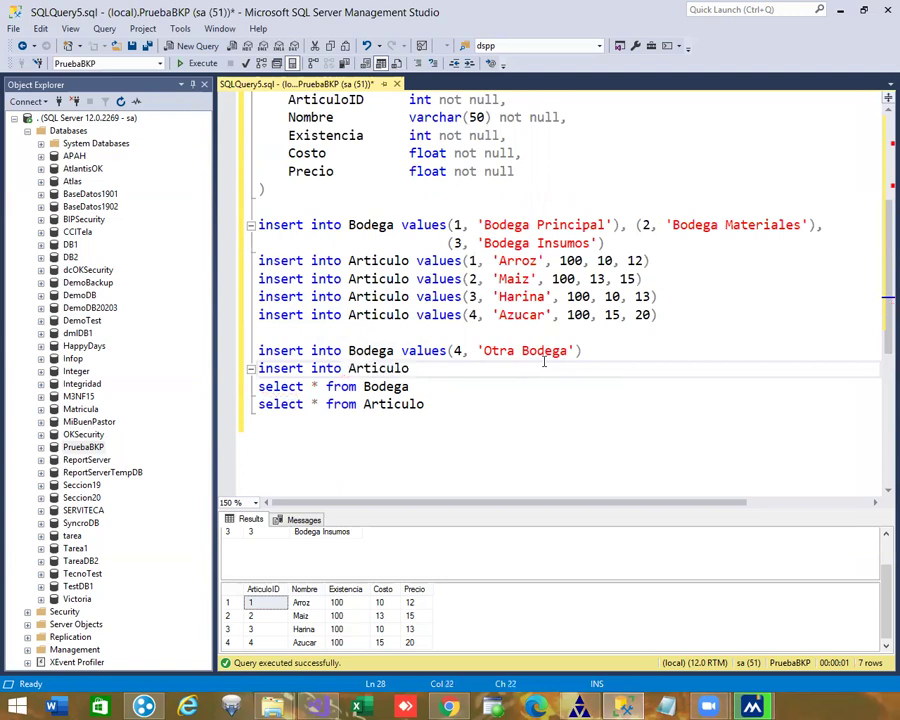
Complete the new Articulo insert statement with values(5, 'Soda', 20, 5, 7)
{"action": "key", "text": "Return"}
{"action": "type", "text": "va"}
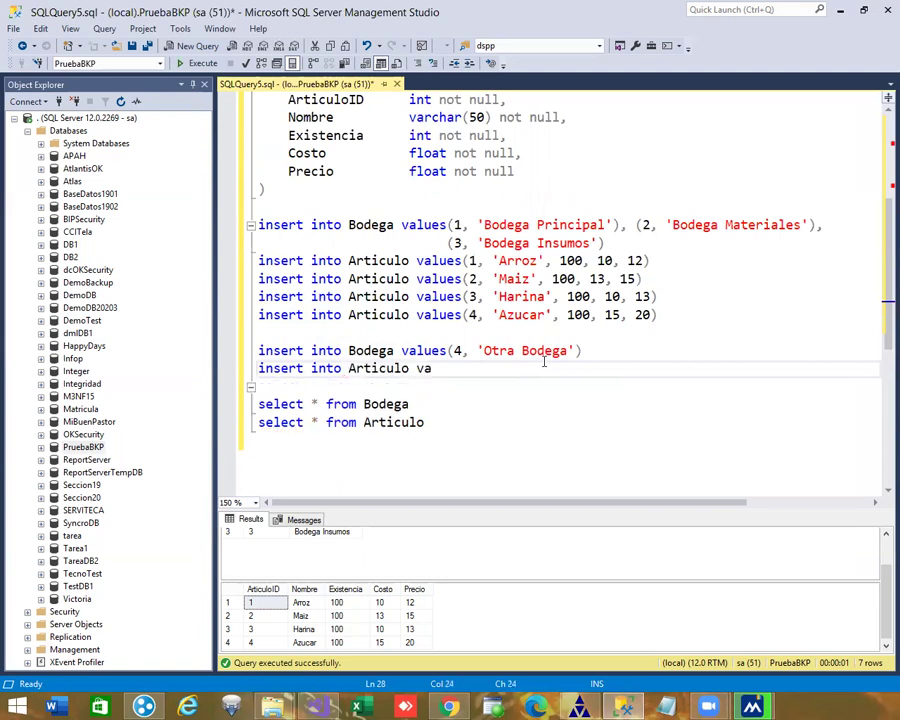
{"action": "type", "text": "lues(5, '"}
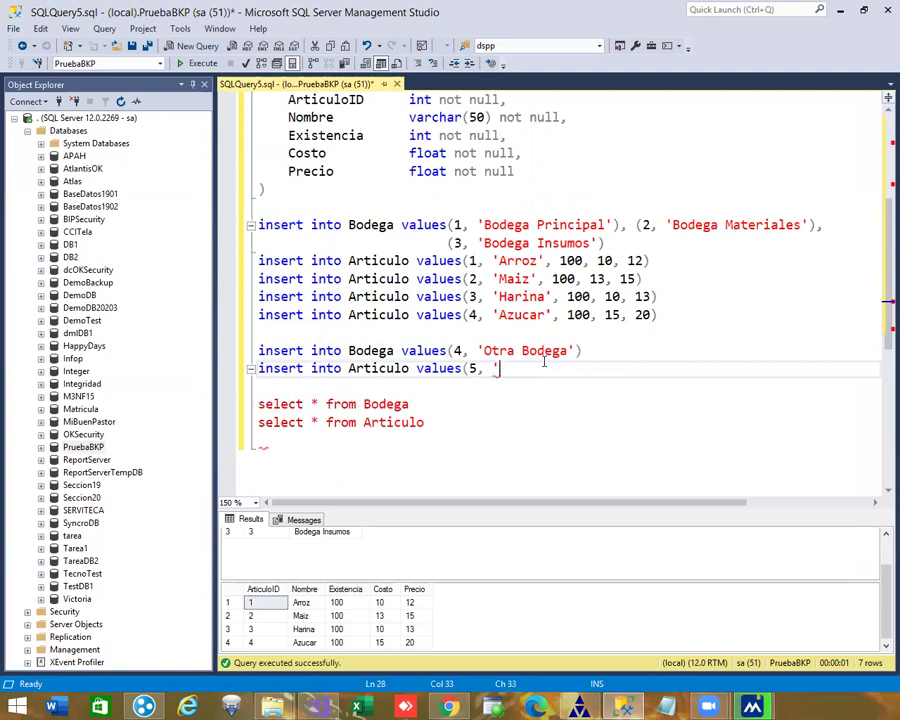
{"action": "type", "text": "Soda', "}
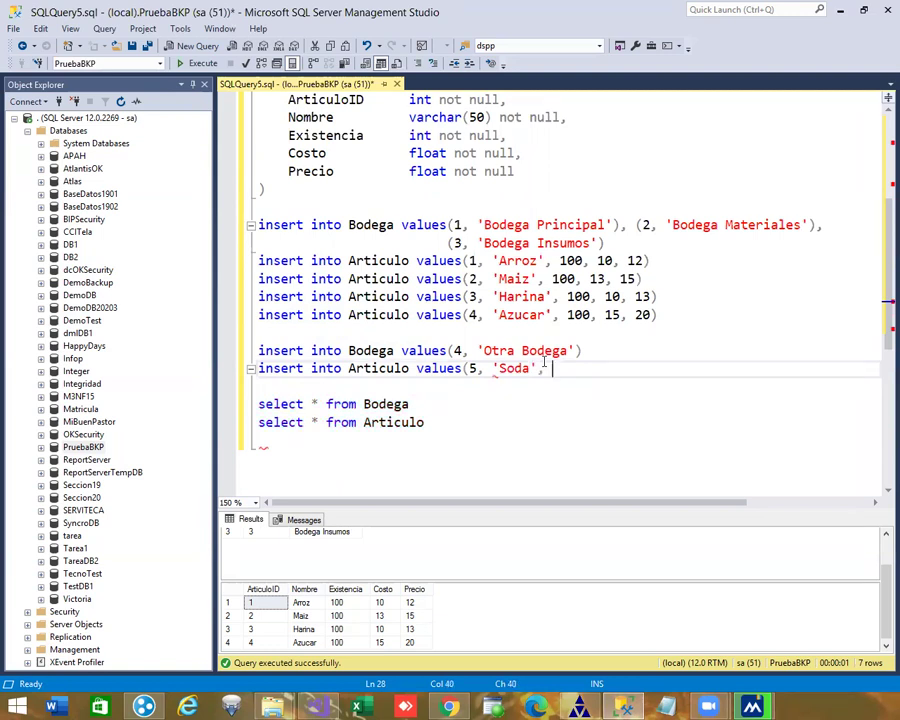
{"action": "type", "text": "5,"}
{"action": "key", "text": "BackSpace"}
{"action": "key", "text": "BackSpace"}
{"action": "key", "text": "BackSpace"}
{"action": "type", "text": "20"}
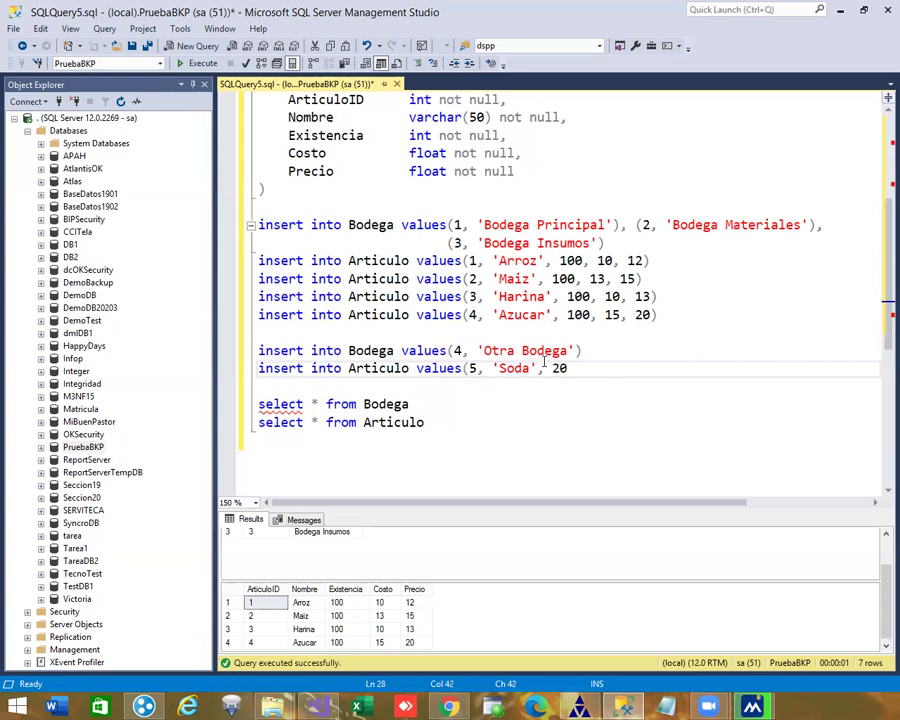
{"action": "type", "text": ", 5, 7)"}
{"action": "key", "text": "Return"}
Execute only the two new insert statements for Otra Bodega and Soda
{"action": "key", "text": "shift+Up"}
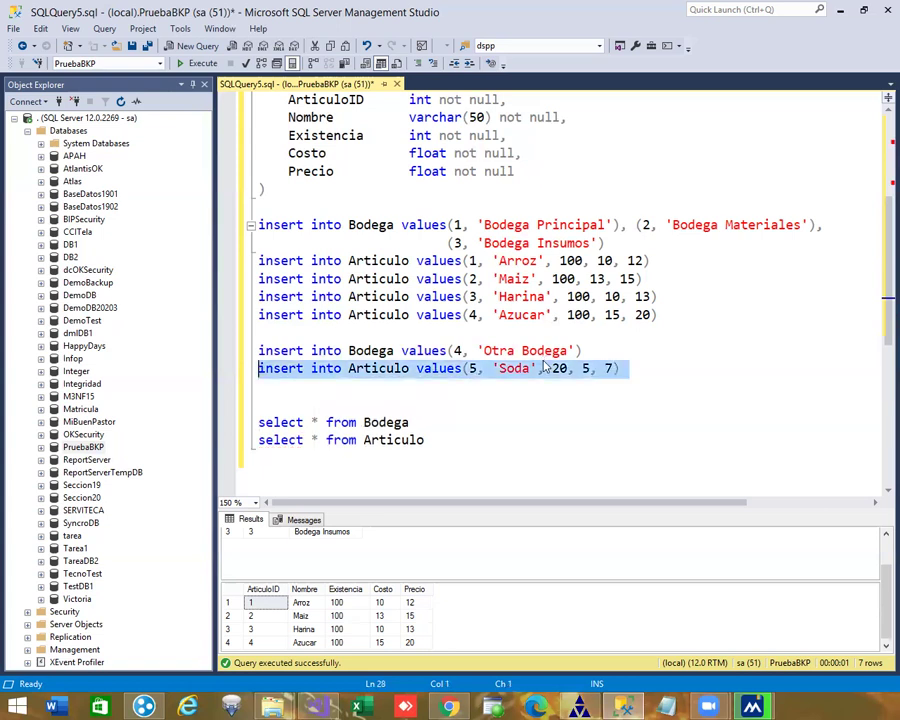
{"action": "key", "text": "shift+Up"}
{"action": "key", "text": "F5"}
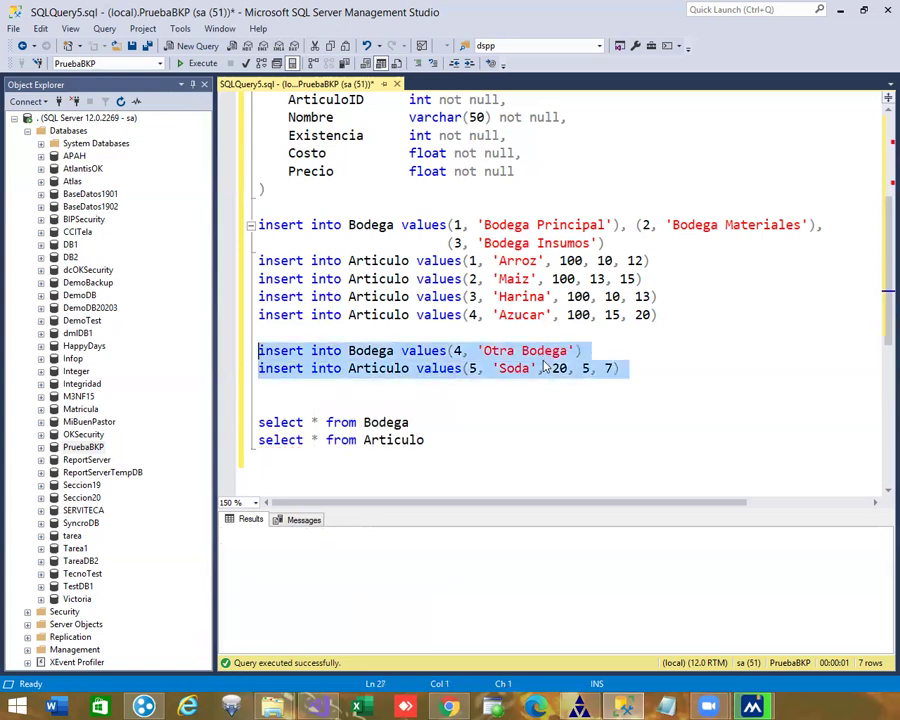
Start a create table Cliente statement above the select queries with the column ClienteID int not null
{"action": "key", "text": "Down"}
{"action": "key", "text": "Down"}
{"action": "key", "text": "Down"}
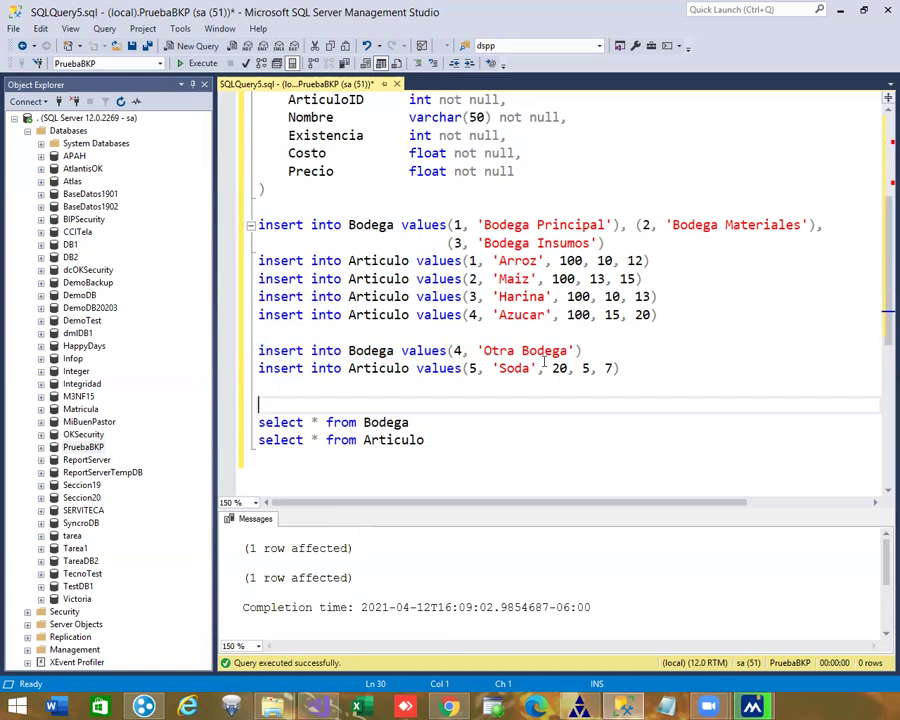
{"action": "type", "text": "create table "}
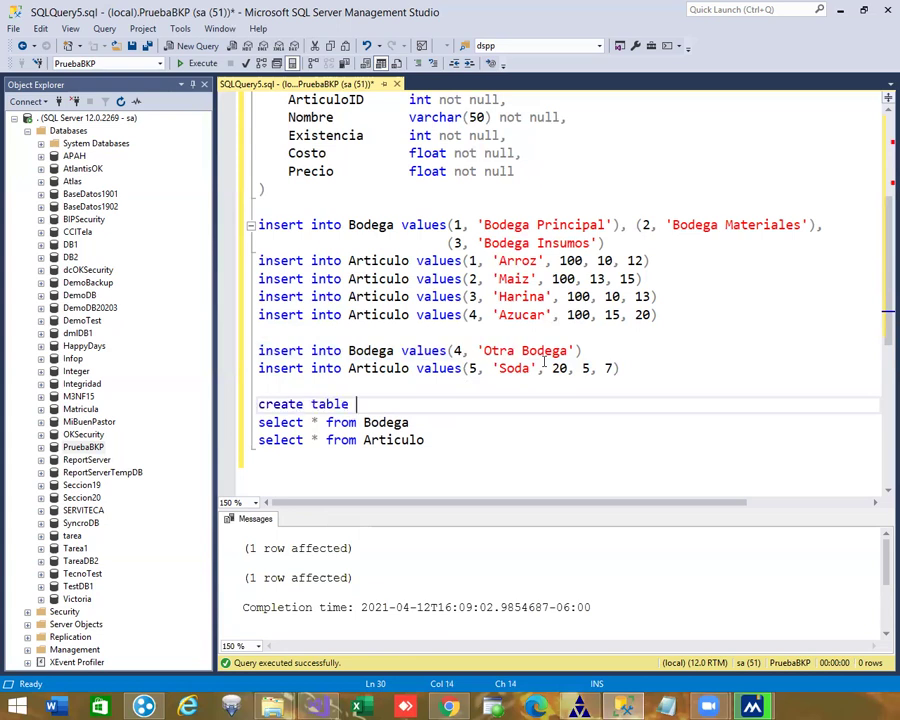
{"action": "type", "text": "Cliente"}
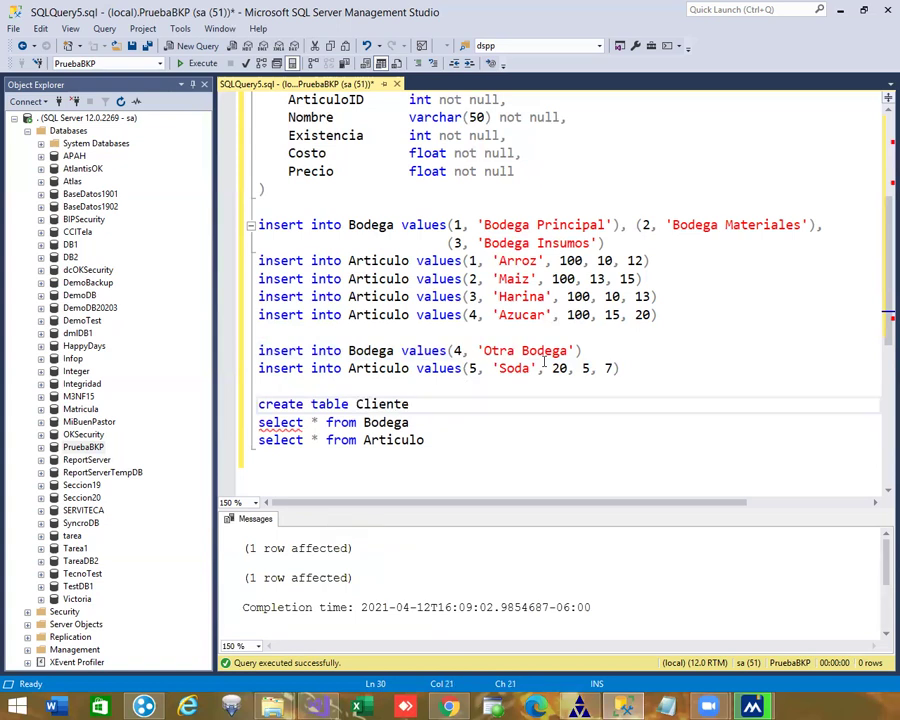
{"action": "key", "text": "Return"}
{"action": "type", "text": "("}
{"action": "key", "text": "Return"}
{"action": "key", "text": "Tab"}
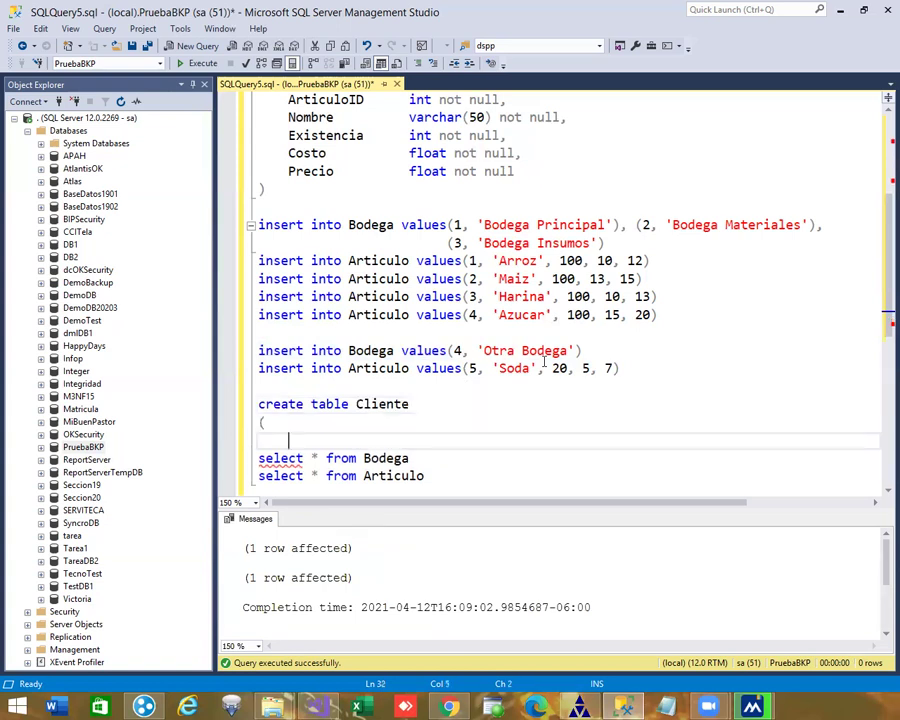
{"action": "type", "text": "ClienteID"}
{"action": "key", "text": "Tab"}
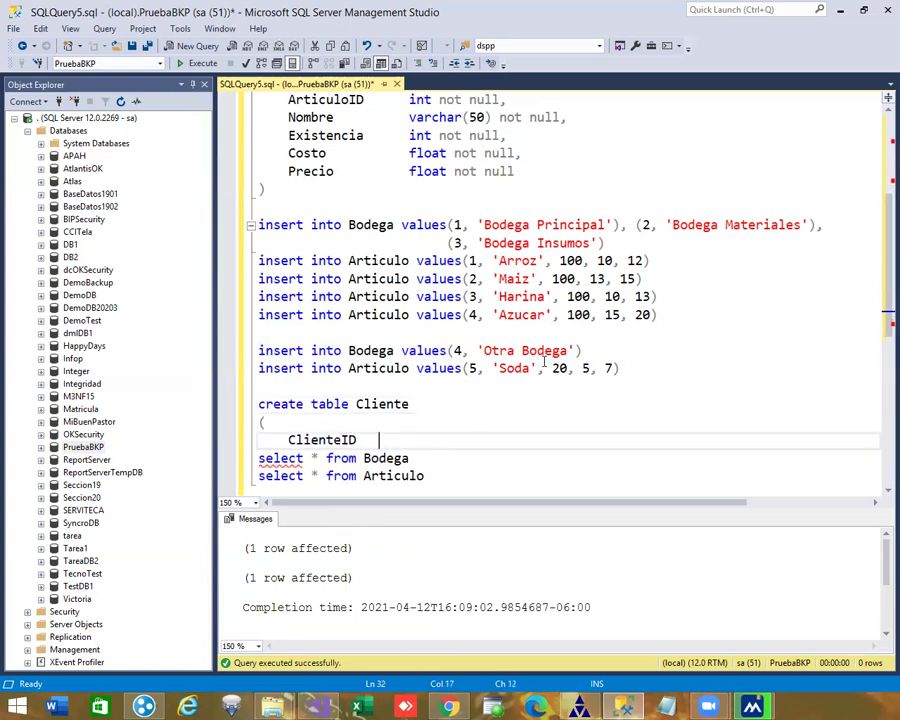
{"action": "type", "text": "int not null,"}
{"action": "key", "text": "Return"}
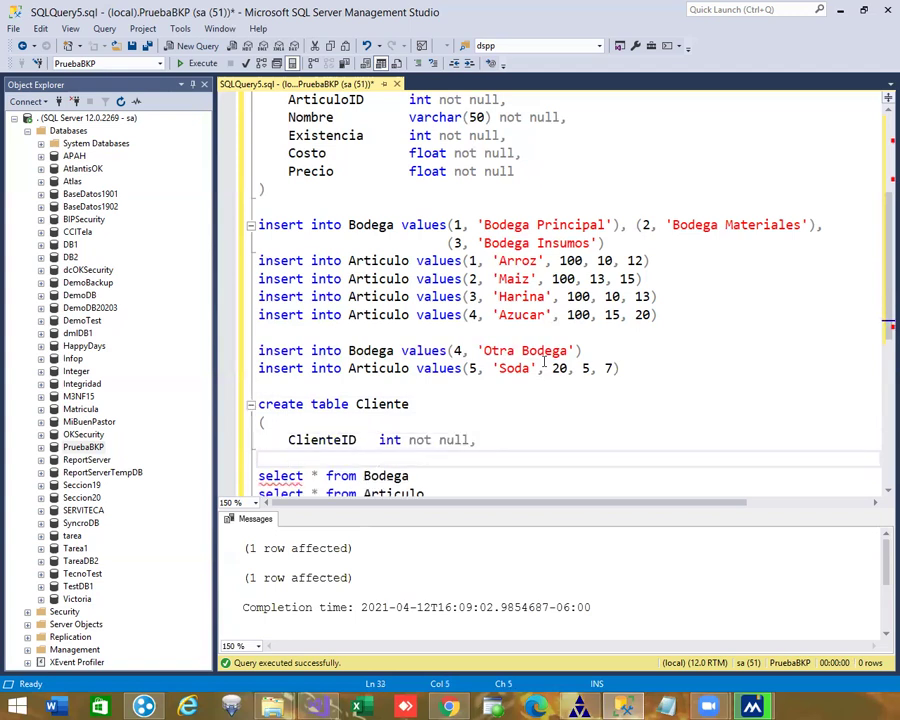
Add Nombre varchar(50) not null as the last Cliente column and close the table definition
{"action": "type", "text": "Nombre"}
{"action": "key", "text": "Tab"}
{"action": "key", "text": "Tab"}
{"action": "type", "text": "varchar"}
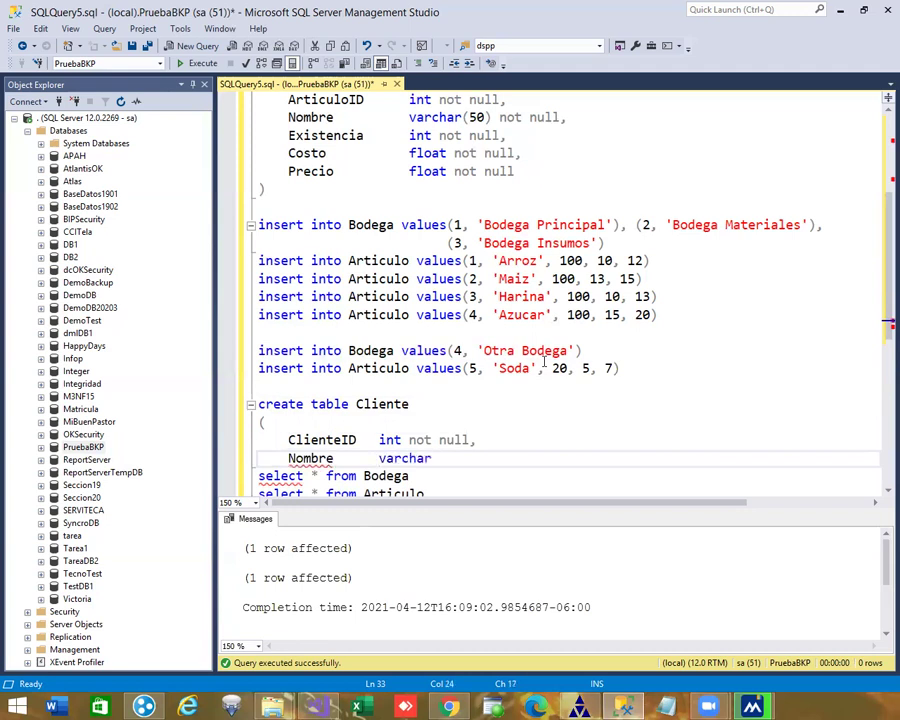
{"action": "type", "text": "(50) not nul"}
{"action": "type", "text": "l,"}
{"action": "key", "text": "Return"}
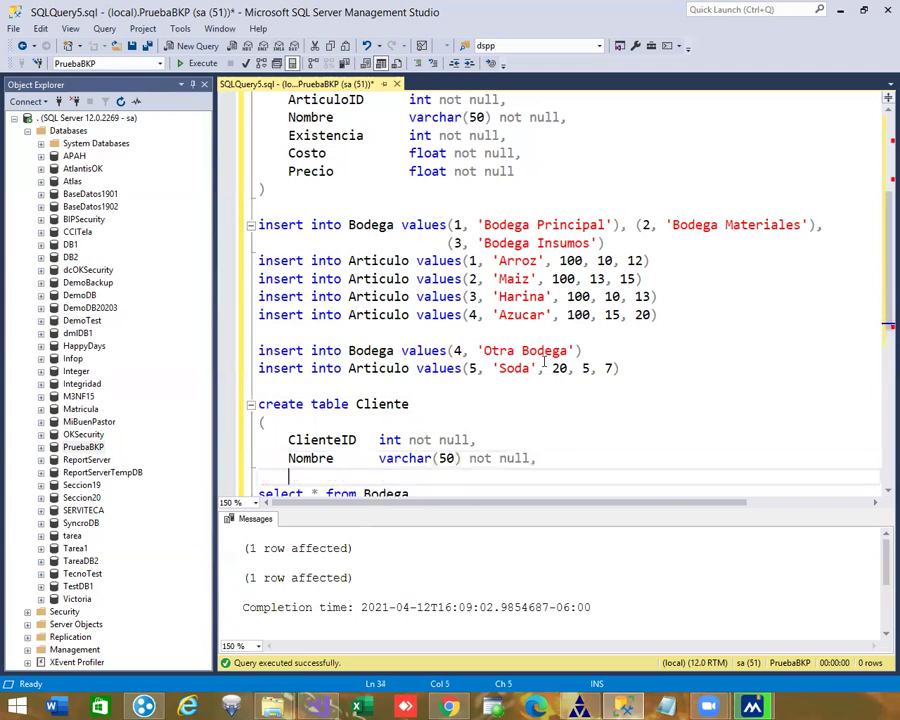
{"action": "key", "text": "Up"}
{"action": "key", "text": "End"}
{"action": "key", "text": "BackSpace"}
{"action": "key", "text": "Down"}
{"action": "type", "text": ")"}
{"action": "key", "text": "Return"}
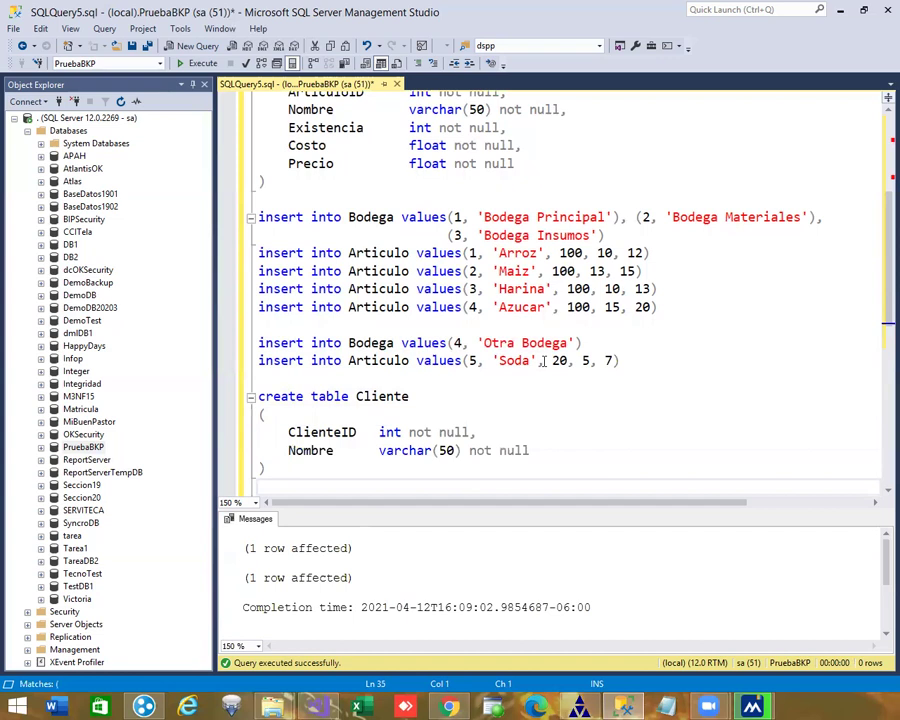
Add the statement insert into Cliente values(1, 'Consumidor Final') below the table definition
{"action": "type", "text": "insert into "}
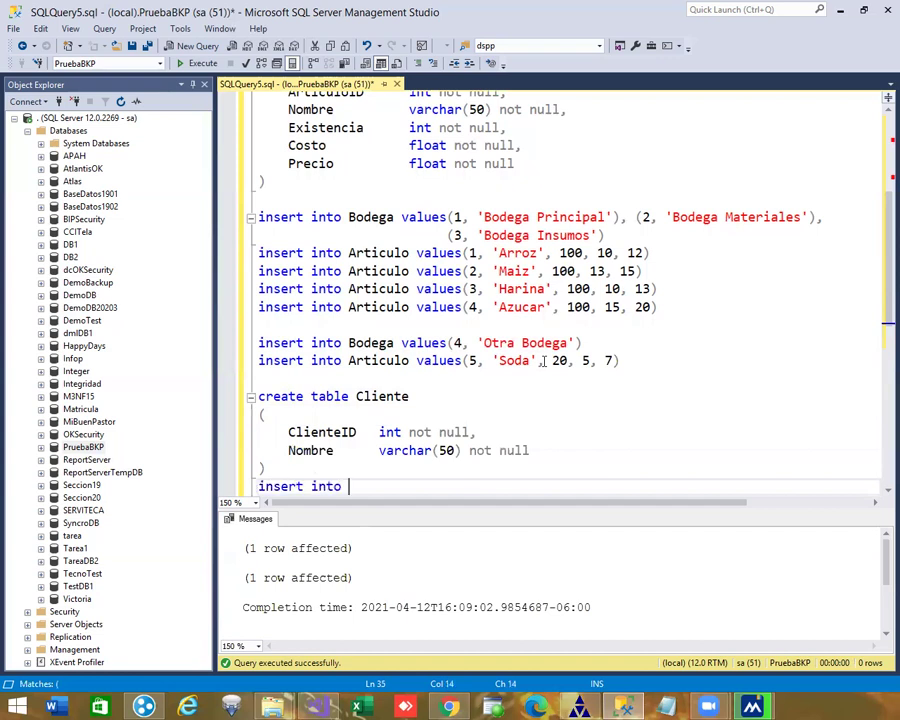
{"action": "type", "text": "Cliente values"}
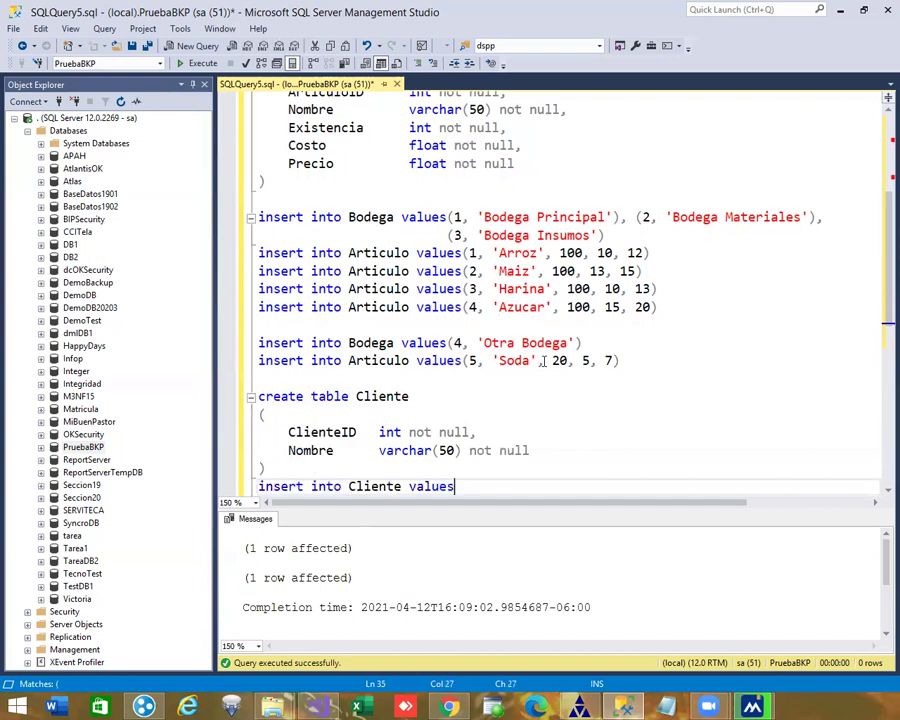
{"action": "type", "text": "(1, 'COns"}
{"action": "key", "text": "BackSpace"}
{"action": "key", "text": "BackSpace"}
{"action": "key", "text": "BackSpace"}
{"action": "type", "text": "onsumidor"}
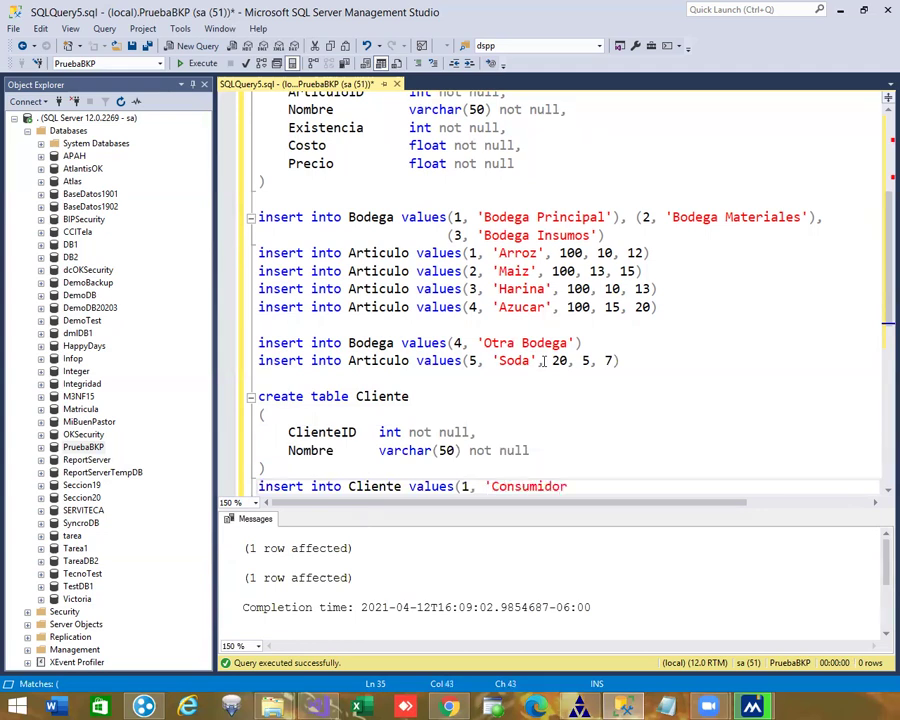
{"action": "type", "text": " Final')"}
{"action": "key", "text": "Return"}
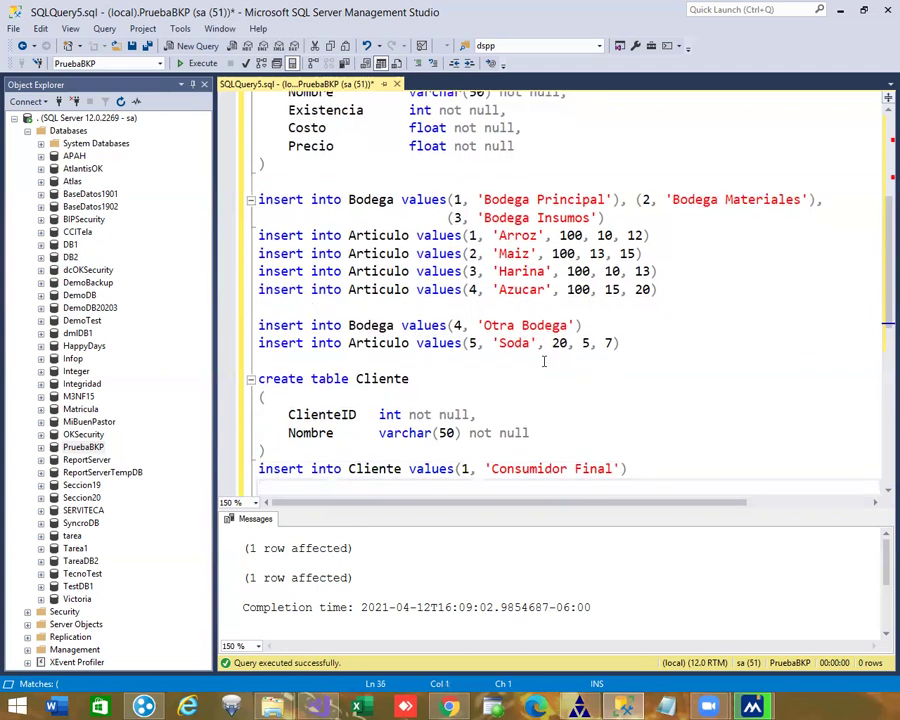
Execute only the create table Cliente statement together with its Consumidor Final insert
{"action": "key", "text": "shift+Up"}
{"action": "key", "text": "shift+Up"}
{"action": "key", "text": "shift+Up"}
{"action": "key", "text": "shift+Up"}
{"action": "key", "text": "shift+Up"}
{"action": "key", "text": "shift+Up"}
{"action": "key", "text": "F5"}
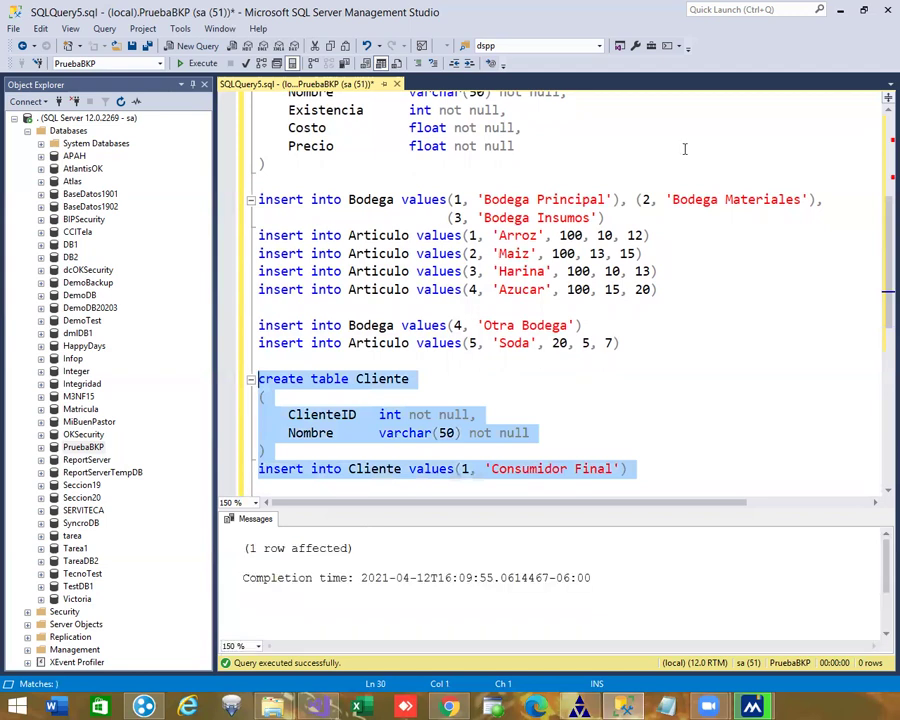
{"action": "left_click", "coordinate": [259, 325]}
{"action": "left_click", "coordinate": [636, 362], "text": "shift"}
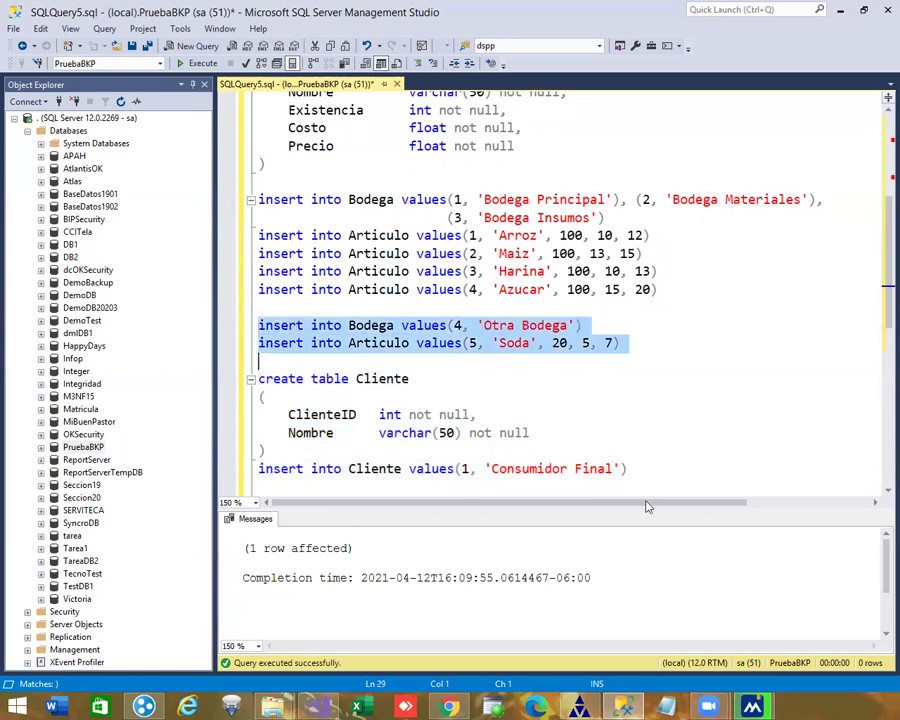
{"action": "left_click", "coordinate": [350, 378]}
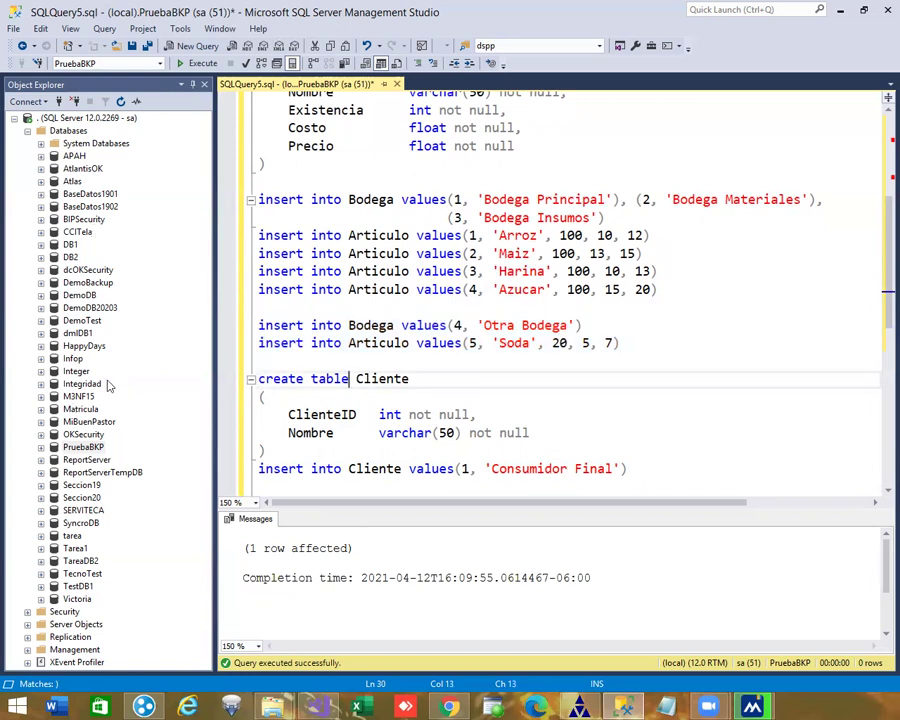
Run a Differential backup of the PruebaBKP database to C:\Clase\PruebaBKP01.bak
{"action": "left_click", "coordinate": [99, 447]}
{"action": "right_click", "coordinate": [118, 447]}
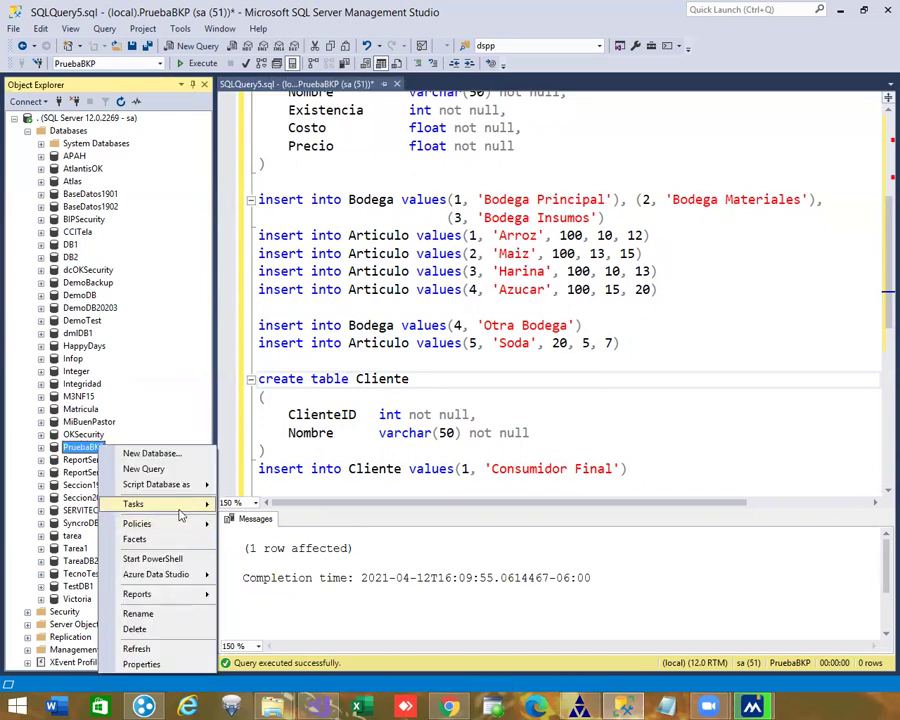
{"action": "left_click", "coordinate": [293, 533]}
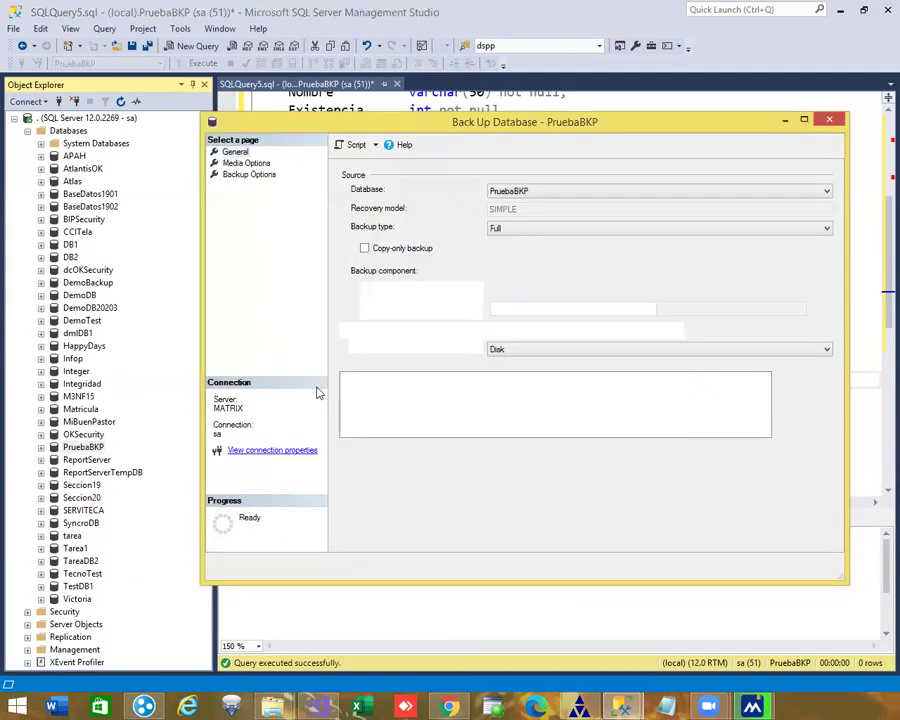
{"action": "left_click", "coordinate": [597, 230]}
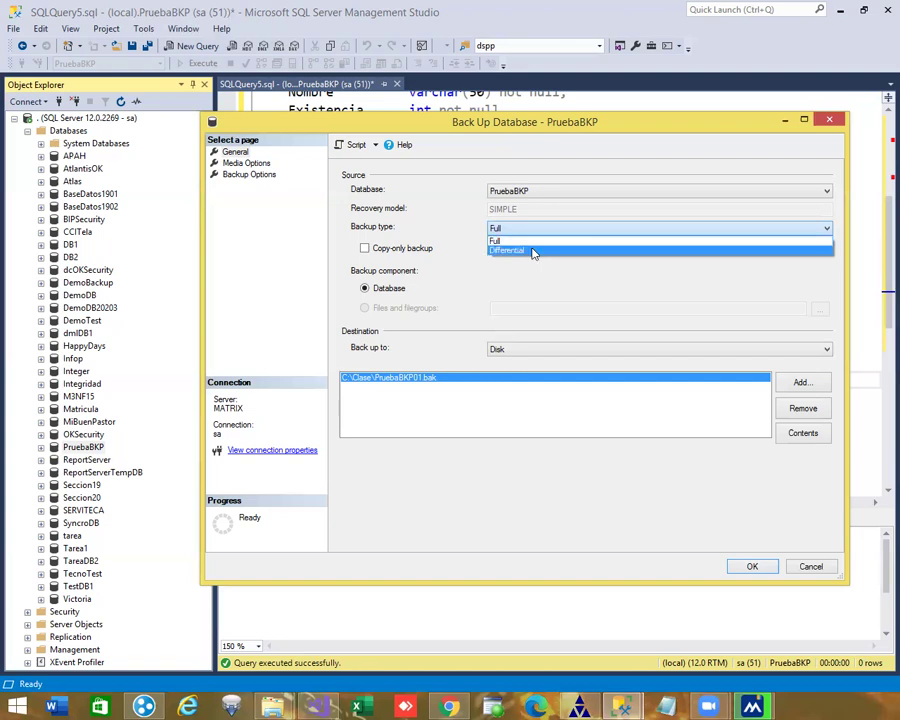
{"action": "left_click", "coordinate": [533, 251]}
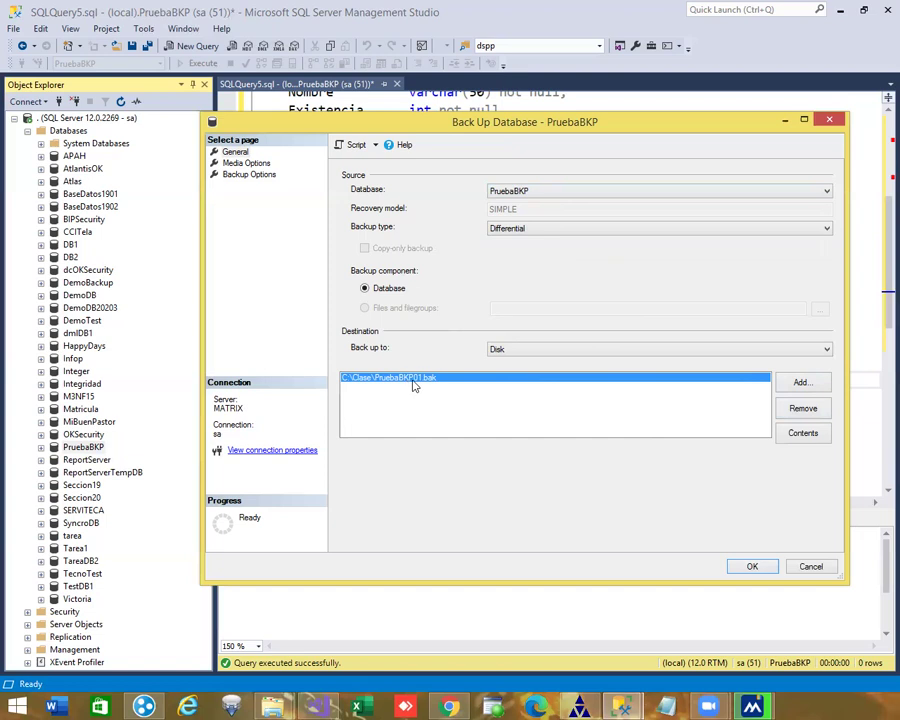
{"action": "left_click", "coordinate": [752, 567]}
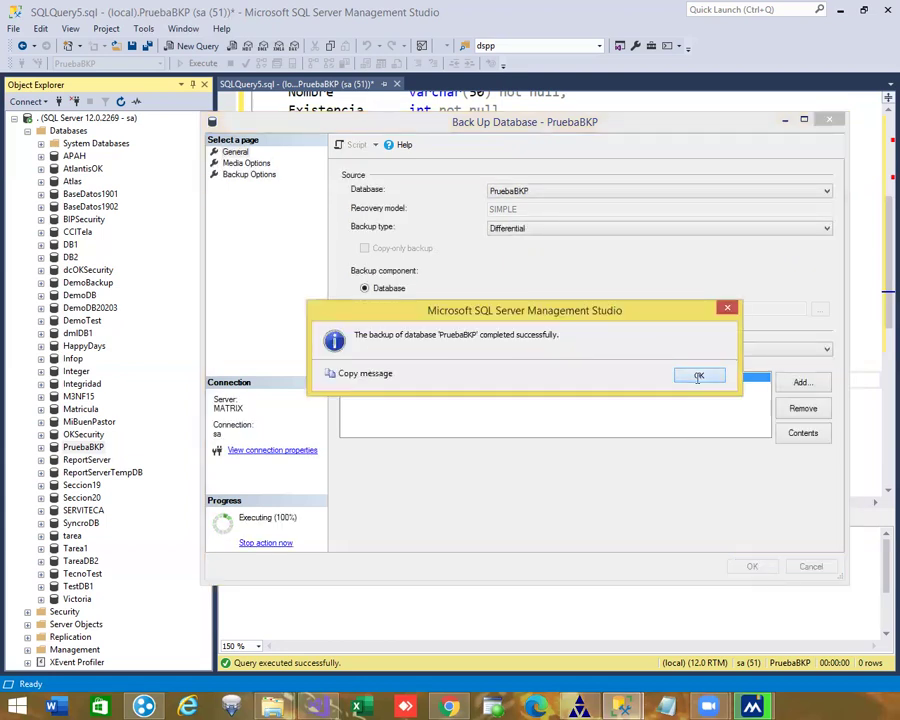
{"action": "left_click", "coordinate": [698, 379]}
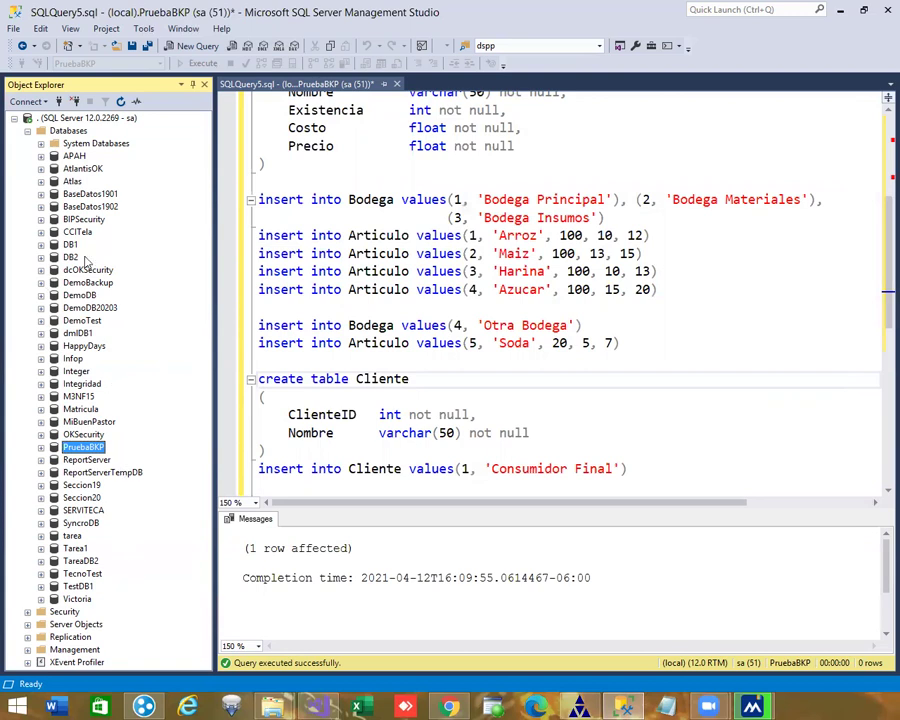
Open a database restore for the server's databases and set its source to Device
{"action": "right_click", "coordinate": [64, 134]}
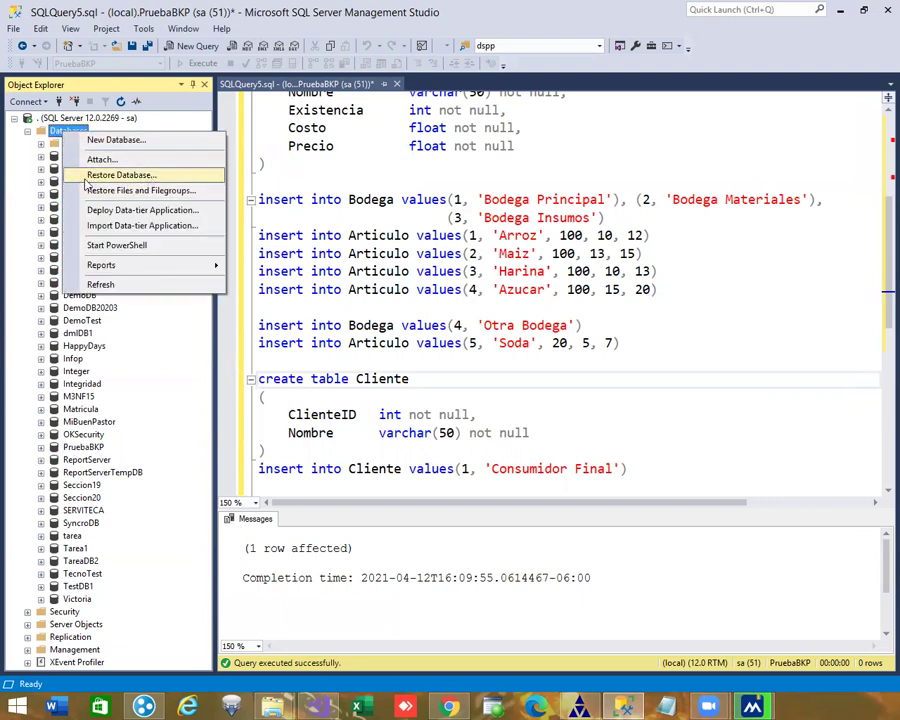
{"action": "left_click", "coordinate": [144, 178]}
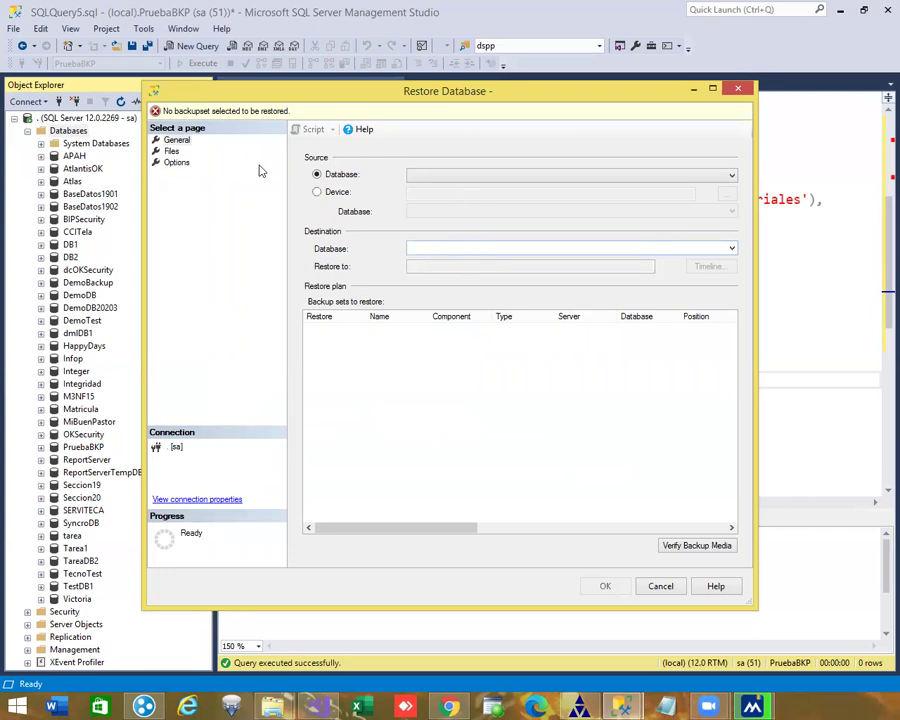
{"action": "left_click", "coordinate": [325, 194]}
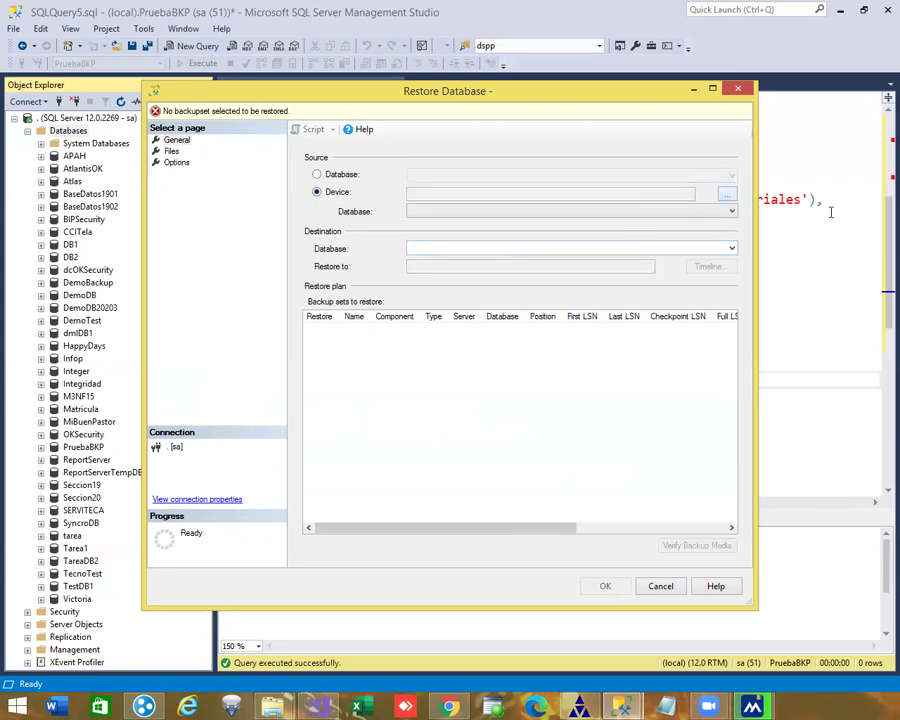
Add the backup file C:\Clase\PruebaBKP01.bak as the restore's source device
{"action": "left_click", "coordinate": [726, 194]}
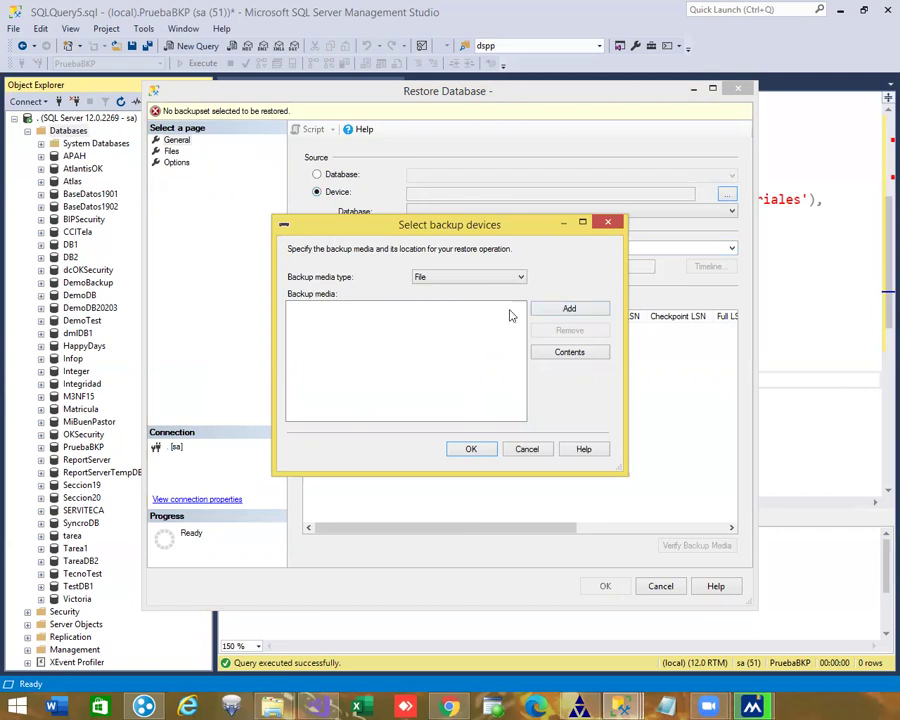
{"action": "left_click", "coordinate": [566, 312]}
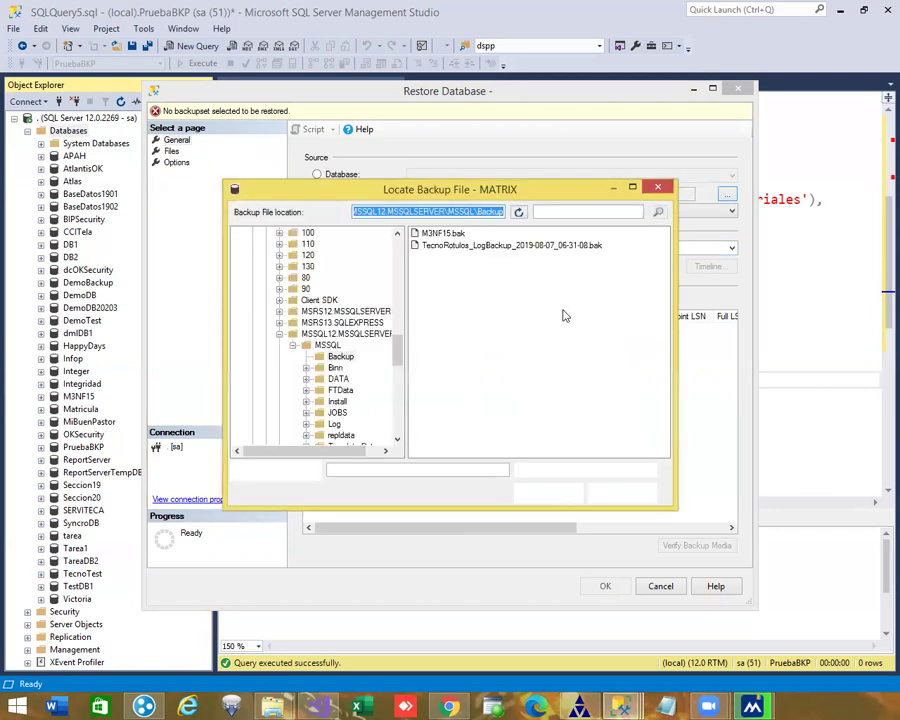
{"action": "scroll", "coordinate": [396, 342], "scroll_direction": "up", "scroll_amount": 10}
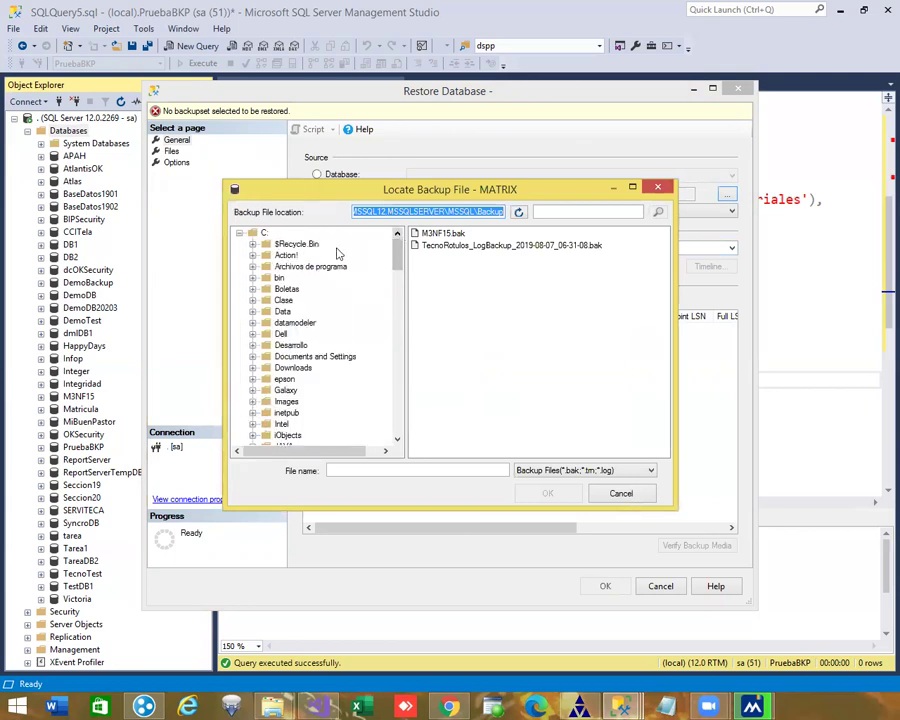
{"action": "left_click", "coordinate": [263, 301]}
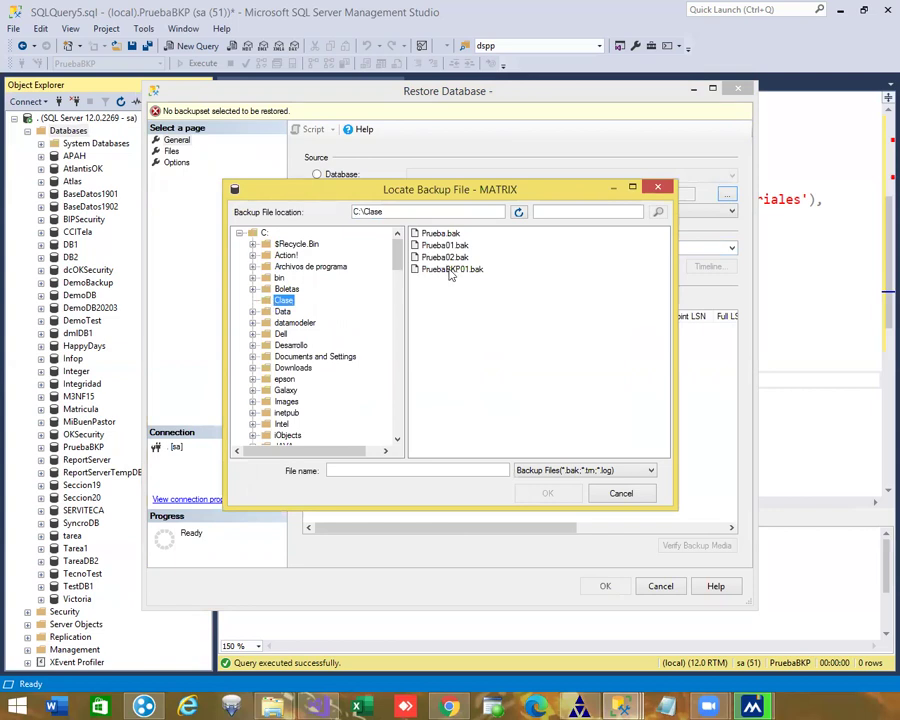
{"action": "left_click", "coordinate": [445, 270]}
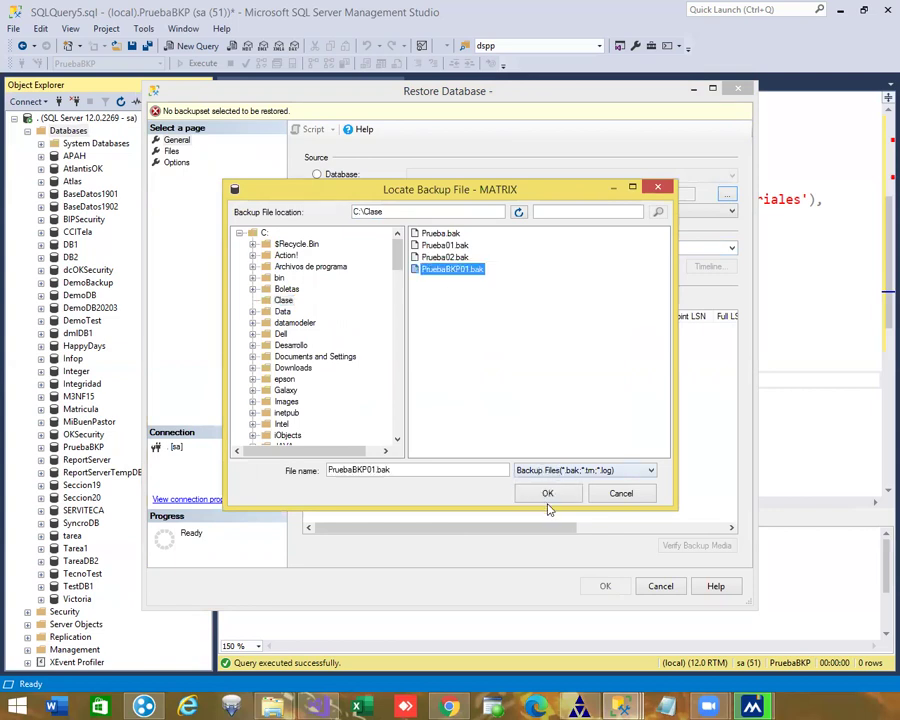
{"action": "left_click", "coordinate": [547, 493]}
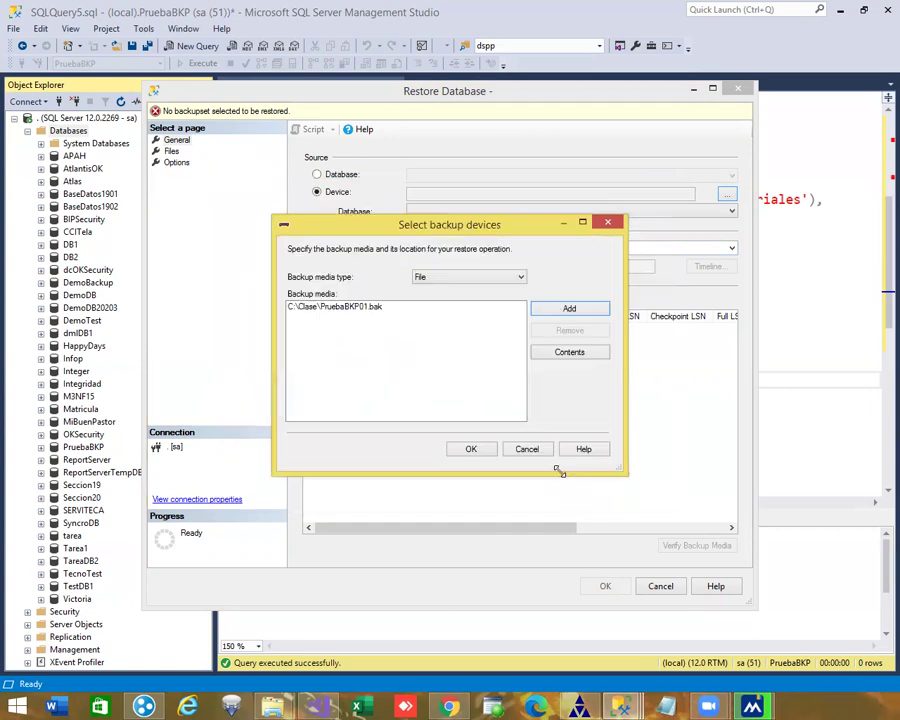
{"action": "left_click", "coordinate": [472, 449]}
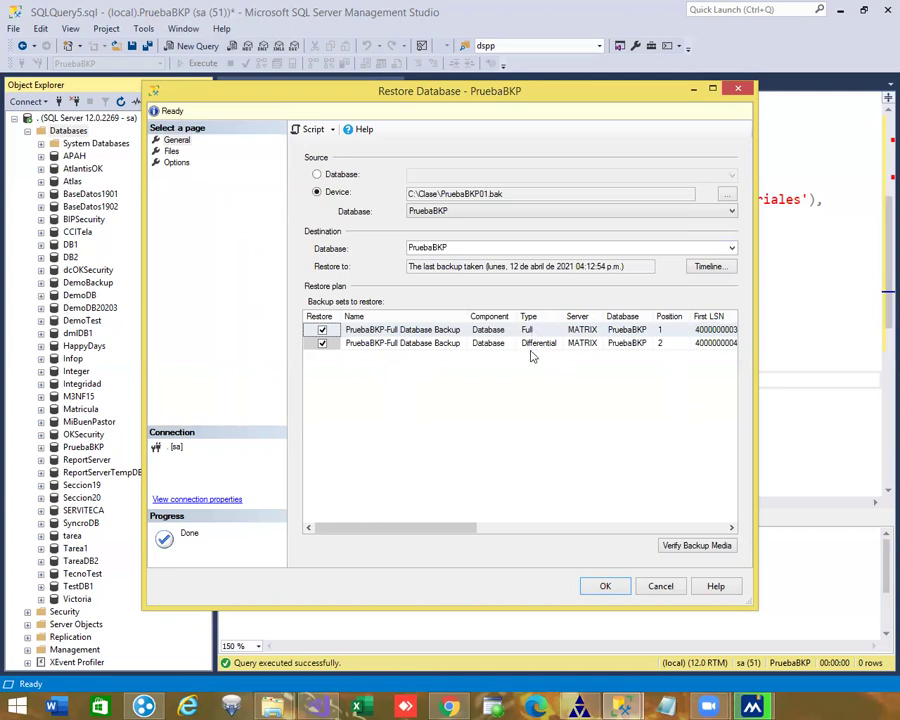
Review the backup sets' details and exclude the Differential set from the restore plan, keeping only the Full one
{"action": "left_click_drag", "start_coordinate": [465, 532], "coordinate": [658, 533]}
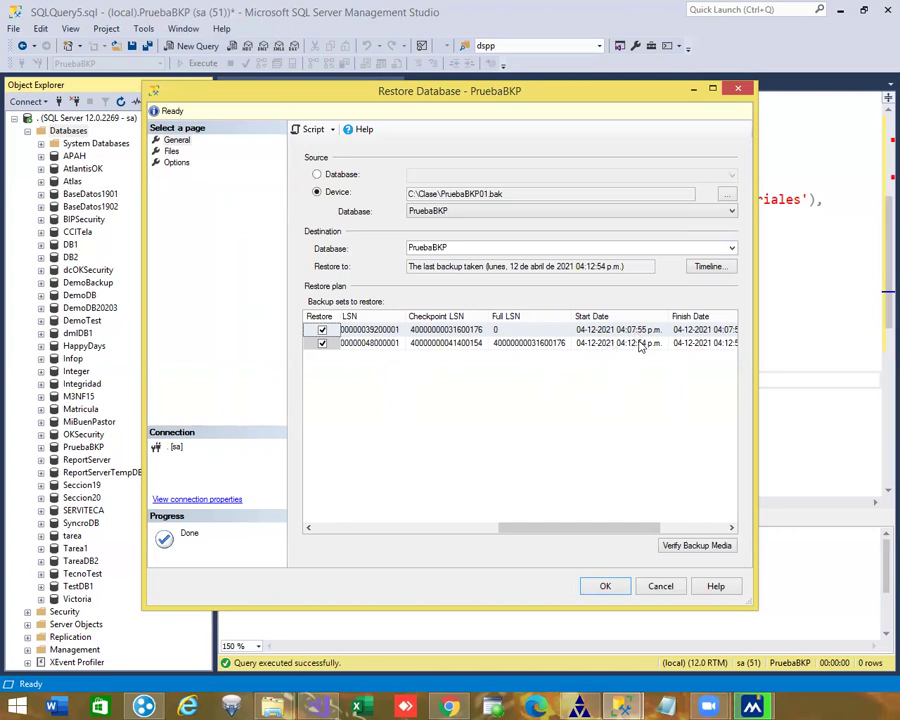
{"action": "left_click_drag", "start_coordinate": [651, 533], "coordinate": [706, 529]}
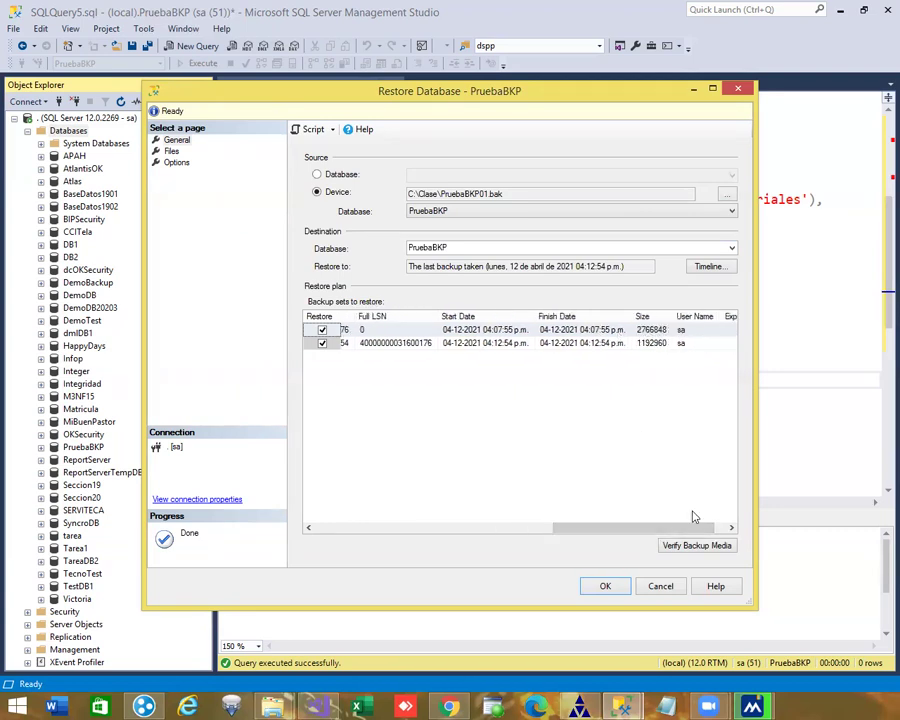
{"action": "left_click_drag", "start_coordinate": [702, 529], "coordinate": [724, 527]}
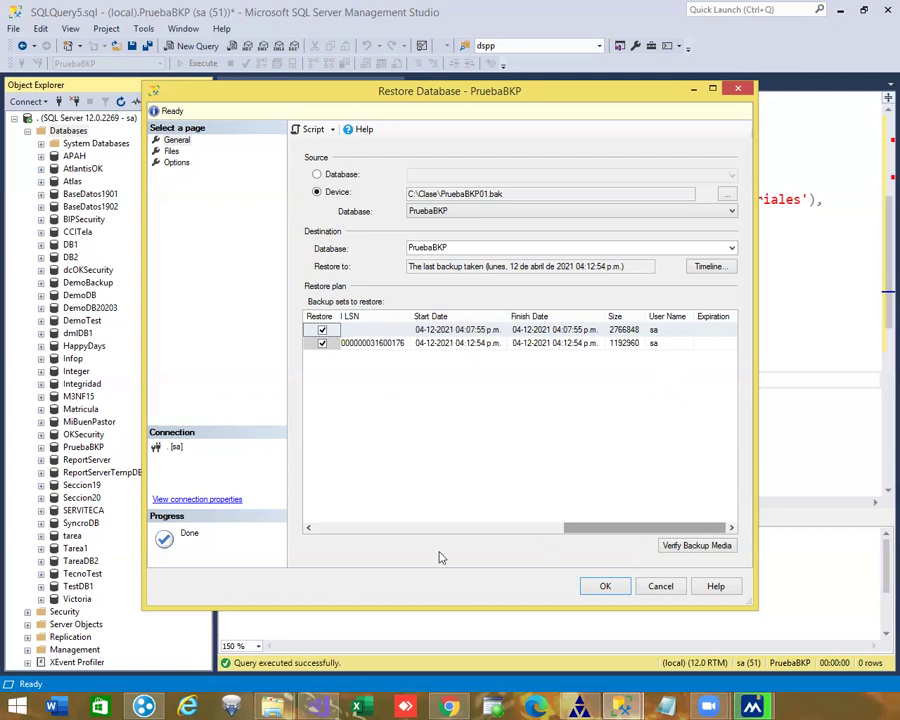
{"action": "scroll", "coordinate": [438, 552], "scroll_direction": "up", "scroll_amount": 5}
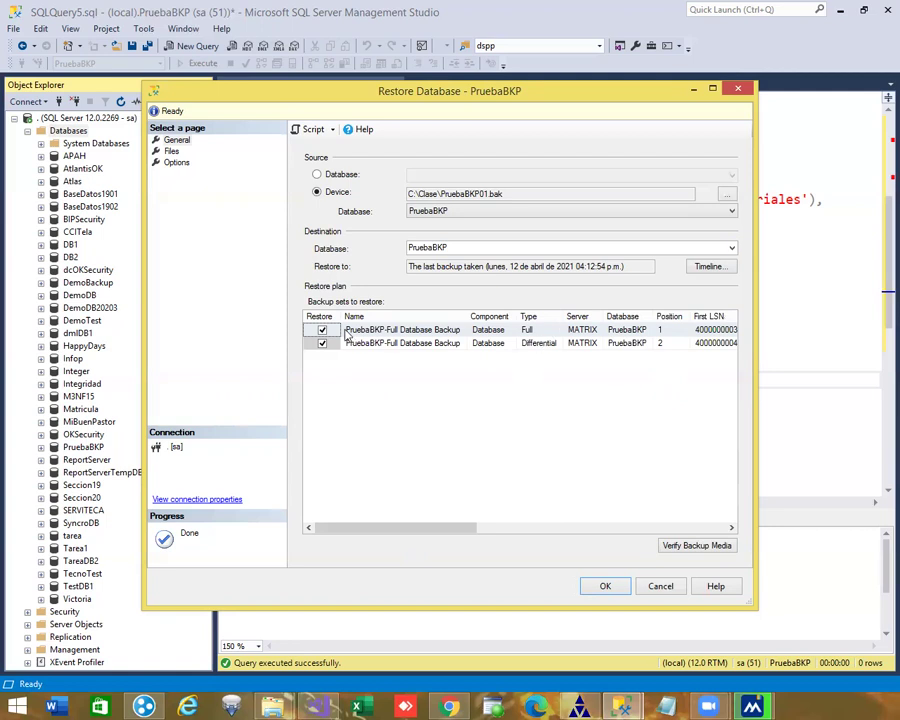
{"action": "left_click", "coordinate": [323, 432]}
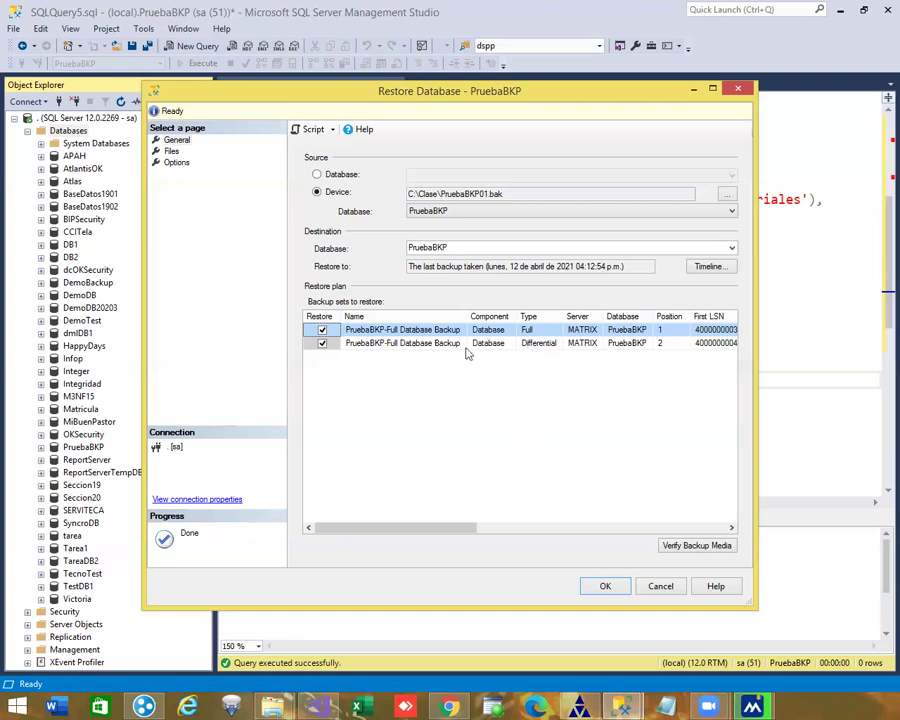
{"action": "left_click", "coordinate": [322, 343]}
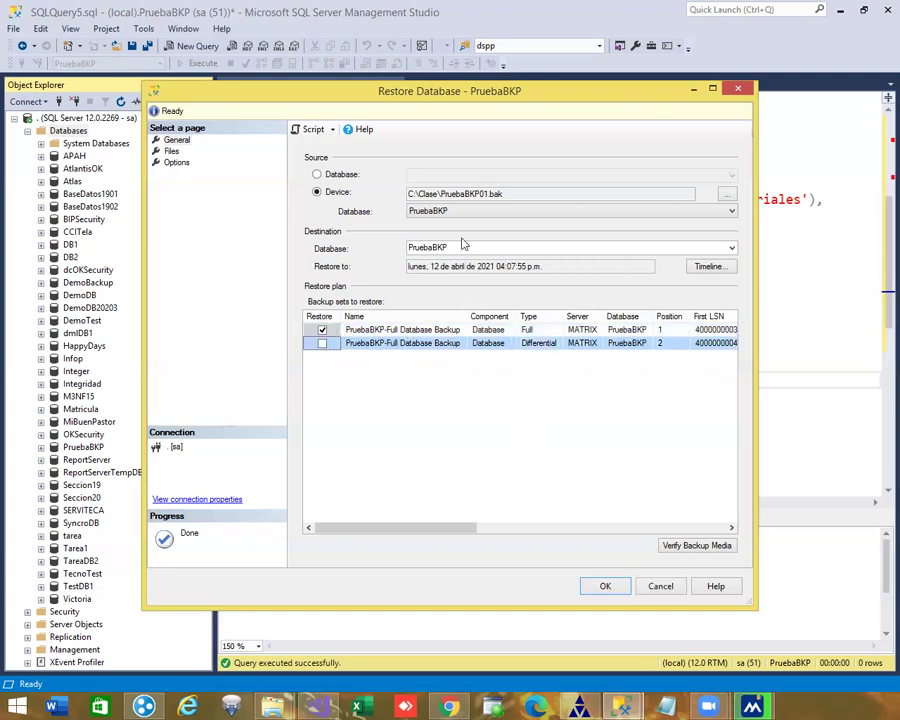
Set the restore's destination database name to PruebaRest01
{"action": "double_click", "coordinate": [421, 248]}
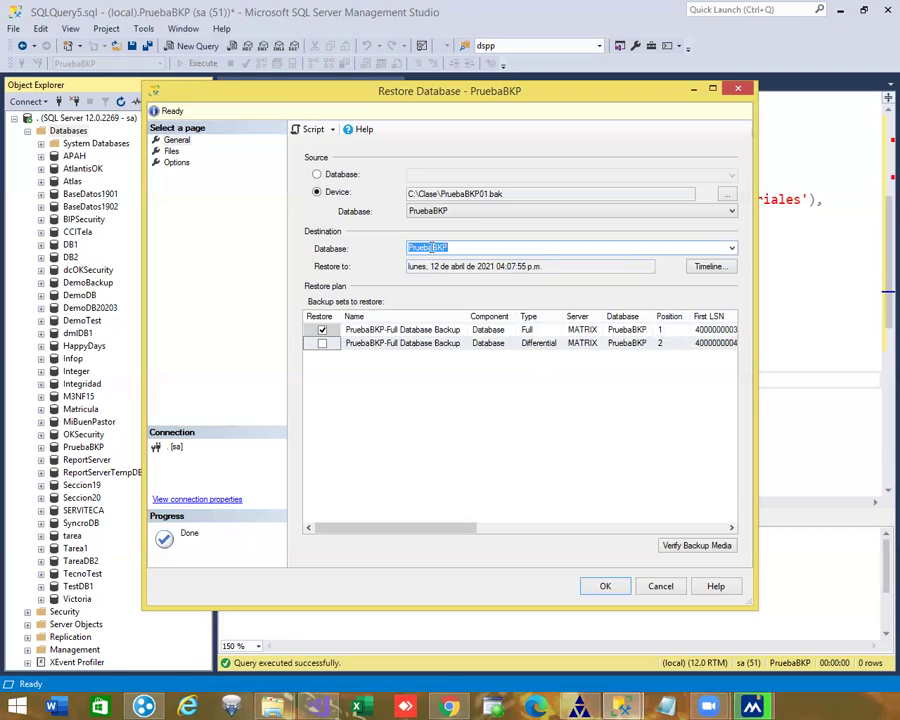
{"action": "left_click", "coordinate": [459, 247]}
{"action": "left_click_drag", "start_coordinate": [296, 87], "coordinate": [345, 74]}
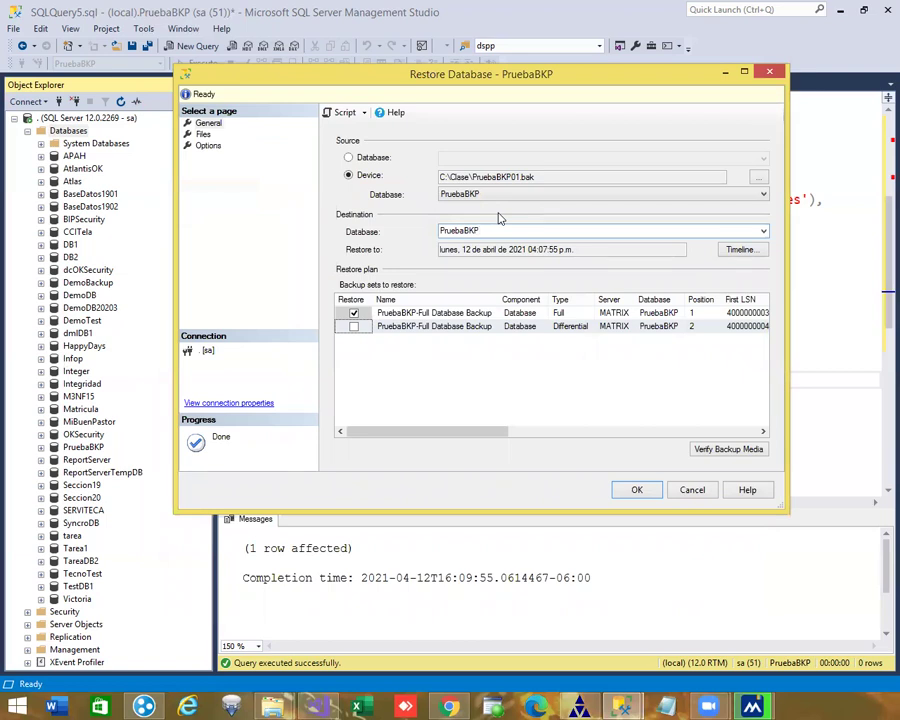
{"action": "left_click", "coordinate": [493, 231]}
{"action": "left_click_drag", "start_coordinate": [464, 230], "coordinate": [670, 227]}
{"action": "type", "text": "RE"}
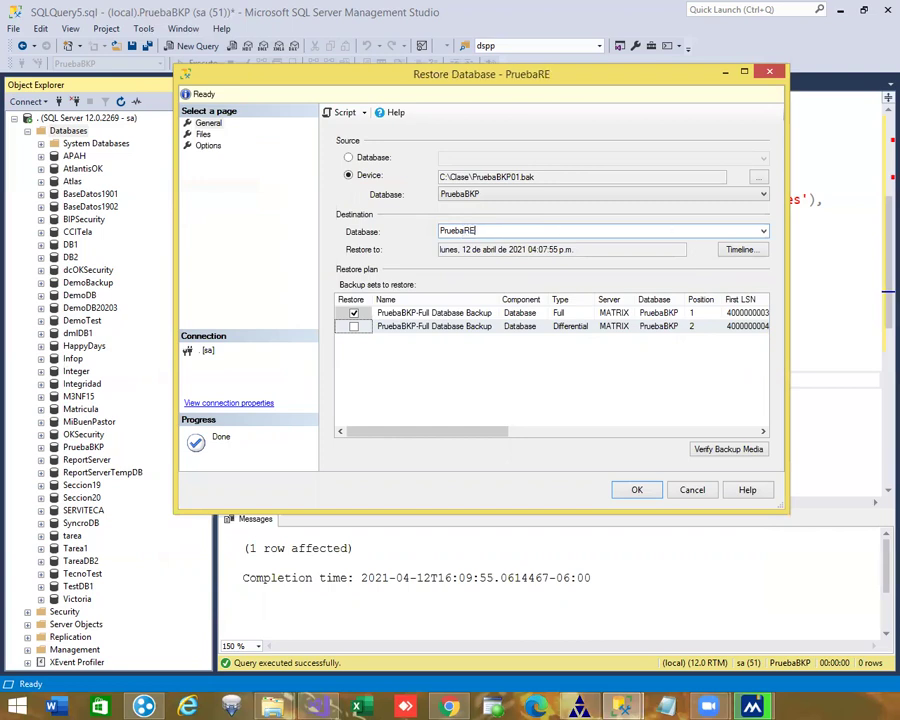
{"action": "key", "text": "BackSpace"}
{"action": "type", "text": "est"}
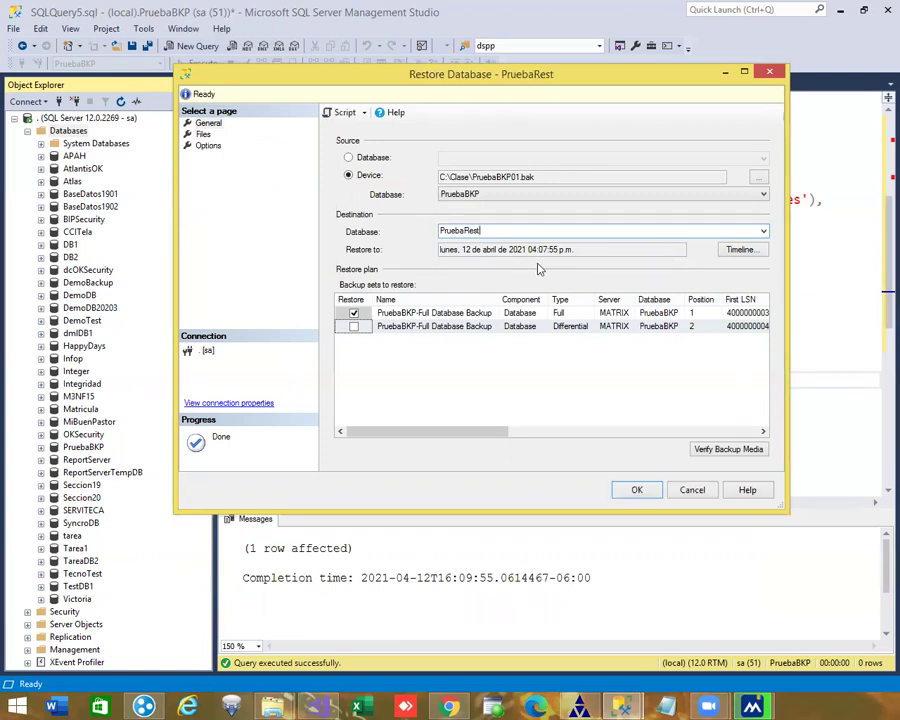
{"action": "type", "text": "01"}
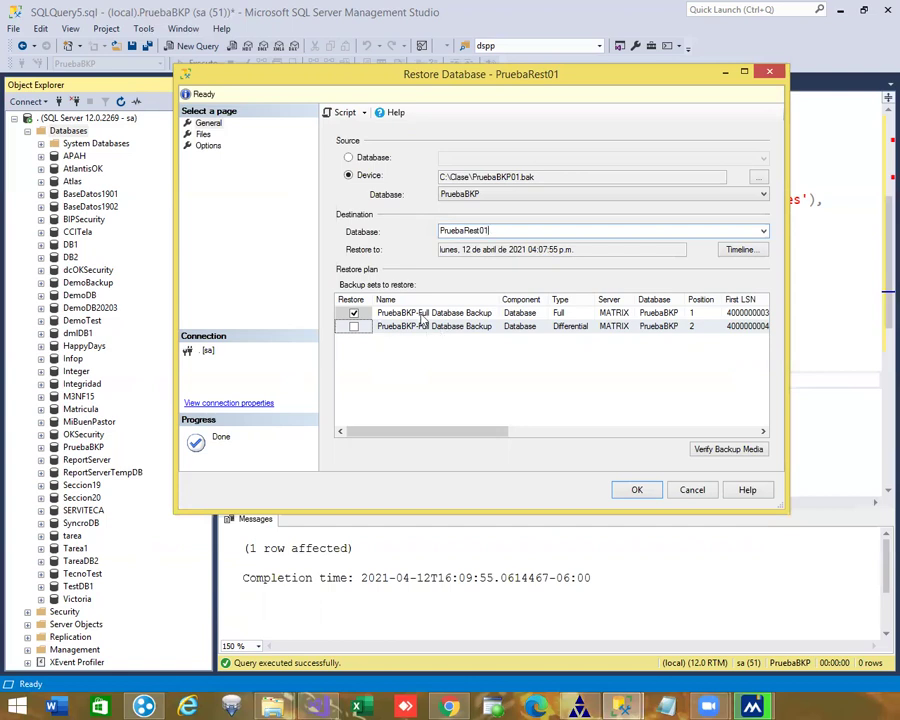
Examine the restore's file settings, reading the full Restore As path of the PruebaBKP rows data file
{"action": "left_click", "coordinate": [203, 135]}
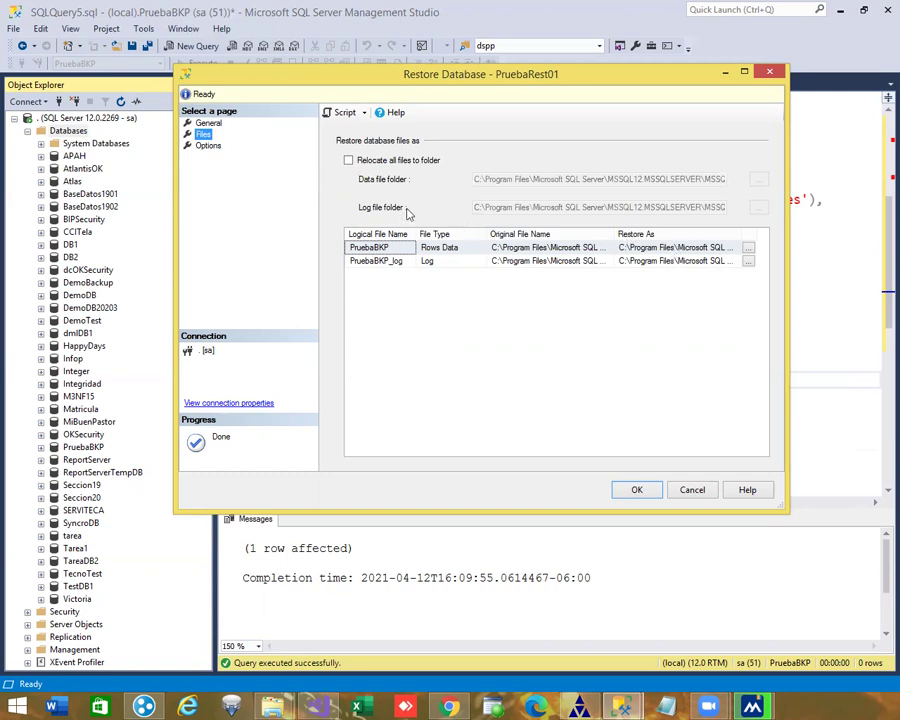
{"action": "left_click", "coordinate": [700, 248]}
{"action": "key", "text": "Right"}
{"action": "key", "text": "Right"}
{"action": "key", "text": "Right"}
{"action": "key", "text": "Right"}
{"action": "key", "text": "Right"}
{"action": "key", "text": "Right"}
{"action": "key", "text": "Right"}
{"action": "key", "text": "Right"}
{"action": "key", "text": "Right"}
{"action": "key", "text": "Right"}
{"action": "key", "text": "Right"}
{"action": "key", "text": "Right"}
{"action": "key", "text": "Right"}
{"action": "key", "text": "Right"}
{"action": "key", "text": "Right"}
{"action": "key", "text": "Right"}
{"action": "key", "text": "Right"}
{"action": "key", "text": "Right"}
{"action": "key", "text": "Right"}
{"action": "key", "text": "Right"}
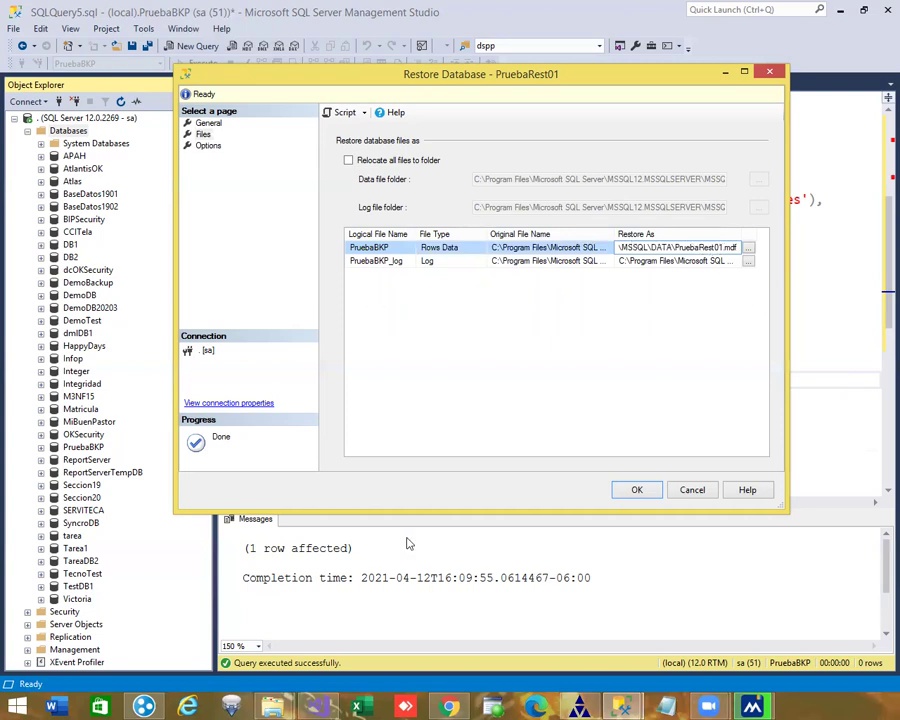
Run the restore to PruebaRest01, dismiss the completion notice and list the restored database's tables
{"action": "left_click", "coordinate": [632, 492]}
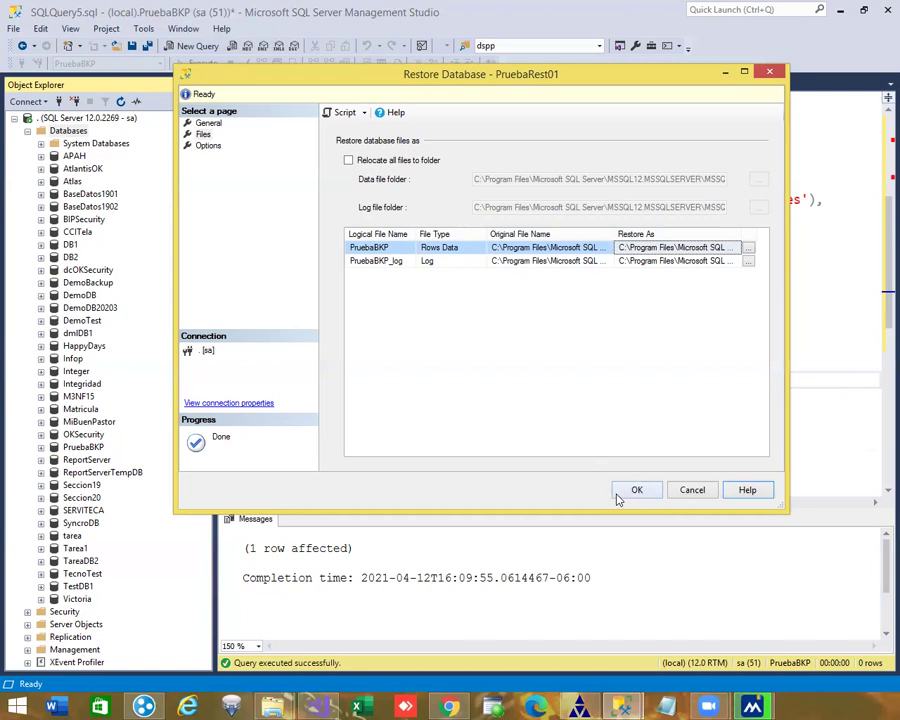
{"action": "left_click", "coordinate": [624, 493]}
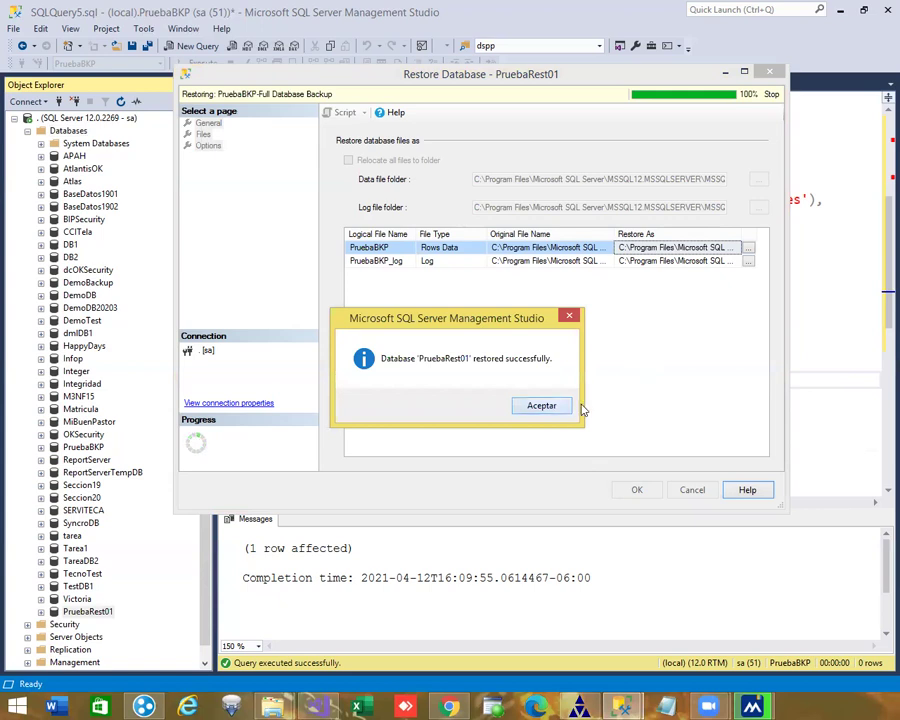
{"action": "left_click", "coordinate": [541, 405]}
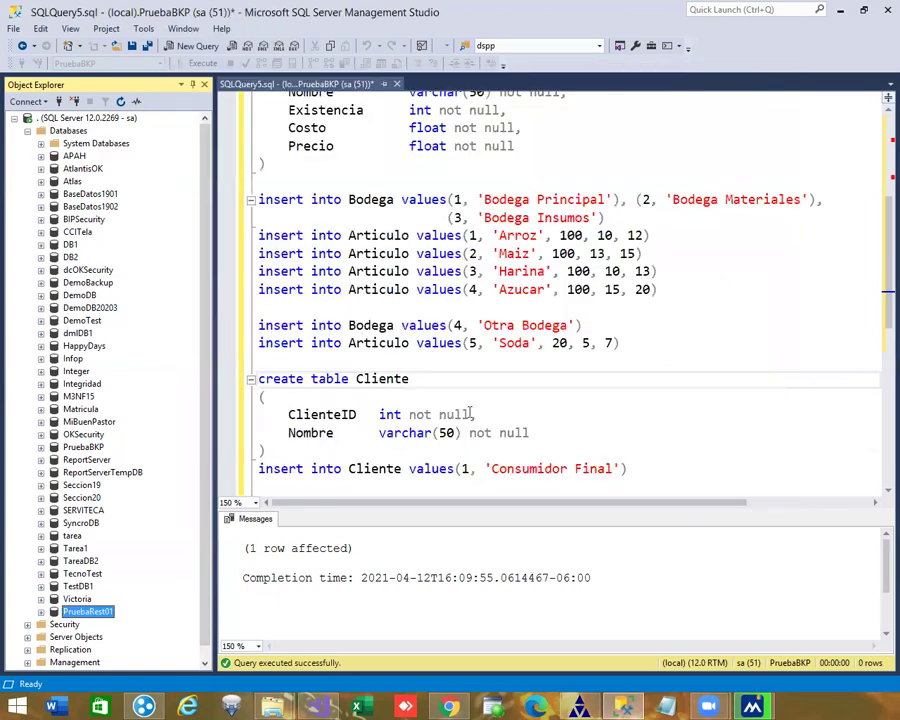
{"action": "left_click", "coordinate": [41, 612]}
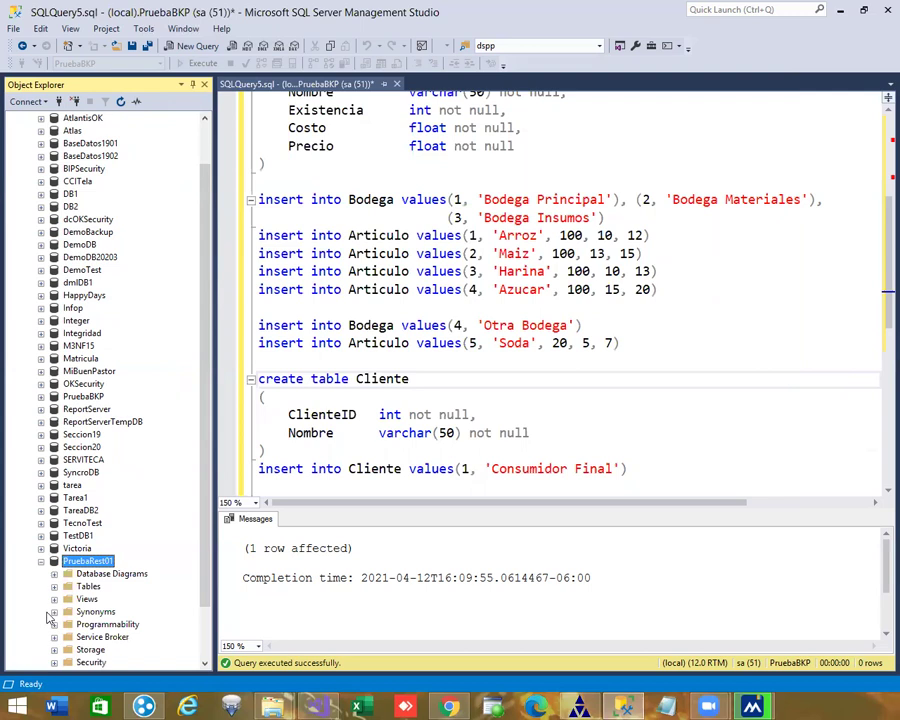
{"action": "left_click", "coordinate": [55, 587]}
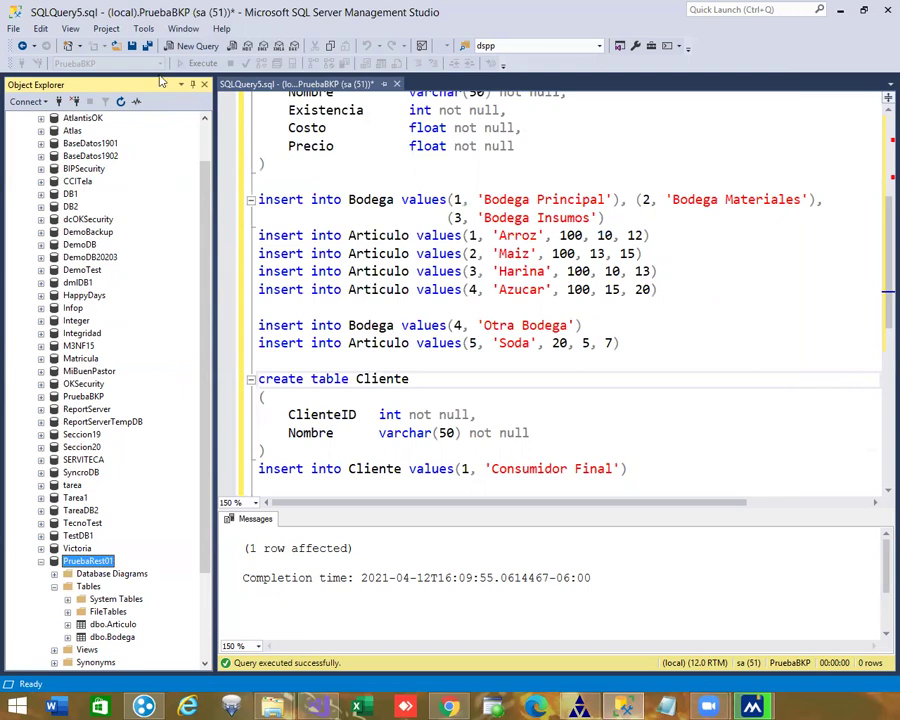
Create a new query containing use PruebaRest01 and execute that statement
{"action": "left_click", "coordinate": [196, 46]}
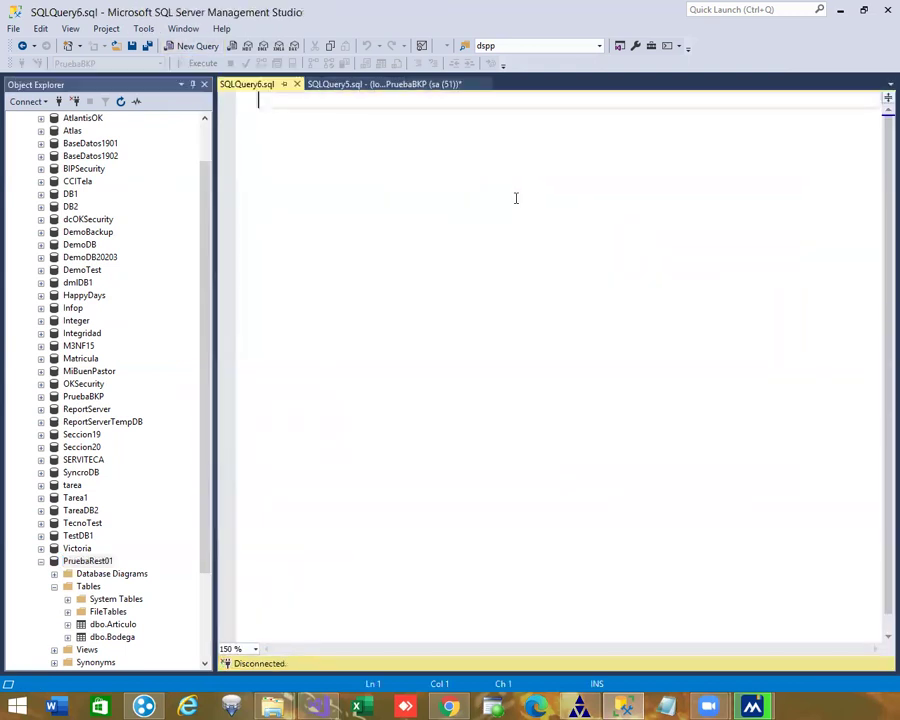
{"action": "type", "text": "use Prueba"}
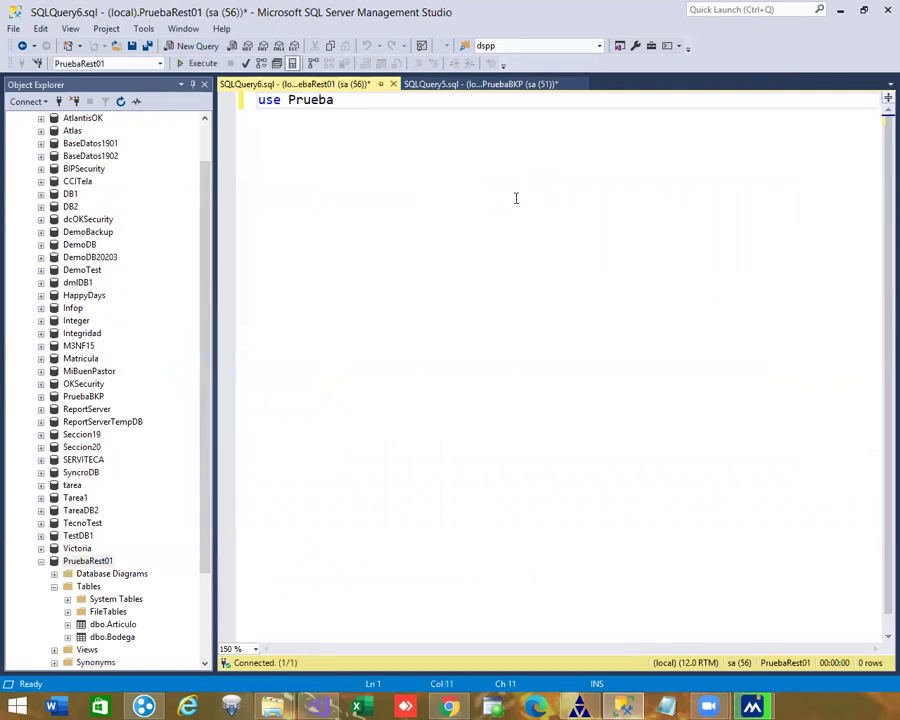
{"action": "key", "text": "BackSpace"}
{"action": "key", "text": "BackSpace"}
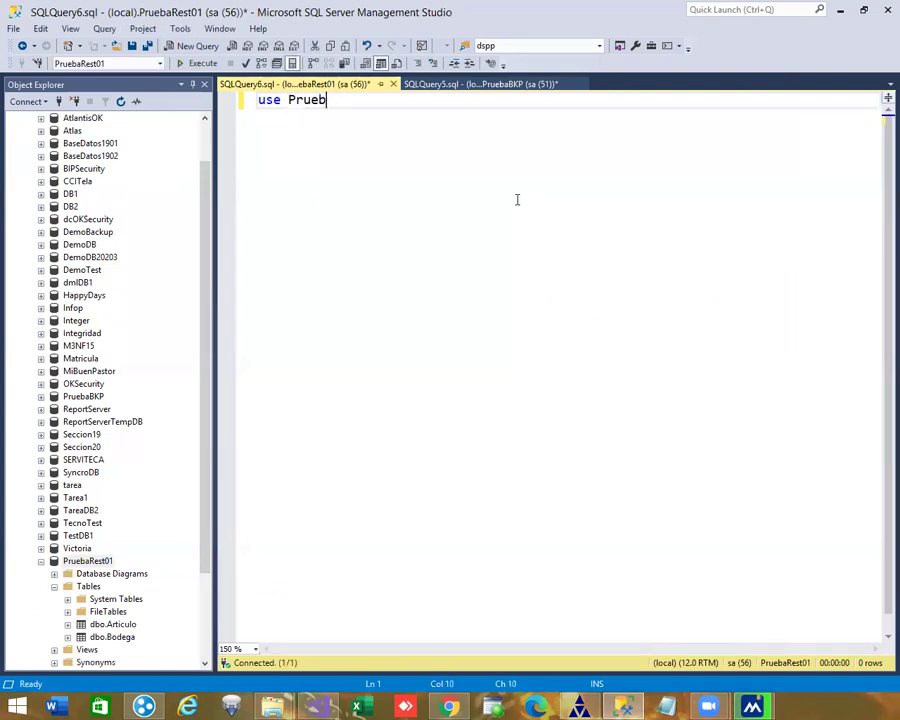
{"action": "key", "text": "BackSpace"}
{"action": "key", "text": "BackSpace"}
{"action": "type", "text": "uebaRest01"}
{"action": "key", "text": "Return"}
{"action": "key", "text": "shift+Up"}
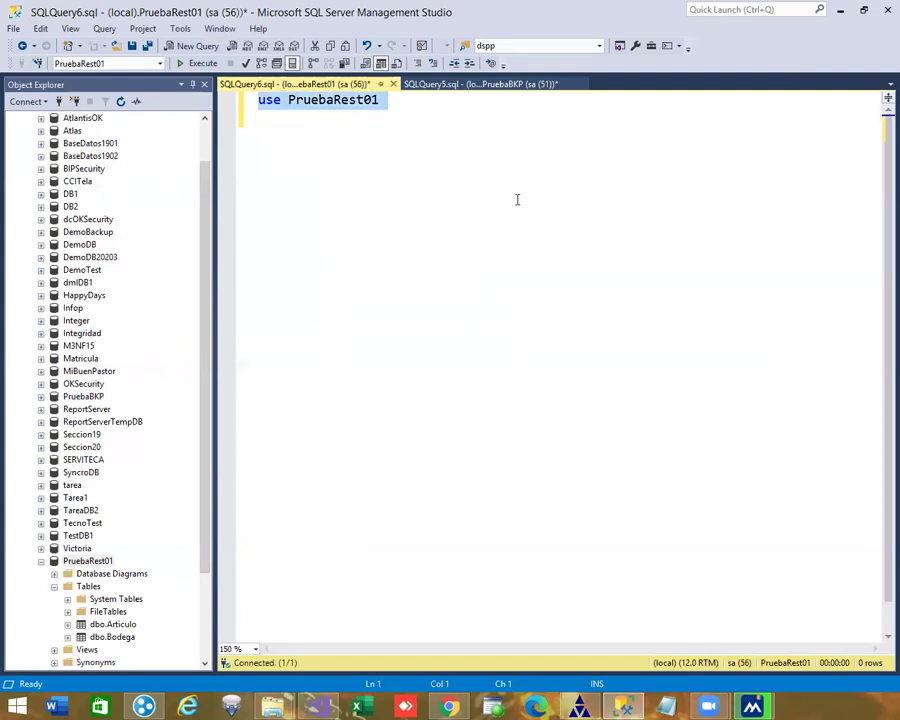
{"action": "key", "text": "F5"}
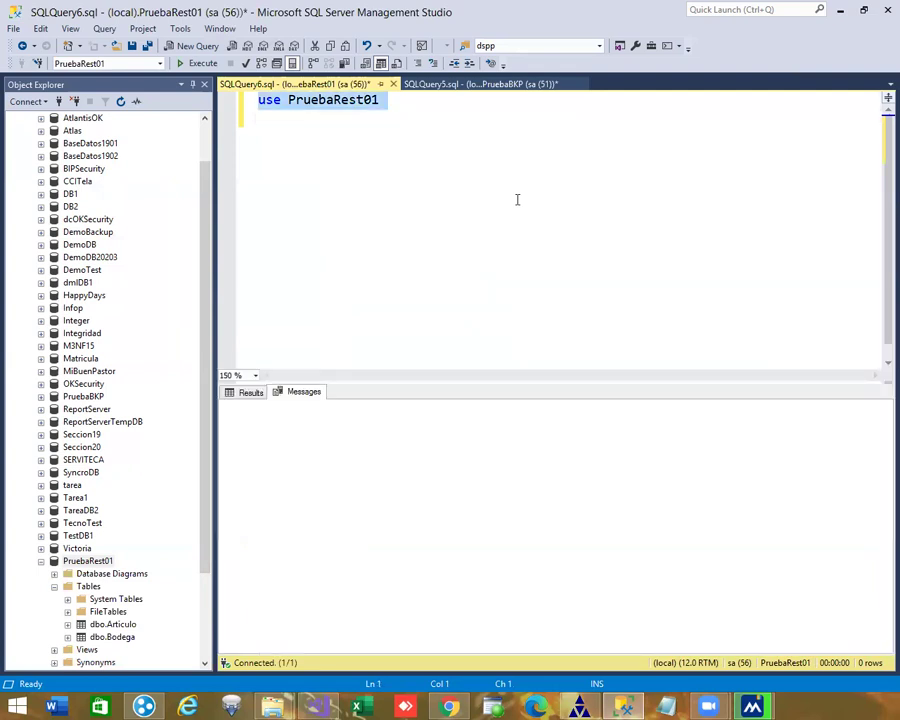
Replace the use statement with select * from Bodega and execute it
{"action": "type", "text": "slec"}
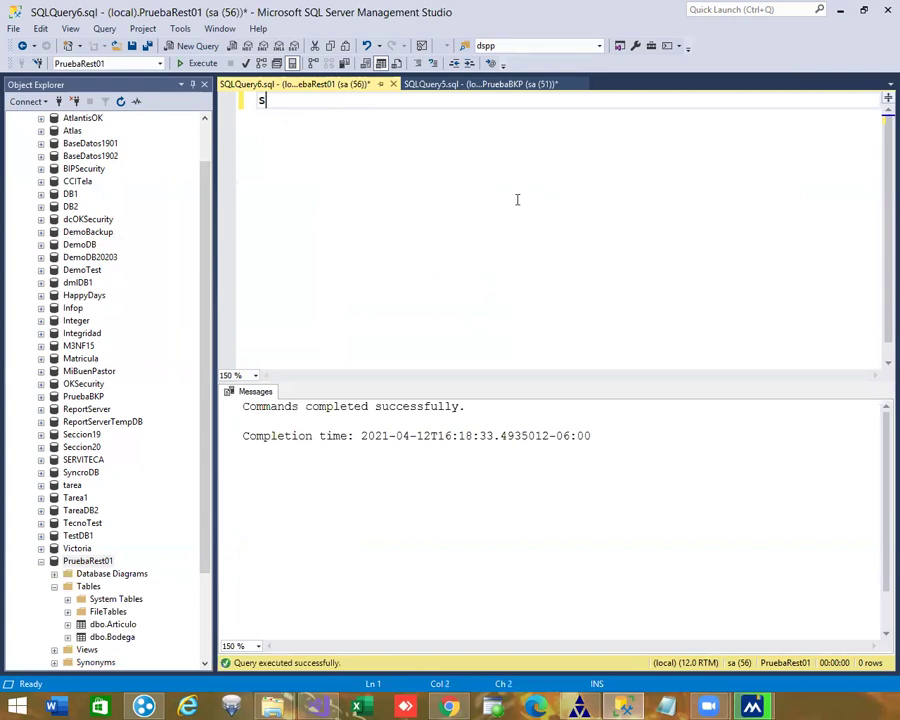
{"action": "key", "text": "BackSpace"}
{"action": "key", "text": "BackSpace"}
{"action": "key", "text": "BackSpace"}
{"action": "type", "text": "elect * from bodega"}
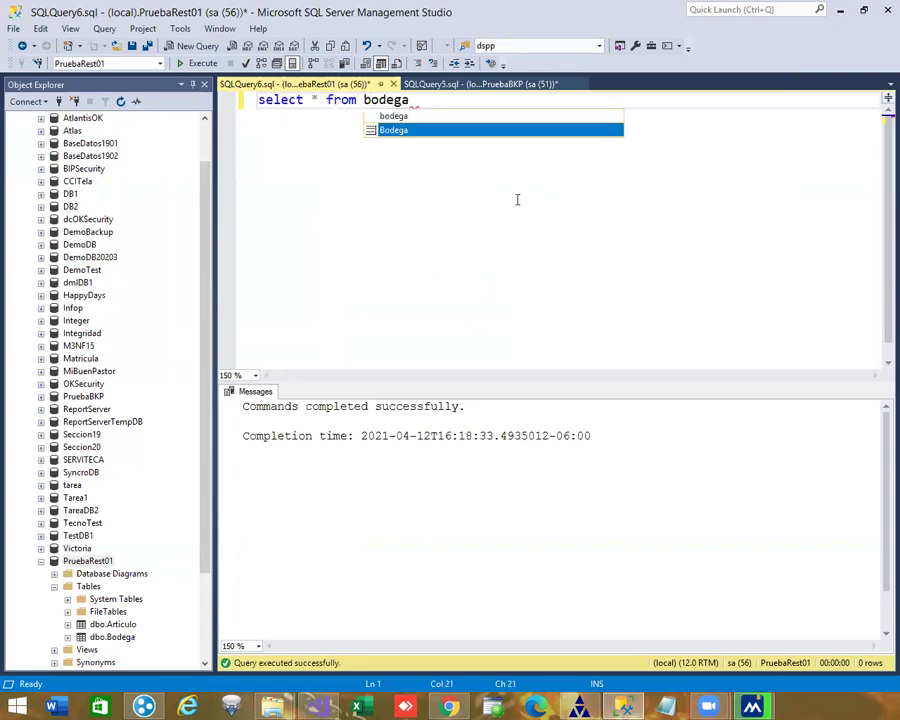
{"action": "key", "text": "shift+Home"}
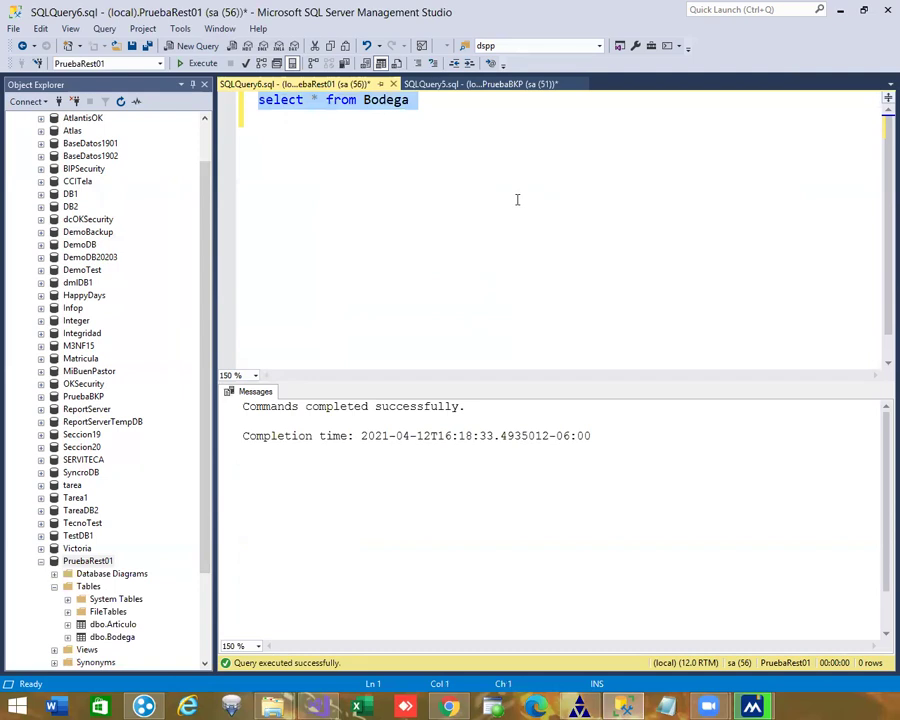
{"action": "key", "text": "F5"}
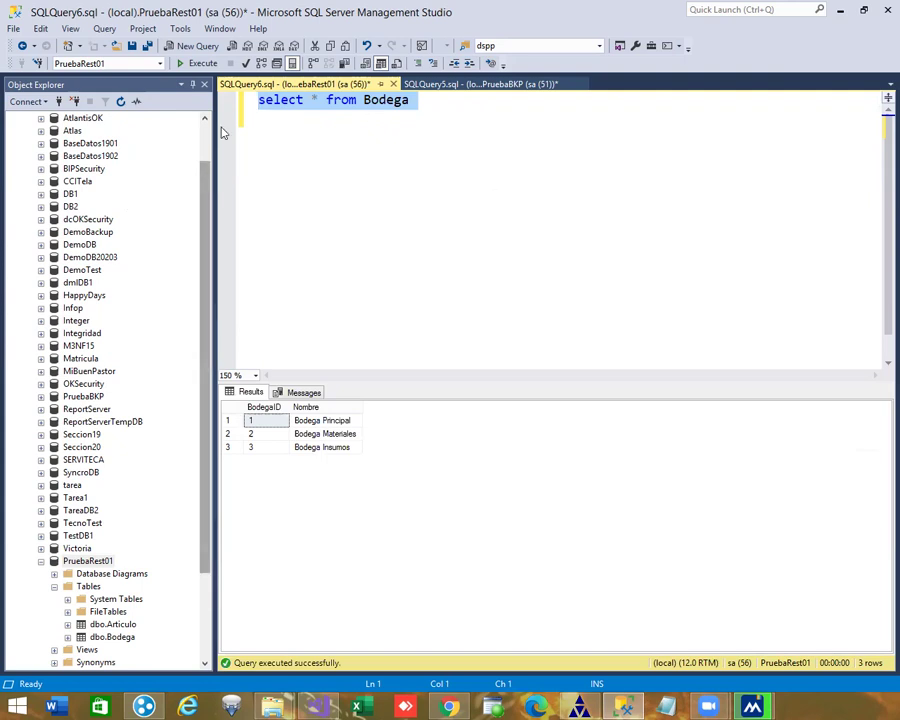
{"action": "left_click_drag", "start_coordinate": [205, 185], "coordinate": [204, 142]}
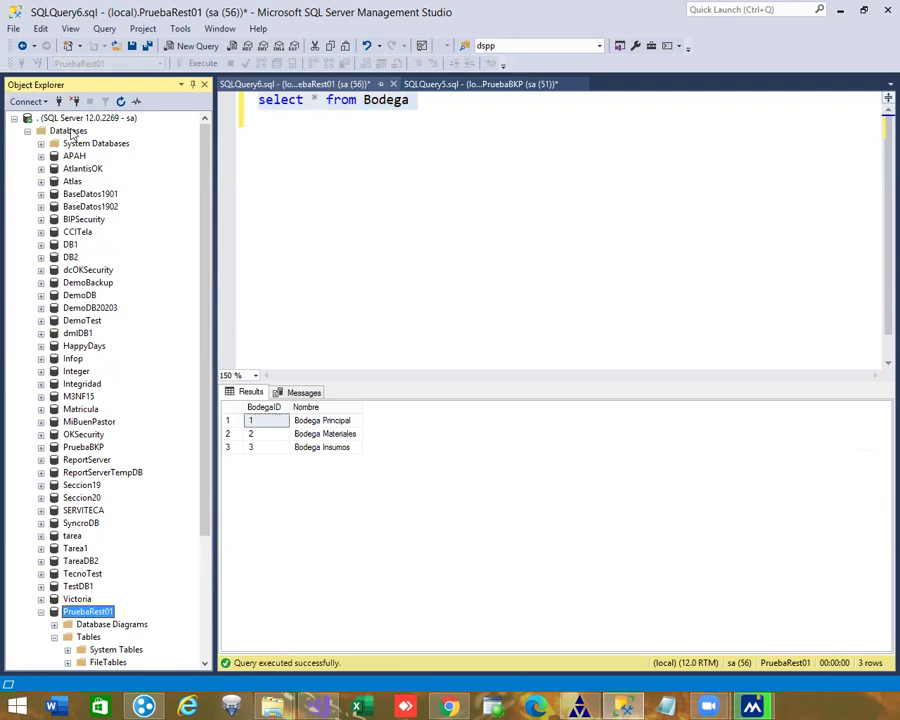
Start a new database restore using the backup file C:\Clase\PruebaBKP01.bak as the device source
{"action": "right_click", "coordinate": [70, 131]}
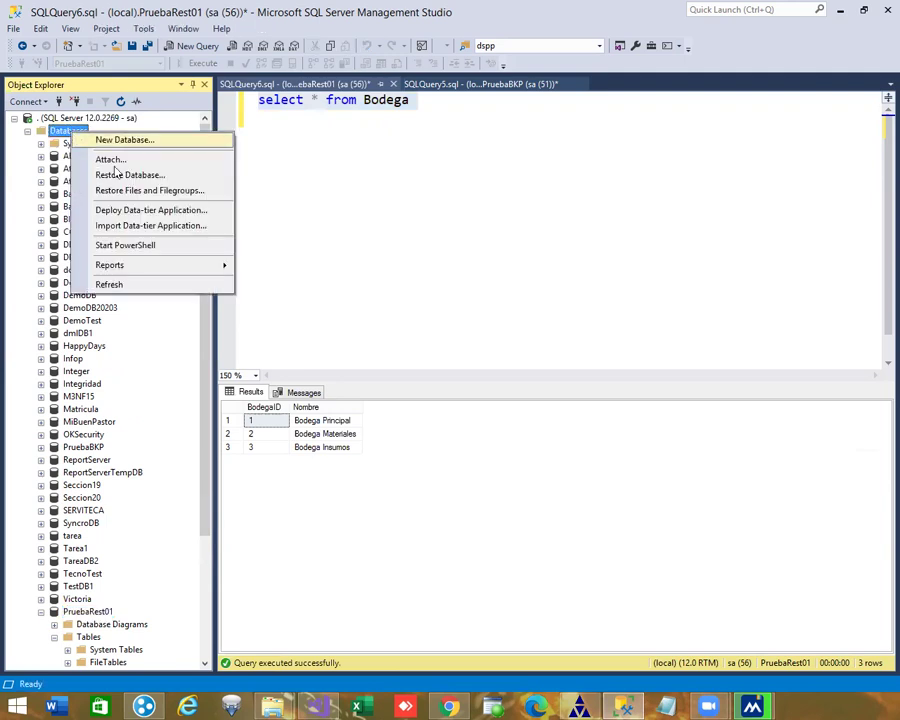
{"action": "left_click", "coordinate": [132, 176]}
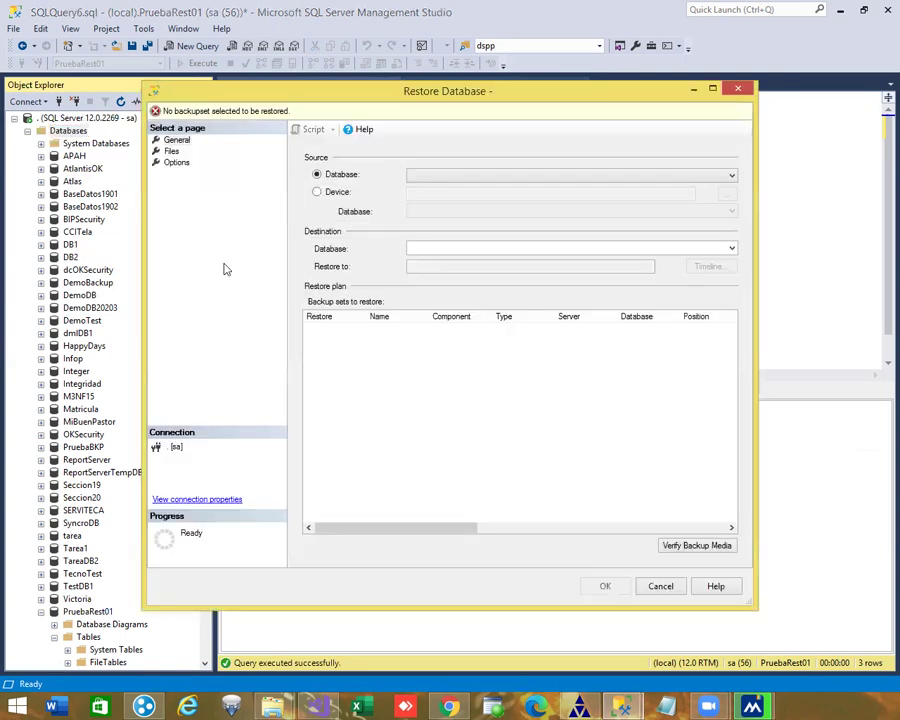
{"action": "left_click", "coordinate": [319, 194]}
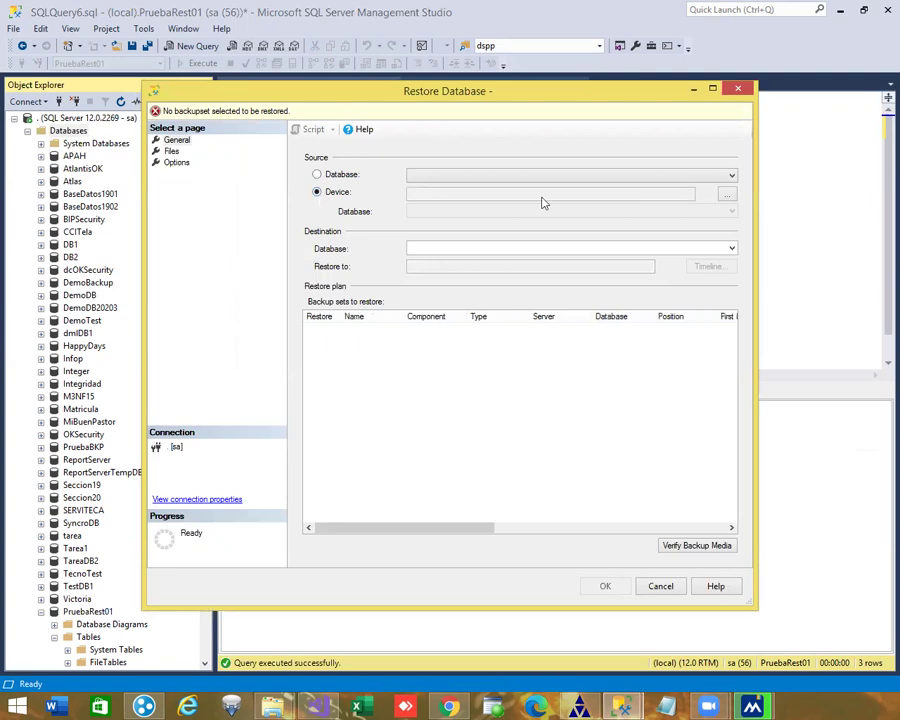
{"action": "left_click", "coordinate": [725, 196]}
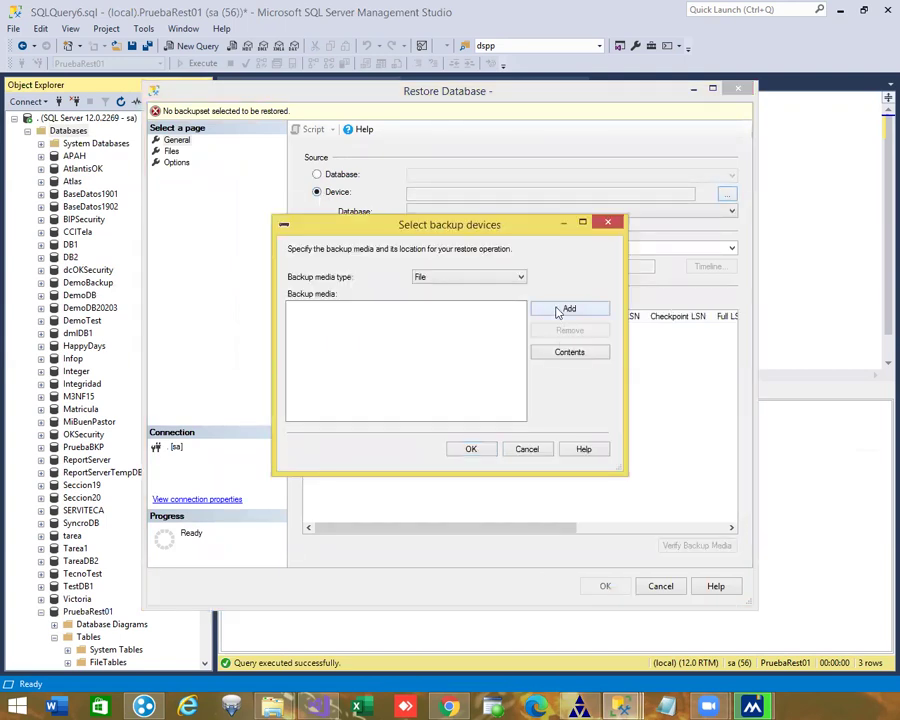
{"action": "left_click", "coordinate": [549, 316]}
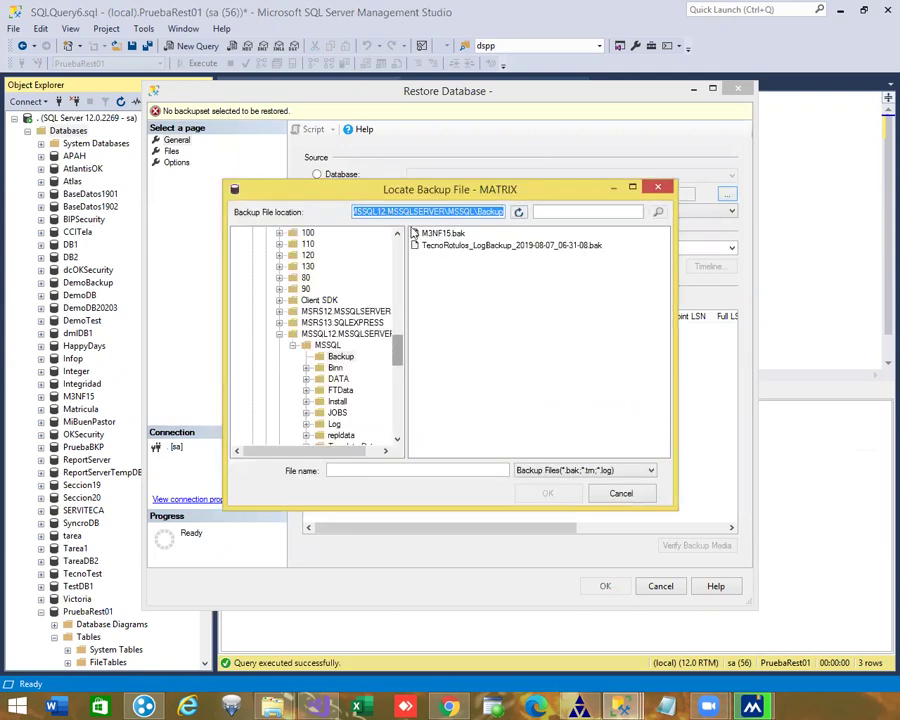
{"action": "scroll", "coordinate": [290, 300], "scroll_direction": "up", "scroll_amount": 10}
{"action": "left_click", "coordinate": [287, 300]}
{"action": "left_click", "coordinate": [452, 269]}
{"action": "left_click", "coordinate": [530, 493]}
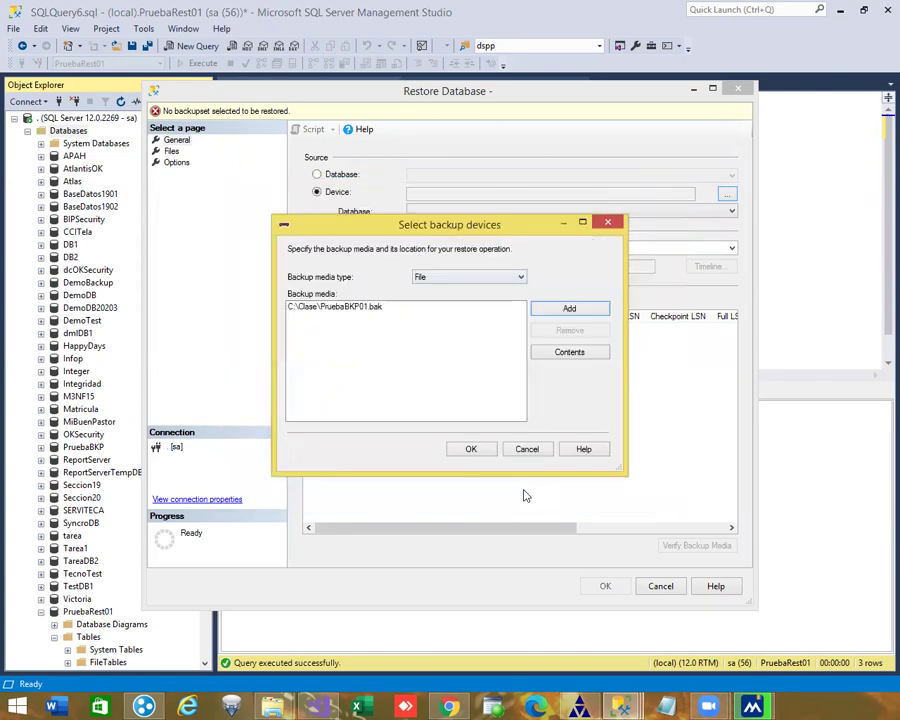
{"action": "left_click", "coordinate": [475, 458]}
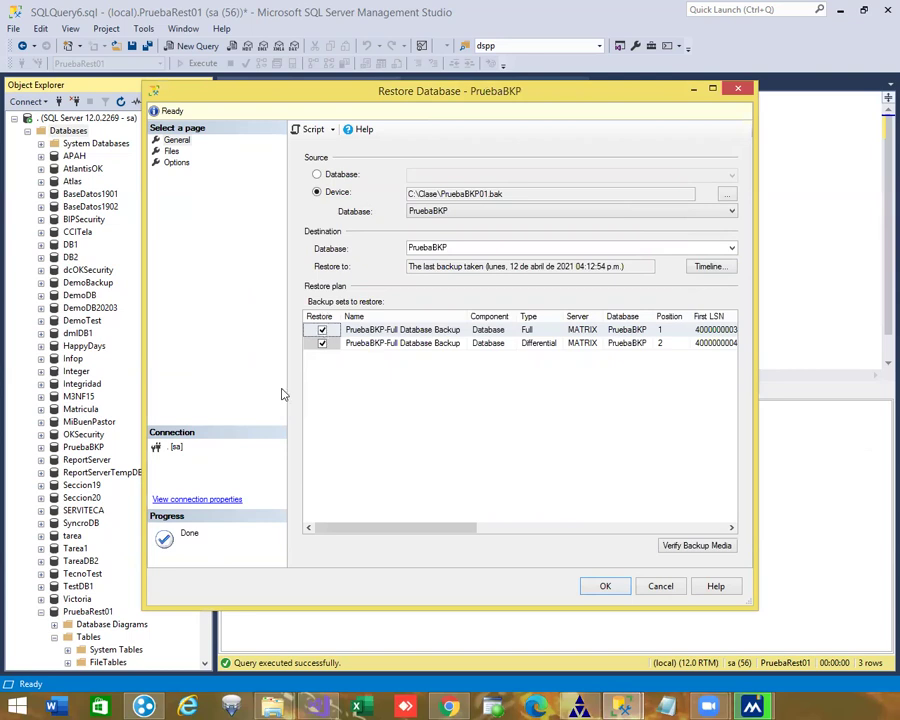
Set the restore's destination database to PruebaRest02
{"action": "double_click", "coordinate": [460, 247]}
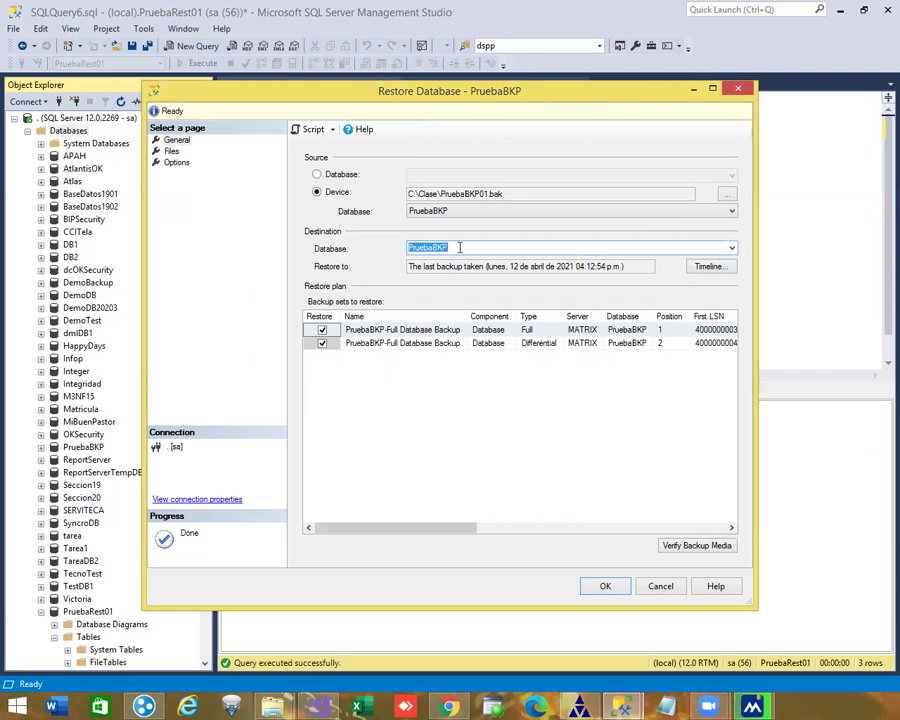
{"action": "type", "text": "Pru"}
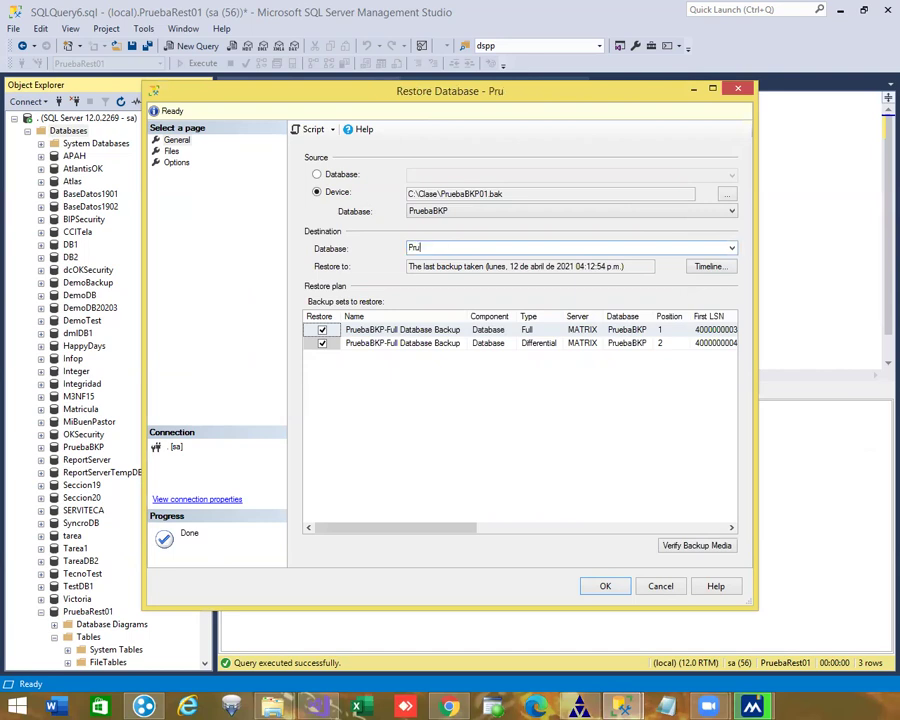
{"action": "type", "text": "eba"}
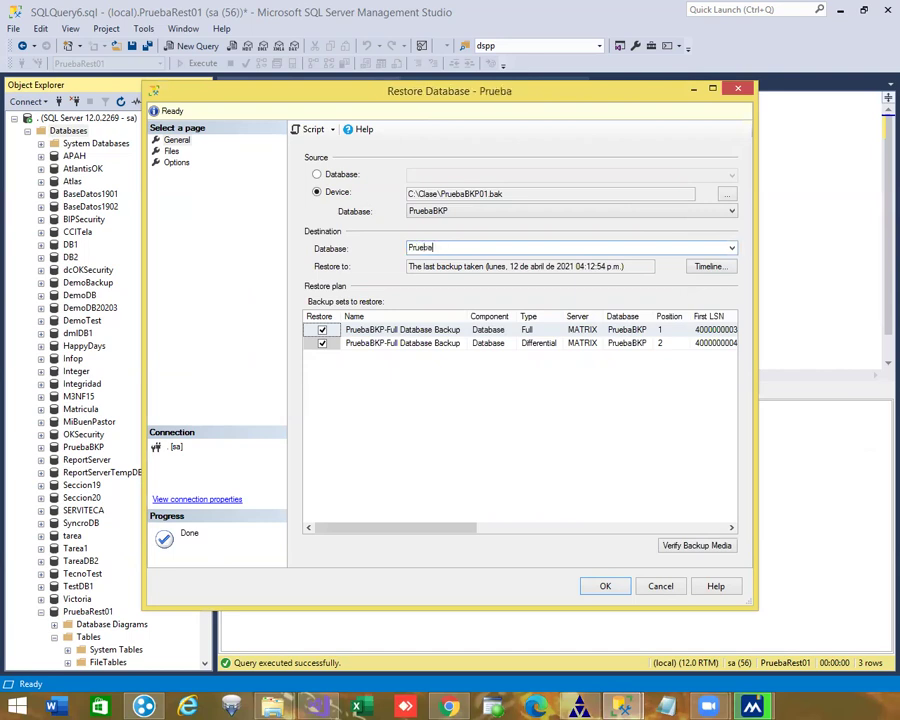
{"action": "type", "text": "Rest02"}
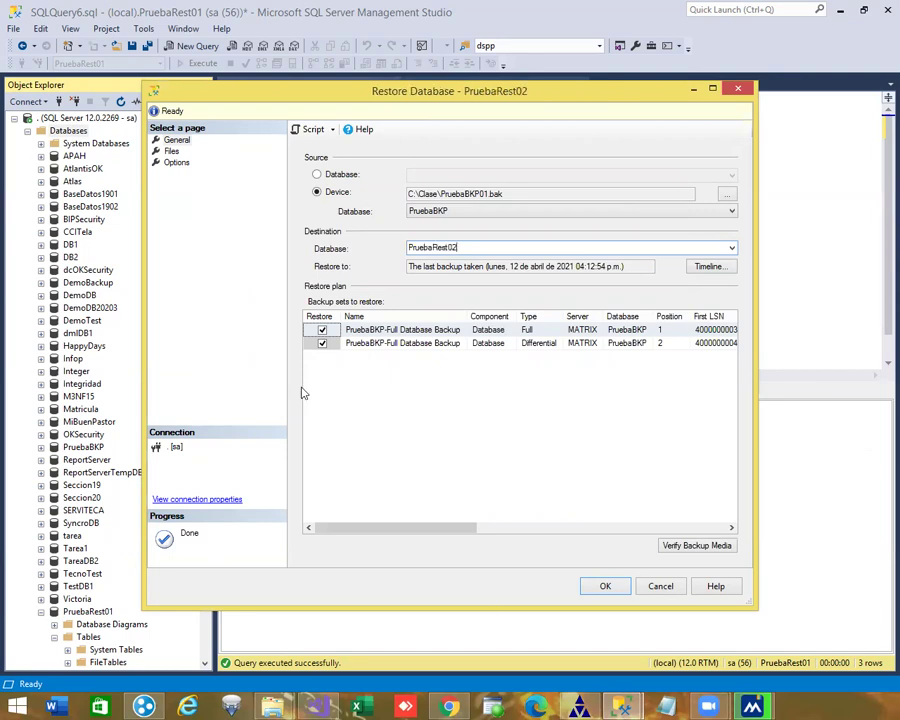
Try different selections of the full and differential backup sets in the restore plan, finishing with both selected
{"action": "left_click", "coordinate": [321, 332]}
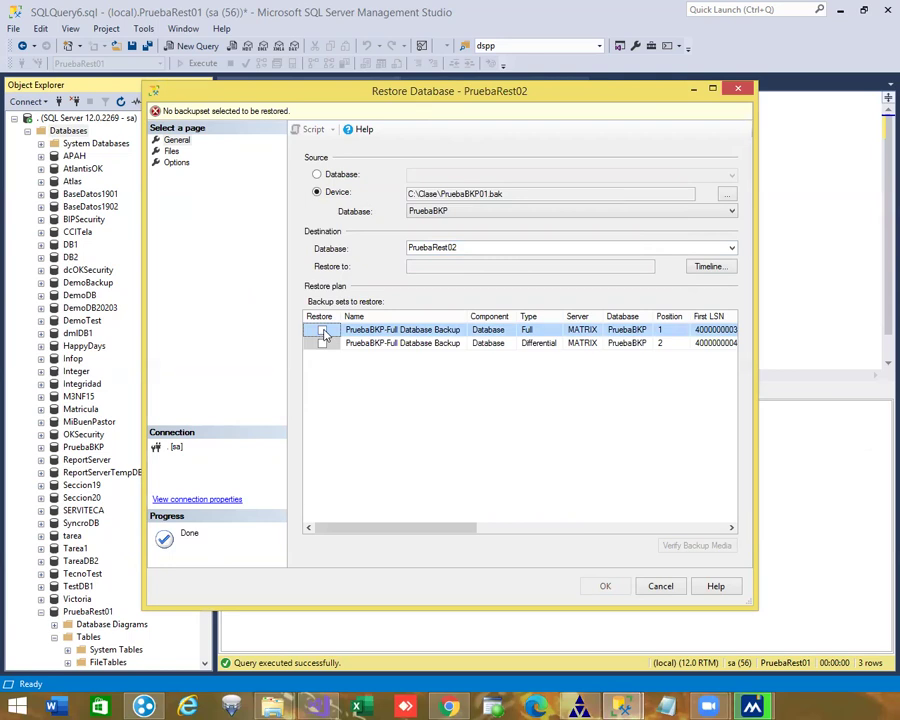
{"action": "left_click", "coordinate": [322, 344]}
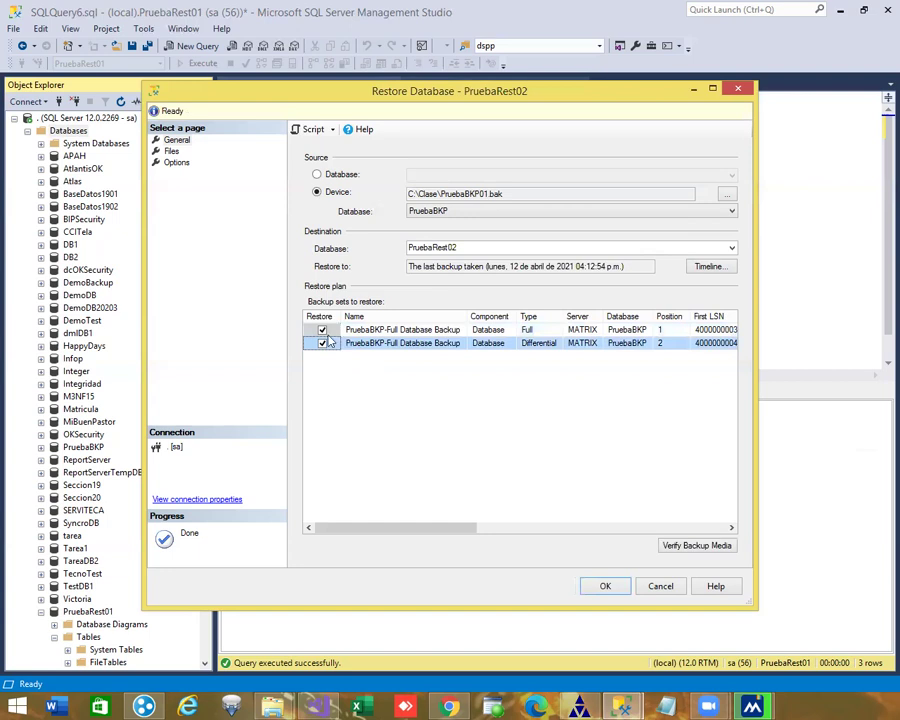
{"action": "left_click", "coordinate": [322, 331]}
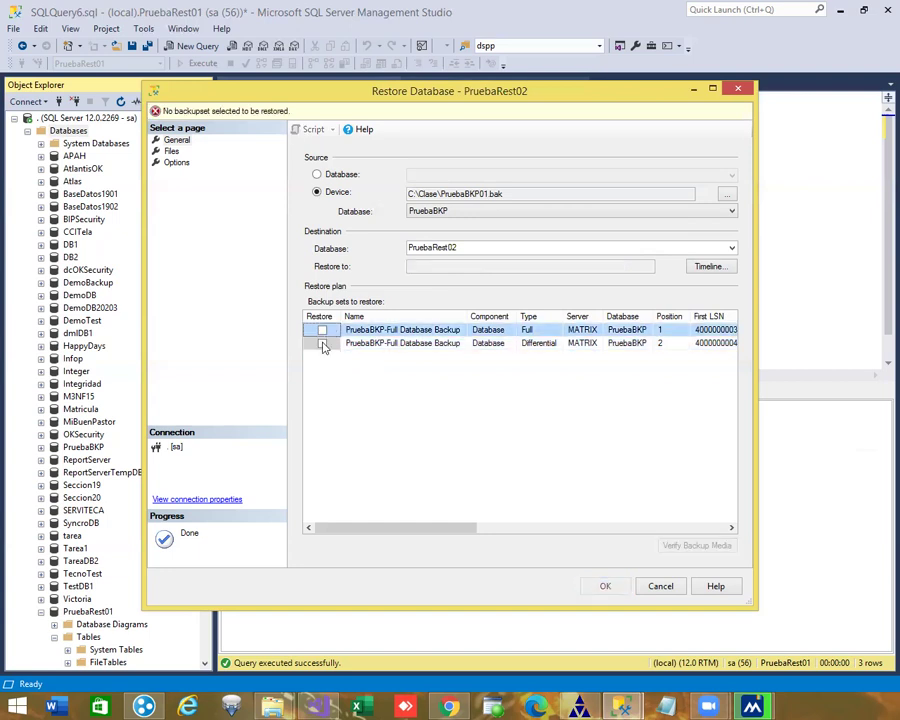
{"action": "left_click", "coordinate": [322, 344]}
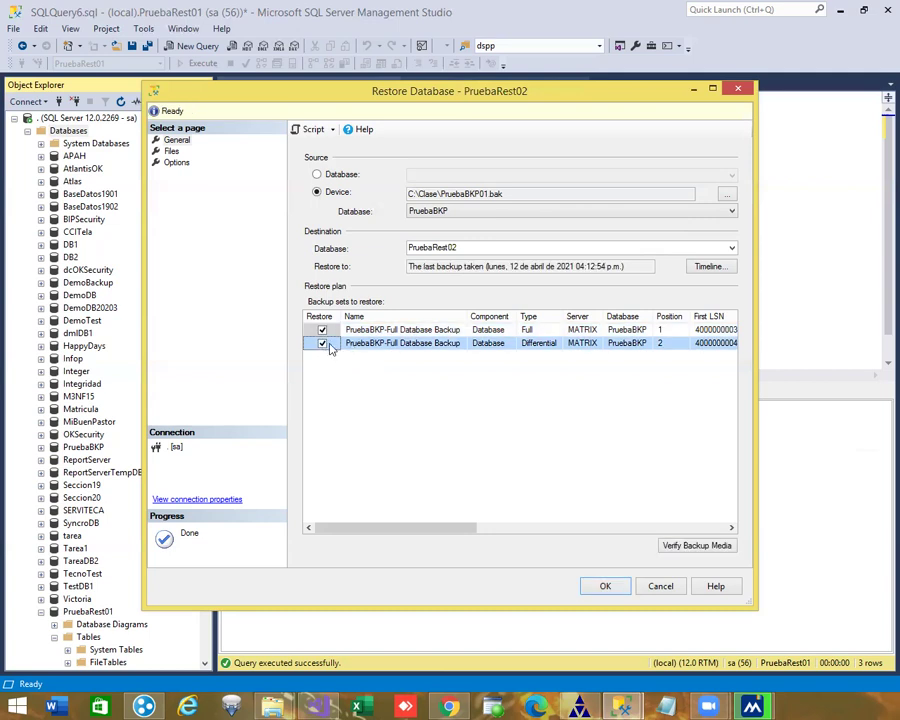
{"action": "left_click", "coordinate": [322, 344]}
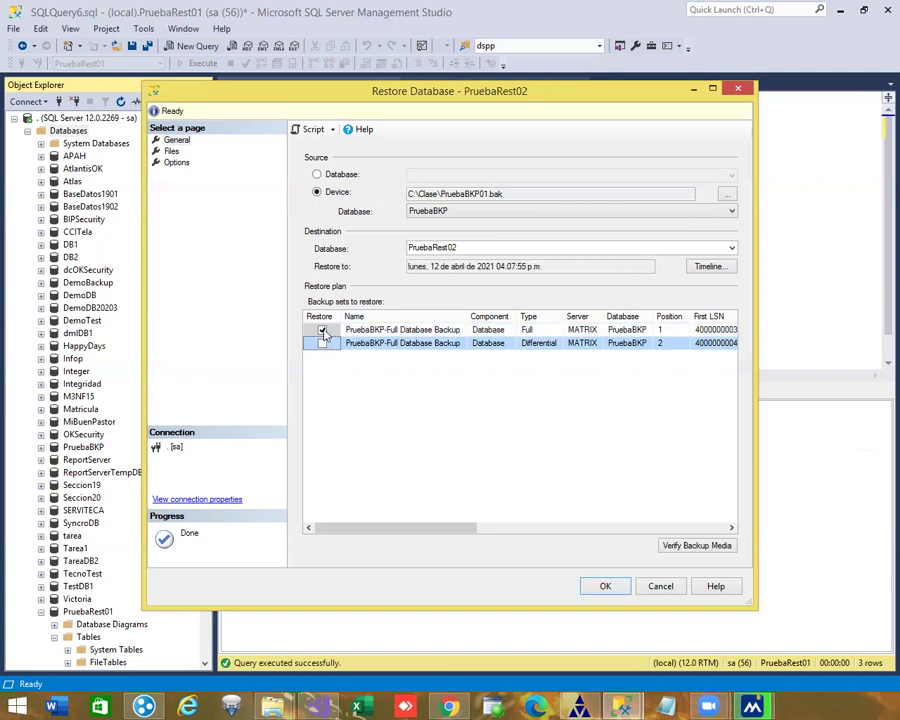
{"action": "left_click", "coordinate": [322, 341]}
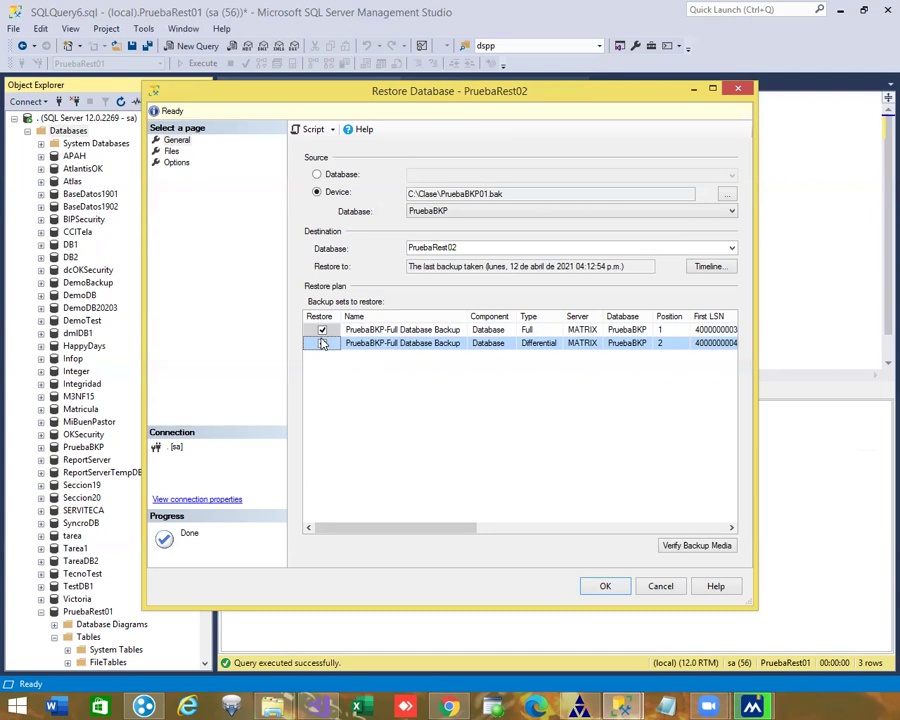
{"action": "left_click", "coordinate": [322, 331]}
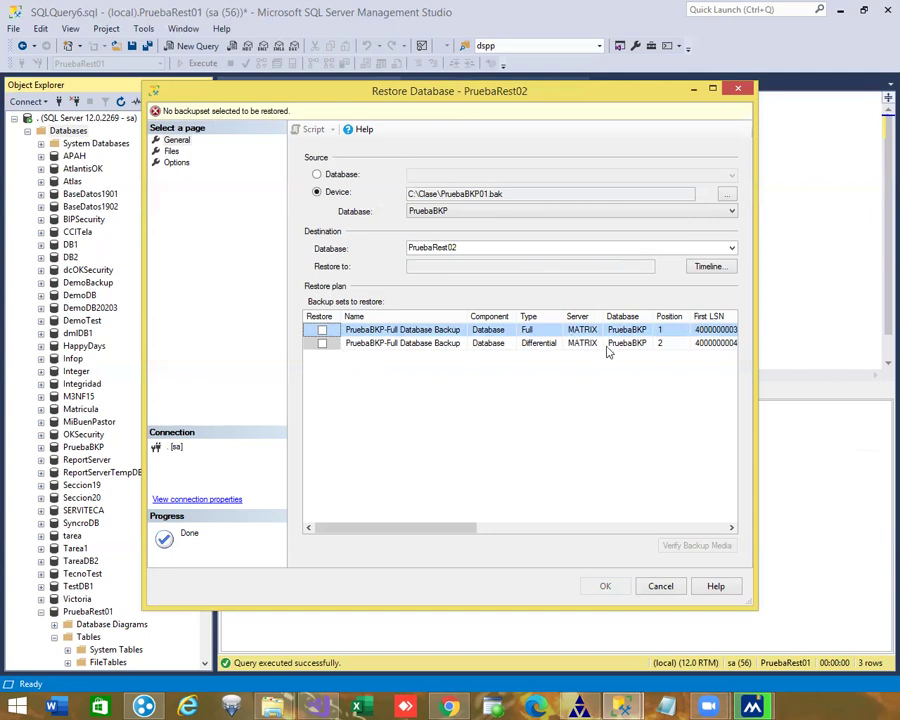
{"action": "left_click", "coordinate": [322, 331]}
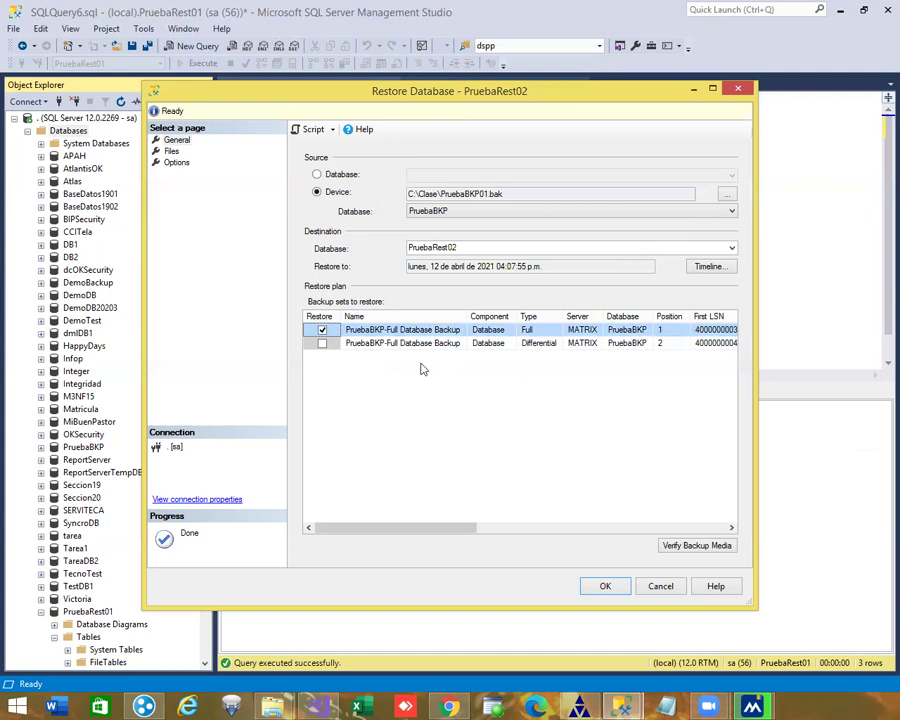
{"action": "left_click", "coordinate": [446, 343]}
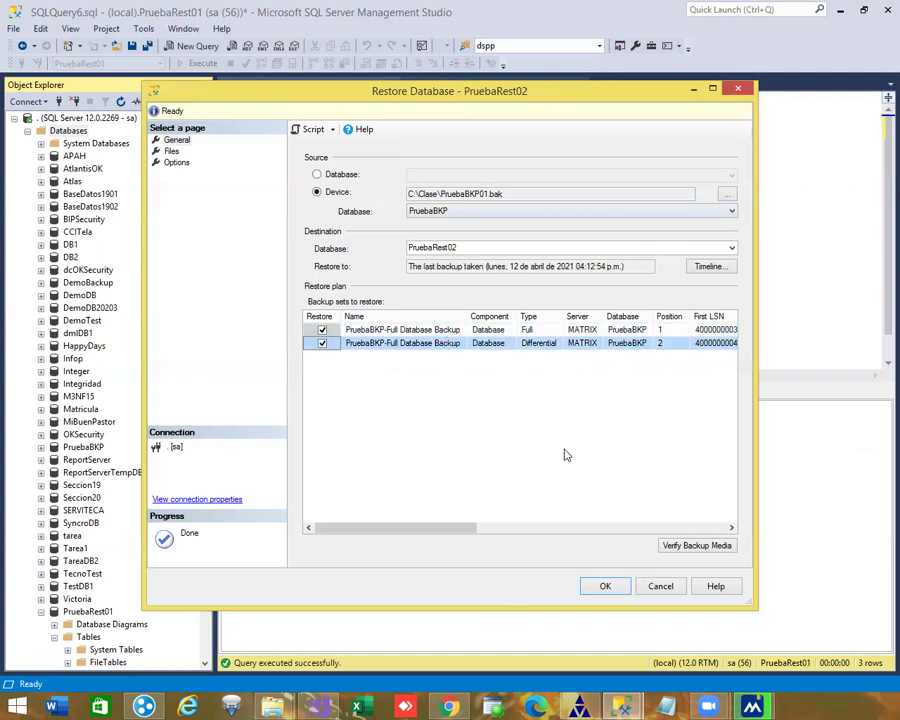
Run the restore to PruebaRest02, dismiss the completion notice and list the restored database's tables
{"action": "left_click", "coordinate": [605, 588]}
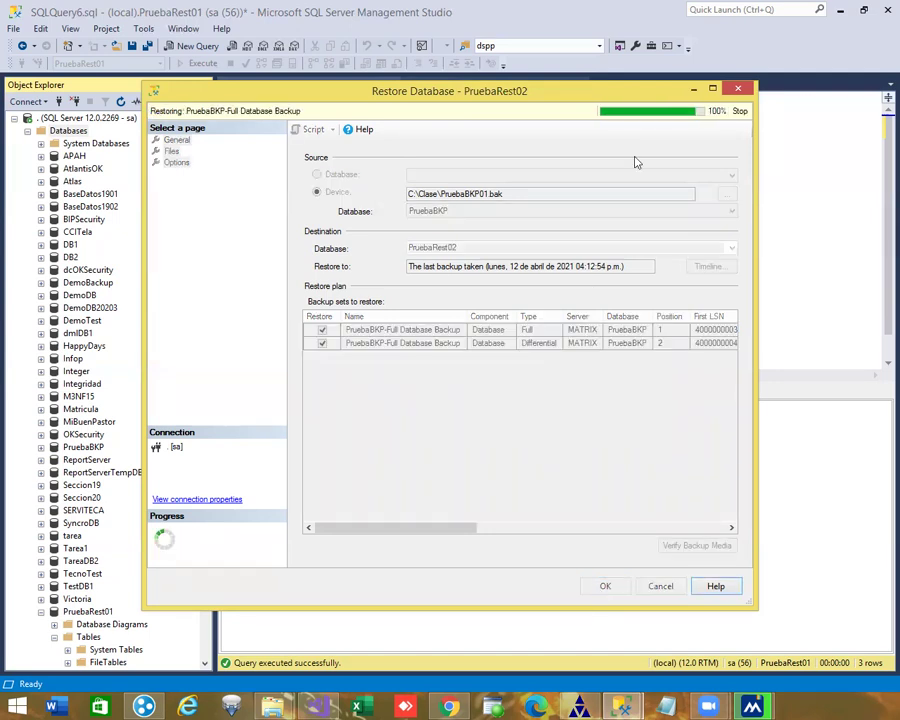
{"action": "left_click", "coordinate": [540, 406]}
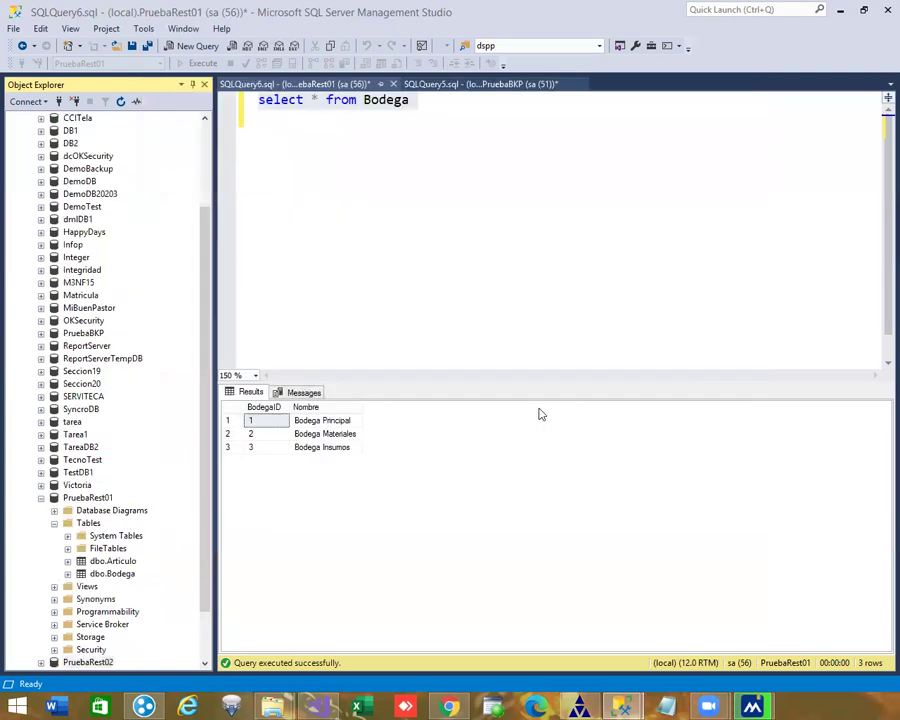
{"action": "left_click", "coordinate": [41, 497]}
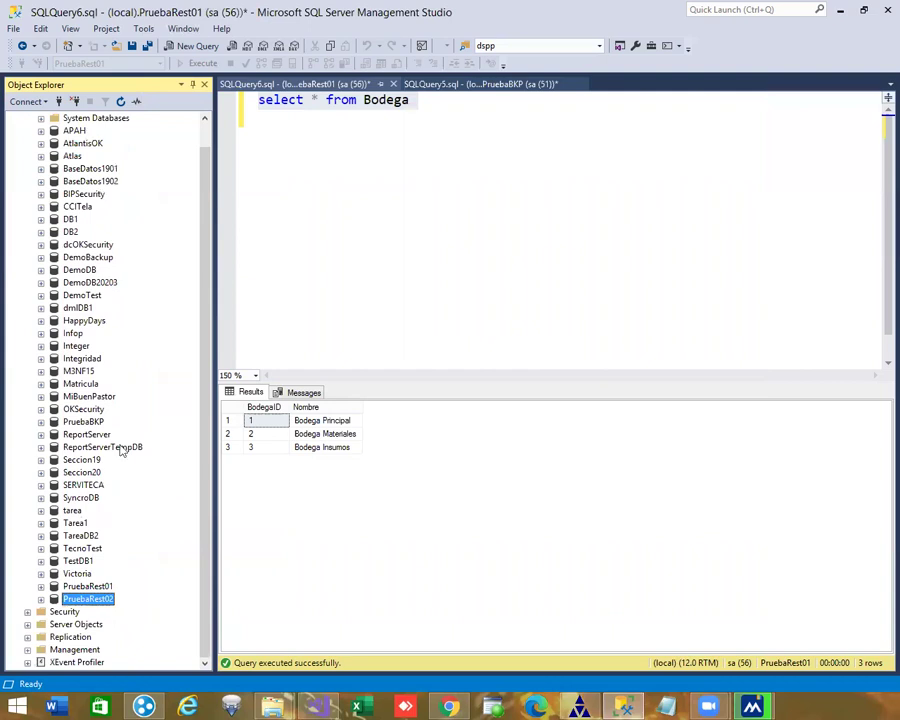
{"action": "left_click", "coordinate": [41, 599]}
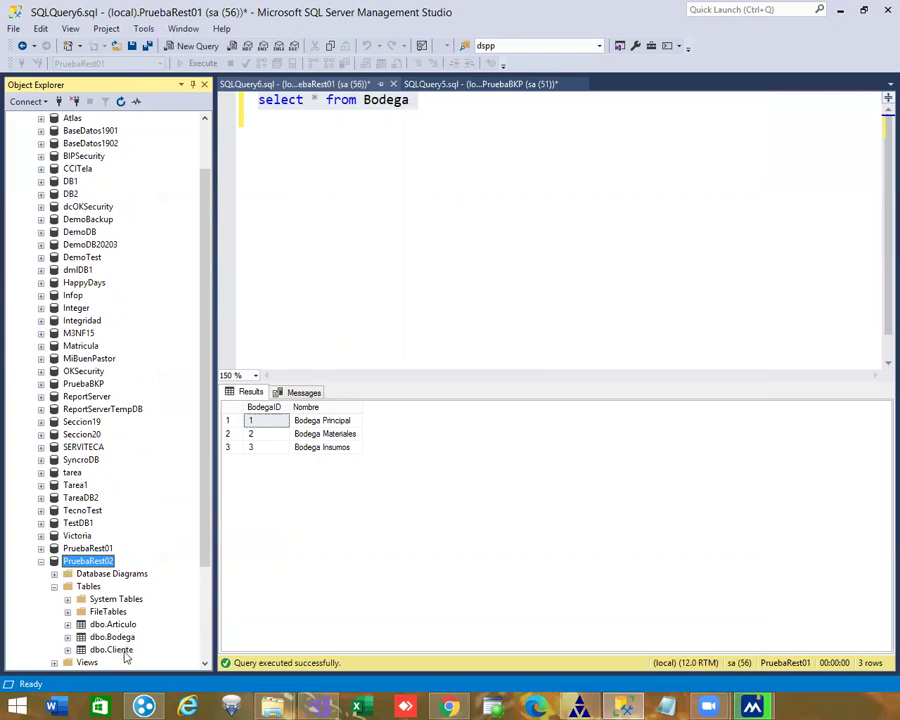
Switch the query's database to PruebaRest02 and execute select * from Bodega against it
{"action": "left_click", "coordinate": [347, 263]}
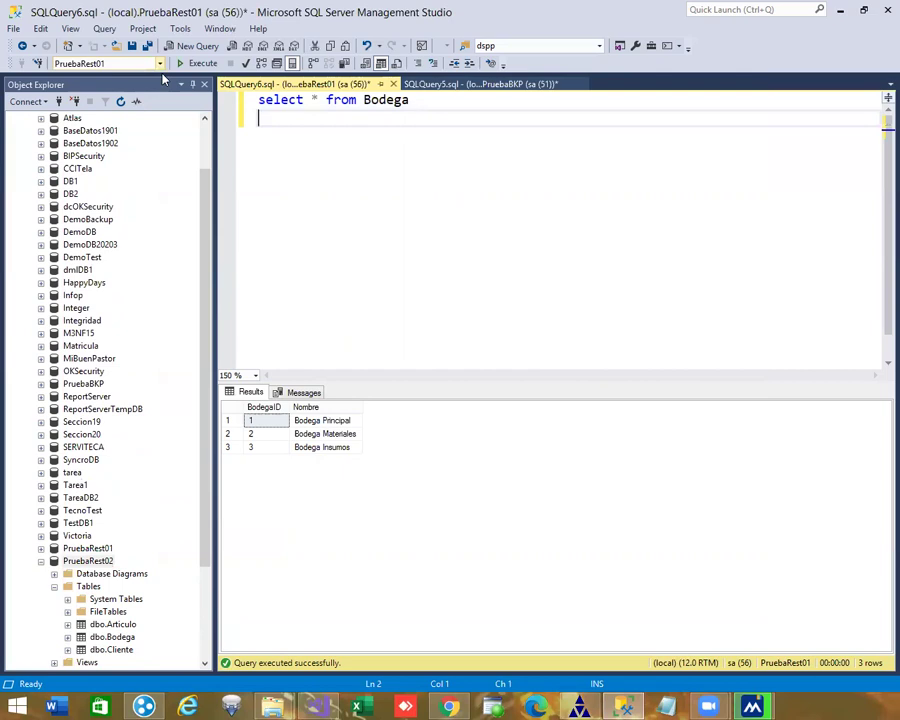
{"action": "left_click", "coordinate": [159, 63]}
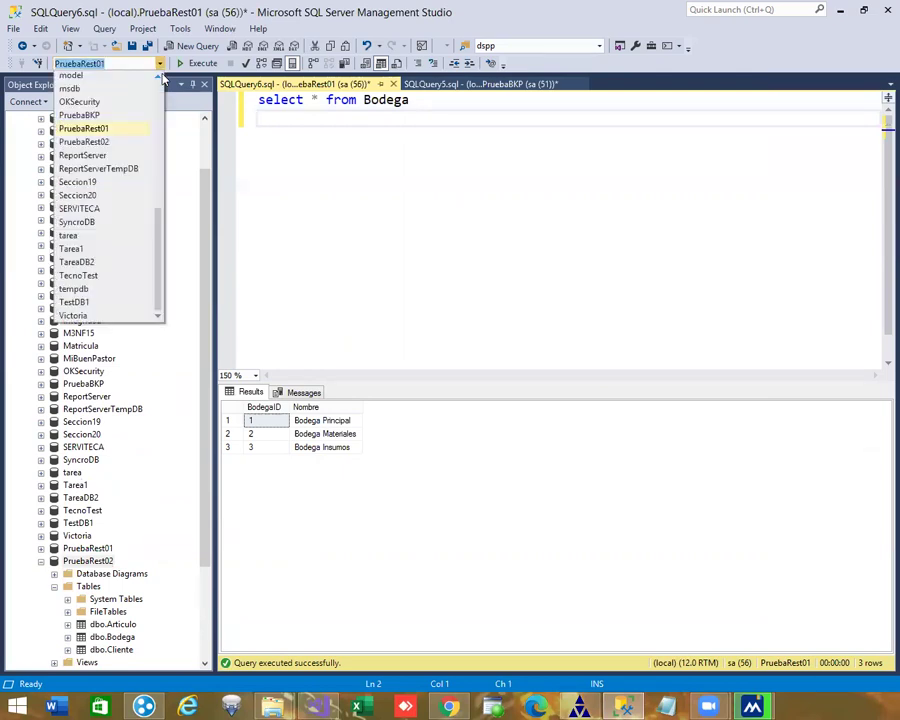
{"action": "left_click", "coordinate": [112, 140]}
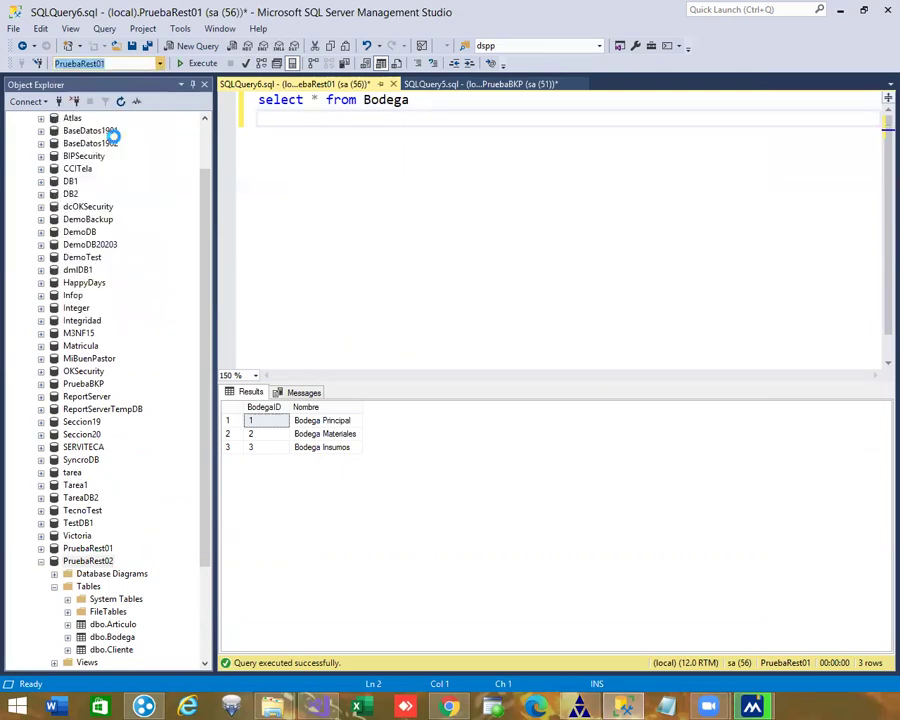
{"action": "left_click", "coordinate": [211, 66]}
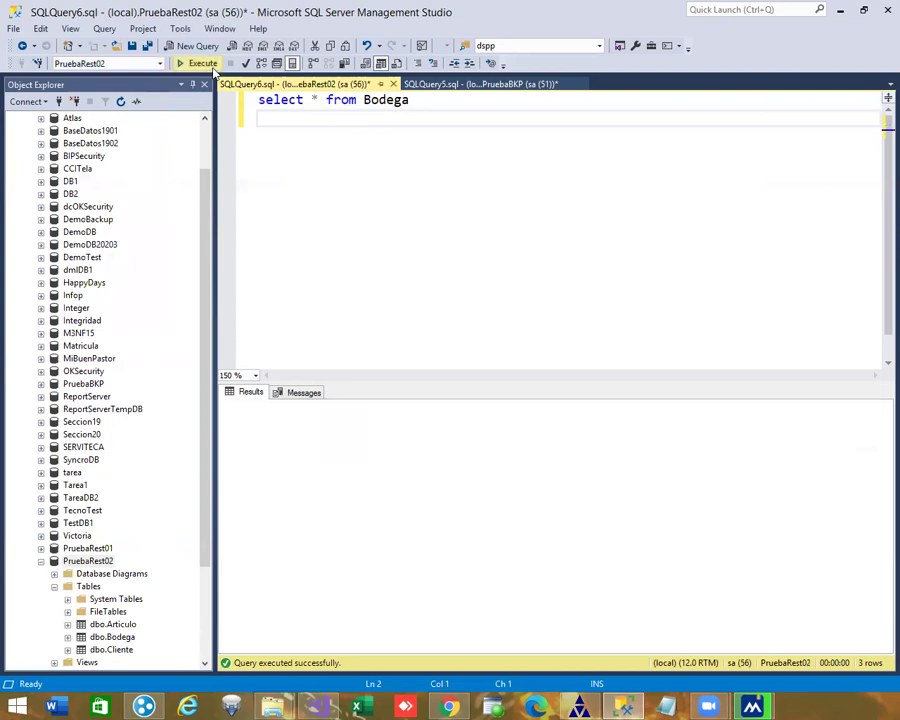
{"action": "left_click", "coordinate": [212, 67]}
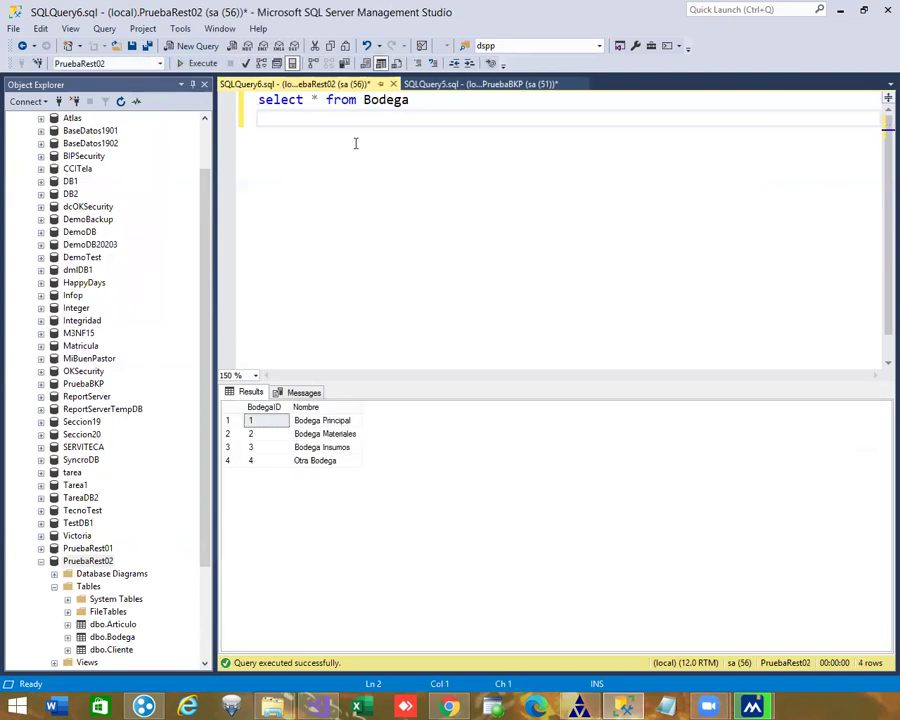
Add select * from cliente below the Bodega query and execute both statements
{"action": "type", "text": "select * from cliente"}
{"action": "key", "text": "Return"}
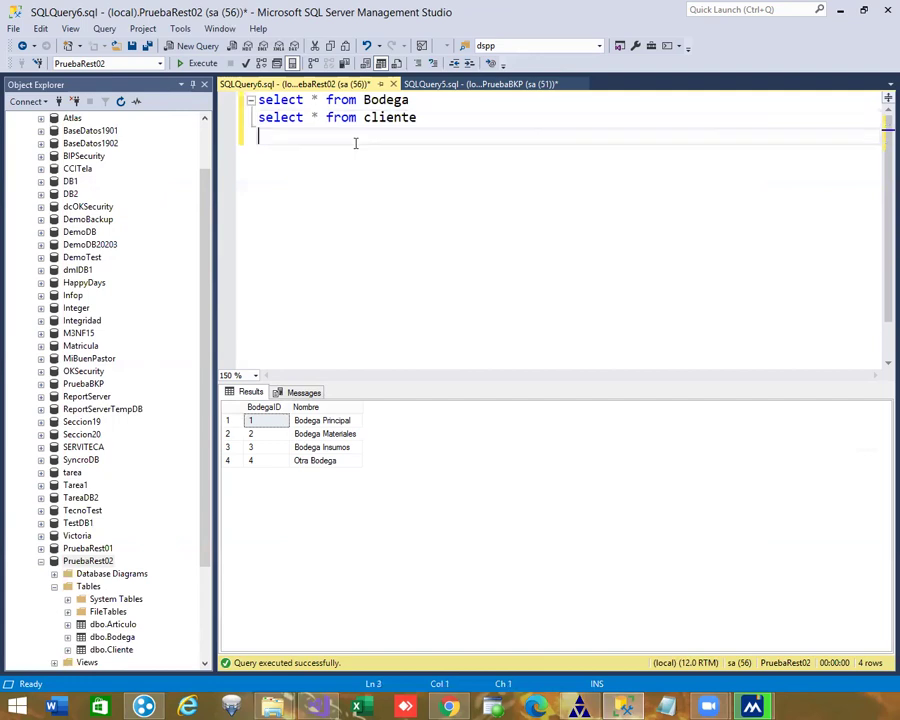
{"action": "key", "text": "F5"}
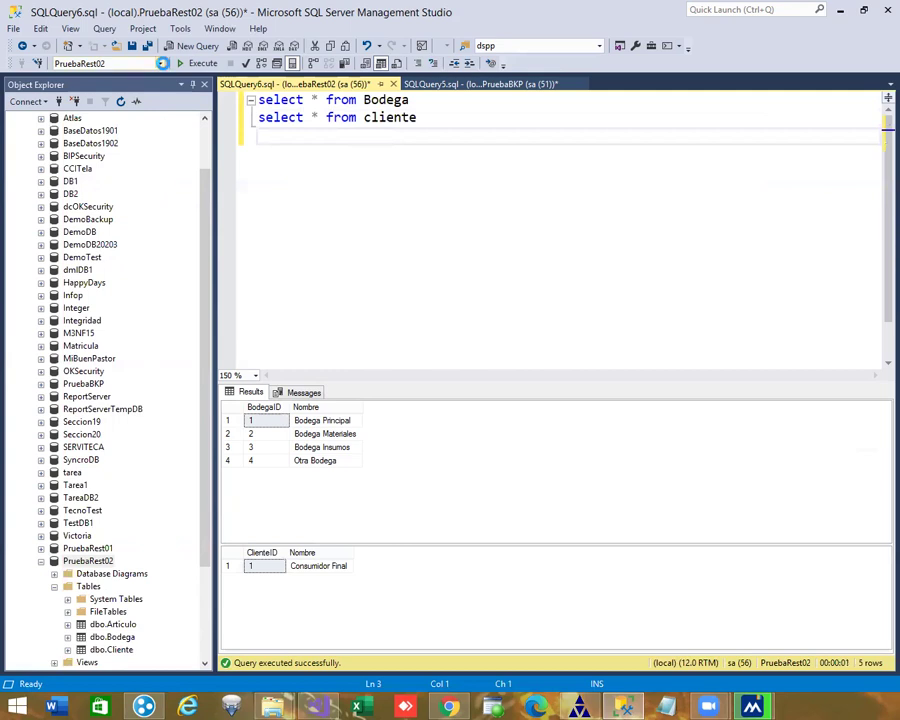
Switch the query's database back to PruebaRest01 and execute the Bodega and cliente queries there for comparison
{"action": "left_click", "coordinate": [162, 63]}
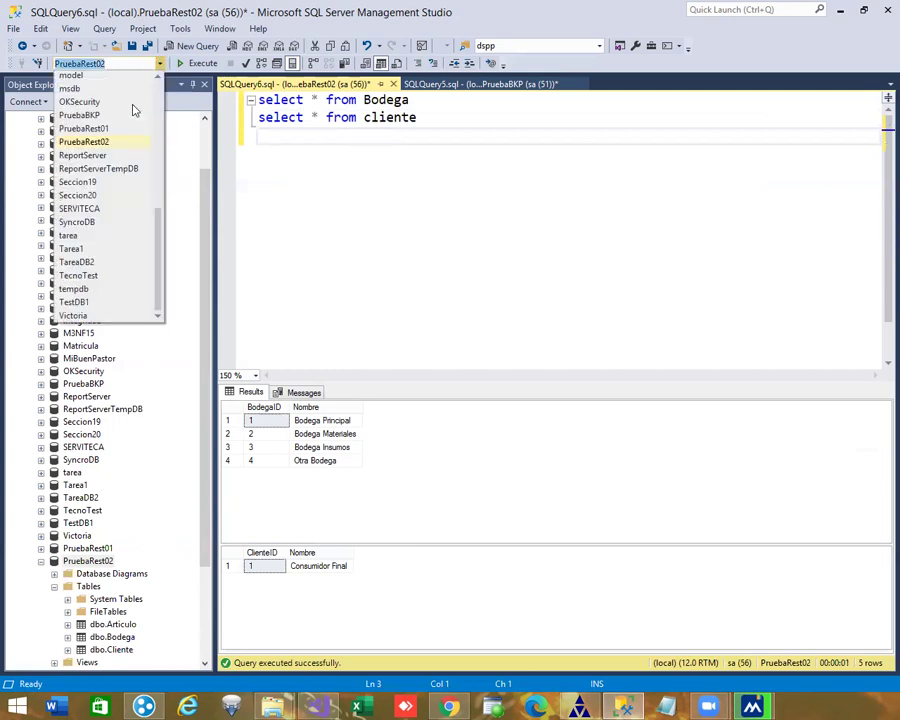
{"action": "left_click", "coordinate": [107, 122]}
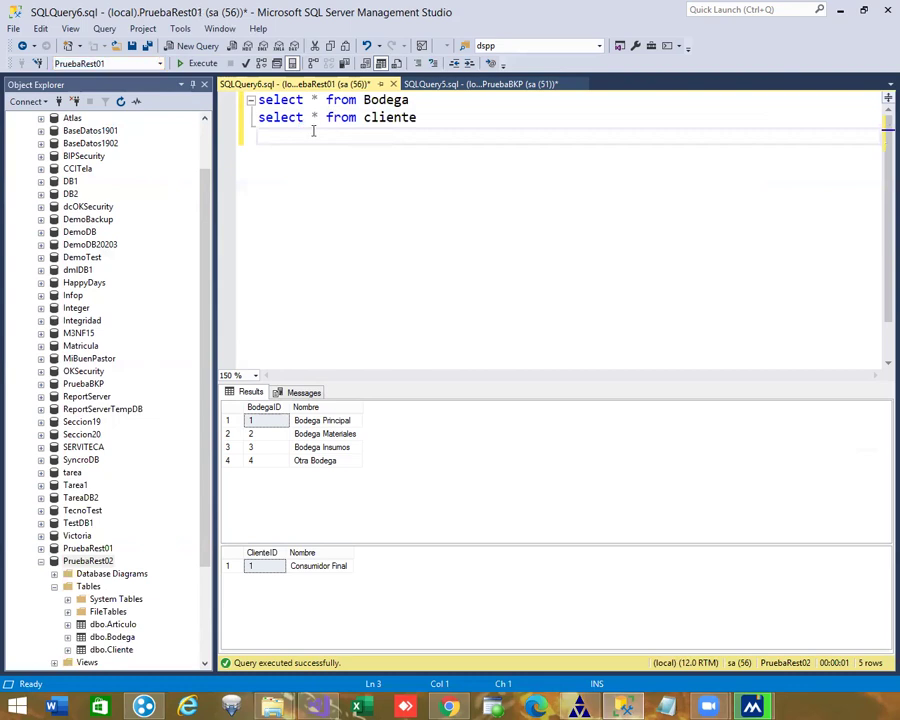
{"action": "key", "text": "F5"}
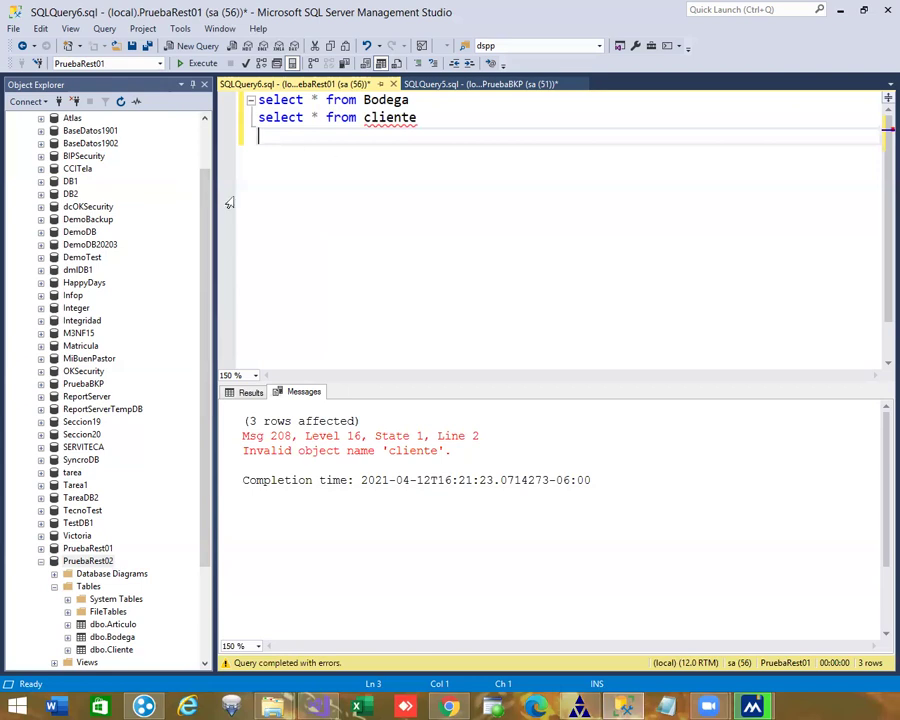
{"action": "left_click_drag", "start_coordinate": [204, 208], "coordinate": [226, 140]}
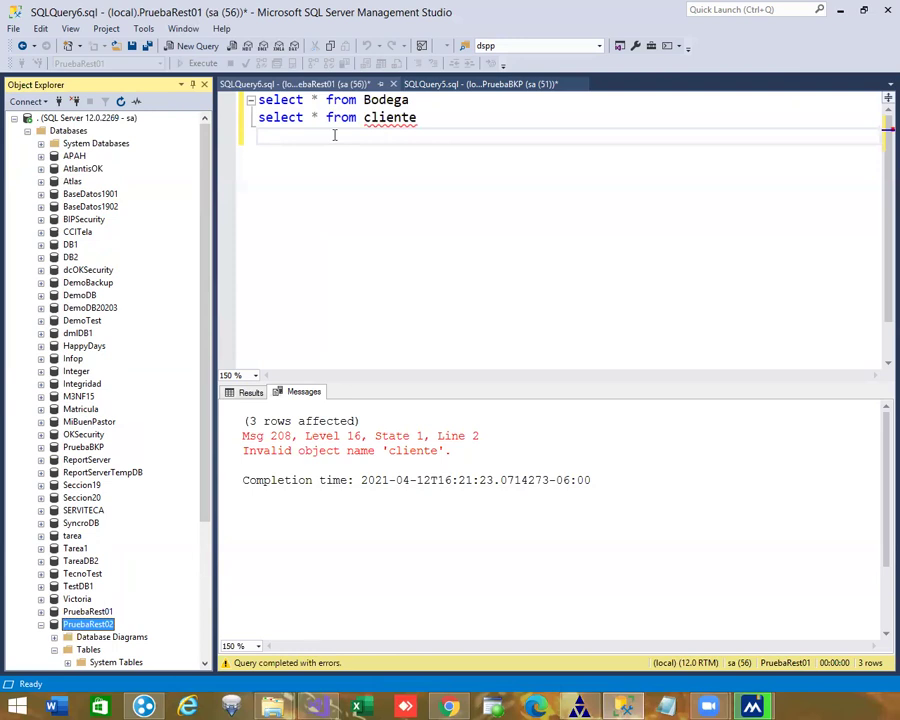
Start a new backup device among the server objects and name it BackupMaestro
{"action": "left_click", "coordinate": [27, 132]}
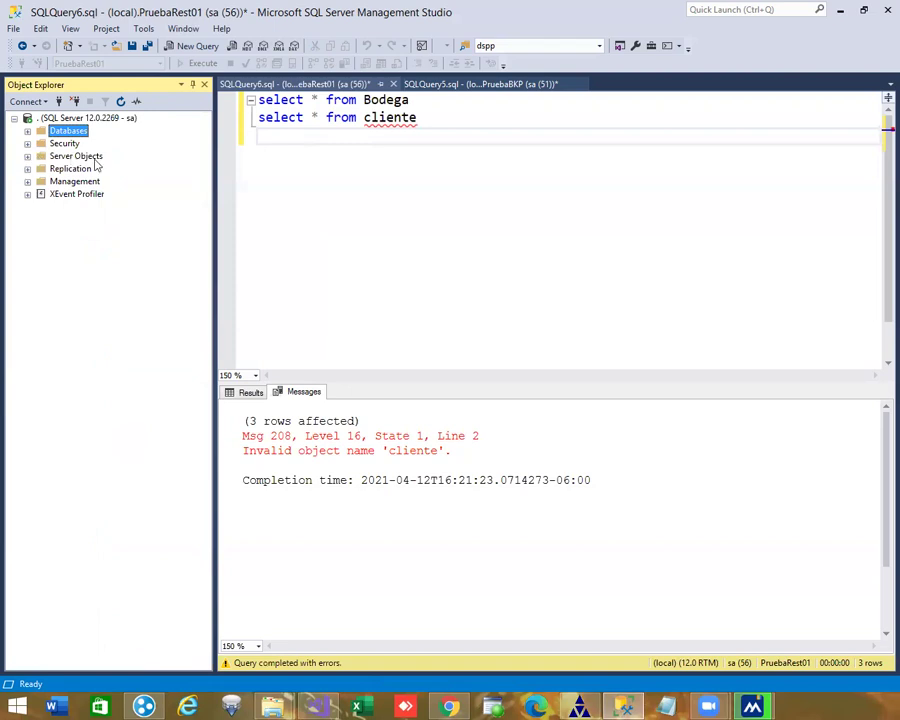
{"action": "left_click", "coordinate": [27, 156]}
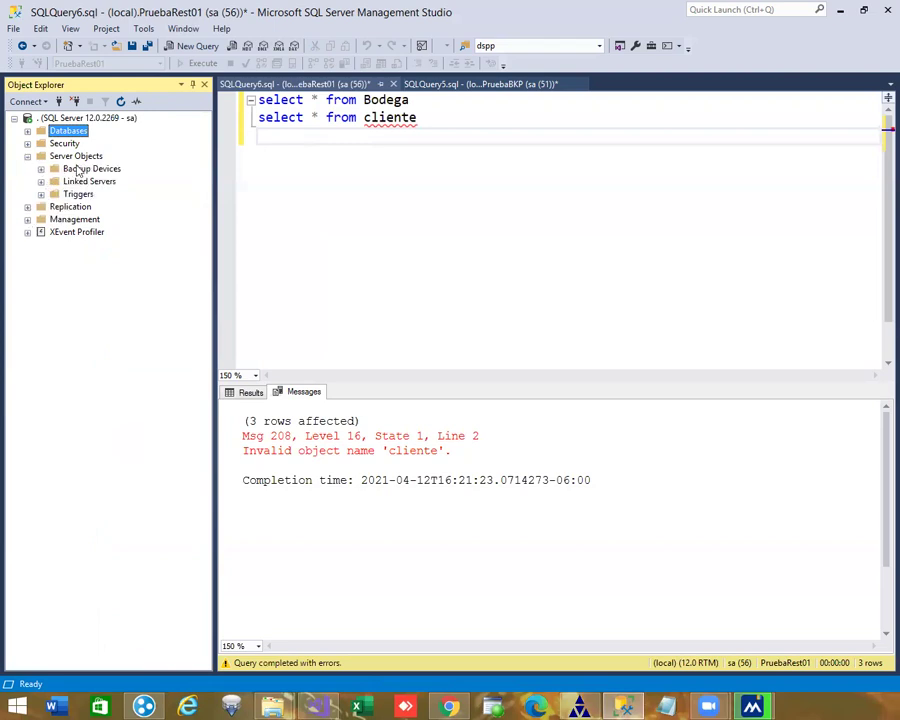
{"action": "left_click", "coordinate": [88, 170]}
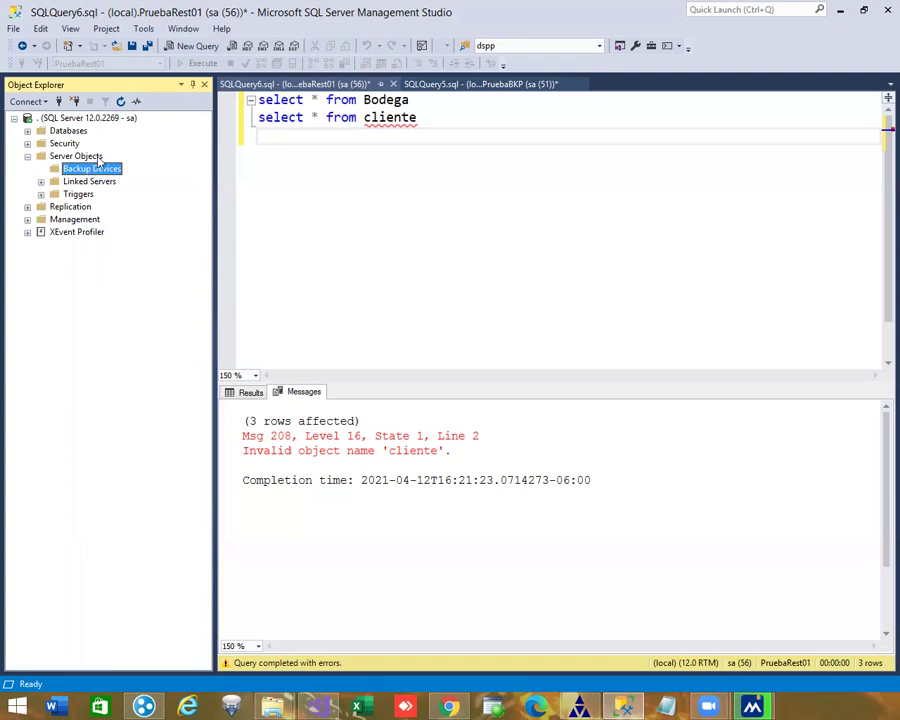
{"action": "left_click", "coordinate": [93, 159]}
{"action": "left_click", "coordinate": [95, 168]}
{"action": "right_click", "coordinate": [92, 170]}
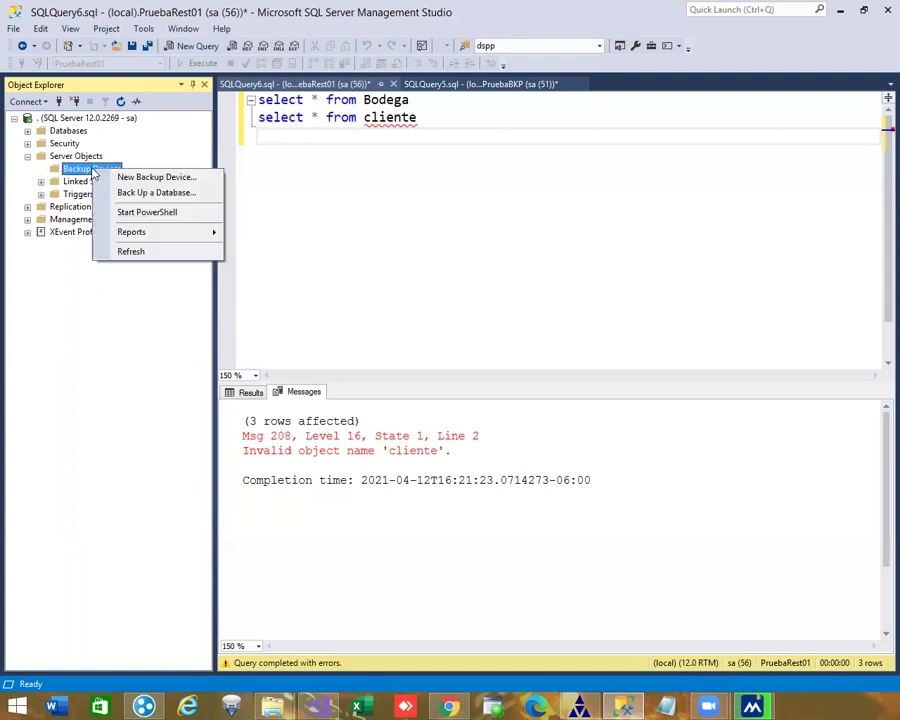
{"action": "left_click", "coordinate": [133, 177]}
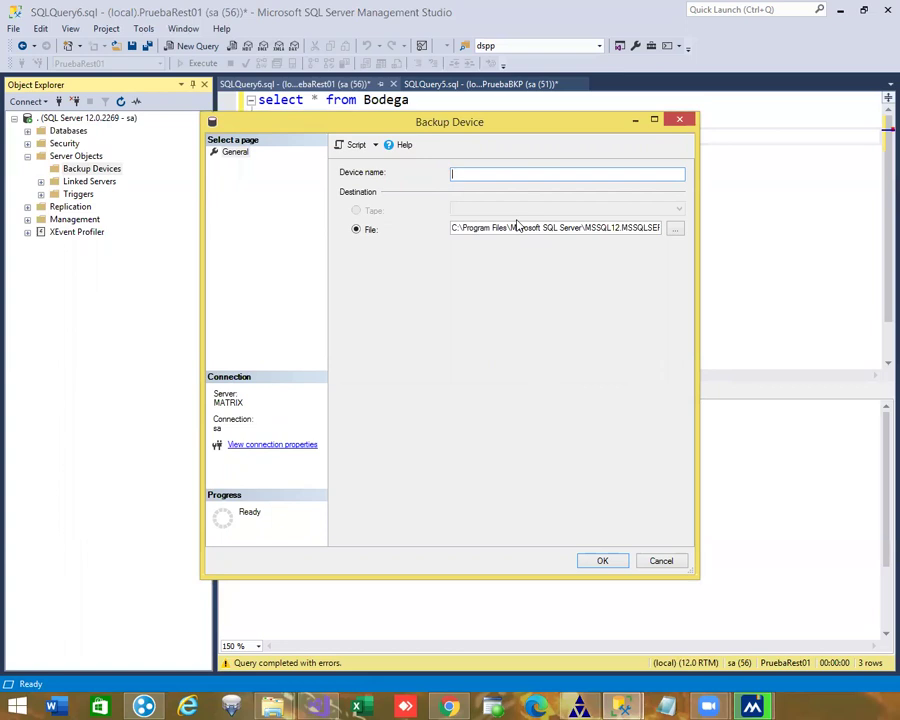
{"action": "type", "text": "Ma"}
{"action": "key", "text": "BackSpace"}
{"action": "key", "text": "BackSpace"}
{"action": "type", "text": "Bakup"}
{"action": "key", "text": "BackSpace"}
{"action": "key", "text": "BackSpace"}
{"action": "type", "text": "ckupMaestro"}
Set the backup device's destination file to MasterBKP.bak in the C:\Clase folder
{"action": "left_click", "coordinate": [677, 231]}
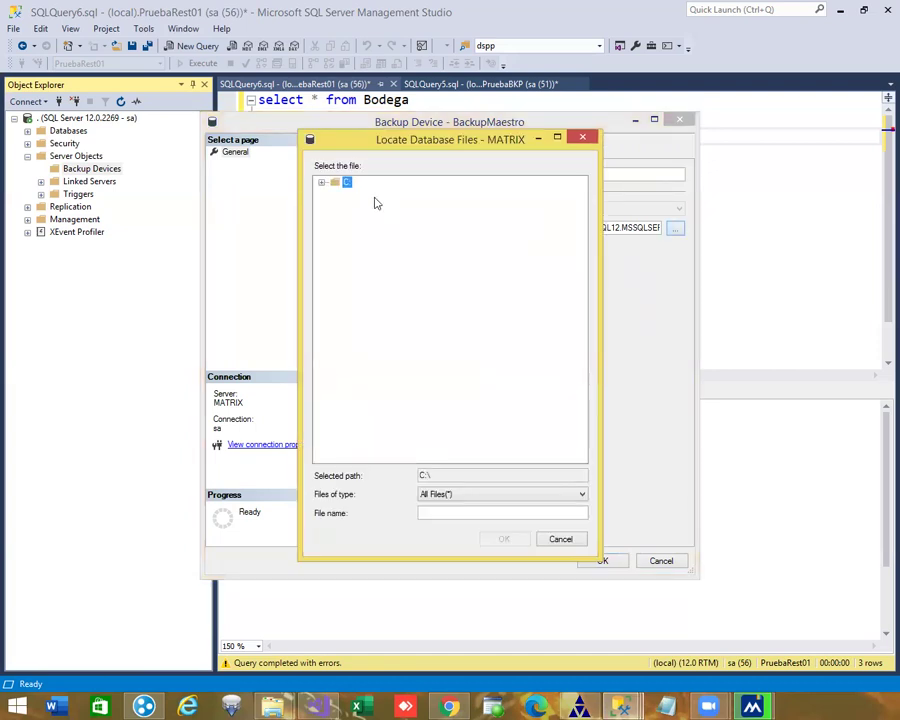
{"action": "left_click", "coordinate": [322, 183]}
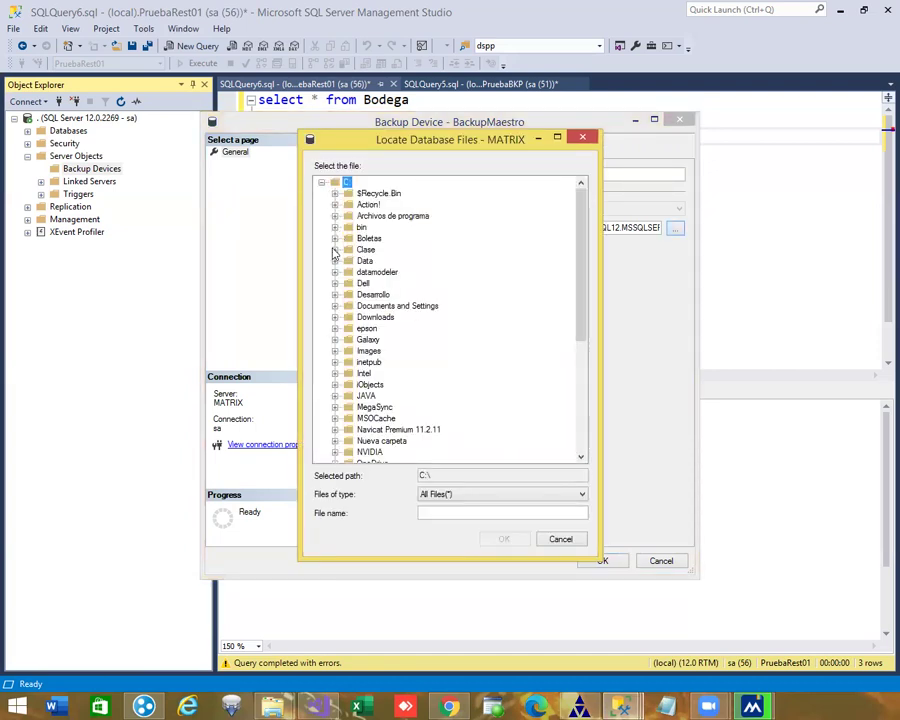
{"action": "left_click", "coordinate": [336, 249]}
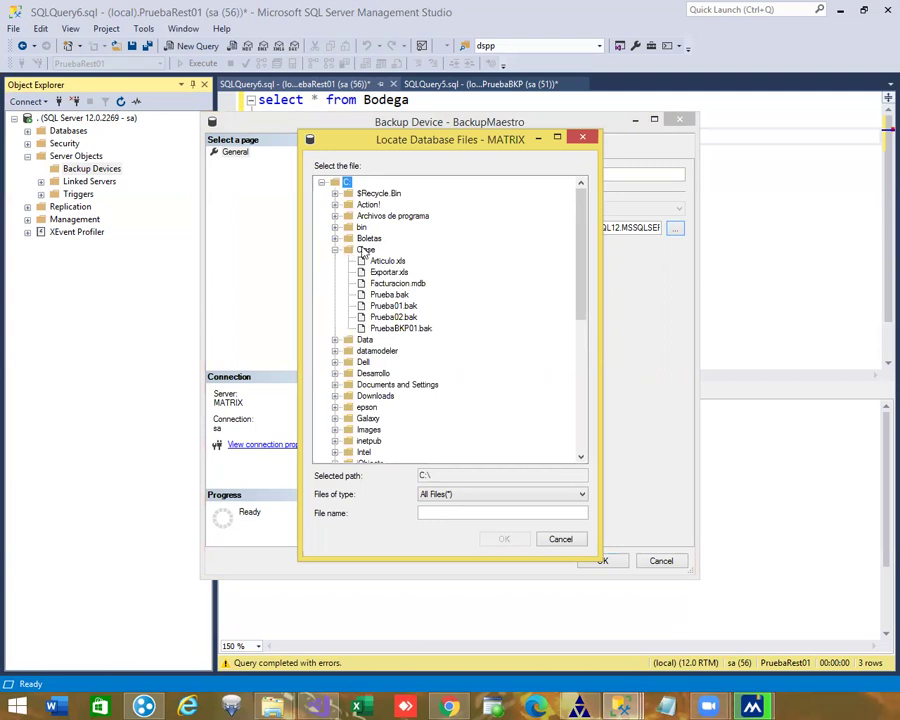
{"action": "left_click", "coordinate": [449, 511]}
{"action": "type", "text": "Ma"}
{"action": "key", "text": "BackSpace"}
{"action": "key", "text": "BackSpace"}
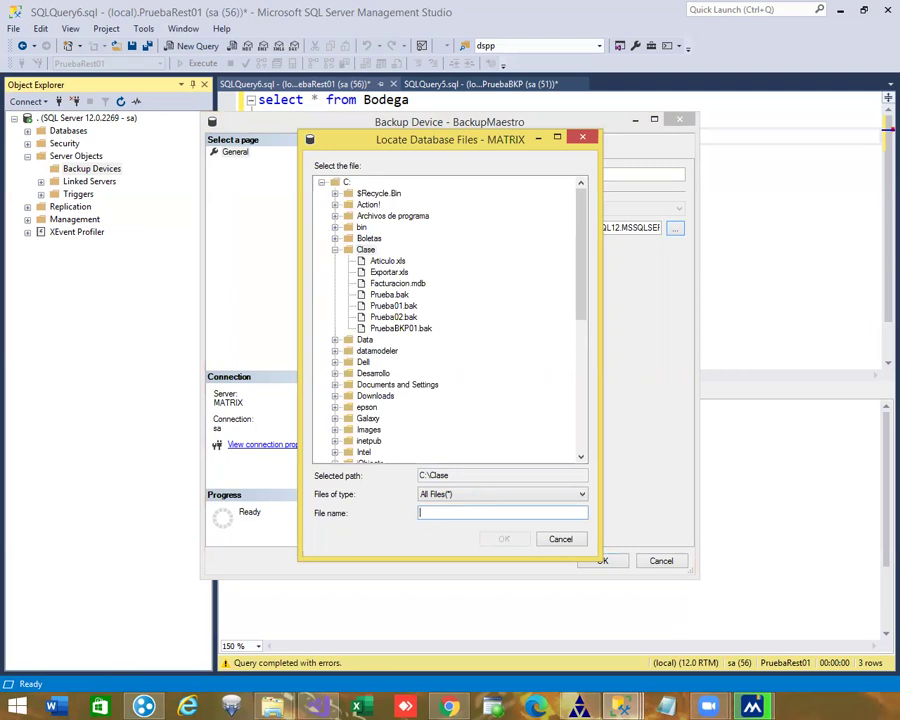
{"action": "type", "text": "B"}
{"action": "key", "text": "BackSpace"}
{"action": "type", "text": "MaststerBKP"}
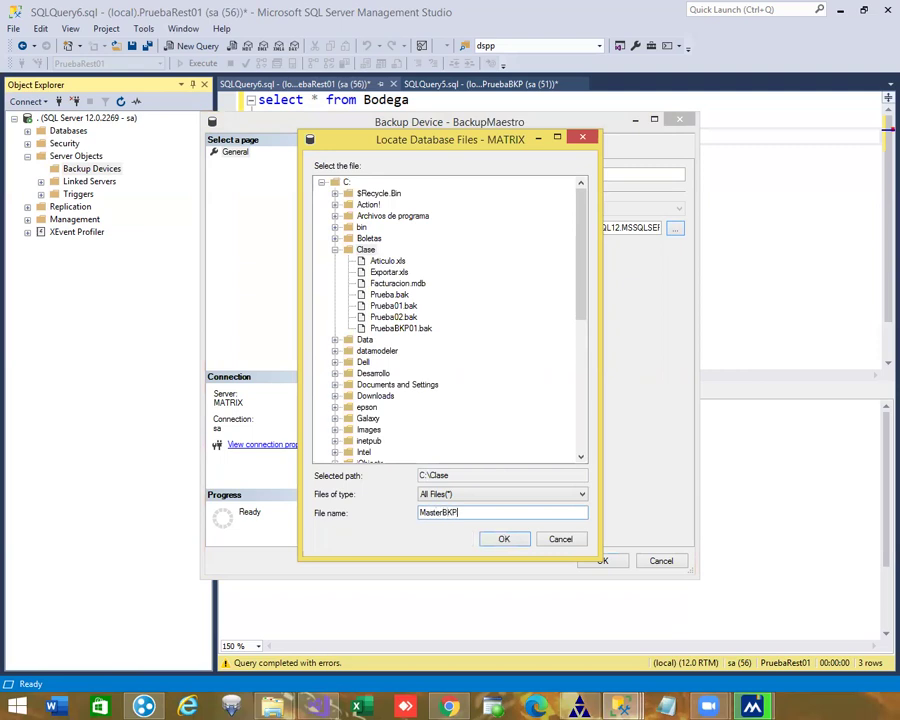
{"action": "type", "text": "b.bak"}
{"action": "key", "text": "Return"}
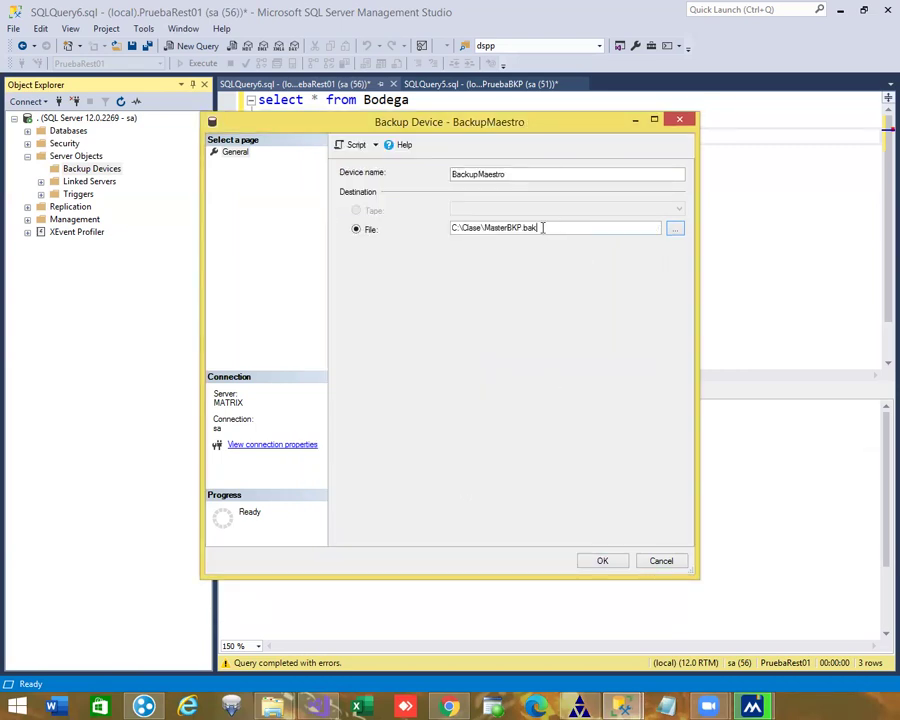
Review the device name and destination file path, and create the backup device
{"action": "left_click_drag", "start_coordinate": [542, 228], "coordinate": [418, 230]}
{"action": "left_click", "coordinate": [513, 173]}
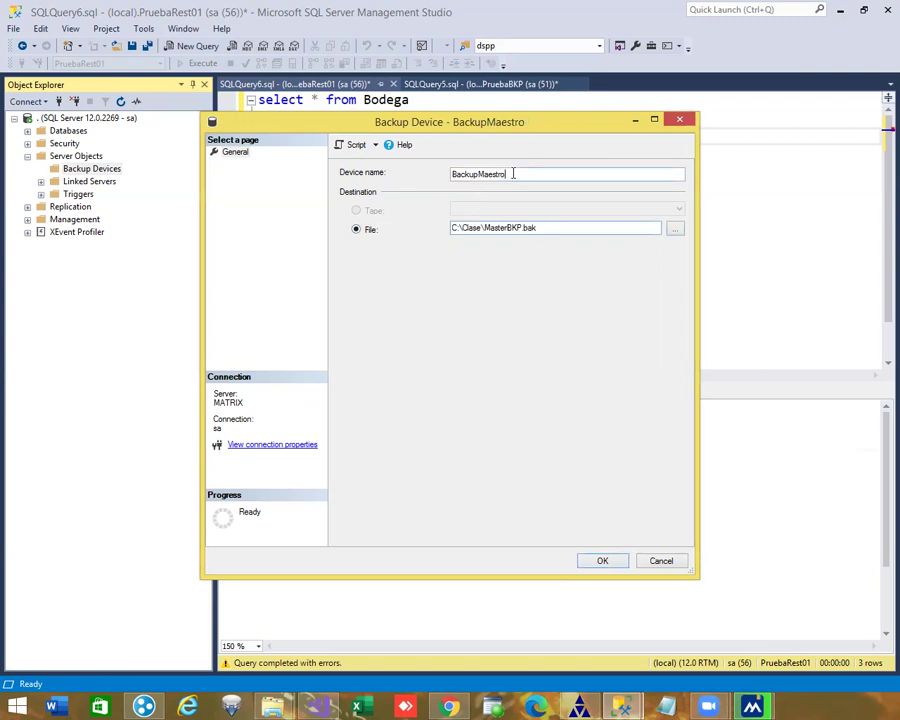
{"action": "double_click", "coordinate": [512, 173]}
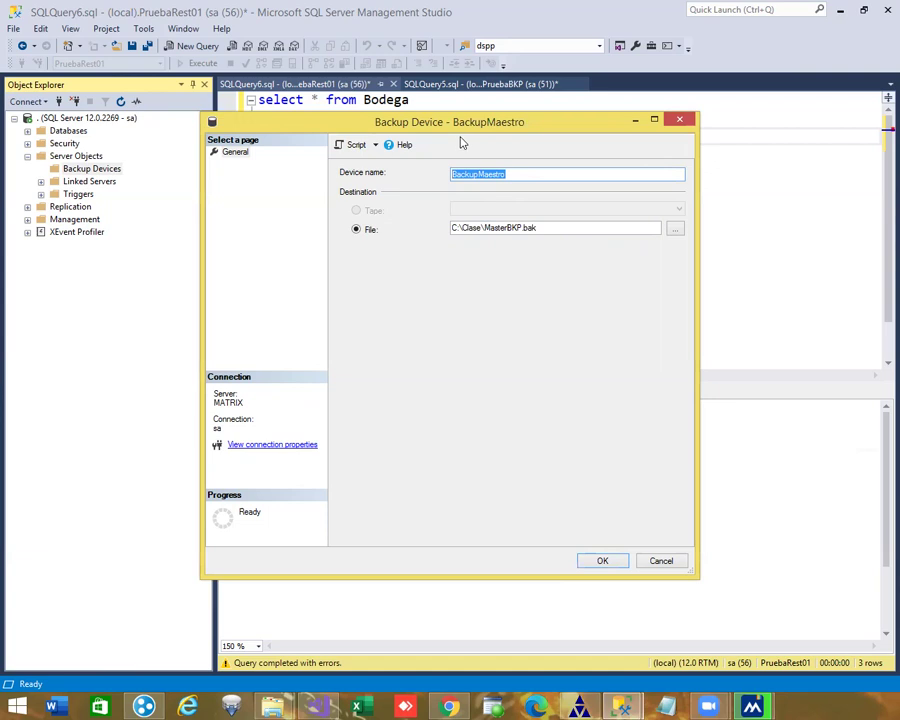
{"action": "left_click", "coordinate": [562, 228]}
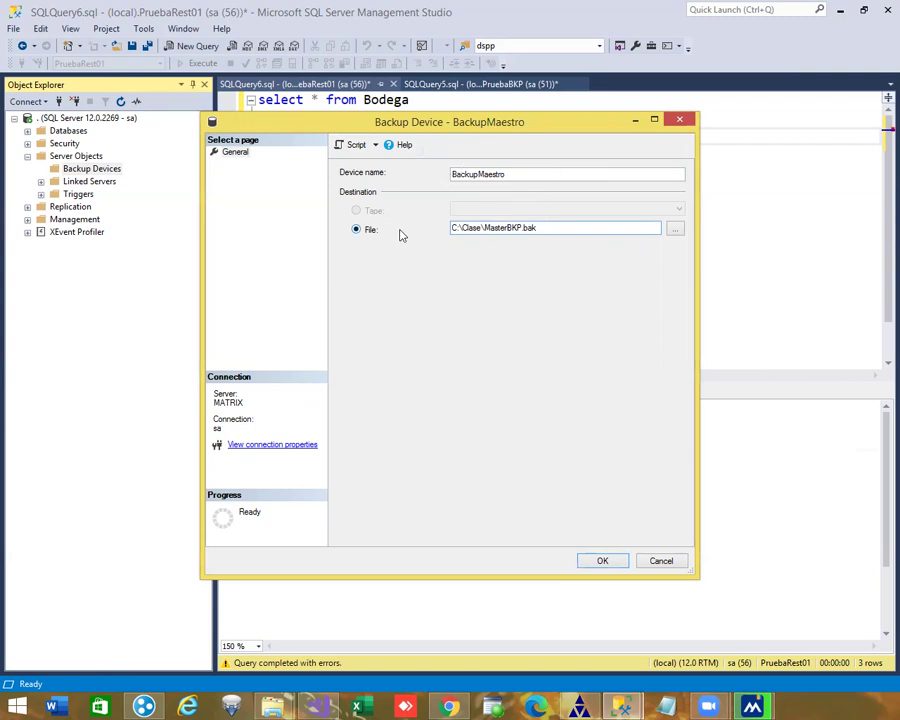
{"action": "left_click", "coordinate": [602, 561]}
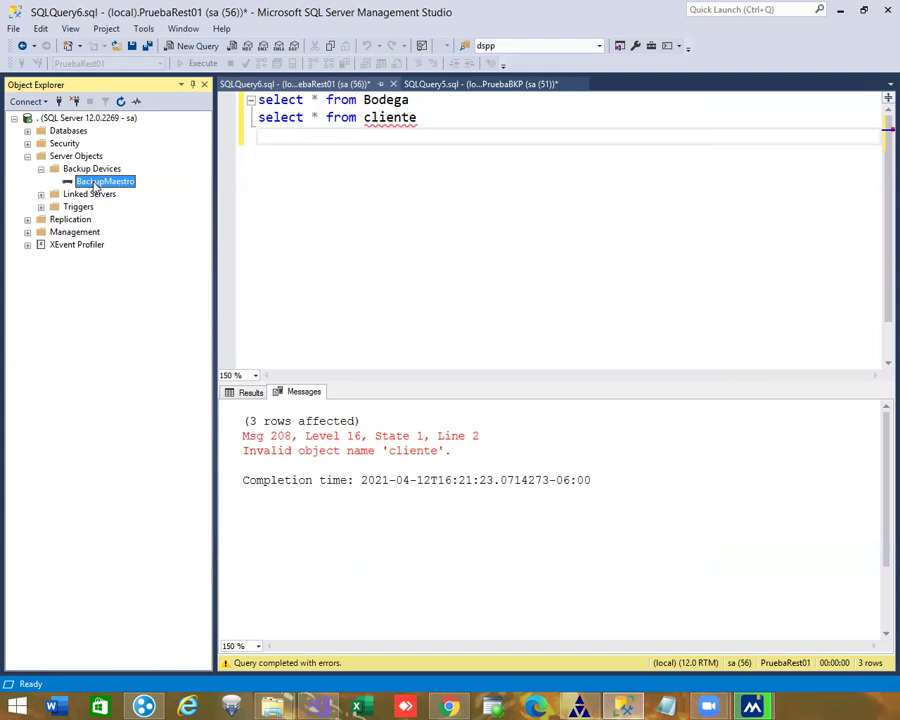
Switch to File Explorer, refresh the Clase folder to check for the device's backup file, and return to Management Studio
{"action": "left_click", "coordinate": [268, 705]}
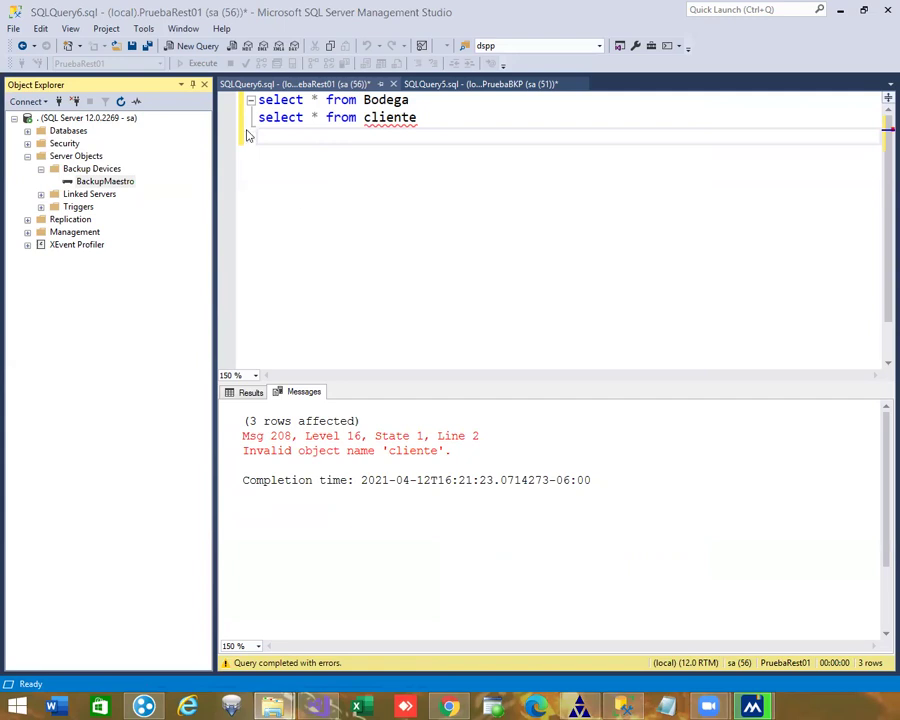
{"action": "key", "text": "alt+Tab"}
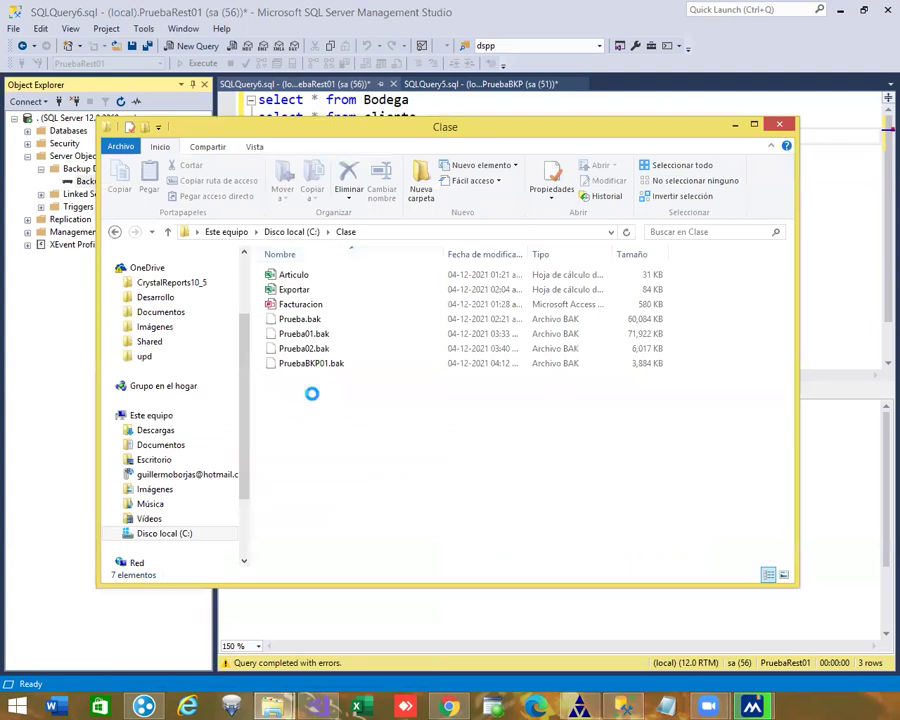
{"action": "right_click", "coordinate": [358, 500]}
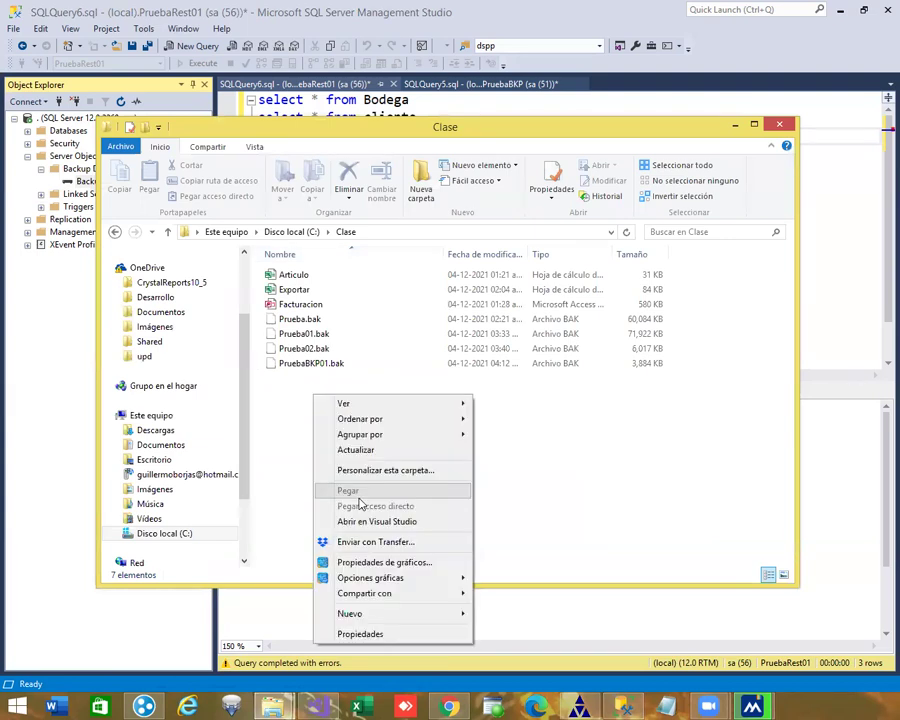
{"action": "left_click", "coordinate": [365, 448]}
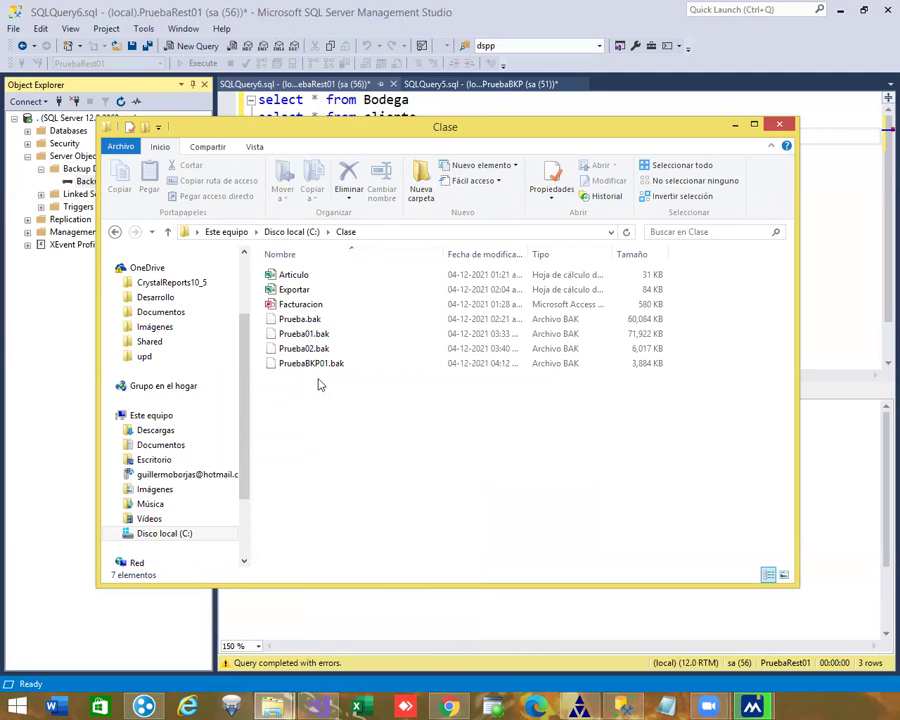
{"action": "left_click", "coordinate": [313, 367]}
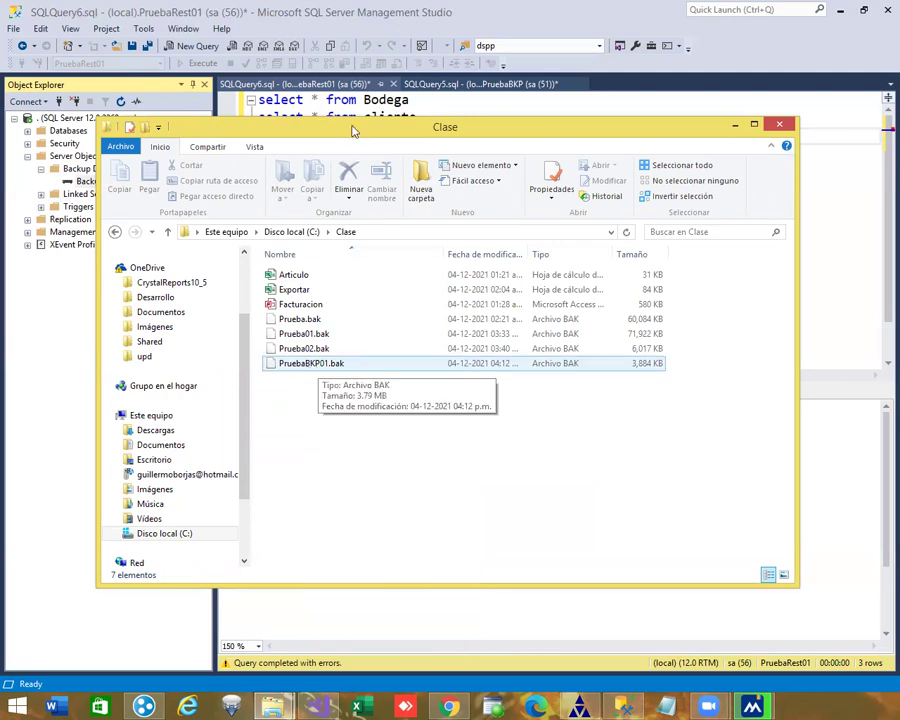
{"action": "left_click_drag", "start_coordinate": [455, 126], "coordinate": [481, 181]}
{"action": "left_click", "coordinate": [426, 152]}
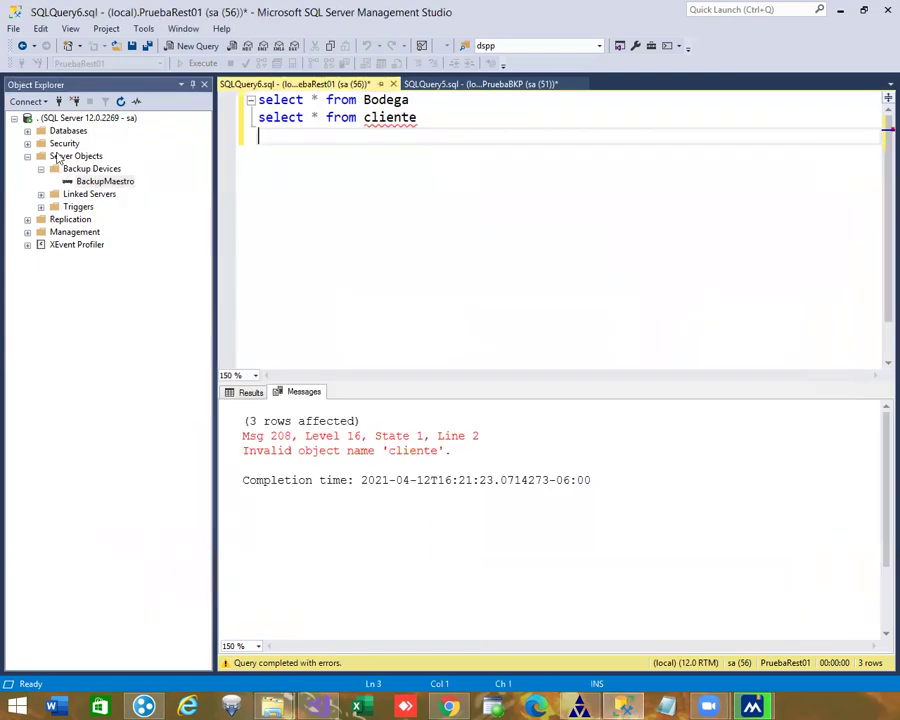
Collapse the server objects, list the databases and open the Back Up task for PruebaBKP
{"action": "left_click", "coordinate": [27, 157]}
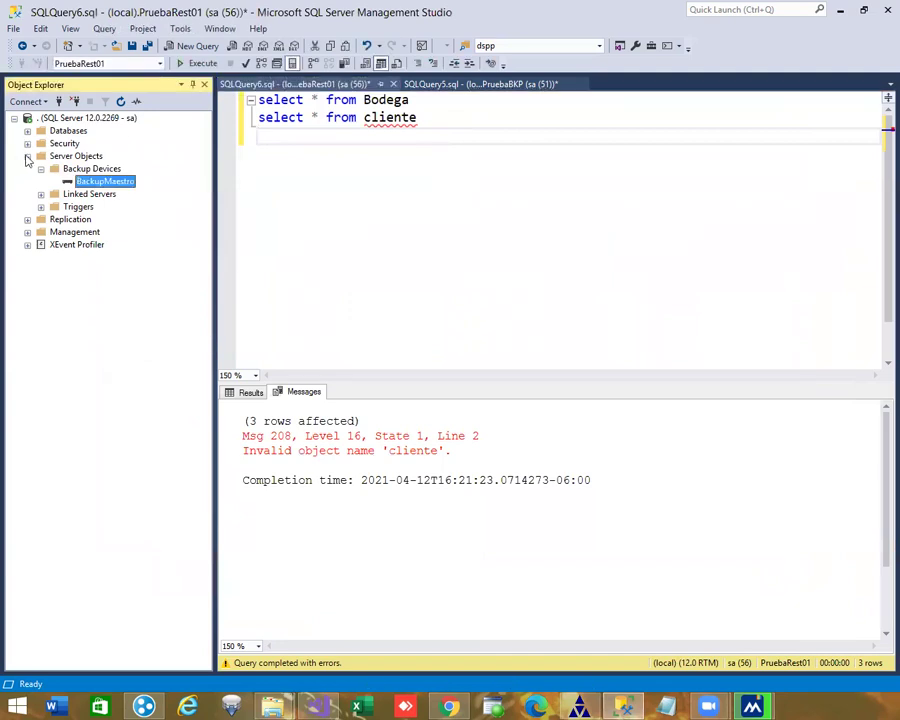
{"action": "left_click", "coordinate": [27, 131]}
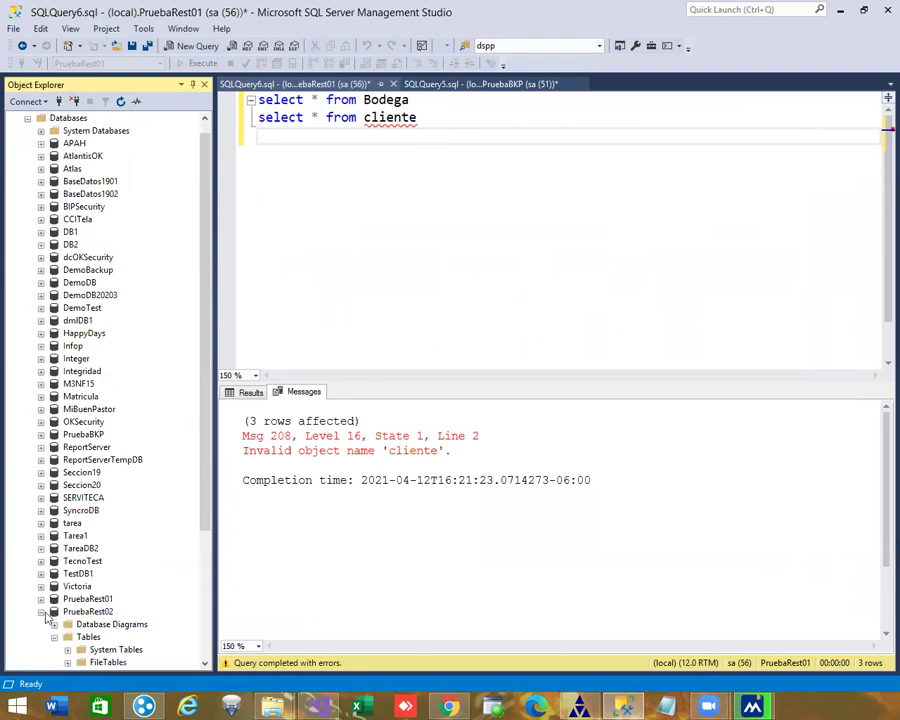
{"action": "left_click", "coordinate": [40, 613]}
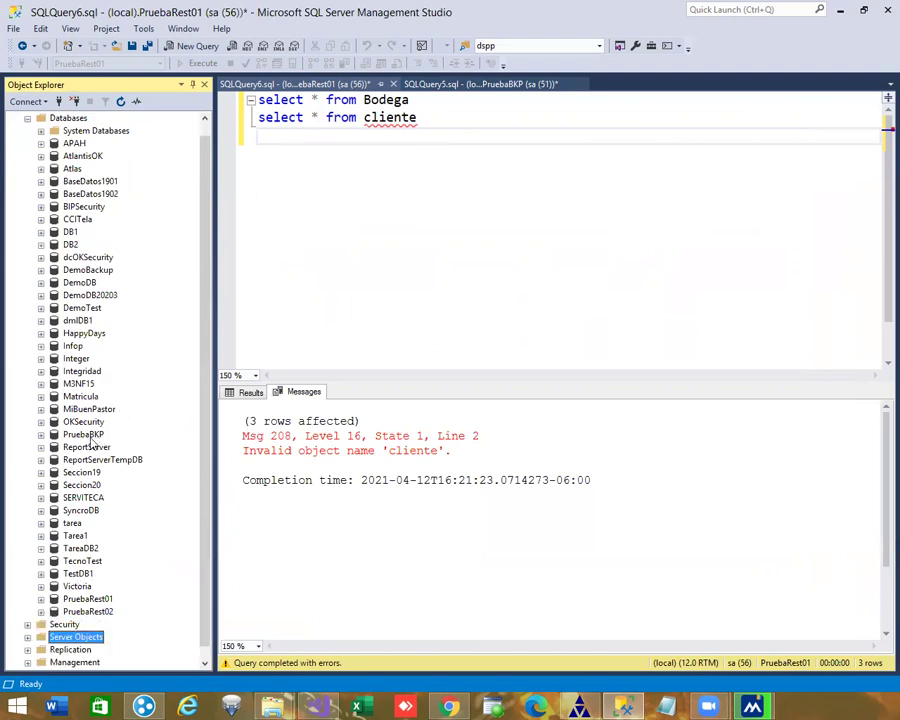
{"action": "right_click", "coordinate": [104, 436]}
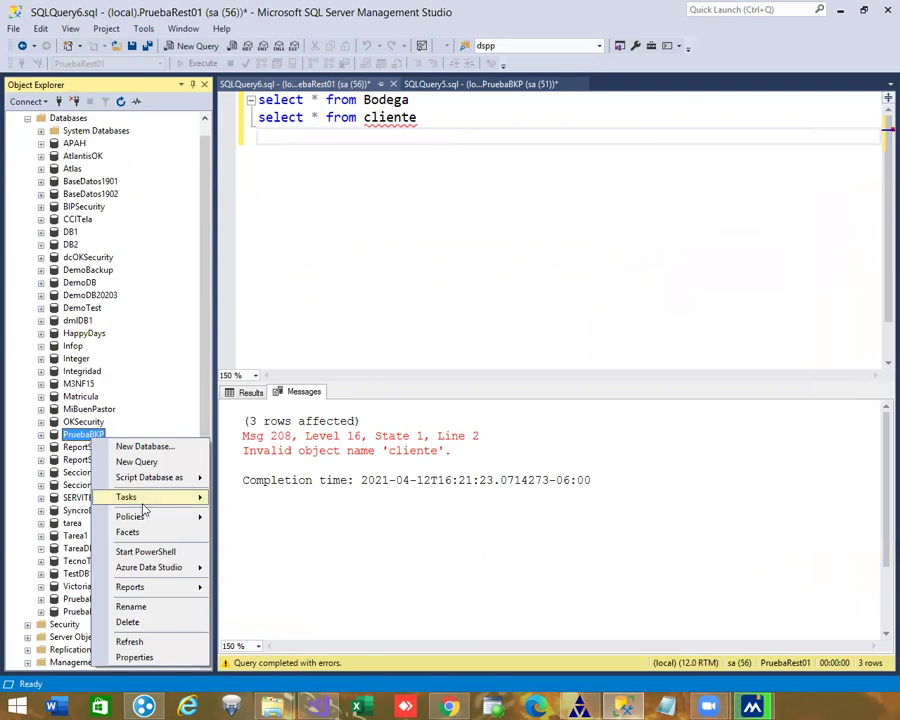
{"action": "left_click", "coordinate": [275, 530]}
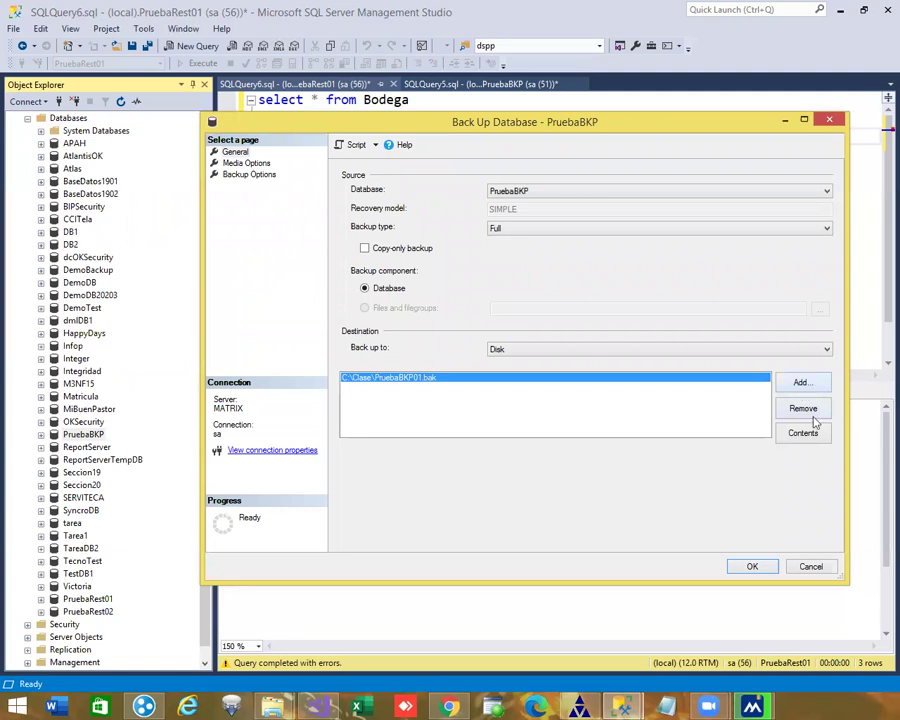
Replace the existing disk destination with the BackupMaestro device, run the full backup of PruebaBKP and dismiss the completion notice
{"action": "left_click", "coordinate": [726, 350]}
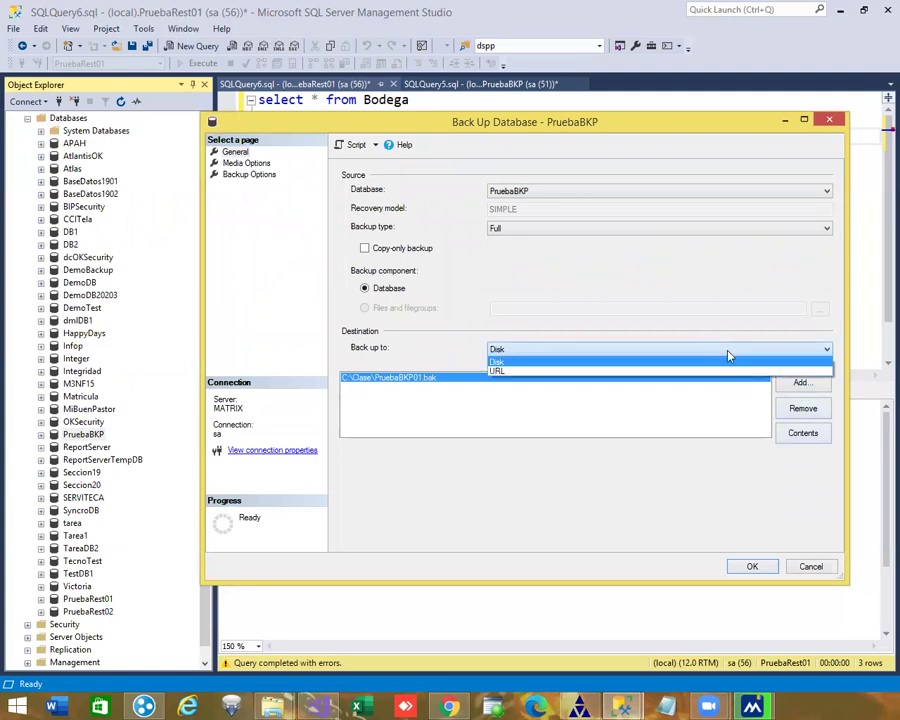
{"action": "left_click", "coordinate": [806, 402]}
{"action": "left_click", "coordinate": [803, 385]}
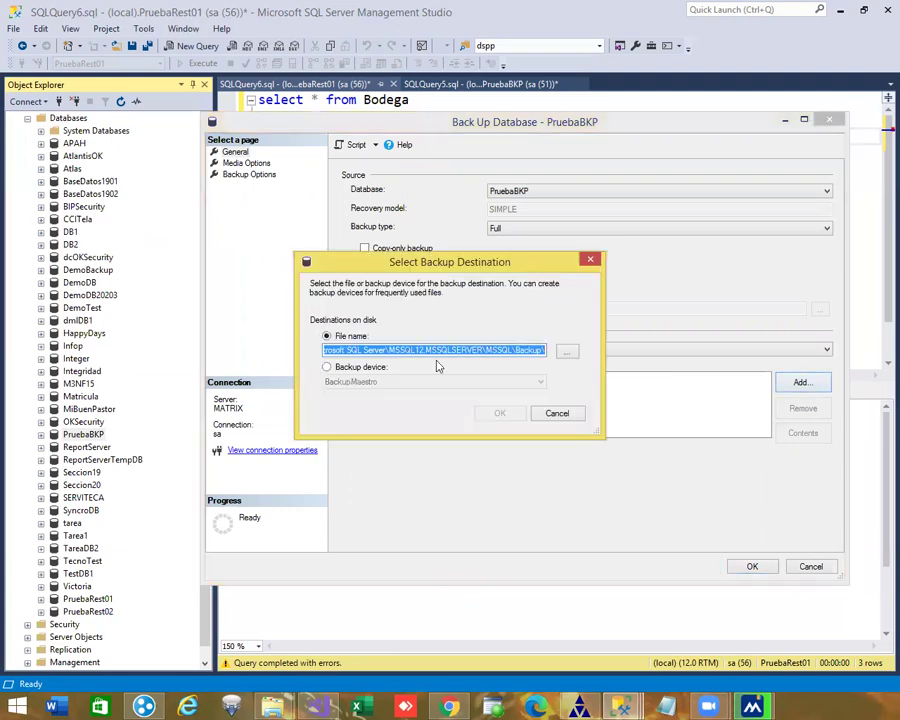
{"action": "left_click", "coordinate": [328, 367]}
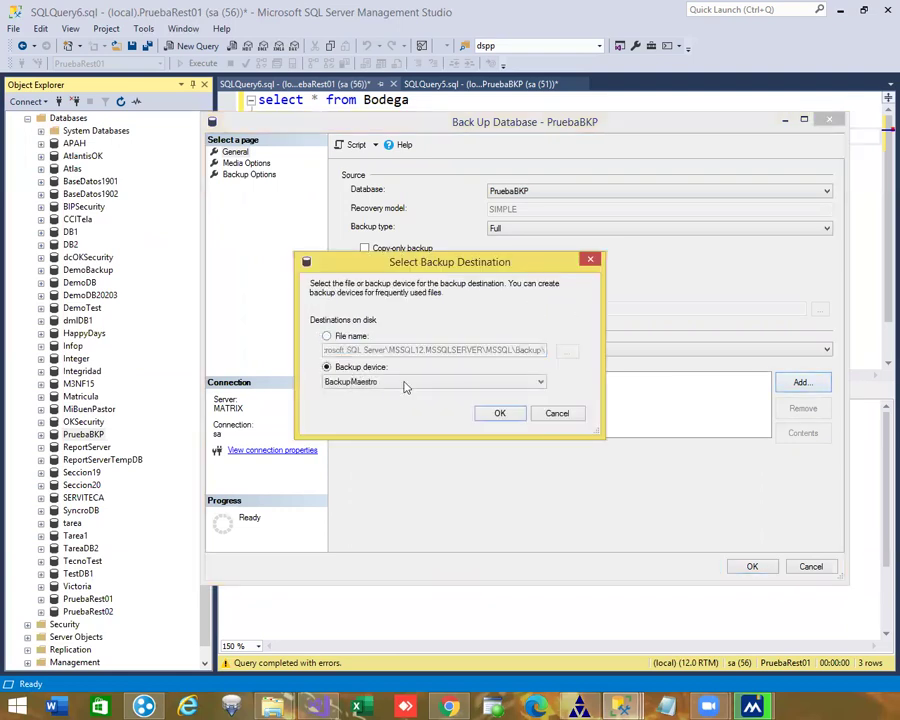
{"action": "left_click", "coordinate": [430, 381]}
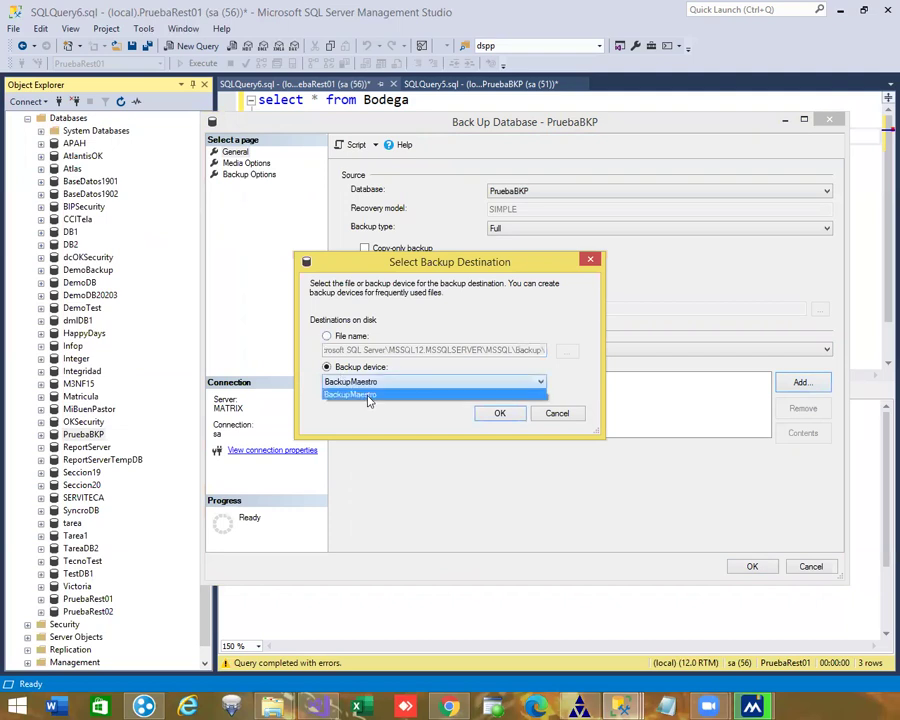
{"action": "left_click", "coordinate": [360, 395]}
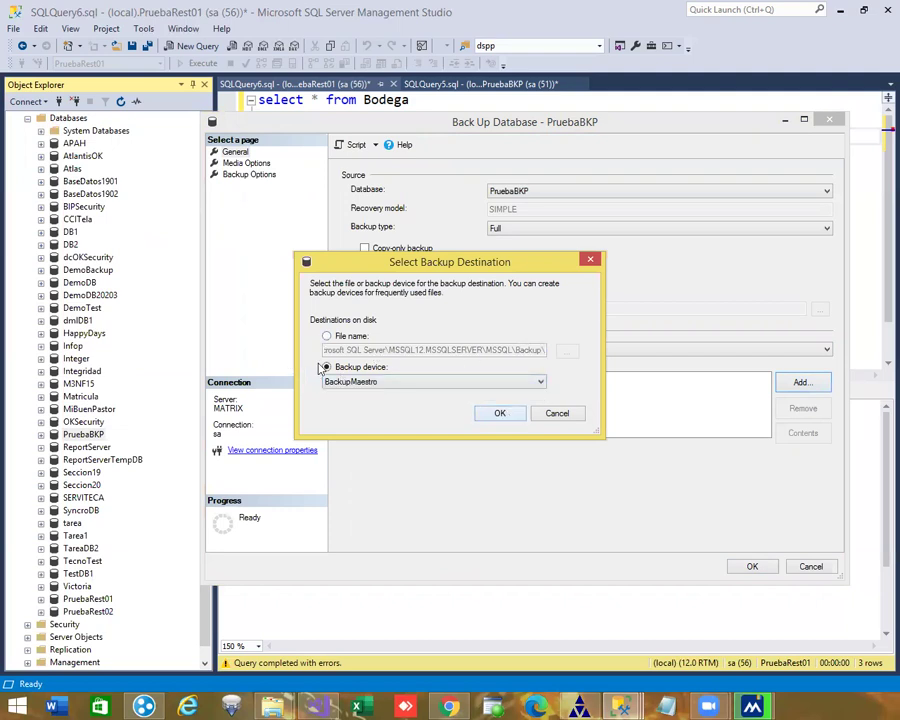
{"action": "left_click", "coordinate": [503, 413]}
{"action": "left_click", "coordinate": [750, 567]}
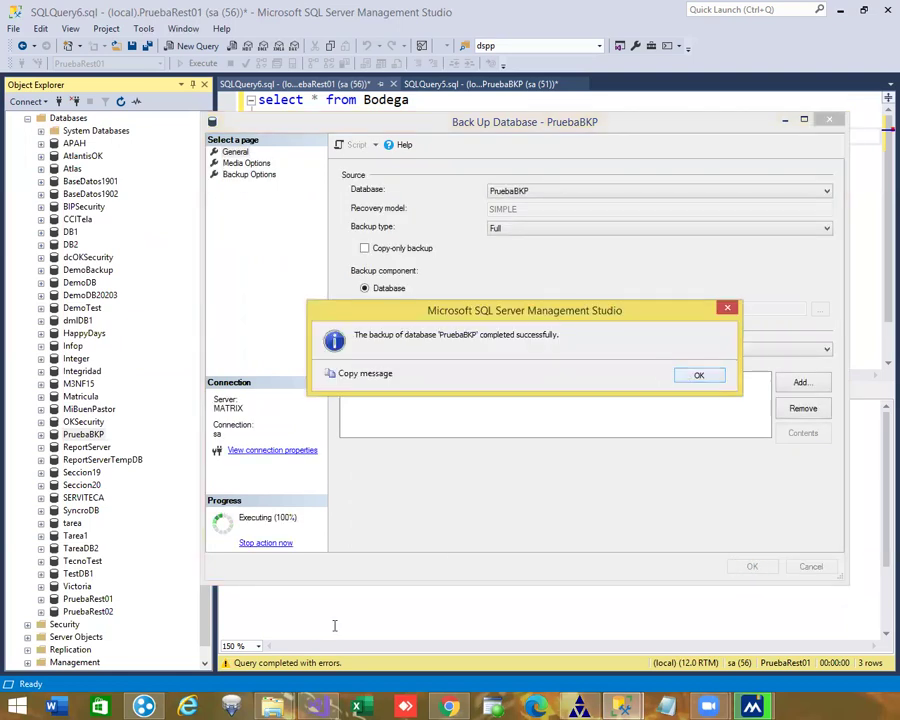
{"action": "key", "text": "Return"}
Switch to File Explorer and check the Clase folder for MasterBKP.bak
{"action": "mouse_move", "coordinate": [272, 706]}
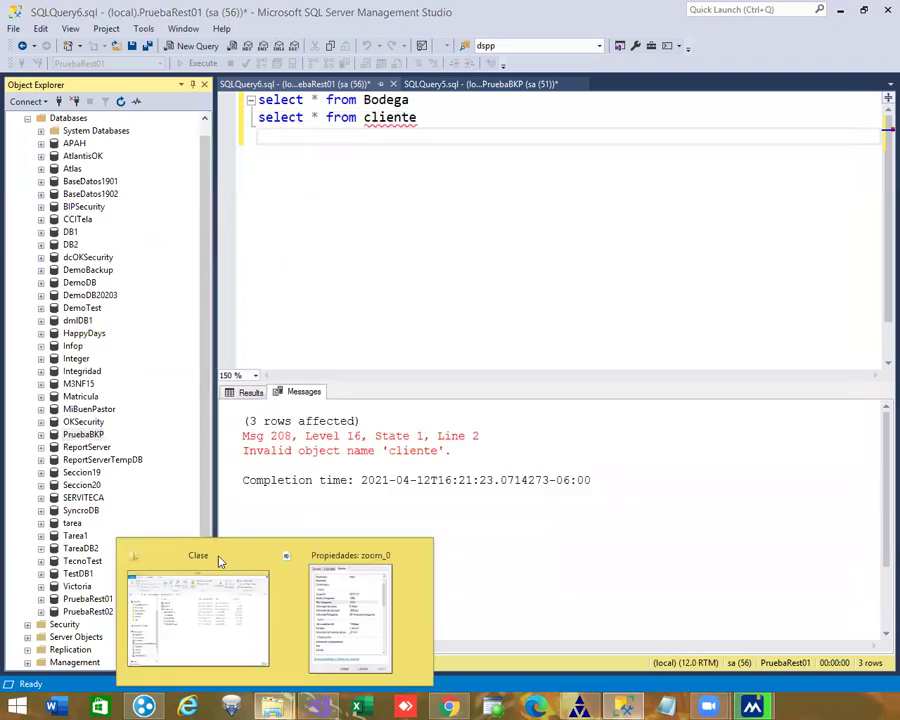
{"action": "left_click", "coordinate": [219, 551]}
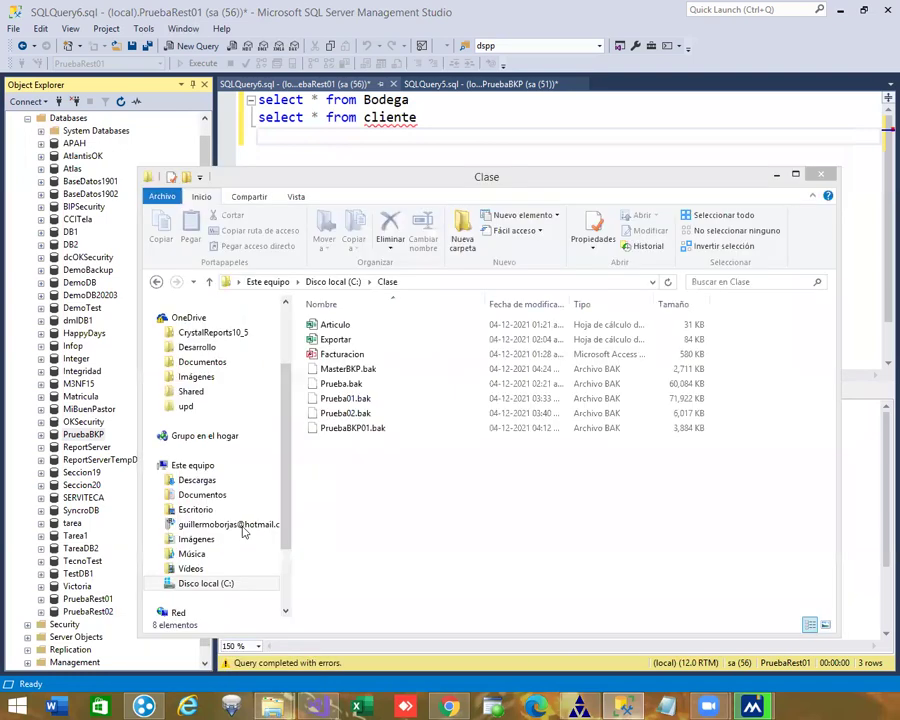
{"action": "left_click", "coordinate": [350, 370]}
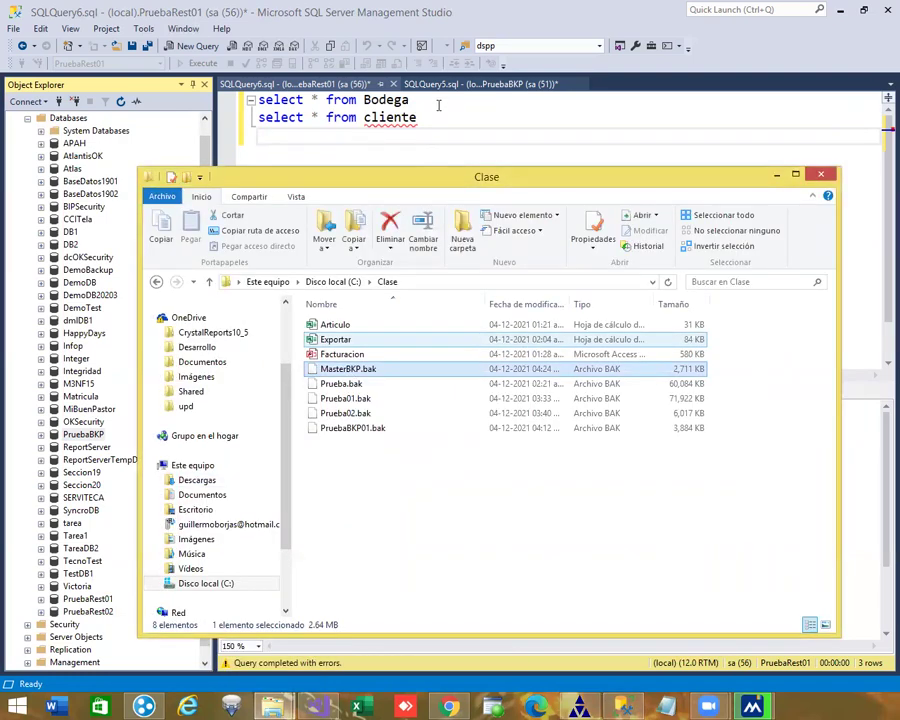
Return to Management Studio and open the Back Up task for the Atlas database
{"action": "key", "text": "alt+Tab"}
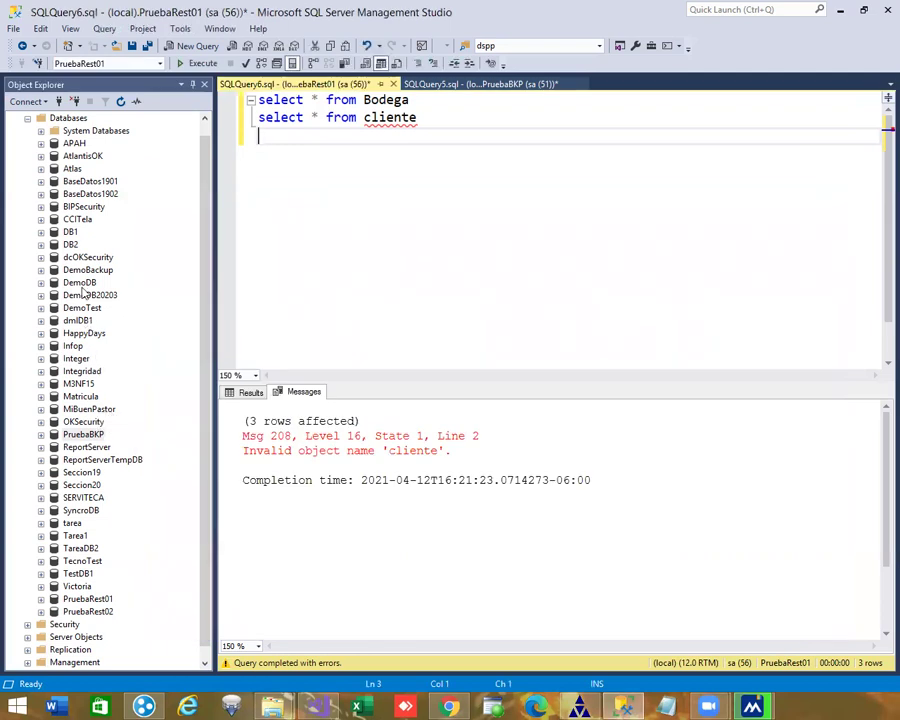
{"action": "right_click", "coordinate": [74, 170]}
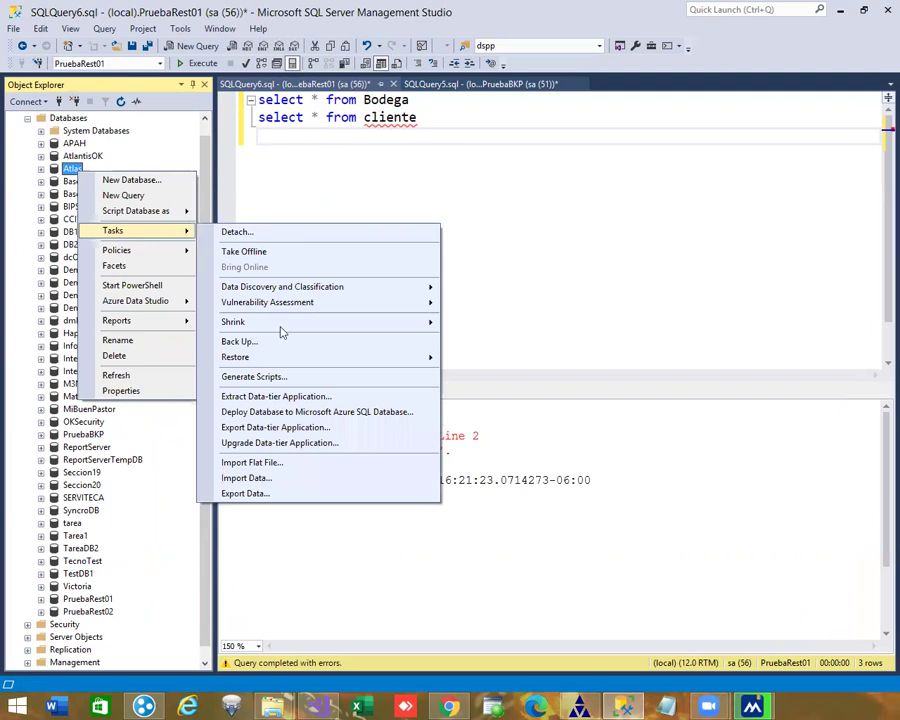
{"action": "left_click", "coordinate": [282, 342]}
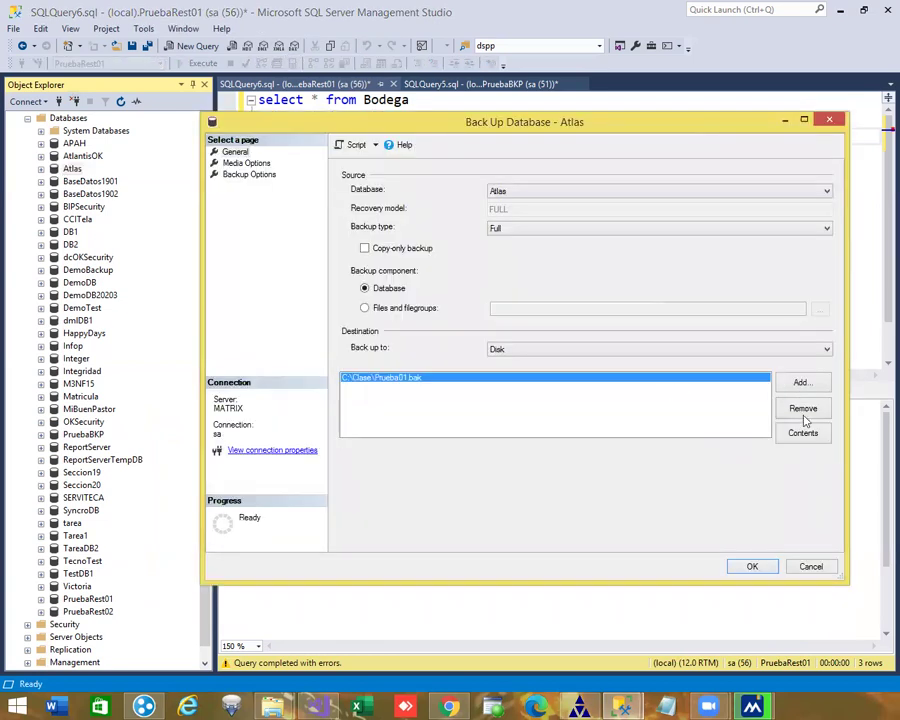
Run a full backup of Atlas to the BackupMaestro device in place of the existing disk file, and dismiss the completion notice
{"action": "left_click", "coordinate": [803, 409]}
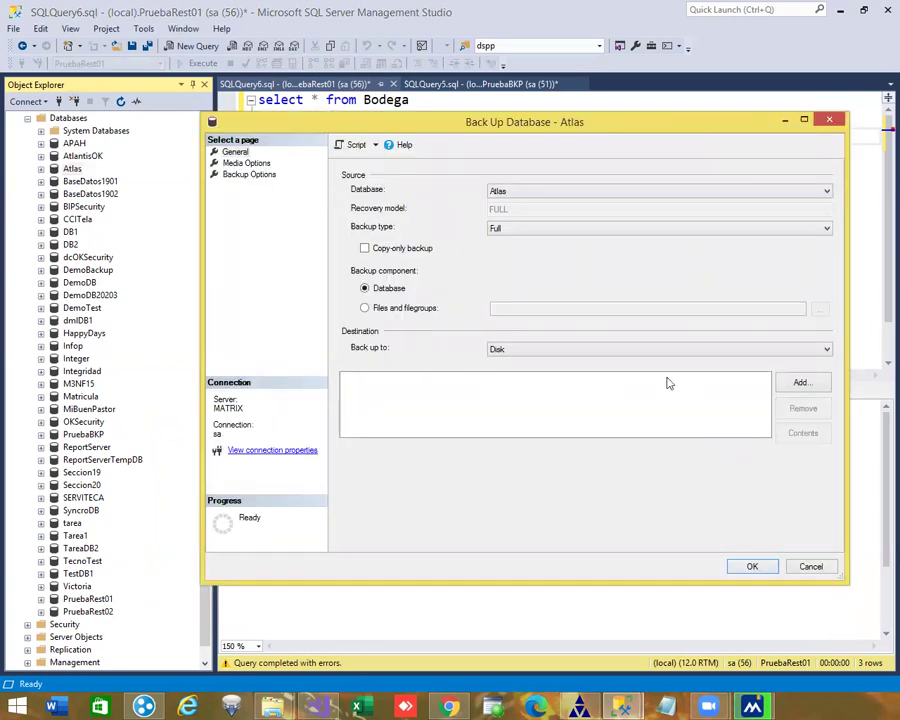
{"action": "left_click", "coordinate": [802, 382]}
{"action": "left_click", "coordinate": [326, 367]}
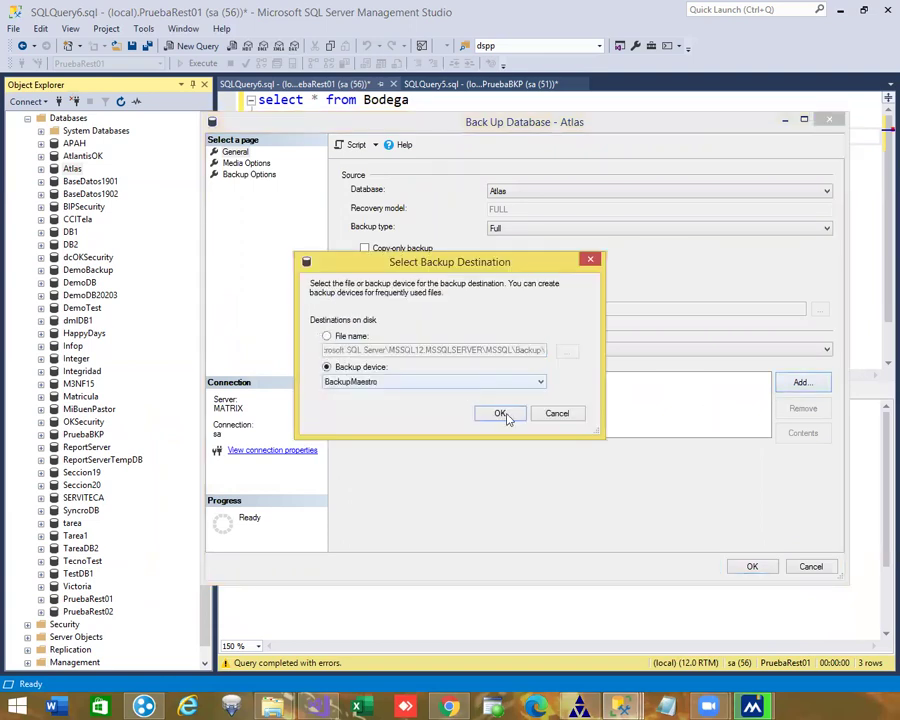
{"action": "left_click", "coordinate": [500, 413]}
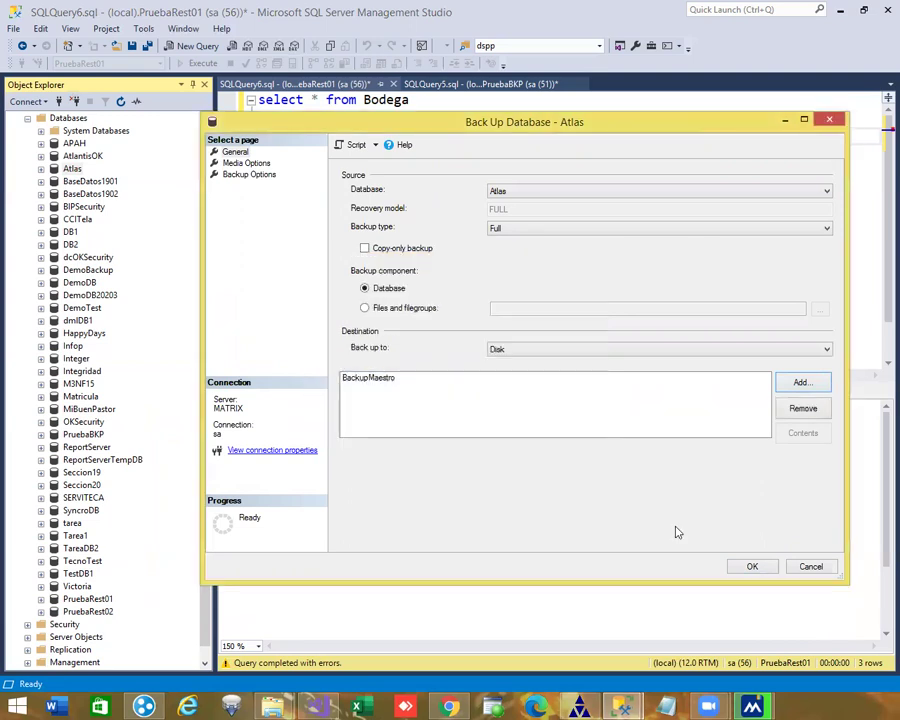
{"action": "left_click", "coordinate": [760, 570]}
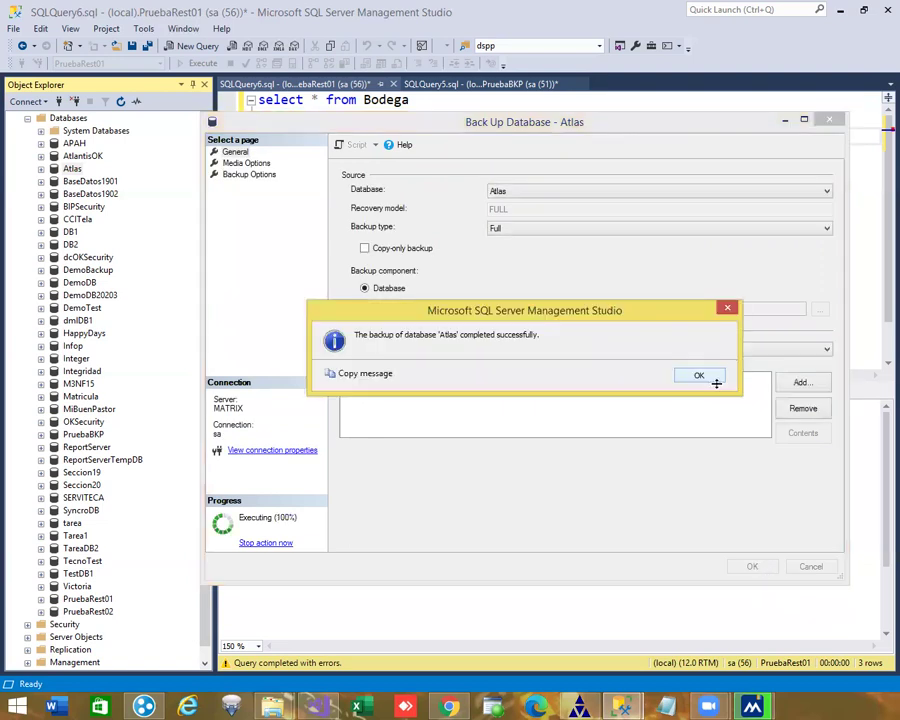
{"action": "left_click", "coordinate": [693, 376]}
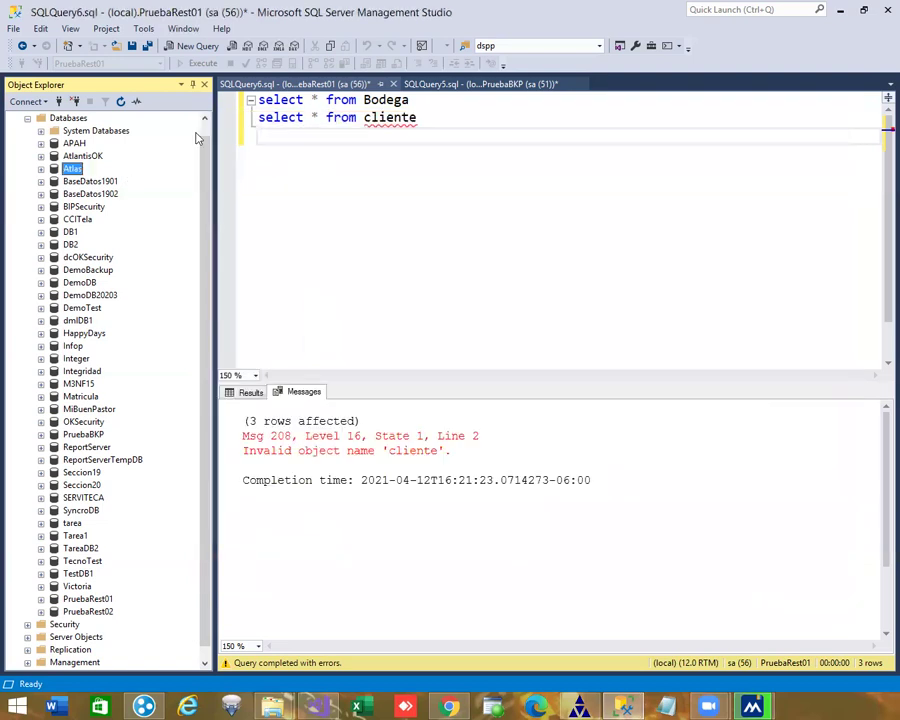
Open the Restore Database dialog from the Databases node and set the restore source to a device
{"action": "scroll", "coordinate": [70, 138], "scroll_direction": "up", "scroll_amount": 1}
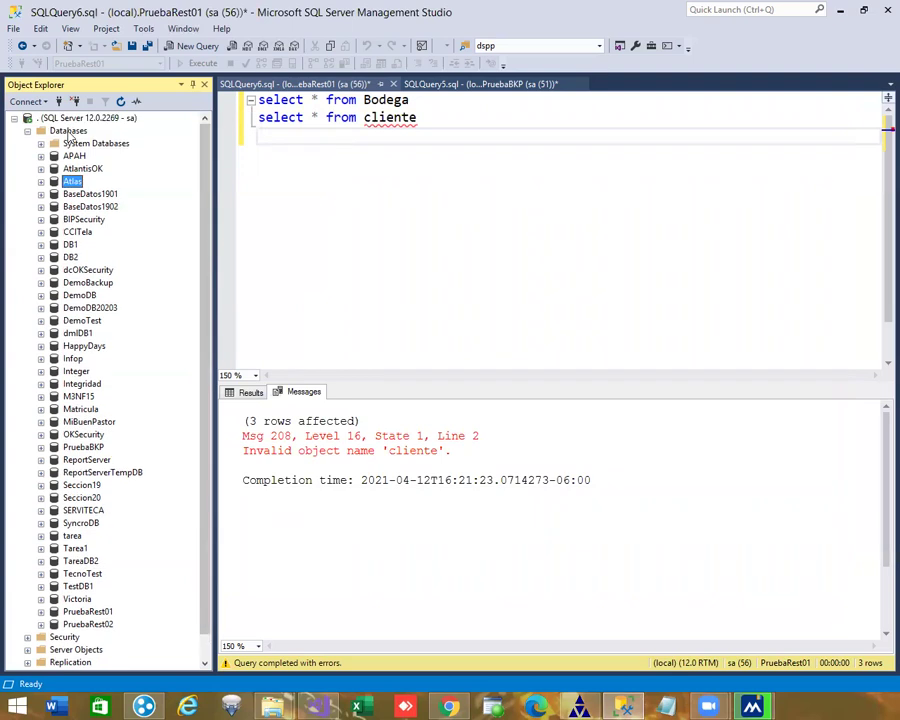
{"action": "right_click", "coordinate": [85, 131]}
{"action": "left_click", "coordinate": [139, 178]}
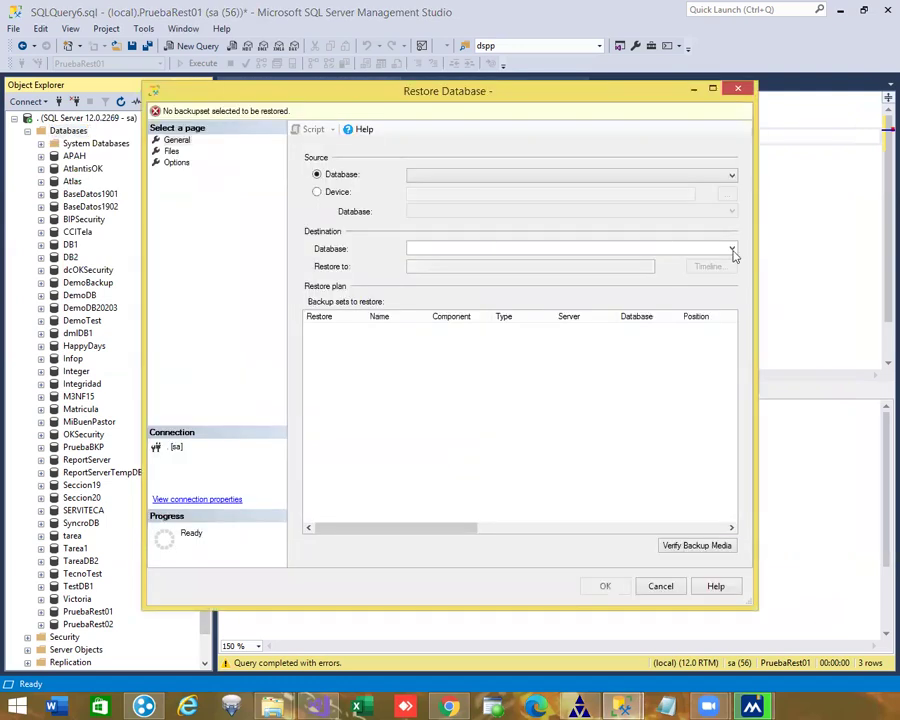
{"action": "left_click", "coordinate": [645, 248]}
{"action": "left_click", "coordinate": [345, 200]}
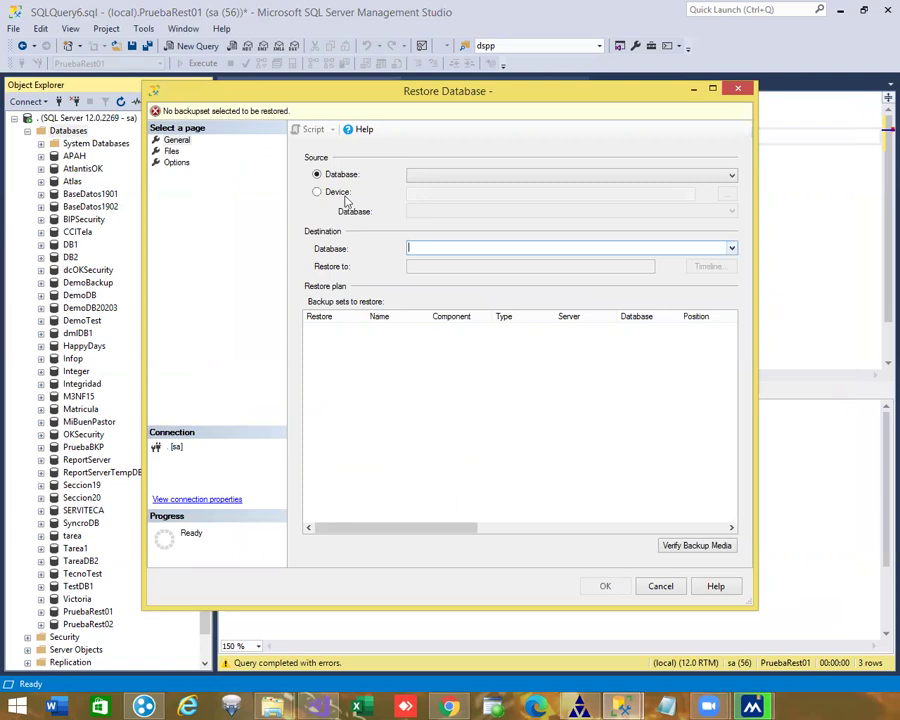
{"action": "key", "text": "alt+e"}
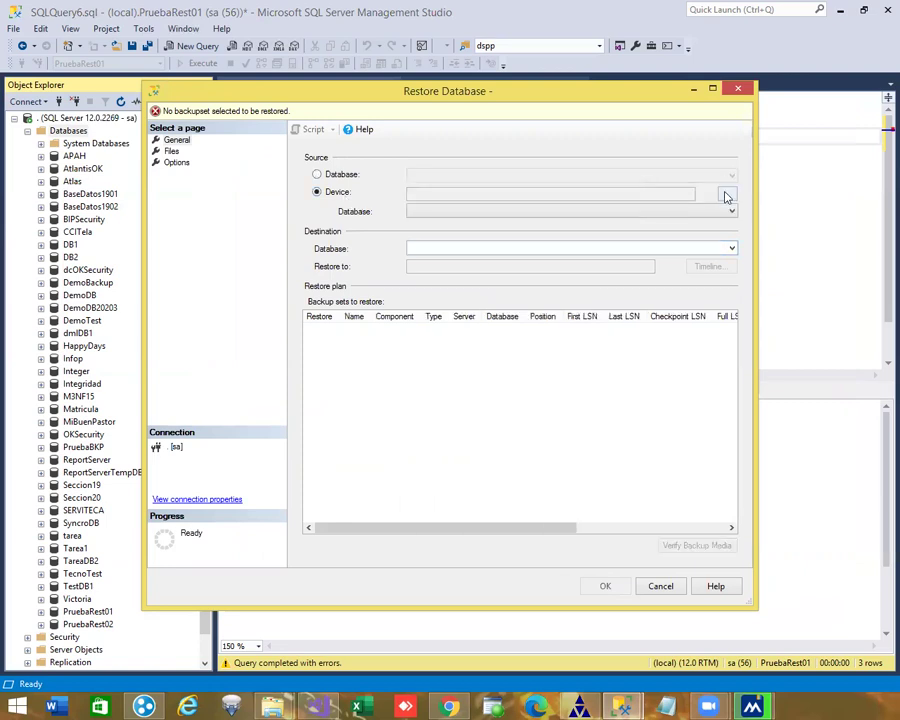
Load MasterBKP.bak from the C:\Clase folder as the backup media for the restore
{"action": "left_click", "coordinate": [727, 196]}
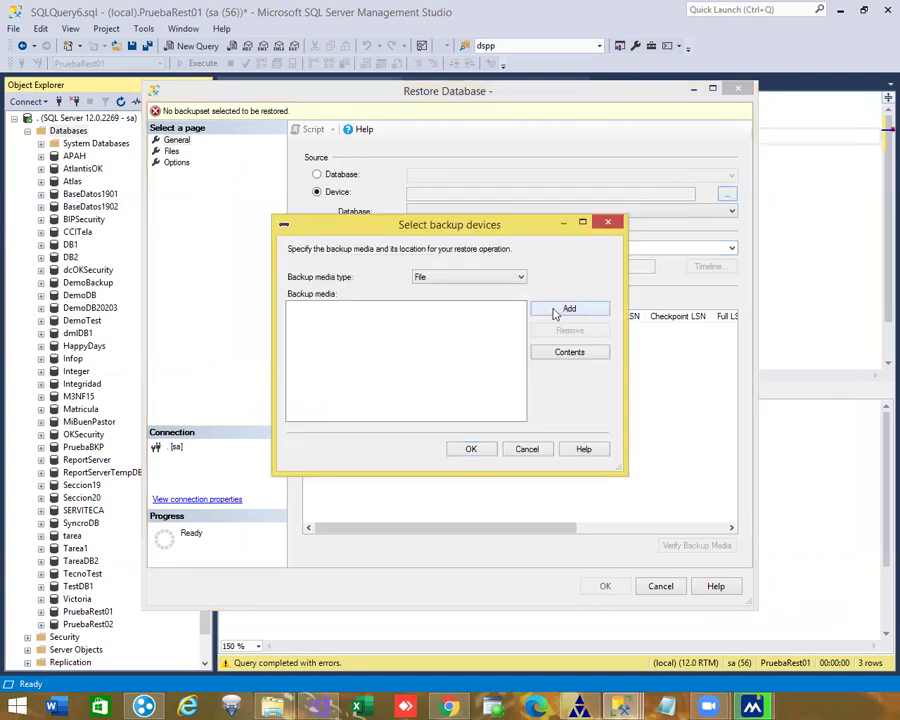
{"action": "left_click", "coordinate": [566, 309]}
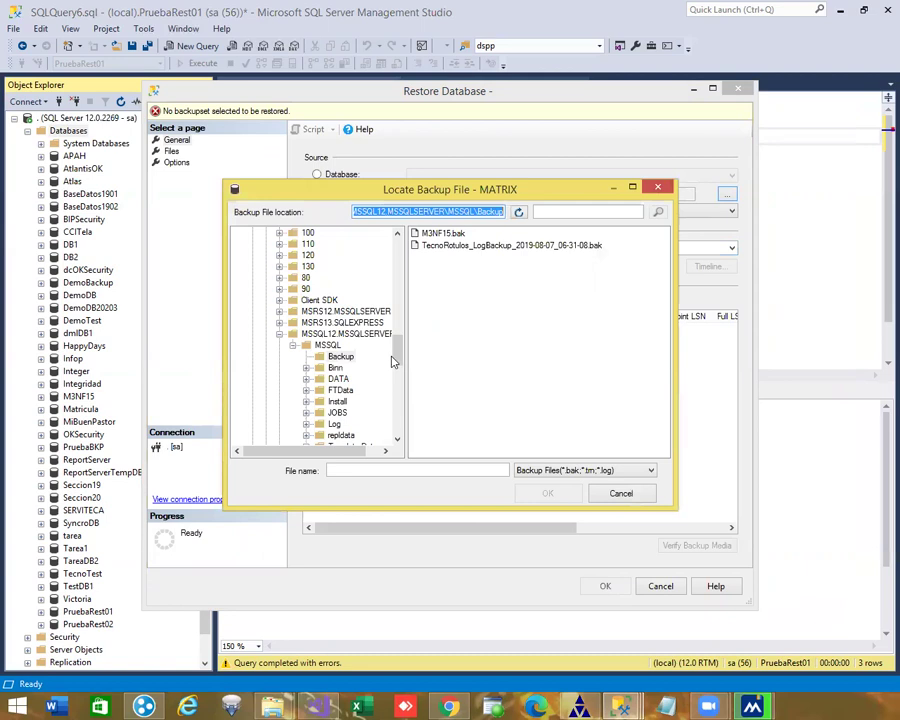
{"action": "scroll", "coordinate": [363, 281], "scroll_direction": "up", "scroll_amount": 15}
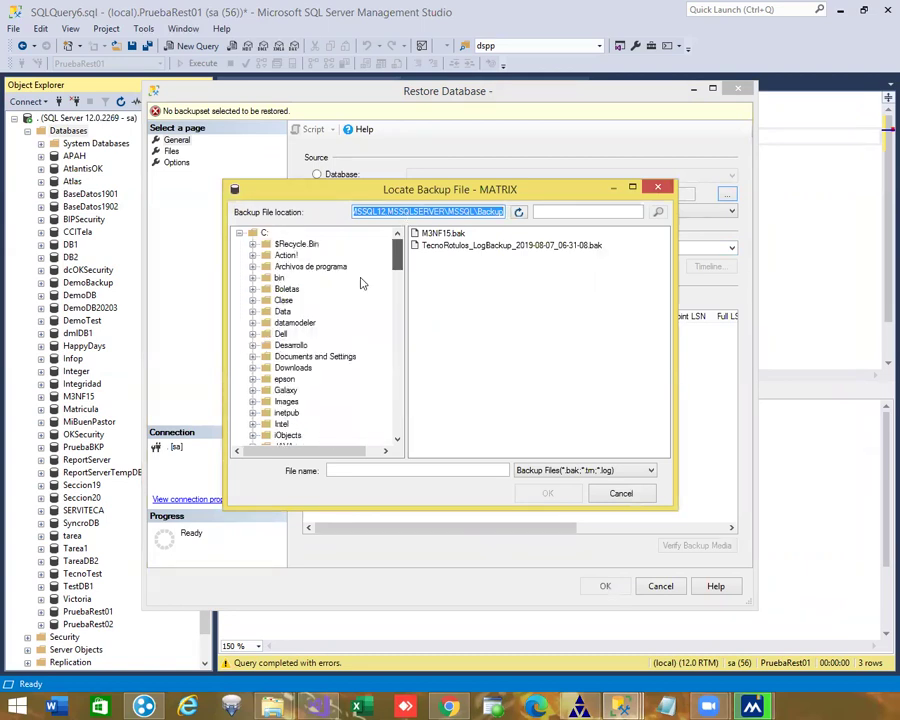
{"action": "left_click", "coordinate": [366, 297]}
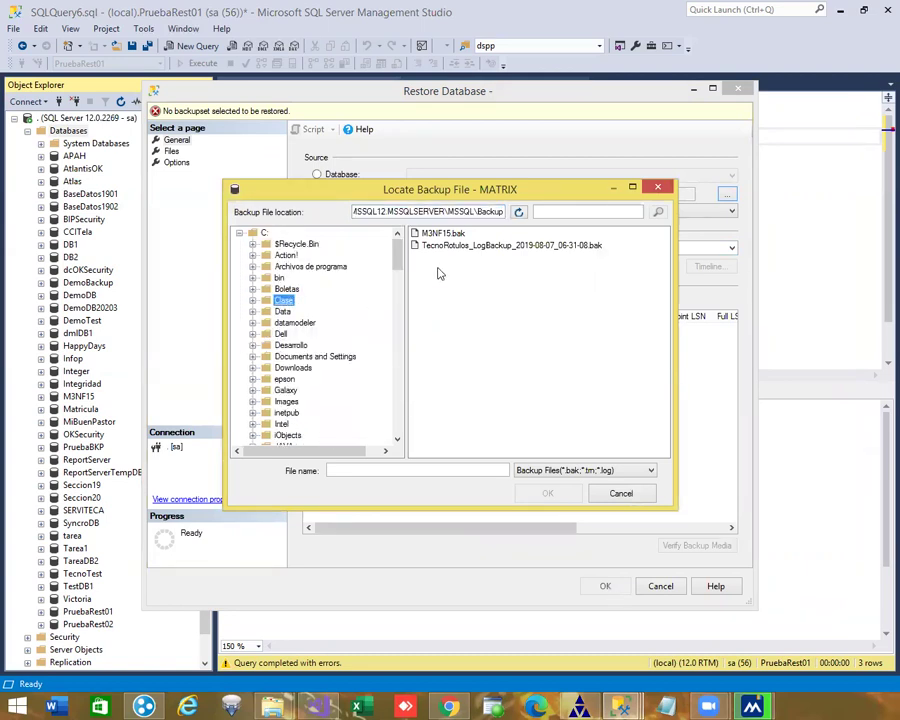
{"action": "double_click", "coordinate": [452, 281]}
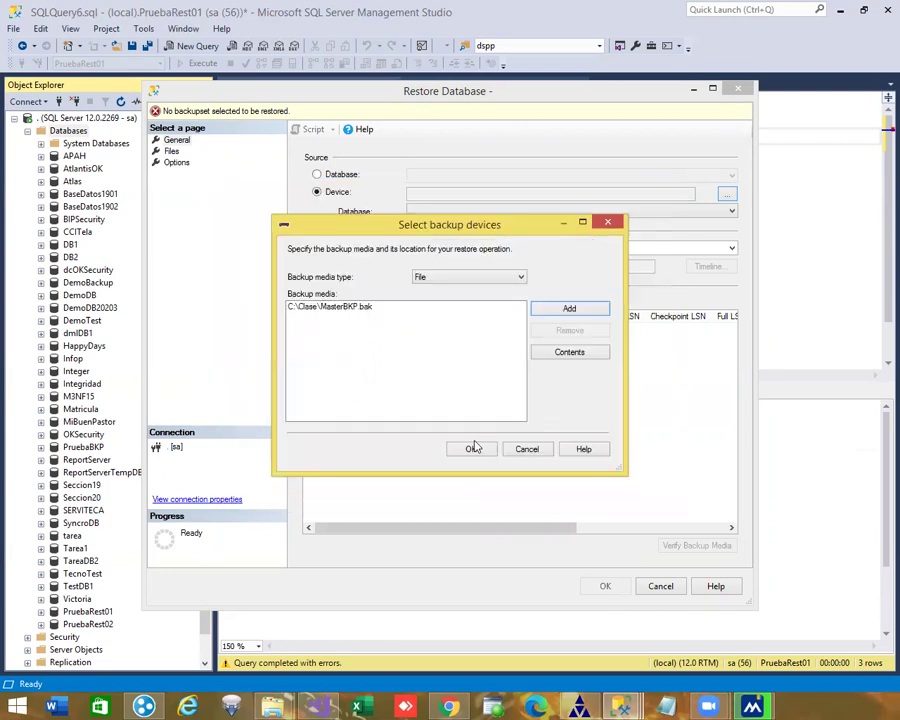
{"action": "left_click", "coordinate": [476, 444]}
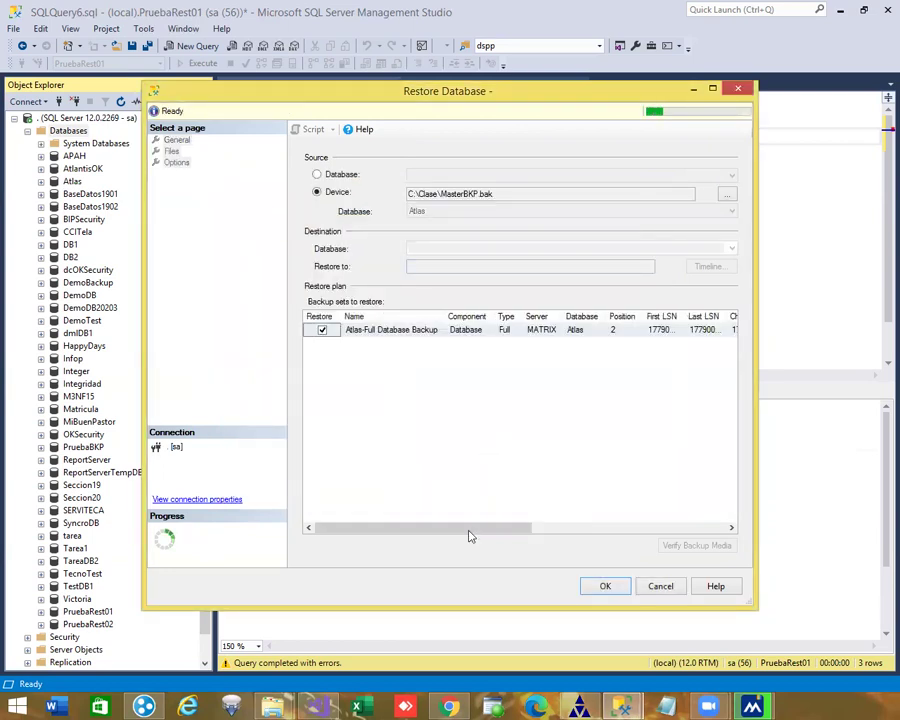
Examine the details of the backup sets listed in the restore plan, and close the restore without running it
{"action": "left_click", "coordinate": [518, 528]}
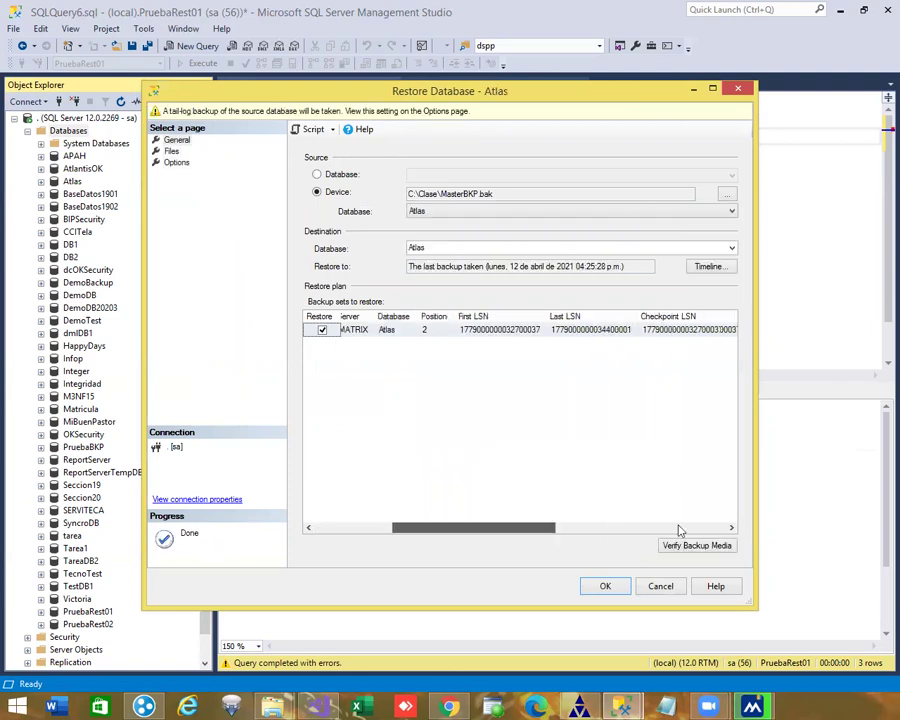
{"action": "left_click", "coordinate": [696, 530]}
{"action": "left_click", "coordinate": [447, 531]}
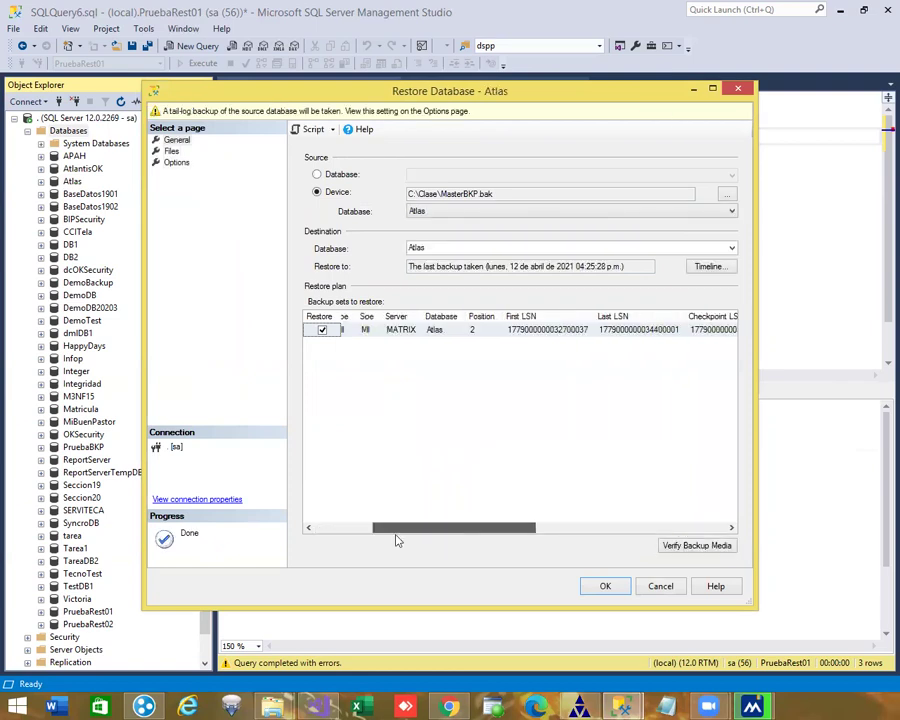
{"action": "left_click_drag", "start_coordinate": [413, 533], "coordinate": [413, 533]}
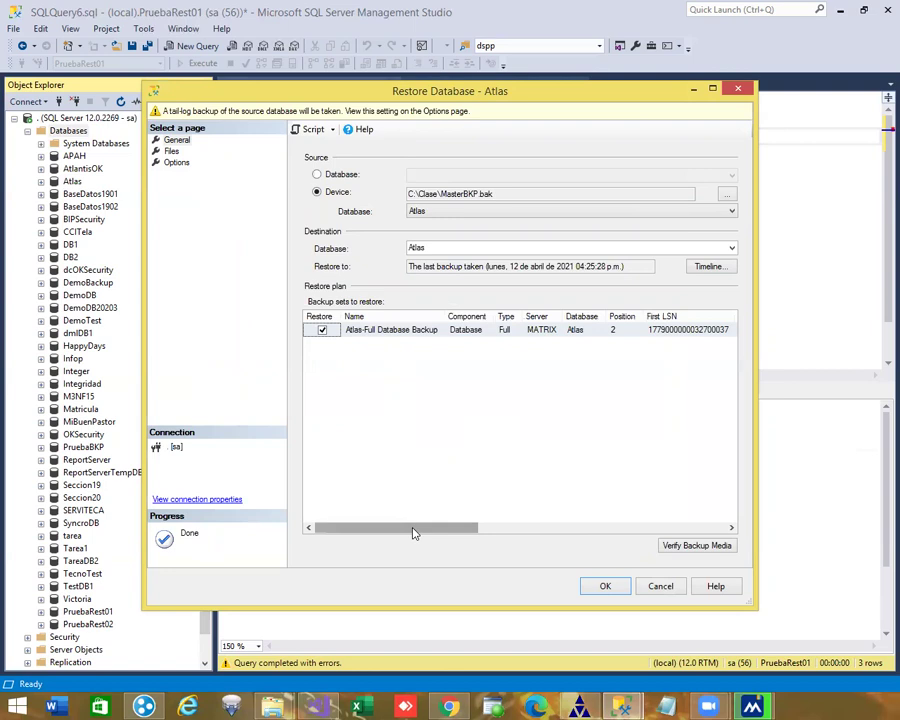
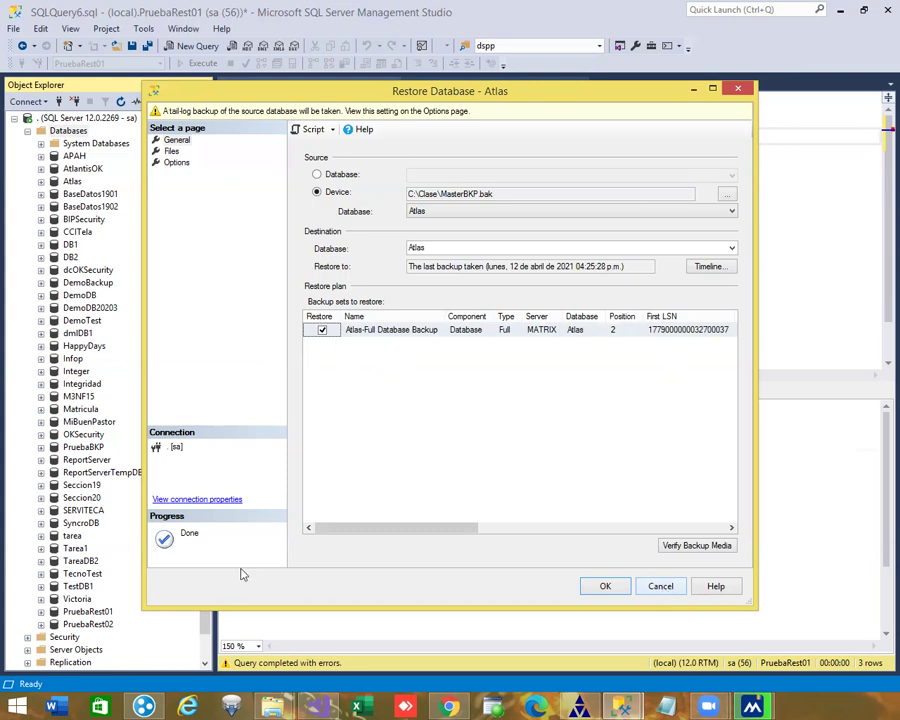
{"action": "left_click", "coordinate": [660, 586]}
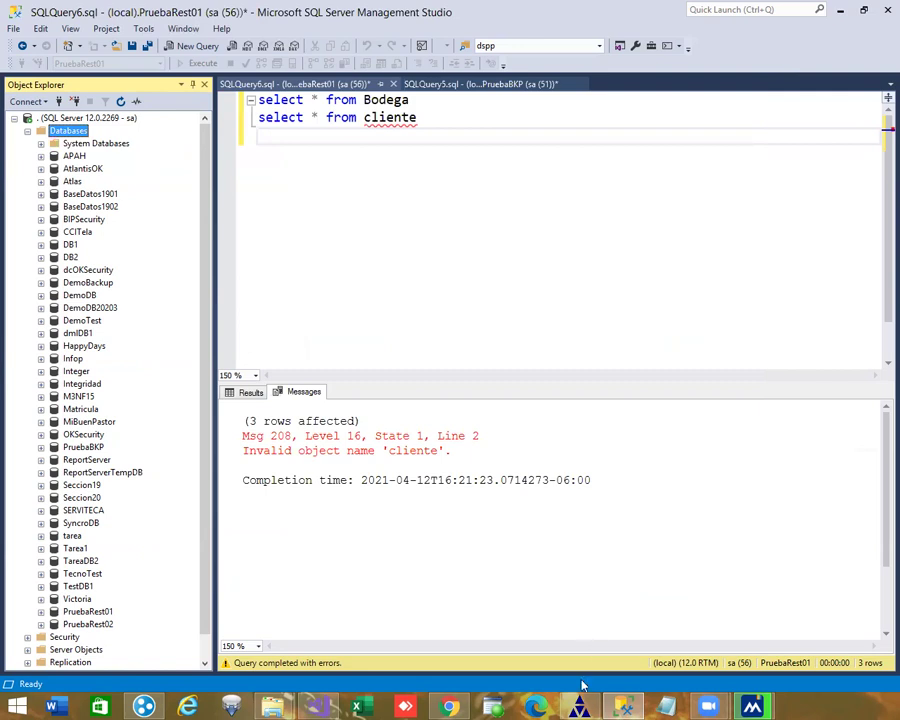
Open the Back Up task for the APAH database and remove its existing disk destination
{"action": "mouse_move", "coordinate": [575, 706]}
{"action": "left_click", "coordinate": [79, 157]}
{"action": "right_click", "coordinate": [76, 160]}
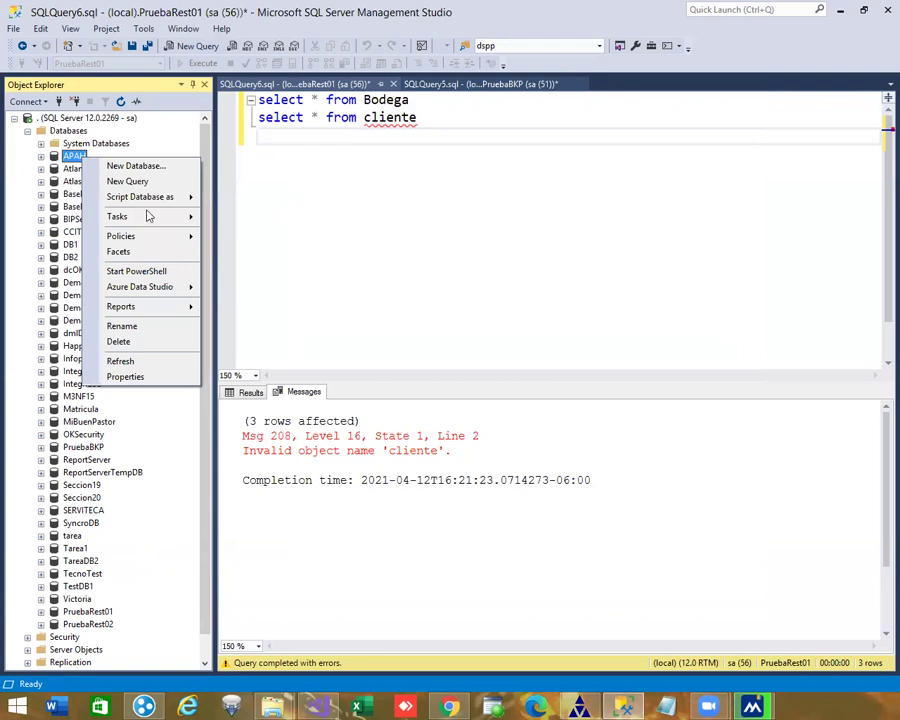
{"action": "mouse_move", "coordinate": [150, 216]}
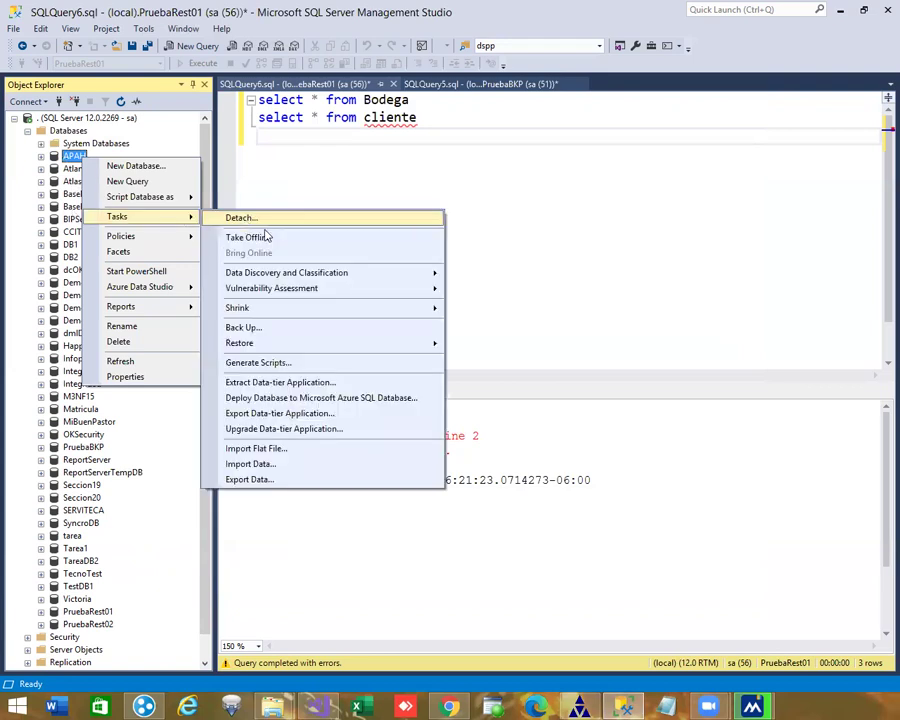
{"action": "left_click", "coordinate": [262, 327]}
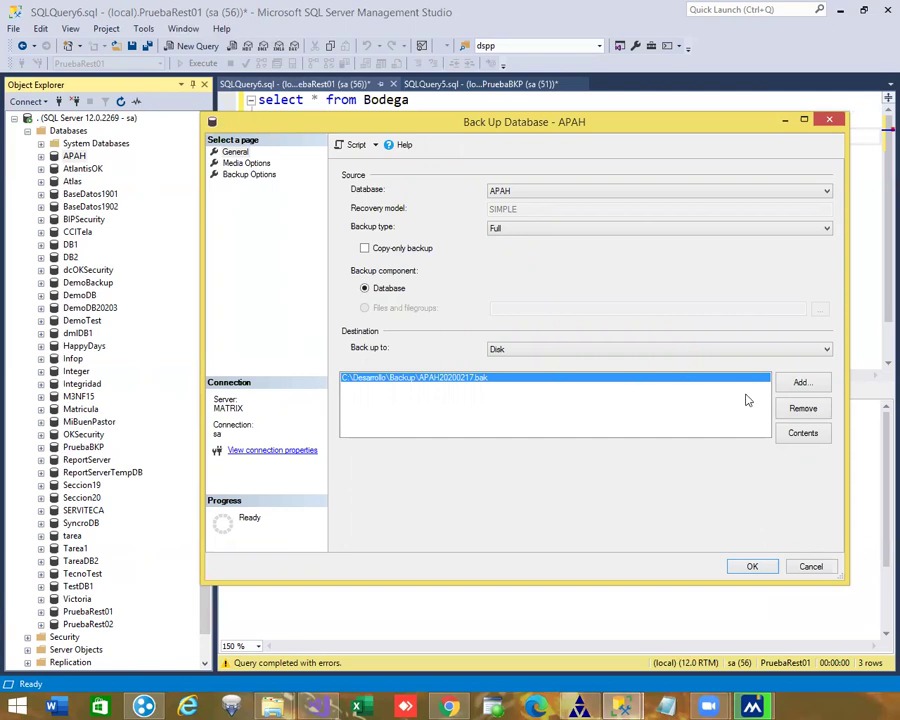
{"action": "left_click", "coordinate": [812, 409]}
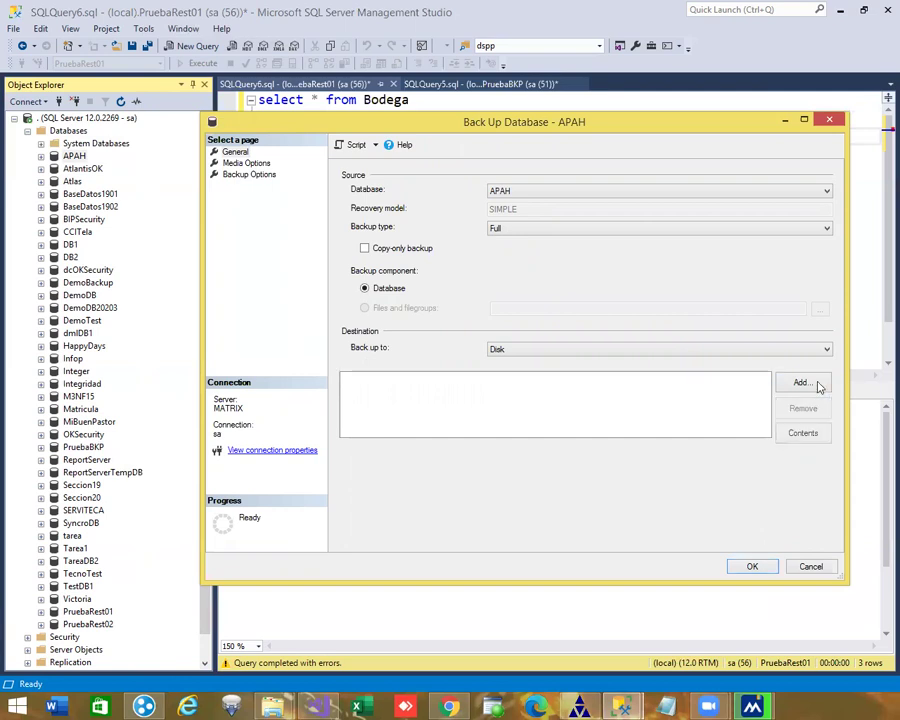
Add the file apah.bak in the C:\Clase folder as the disk destination for the APAH backup
{"action": "left_click", "coordinate": [800, 382]}
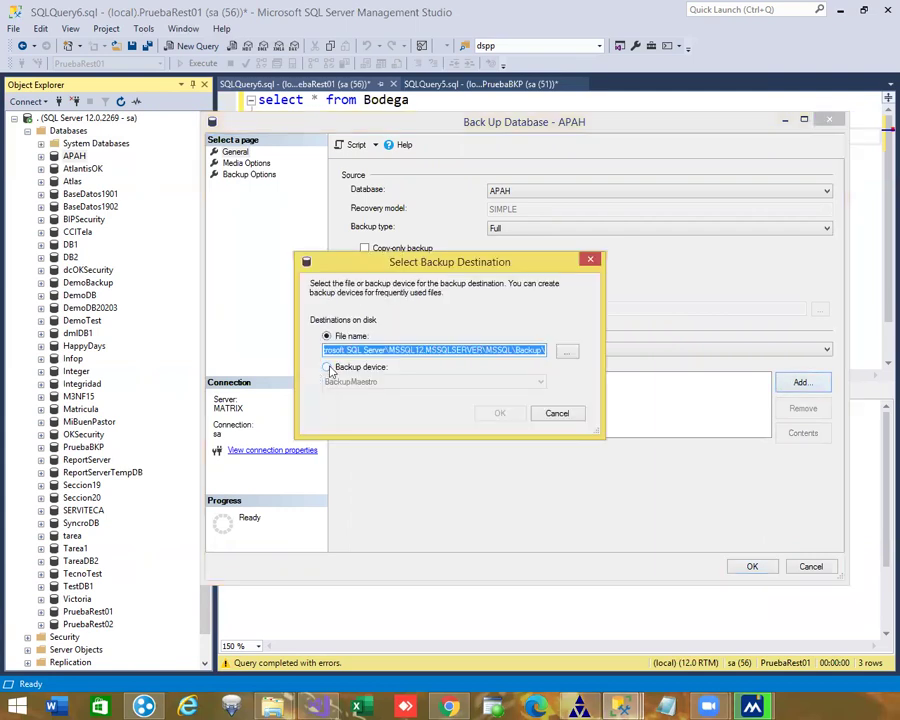
{"action": "left_click", "coordinate": [372, 368]}
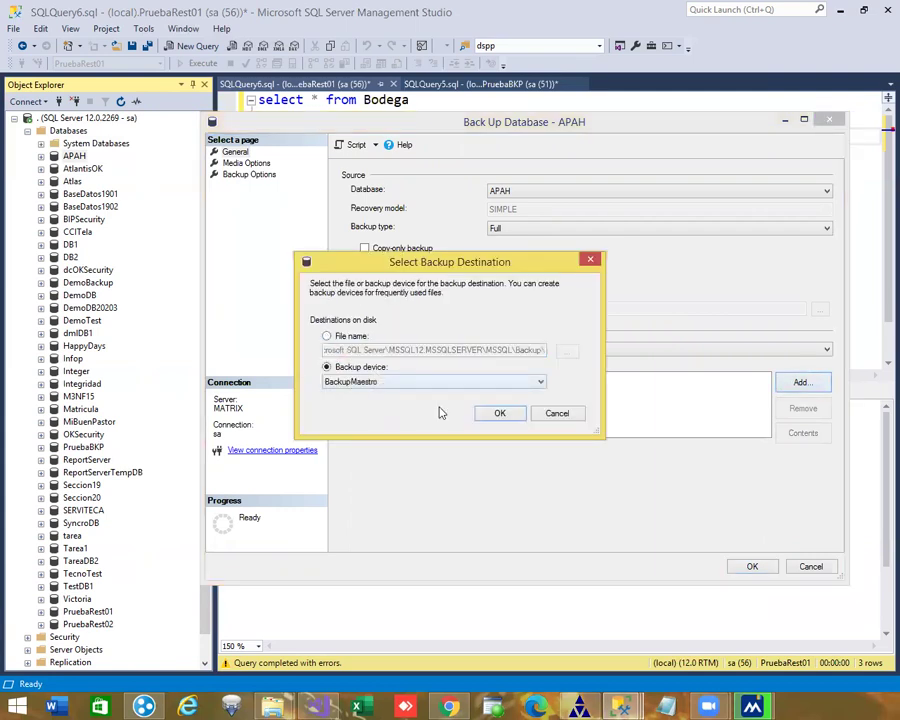
{"action": "left_click", "coordinate": [328, 336]}
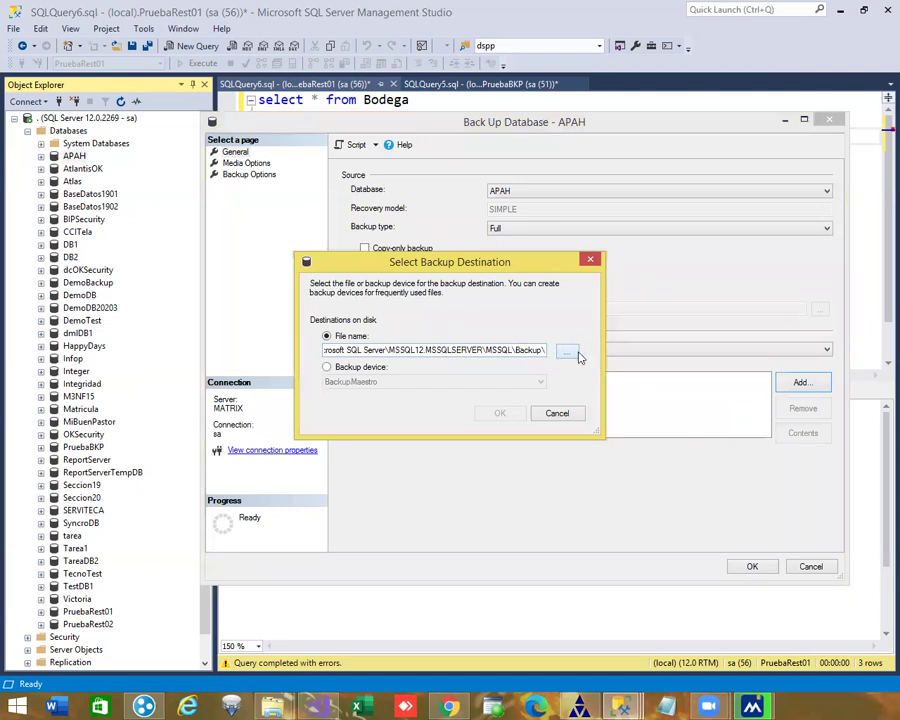
{"action": "left_click", "coordinate": [578, 354]}
{"action": "left_click_drag", "start_coordinate": [581, 348], "coordinate": [570, 197]}
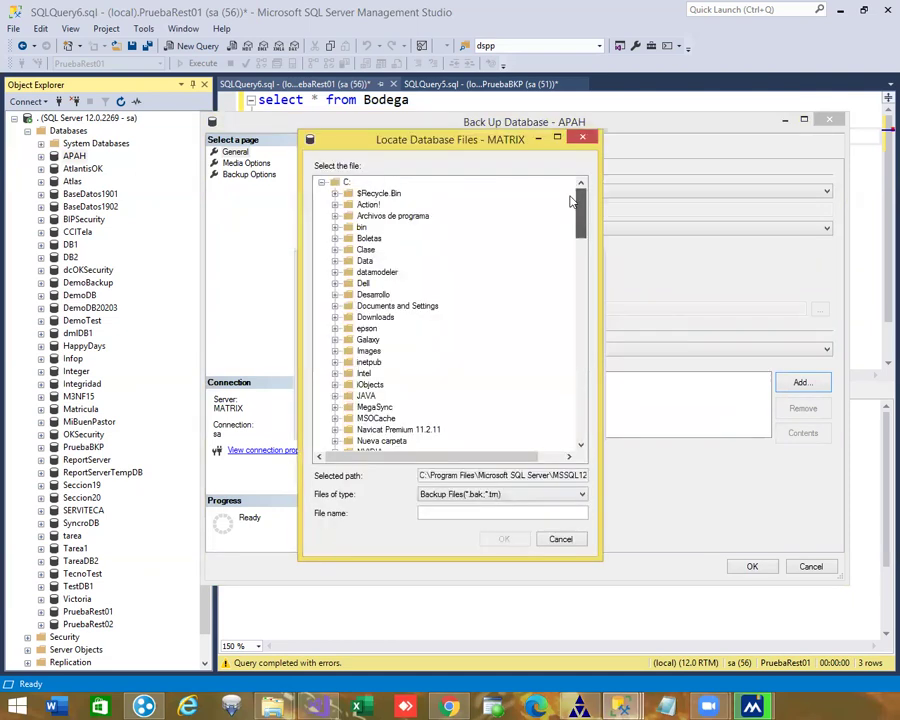
{"action": "left_click", "coordinate": [364, 260]}
{"action": "left_click", "coordinate": [348, 252]}
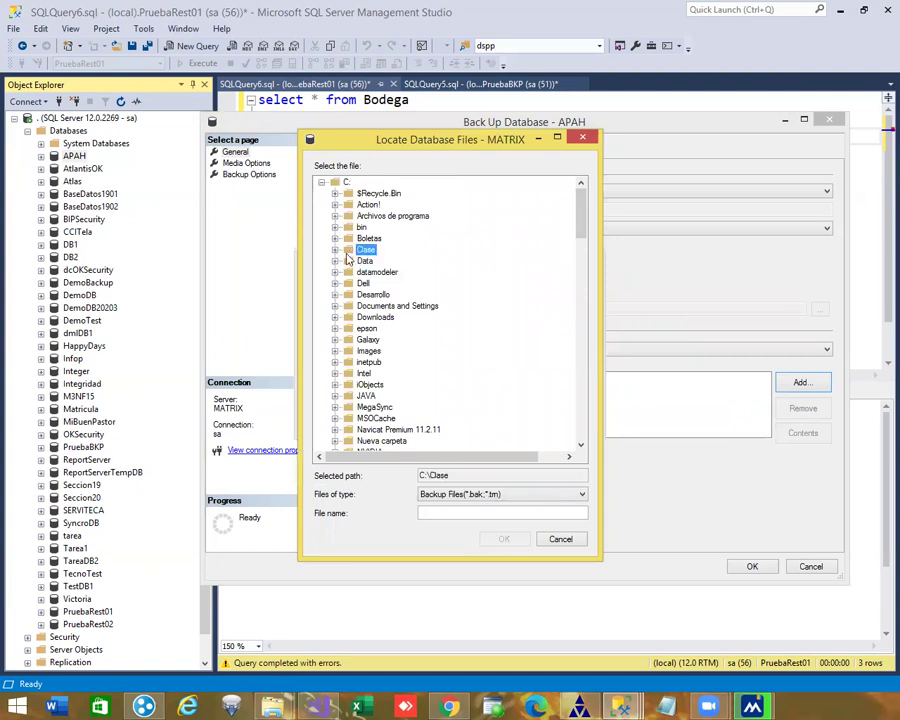
{"action": "left_click", "coordinate": [453, 511]}
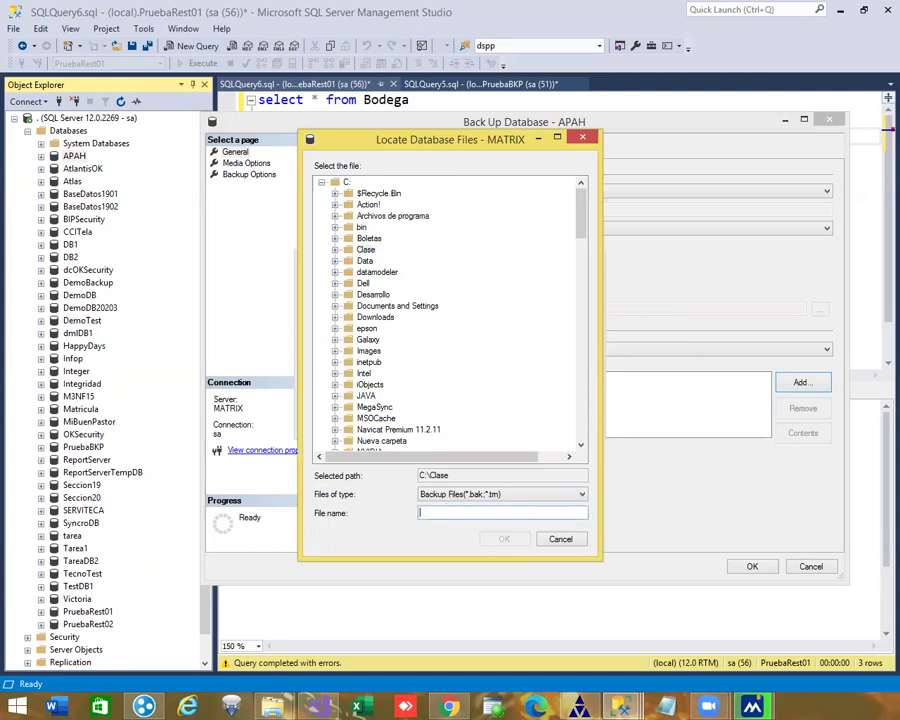
{"action": "type", "text": "apah.bak"}
{"action": "key", "text": "Return"}
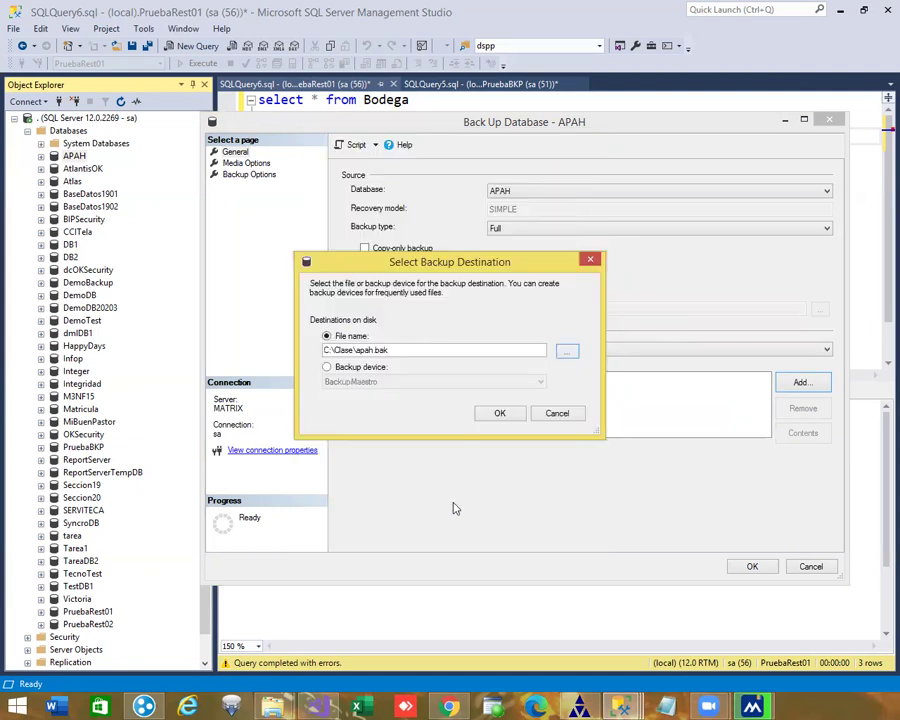
{"action": "left_click", "coordinate": [499, 414]}
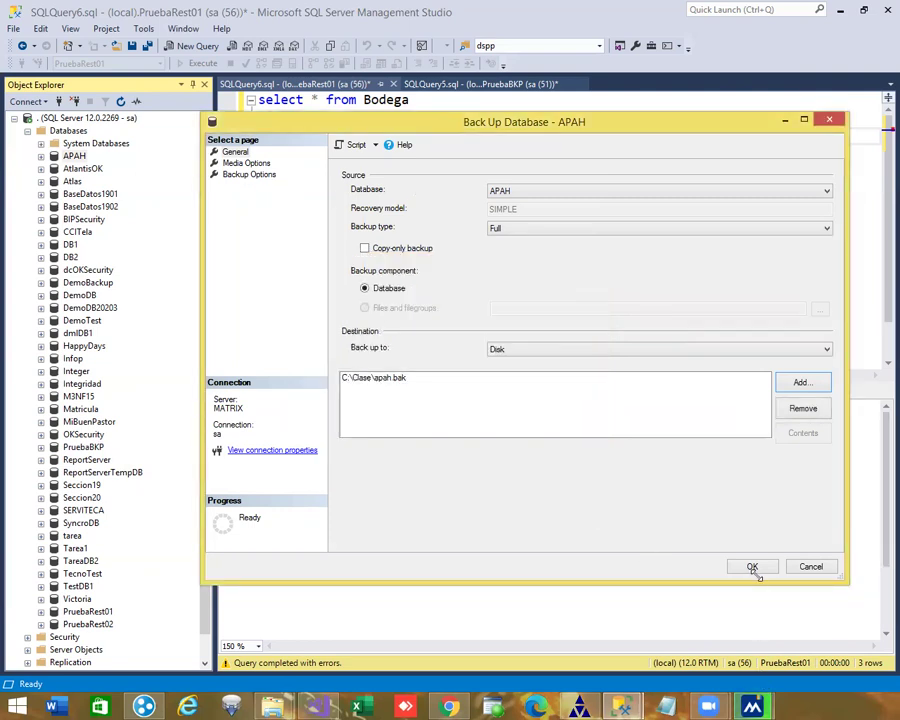
Script the APAH backup action to a new query window and bring the generated script into view
{"action": "left_click", "coordinate": [377, 146]}
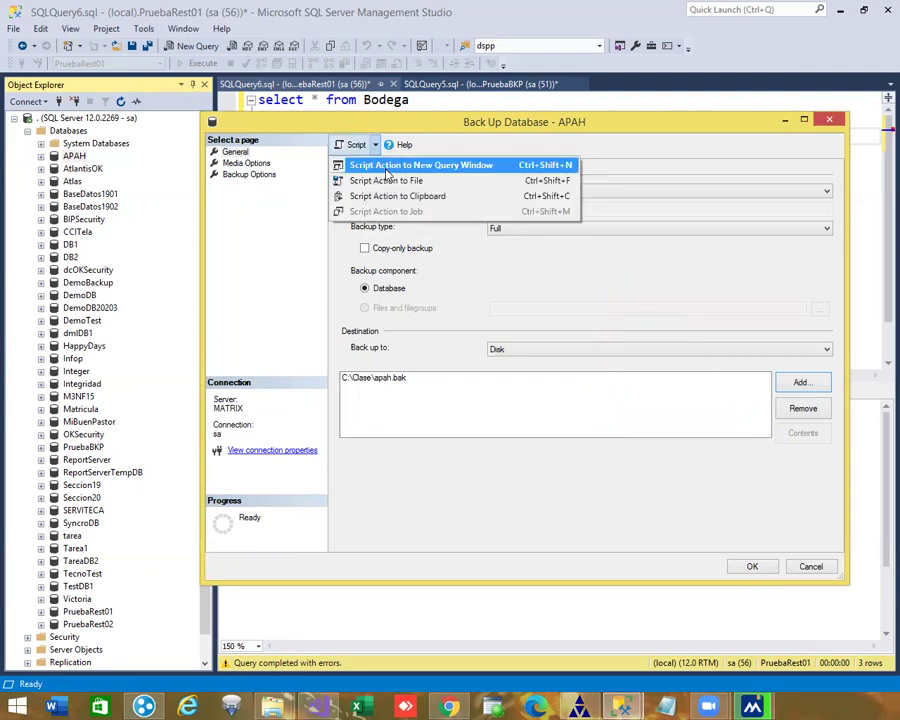
{"action": "left_click", "coordinate": [390, 166]}
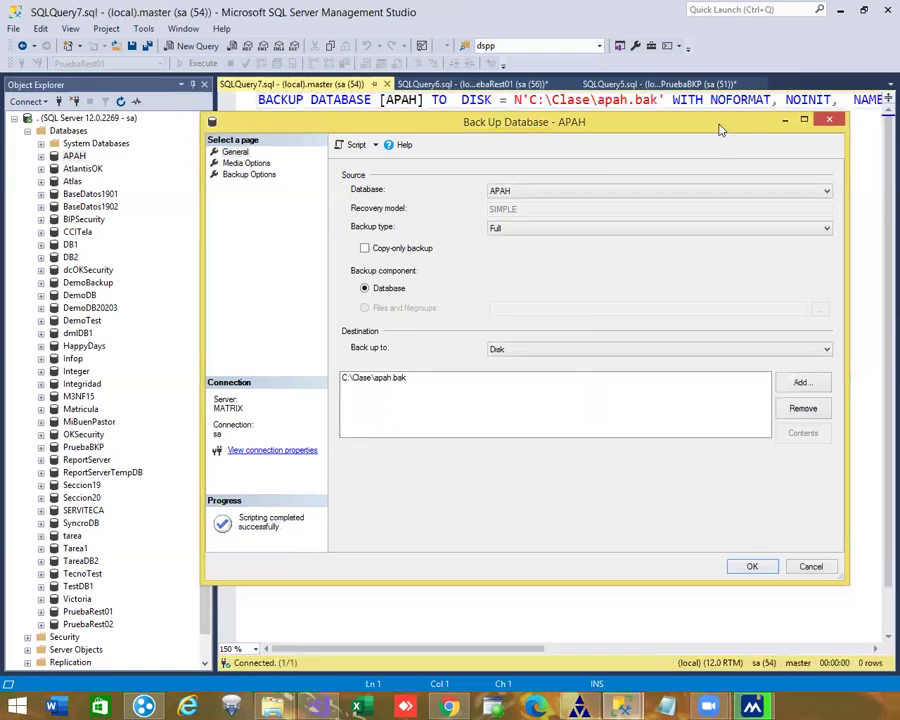
{"action": "left_click_drag", "start_coordinate": [495, 124], "coordinate": [406, 297]}
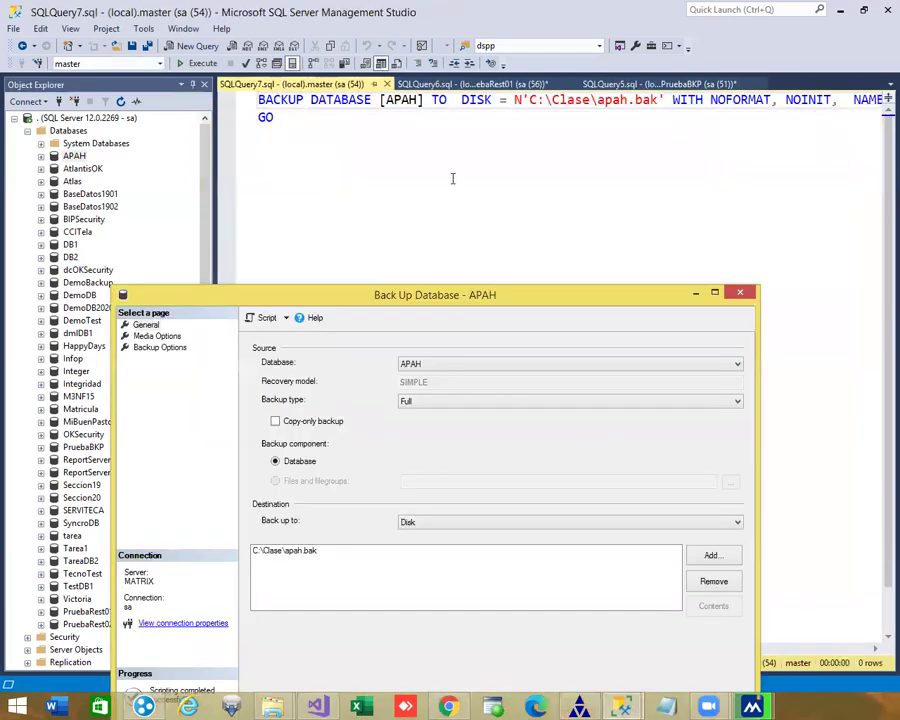
{"action": "left_click", "coordinate": [452, 178]}
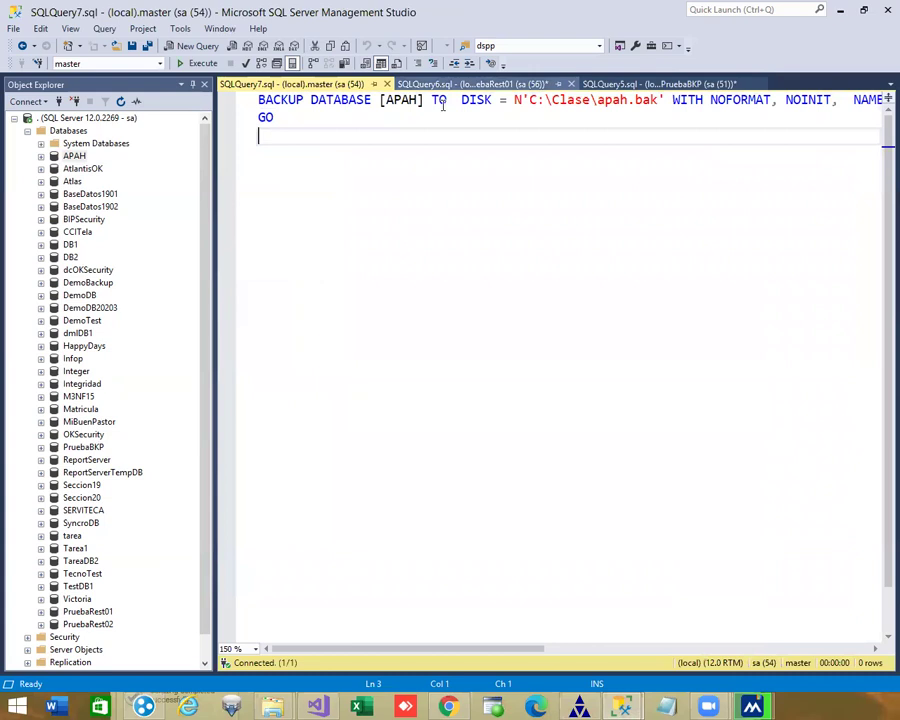
Split the APAH backup statement with line breaks before TO, NOINIT and STATS, and execute the script
{"action": "left_click", "coordinate": [432, 100]}
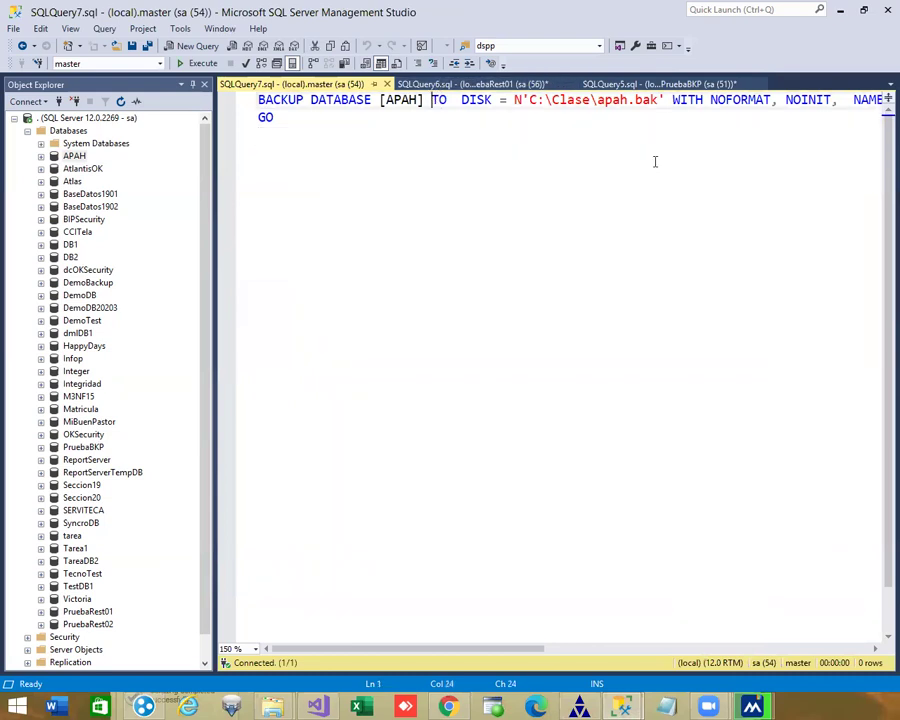
{"action": "key", "text": "Return"}
{"action": "key", "text": "ctrl+Right"}
{"action": "key", "text": "ctrl+Right"}
{"action": "key", "text": "ctrl+Right"}
{"action": "key", "text": "ctrl+Right"}
{"action": "key", "text": "ctrl+Right"}
{"action": "key", "text": "ctrl+Right"}
{"action": "key", "text": "ctrl+Right"}
{"action": "key", "text": "ctrl+Right"}
{"action": "key", "text": "ctrl+Right"}
{"action": "key", "text": "ctrl+Right"}
{"action": "key", "text": "ctrl+Right"}
{"action": "key", "text": "ctrl+Right"}
{"action": "key", "text": "ctrl+Right"}
{"action": "key", "text": "ctrl+Right"}
{"action": "key", "text": "ctrl+Right"}
{"action": "key", "text": "Left"}
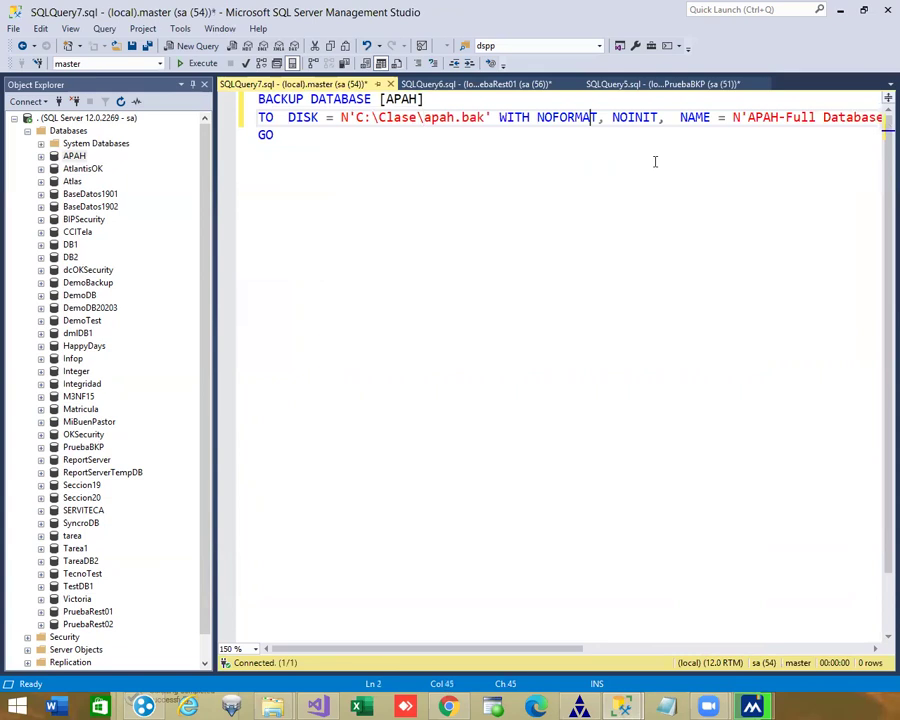
{"action": "key", "text": "ctrl+Right"}
{"action": "key", "text": "ctrl+Right"}
{"action": "key", "text": "Return"}
{"action": "key", "text": "Right"}
{"action": "key", "text": "Right"}
{"action": "key", "text": "Right"}
{"action": "key", "text": "Right"}
{"action": "key", "text": "Right"}
{"action": "key", "text": "Right"}
{"action": "key", "text": "Right"}
{"action": "key", "text": "Right"}
{"action": "key", "text": "Right"}
{"action": "key", "text": "Right"}
{"action": "key", "text": "Right"}
{"action": "key", "text": "Right"}
{"action": "key", "text": "Right"}
{"action": "key", "text": "Right"}
{"action": "key", "text": "Right"}
{"action": "key", "text": "Right"}
{"action": "key", "text": "Right"}
{"action": "key", "text": "Right"}
{"action": "key", "text": "Right"}
{"action": "key", "text": "Right"}
{"action": "key", "text": "Right"}
{"action": "key", "text": "Right"}
{"action": "key", "text": "Right"}
{"action": "key", "text": "Right"}
{"action": "key", "text": "Right"}
{"action": "key", "text": "Right"}
{"action": "key", "text": "Right"}
{"action": "key", "text": "Right"}
{"action": "key", "text": "Right"}
{"action": "key", "text": "Right"}
{"action": "key", "text": "Right"}
{"action": "key", "text": "Right"}
{"action": "key", "text": "Right"}
{"action": "key", "text": "Right"}
{"action": "key", "text": "Right"}
{"action": "key", "text": "Right"}
{"action": "key", "text": "Right"}
{"action": "key", "text": "Right"}
{"action": "key", "text": "Right"}
{"action": "key", "text": "Right"}
{"action": "key", "text": "Right"}
{"action": "key", "text": "Right"}
{"action": "key", "text": "Right"}
{"action": "key", "text": "Right"}
{"action": "key", "text": "Right"}
{"action": "key", "text": "Right"}
{"action": "key", "text": "Return"}
{"action": "key", "text": "Down"}
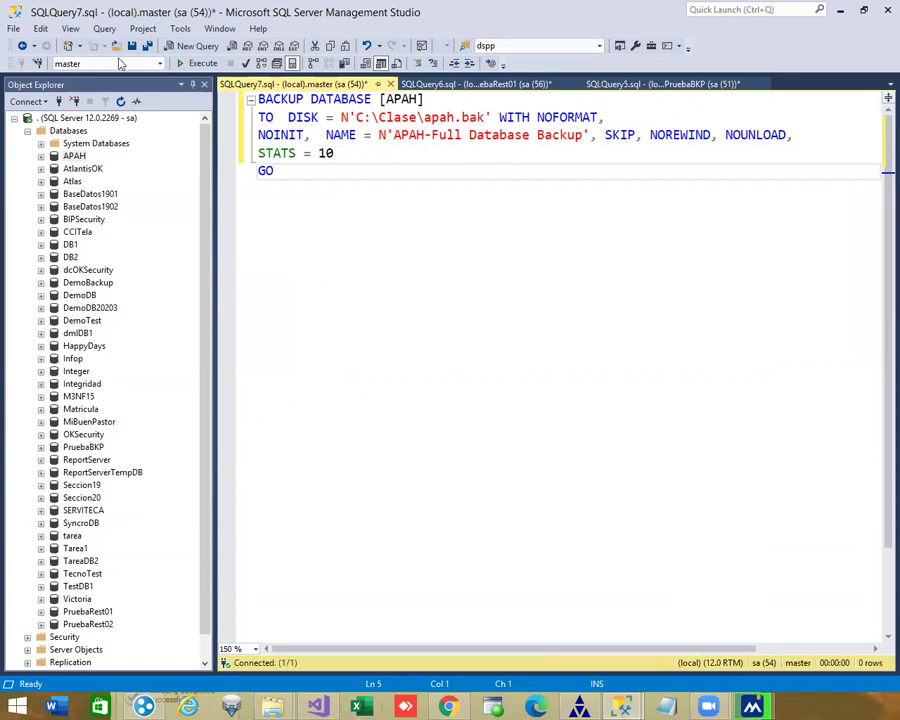
{"action": "left_click", "coordinate": [203, 64]}
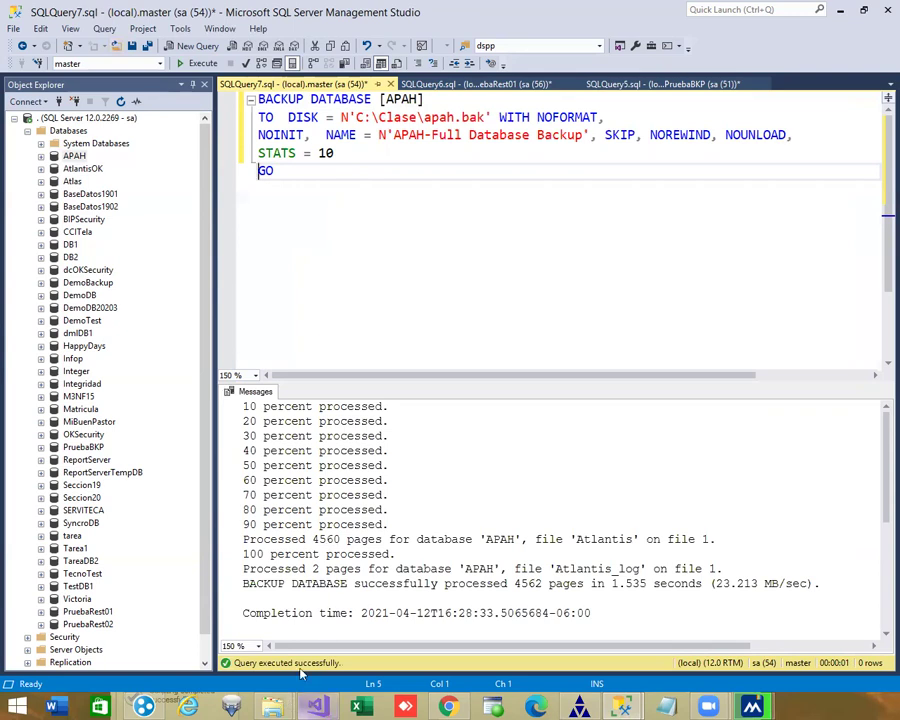
Switch to File Explorer, check the apah.bak file in the C:\Clase folder, and return to the query
{"action": "left_click", "coordinate": [288, 704]}
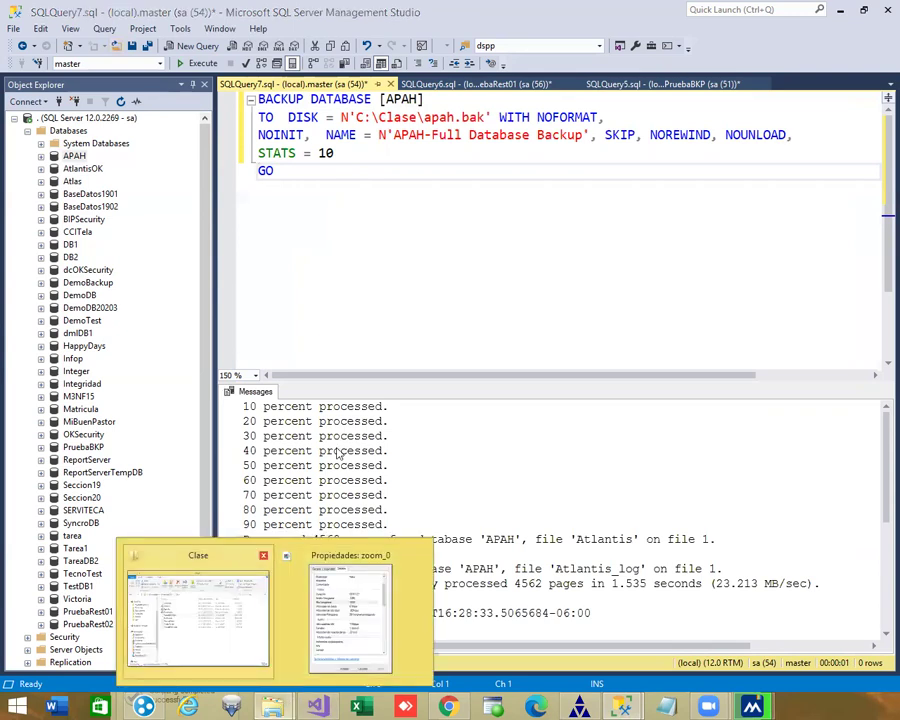
{"action": "left_click", "coordinate": [247, 563]}
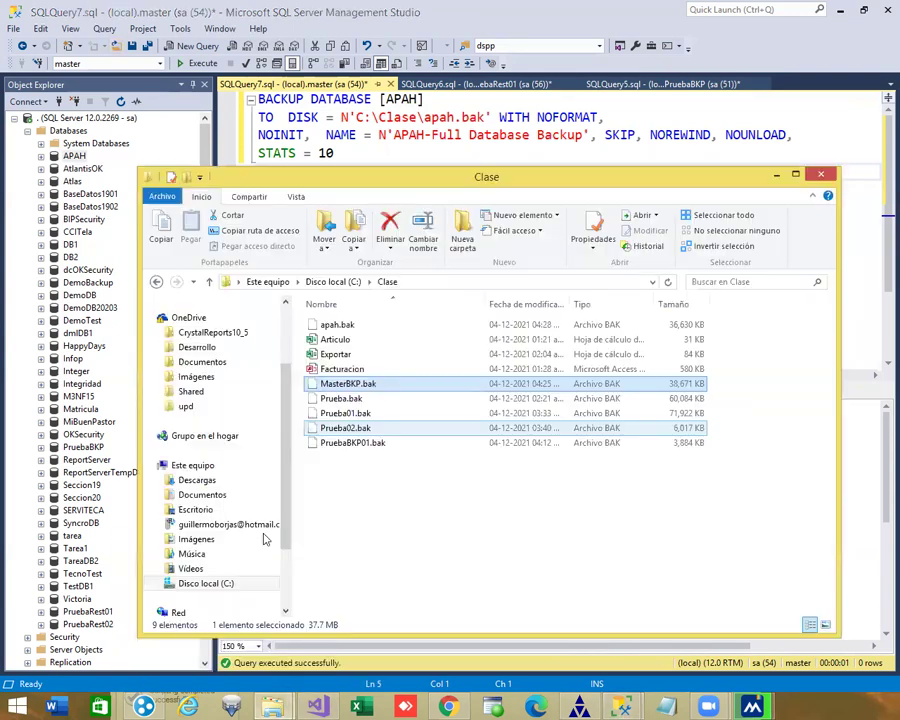
{"action": "left_click", "coordinate": [338, 496]}
{"action": "left_click", "coordinate": [322, 549]}
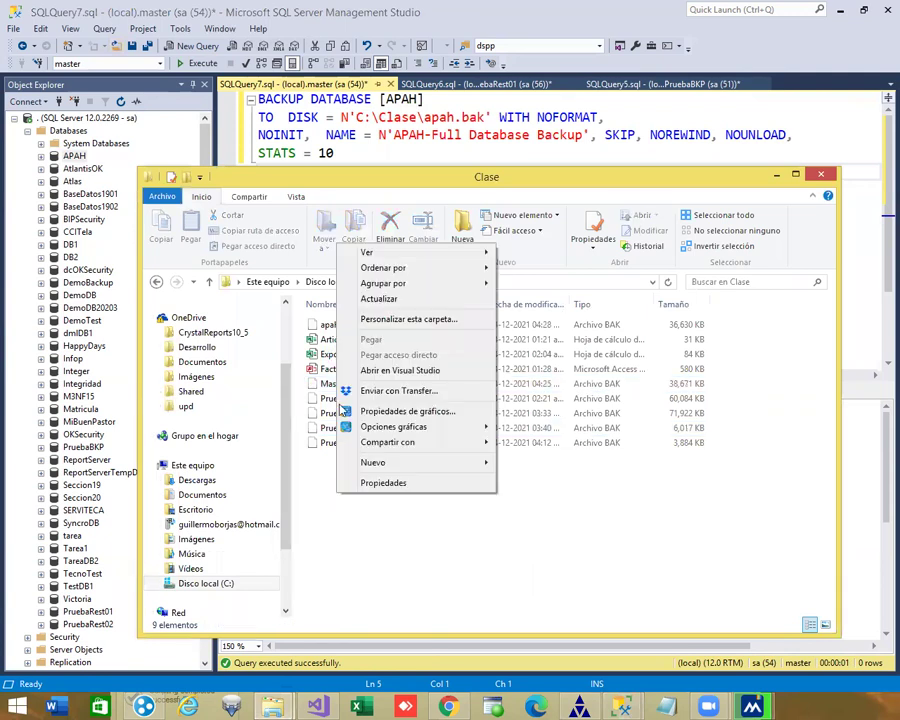
{"action": "left_click", "coordinate": [342, 326]}
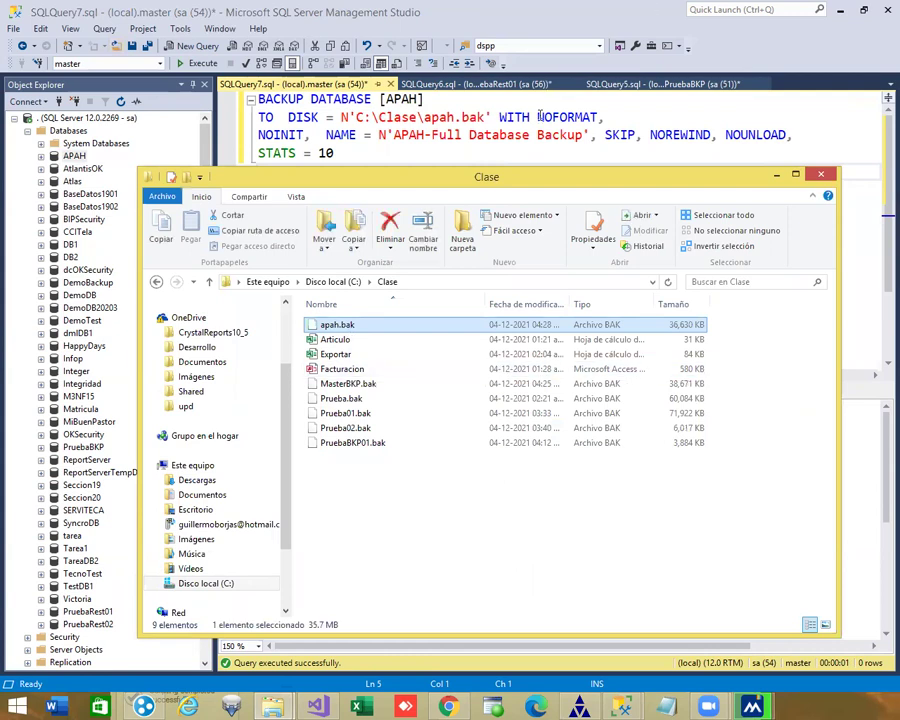
{"action": "left_click", "coordinate": [683, 153]}
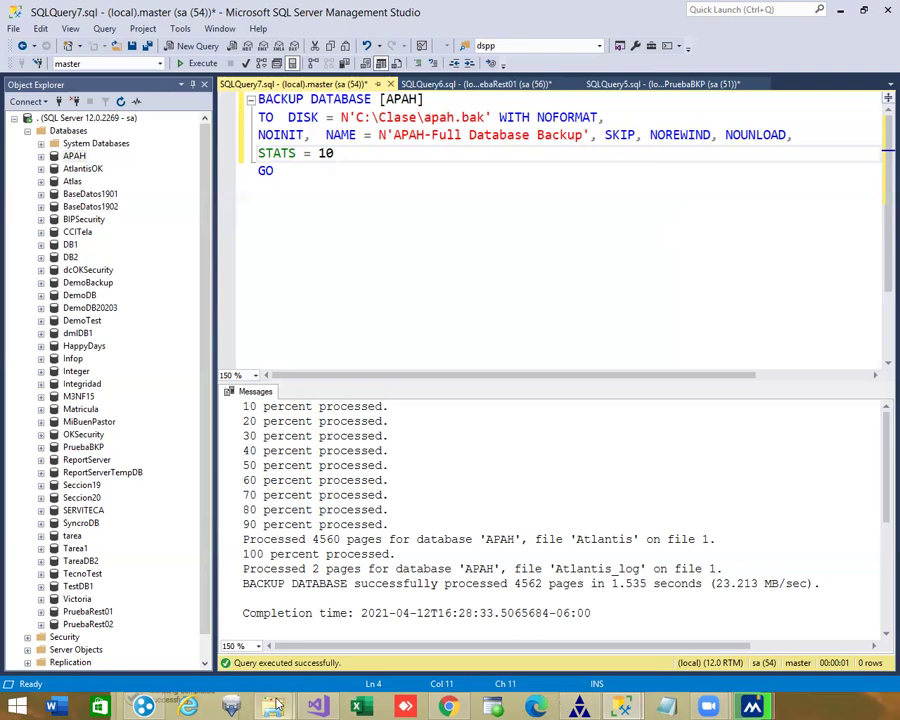
Browse to the C:\Data folder in File Explorer and examine the BaseDatos1901 and BaseDatos1902 data and log files
{"action": "mouse_move", "coordinate": [278, 705]}
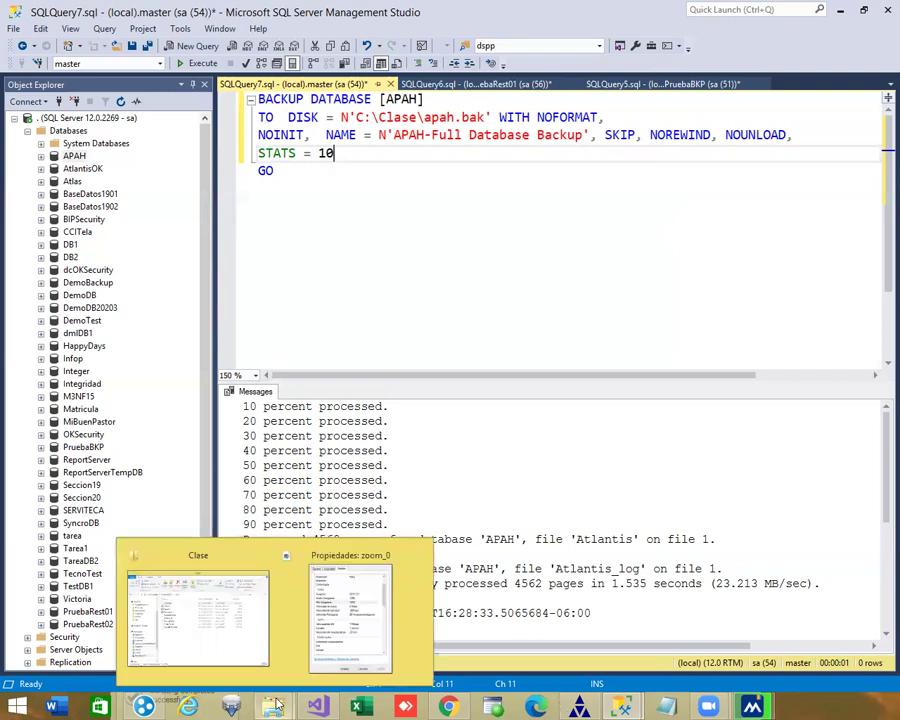
{"action": "left_click", "coordinate": [217, 558]}
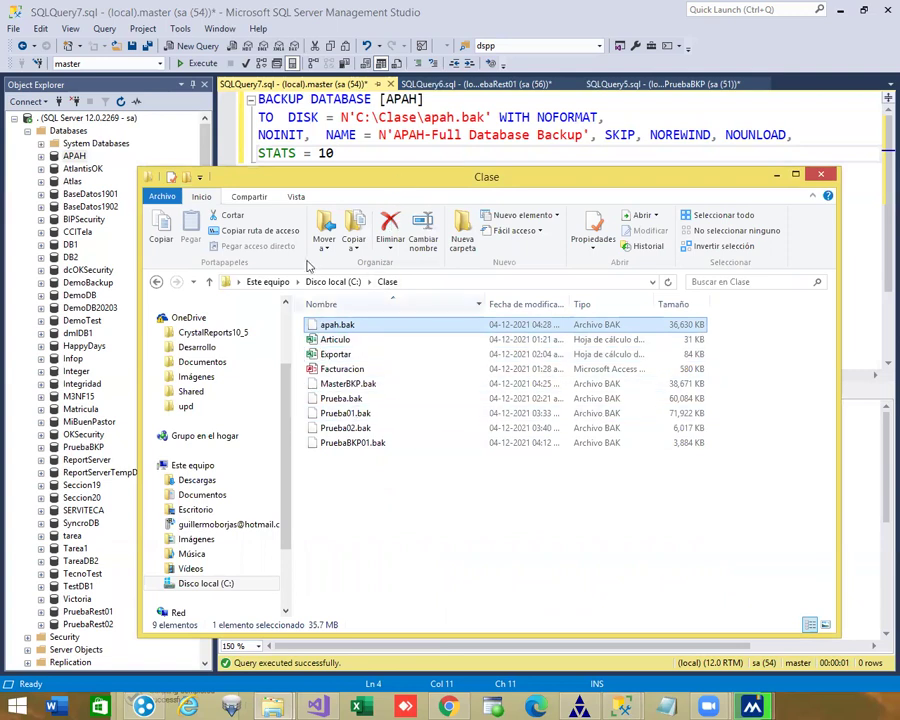
{"action": "left_click", "coordinate": [333, 282]}
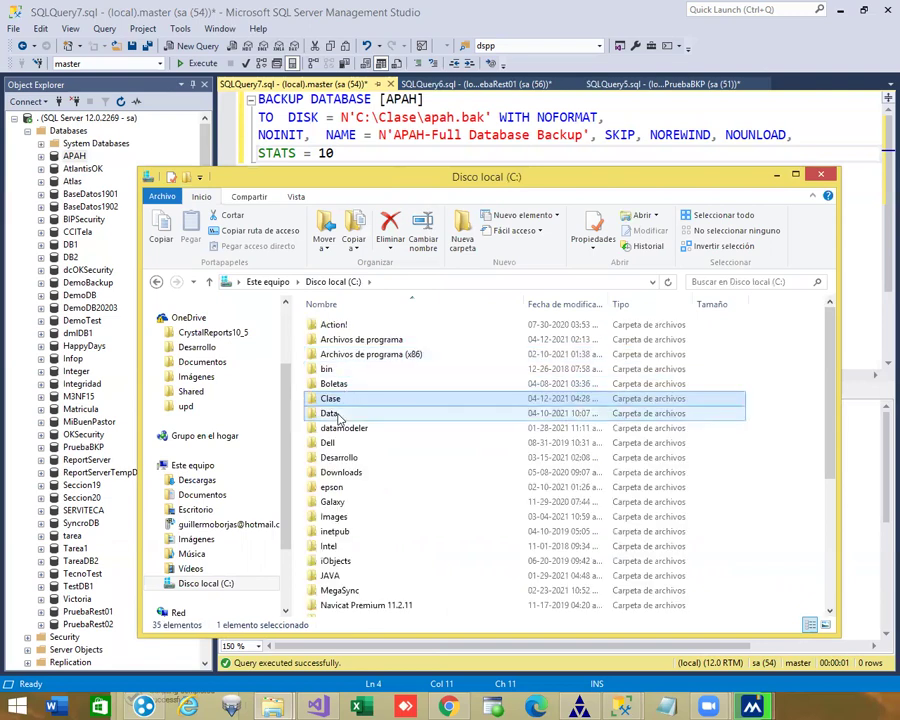
{"action": "double_click", "coordinate": [332, 414]}
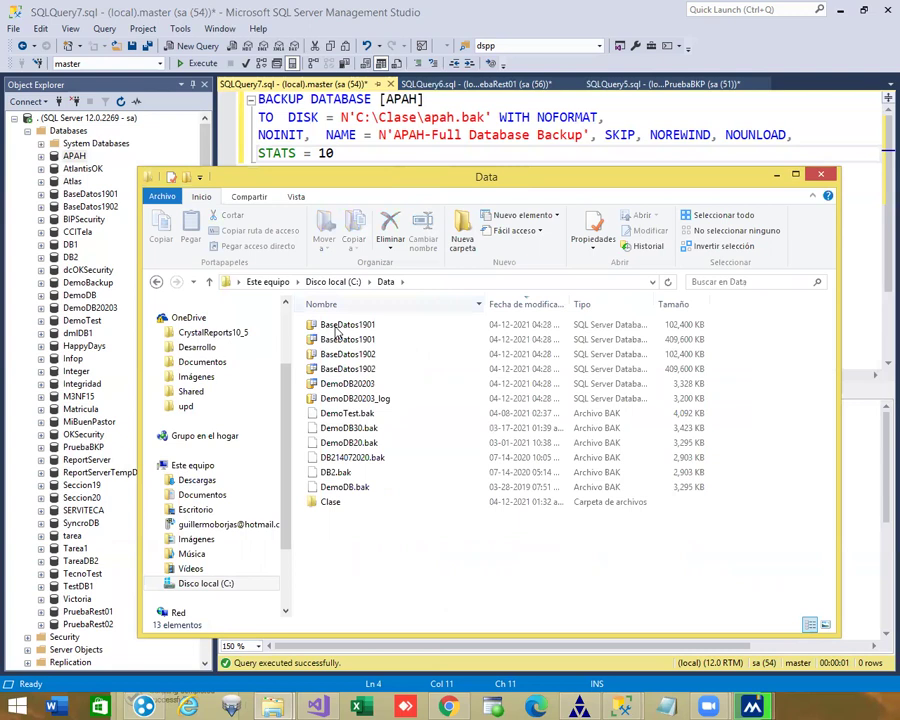
{"action": "left_click", "coordinate": [336, 330]}
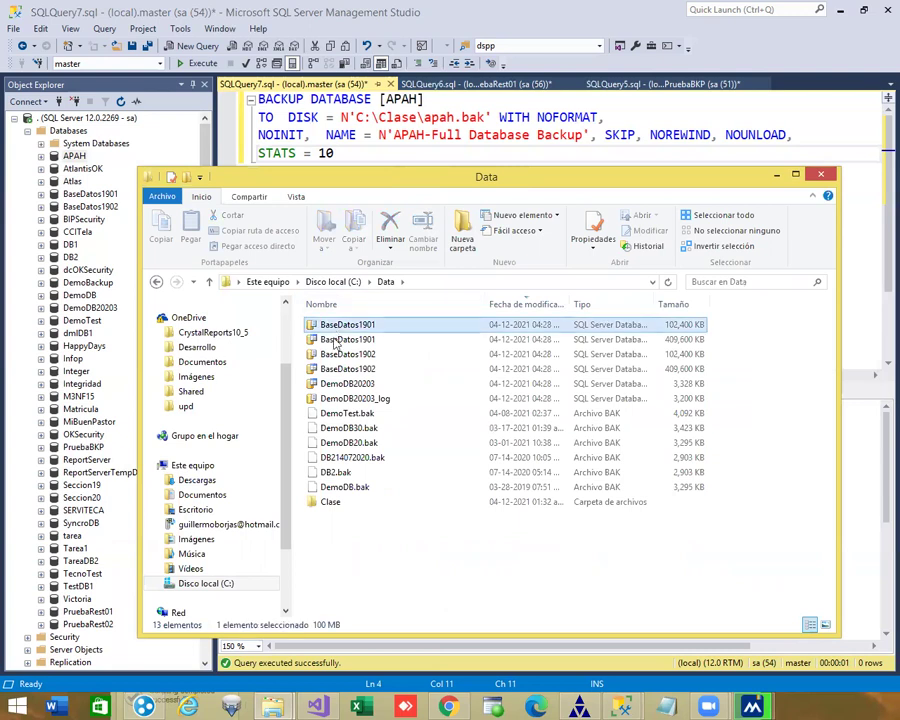
{"action": "left_click", "coordinate": [335, 341]}
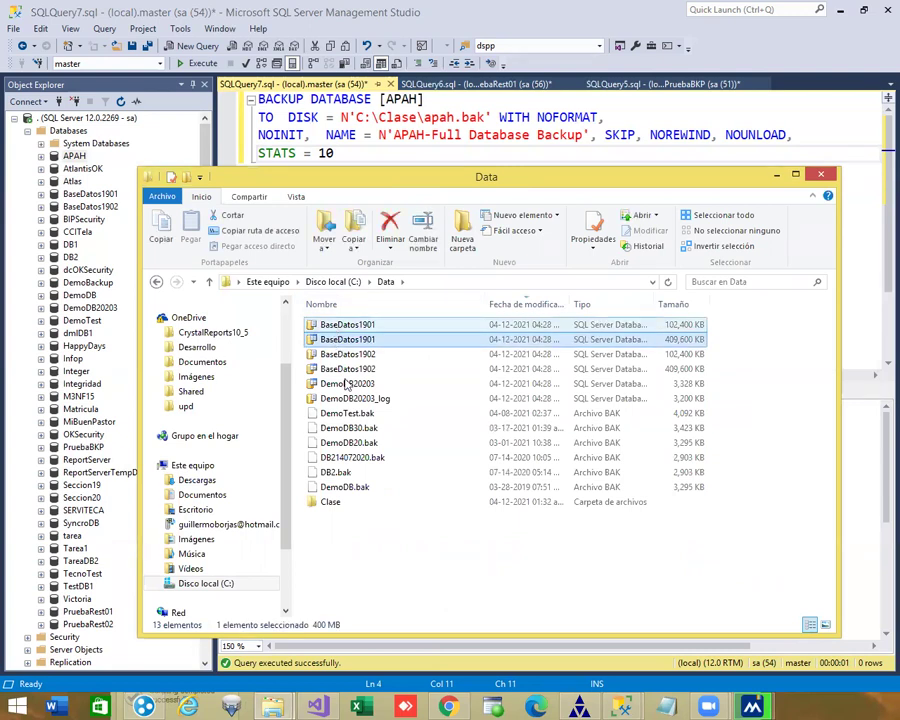
{"action": "left_click", "coordinate": [338, 369], "text": "ctrl"}
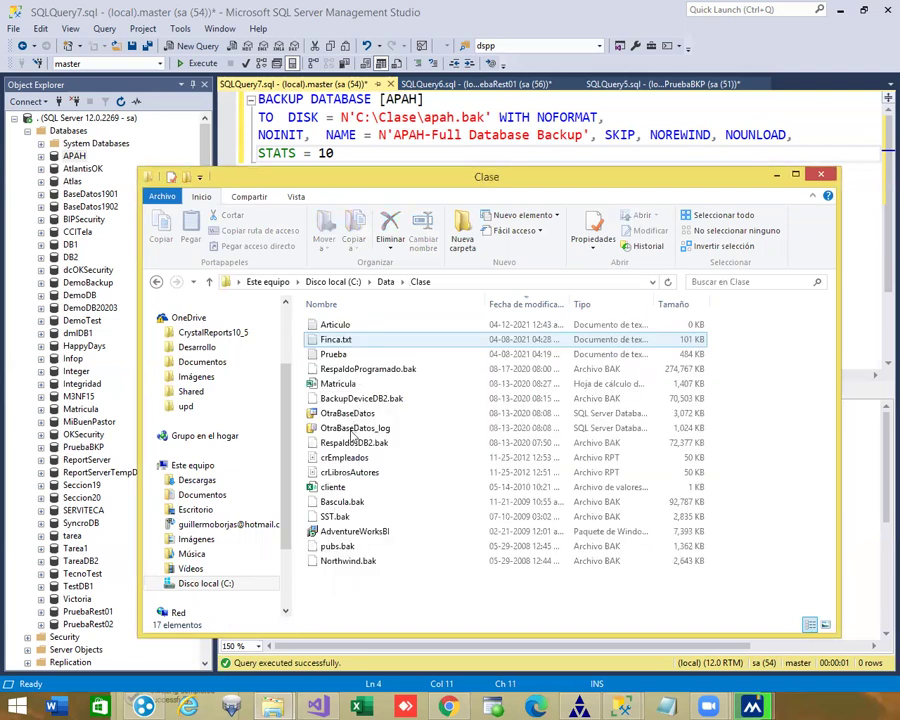
Examine the OtraBaseDatos data and log files in C:\Data\Clase, and return to SQL Server Management Studio
{"action": "left_click", "coordinate": [354, 427]}
{"action": "left_click", "coordinate": [350, 412]}
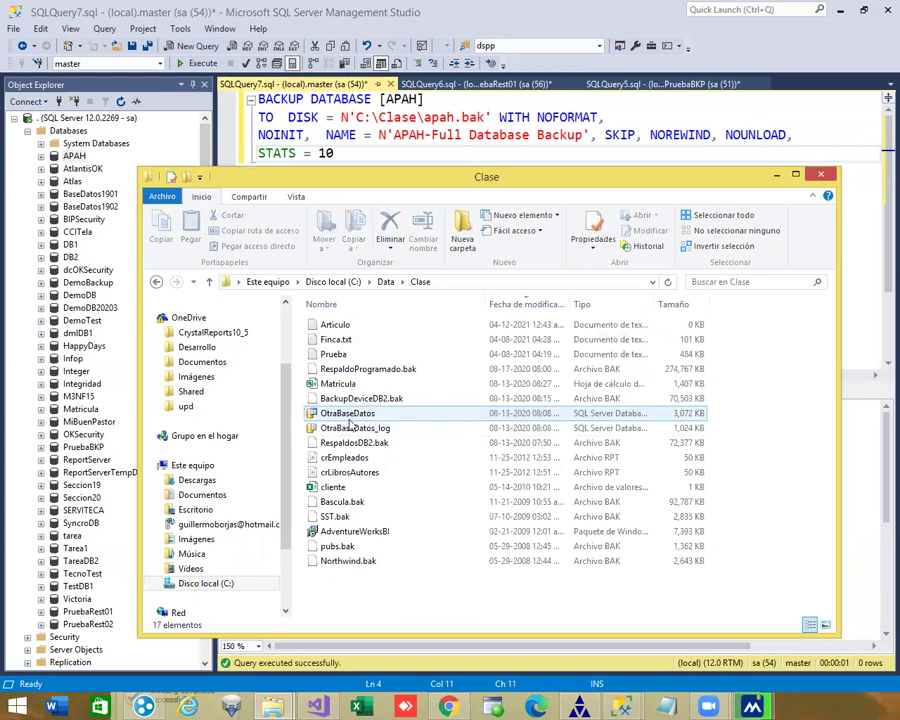
{"action": "left_click", "coordinate": [350, 412]}
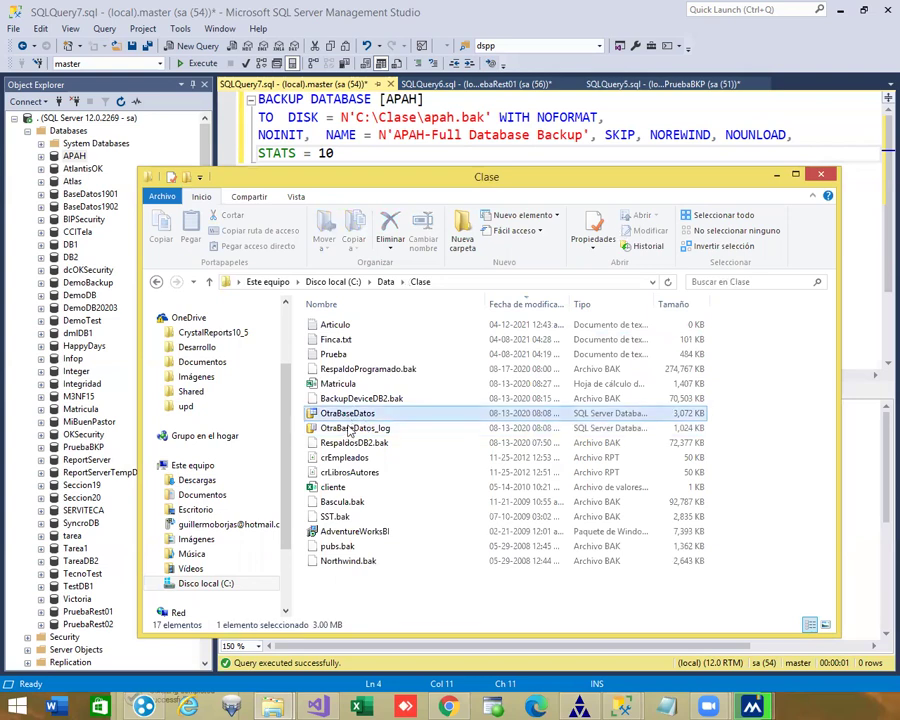
{"action": "left_click", "coordinate": [352, 428]}
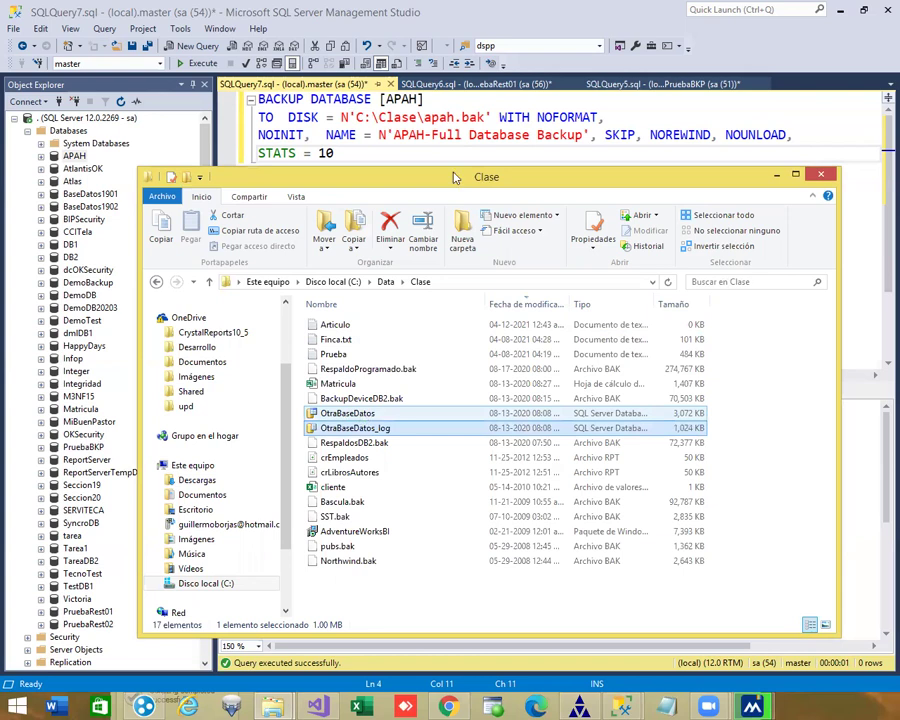
{"action": "left_click", "coordinate": [431, 134]}
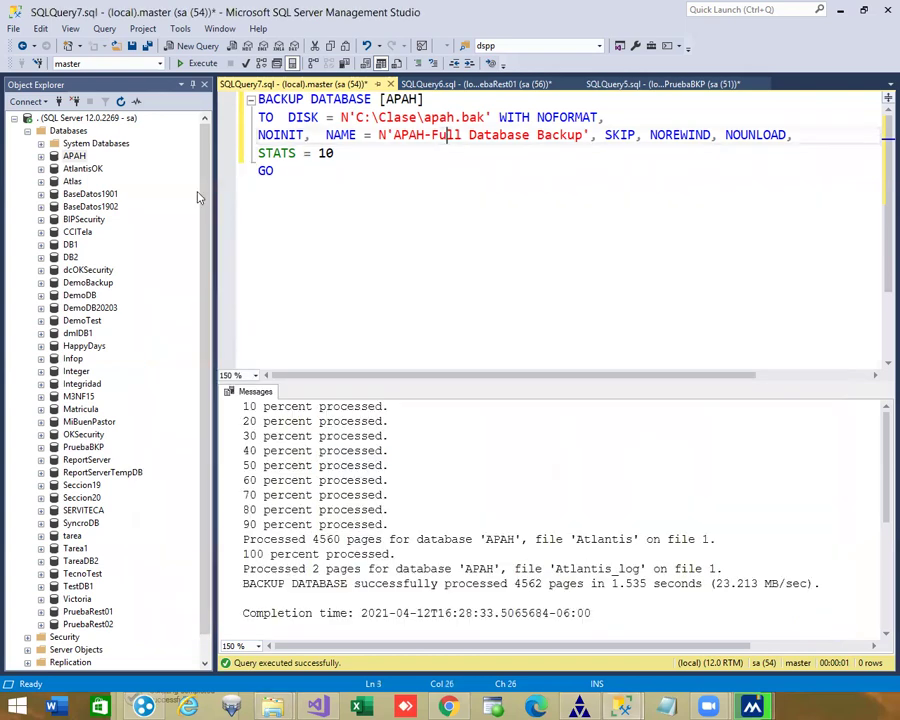
Open the Attach Databases task and add OtraBaseDatos.mdf from the C:\Data\Clase folder as the database to attach
{"action": "right_click", "coordinate": [68, 132]}
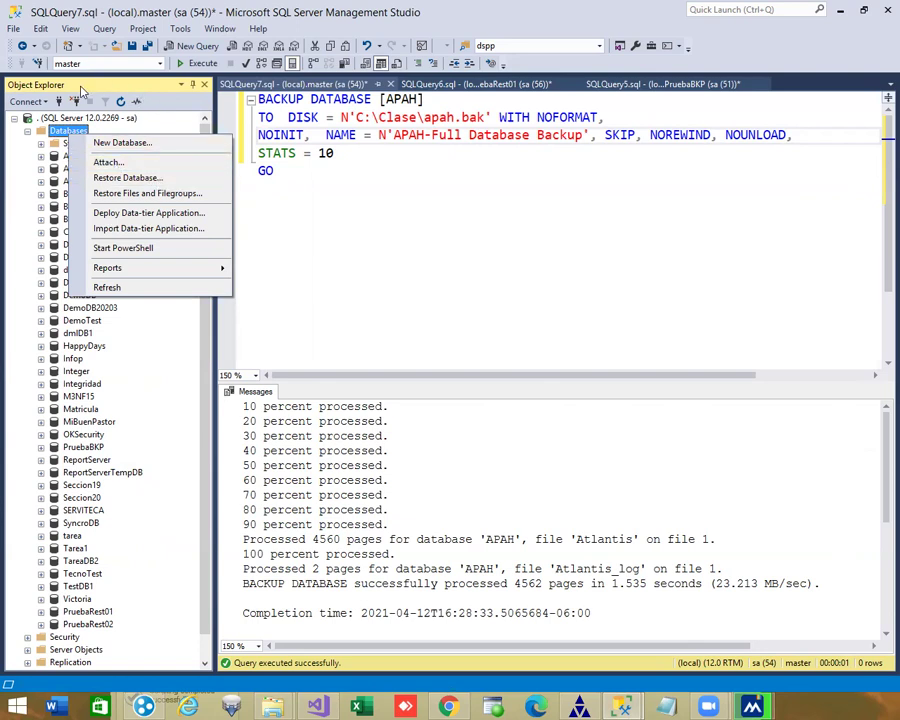
{"action": "left_click", "coordinate": [108, 162]}
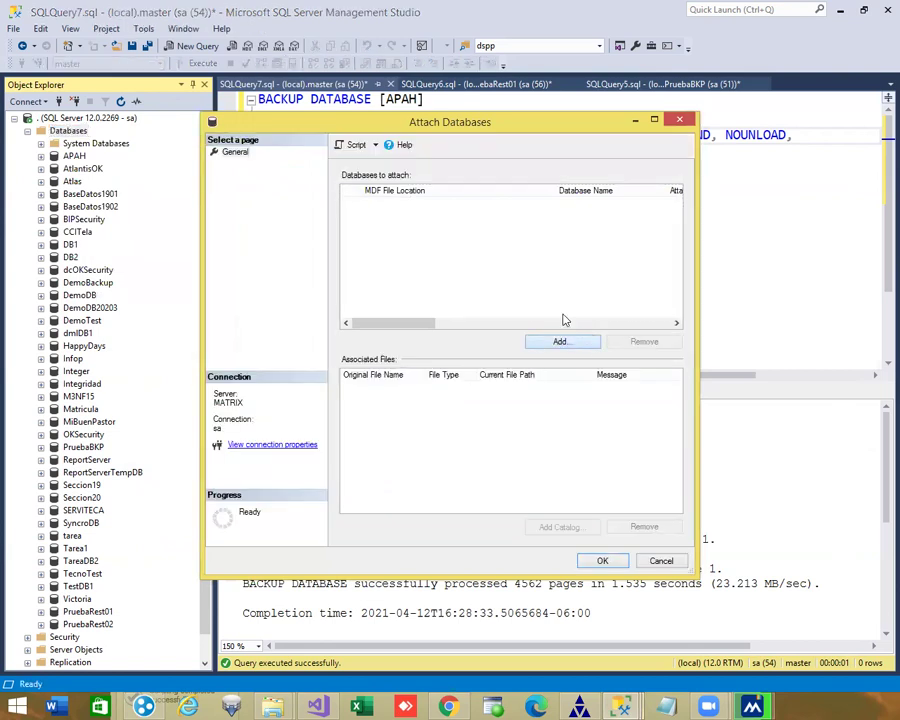
{"action": "left_click", "coordinate": [560, 341]}
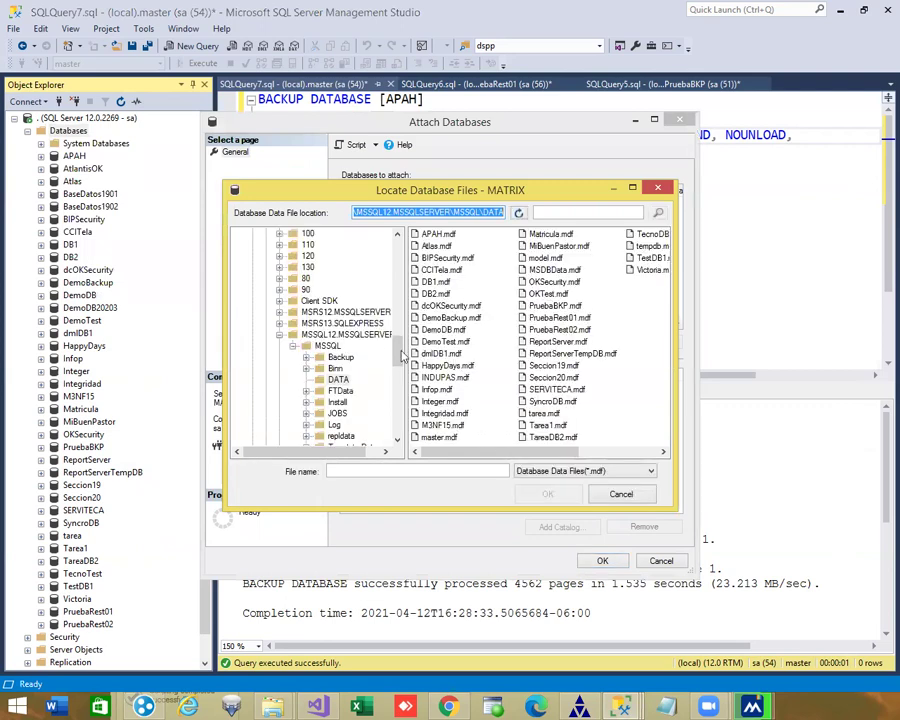
{"action": "scroll", "coordinate": [347, 270], "scroll_direction": "up", "scroll_amount": 10}
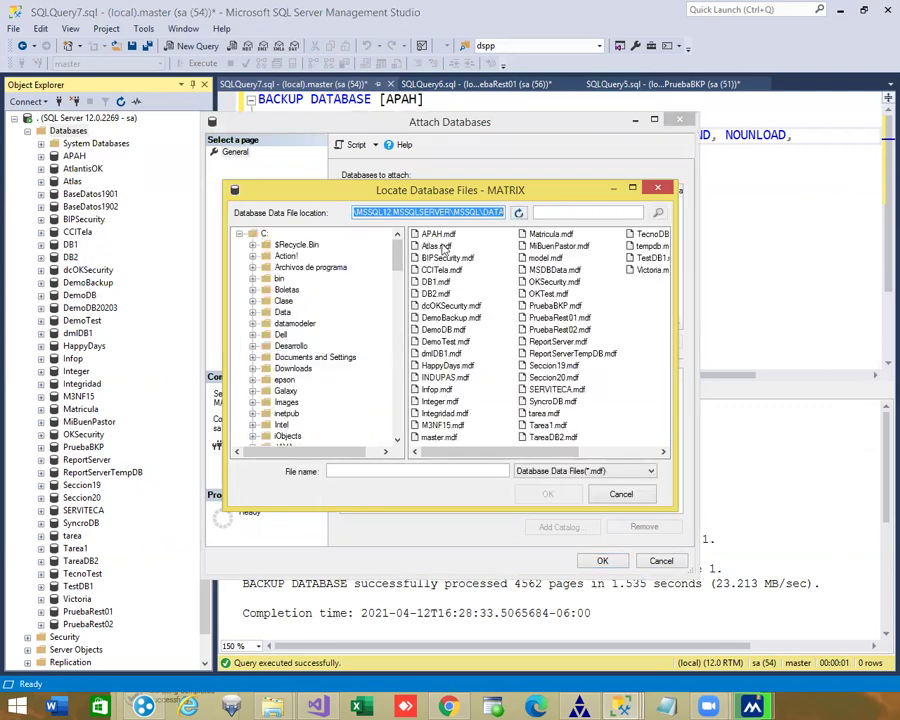
{"action": "left_click", "coordinate": [282, 307]}
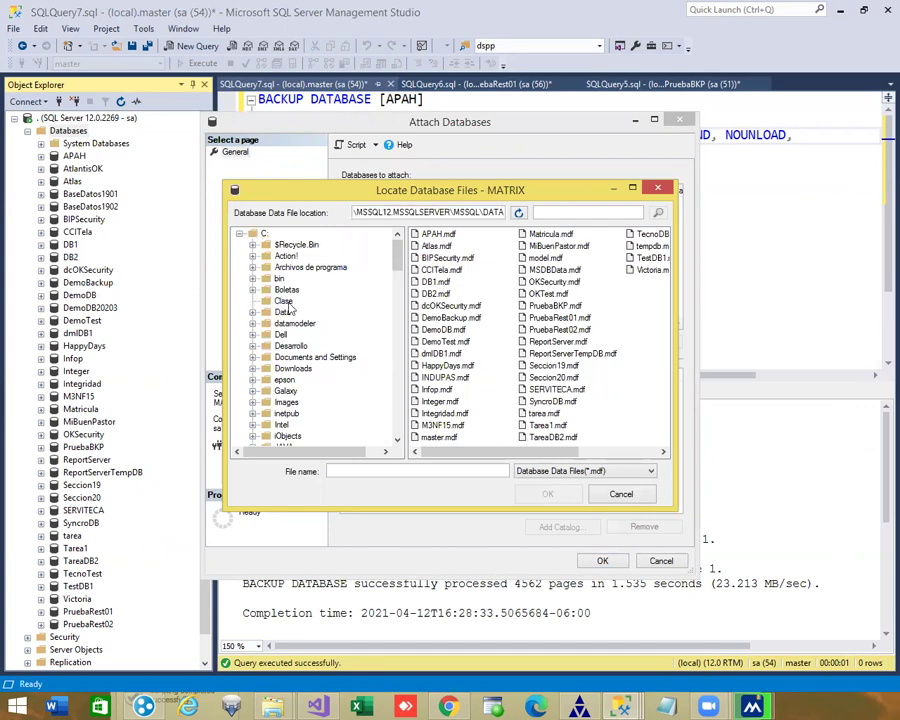
{"action": "left_click", "coordinate": [284, 301]}
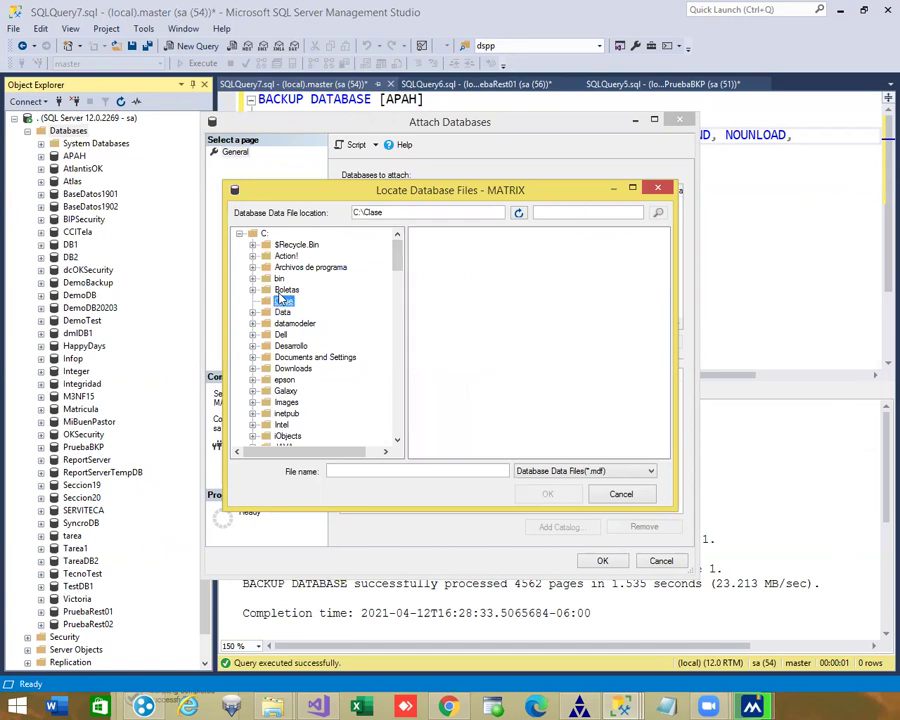
{"action": "left_click", "coordinate": [253, 313]}
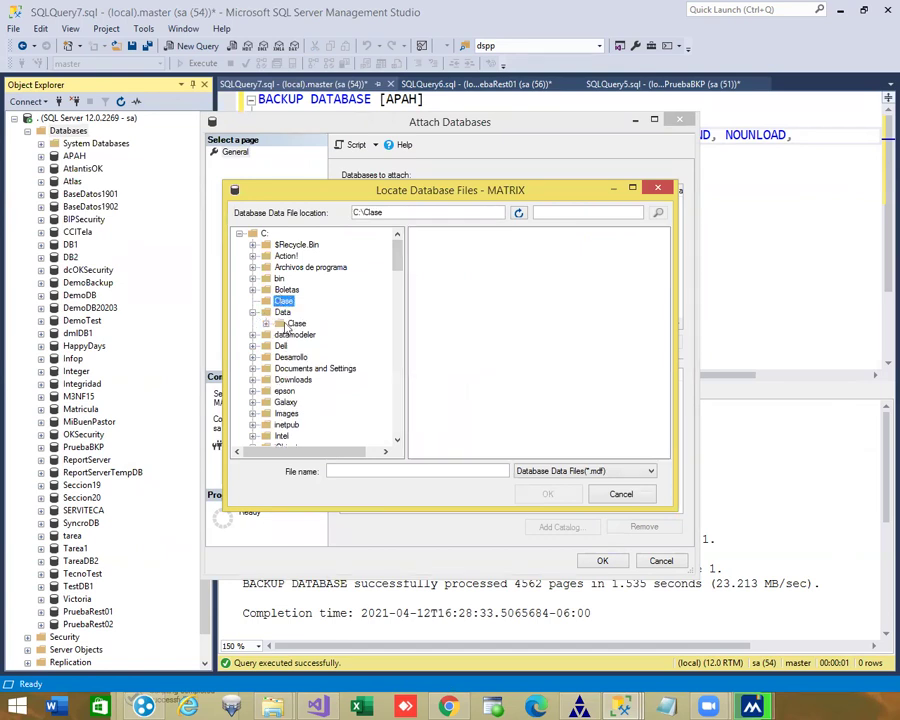
{"action": "left_click", "coordinate": [290, 325]}
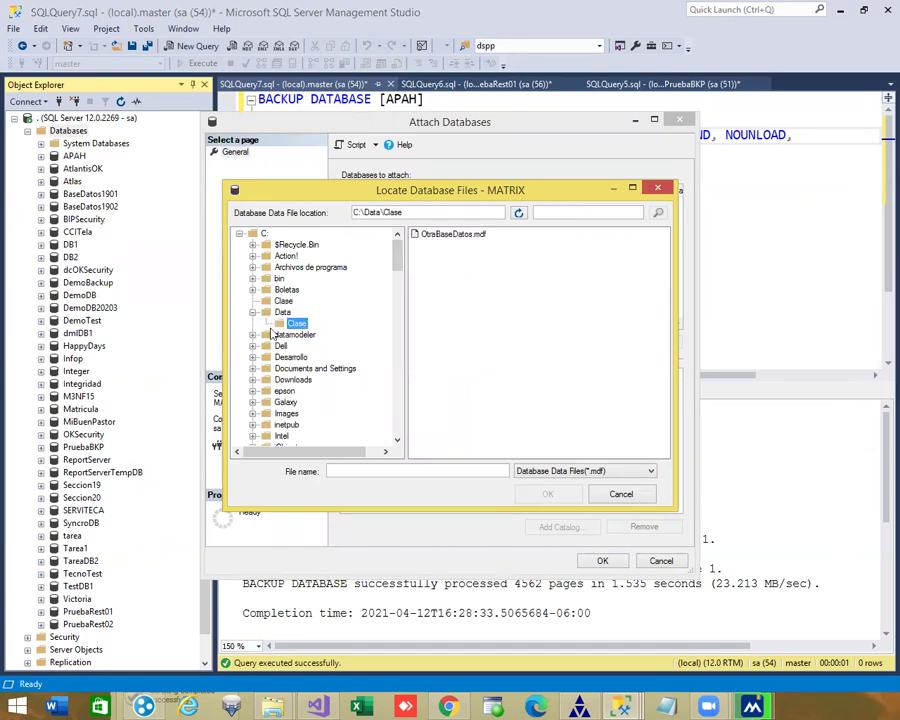
{"action": "left_click", "coordinate": [282, 313]}
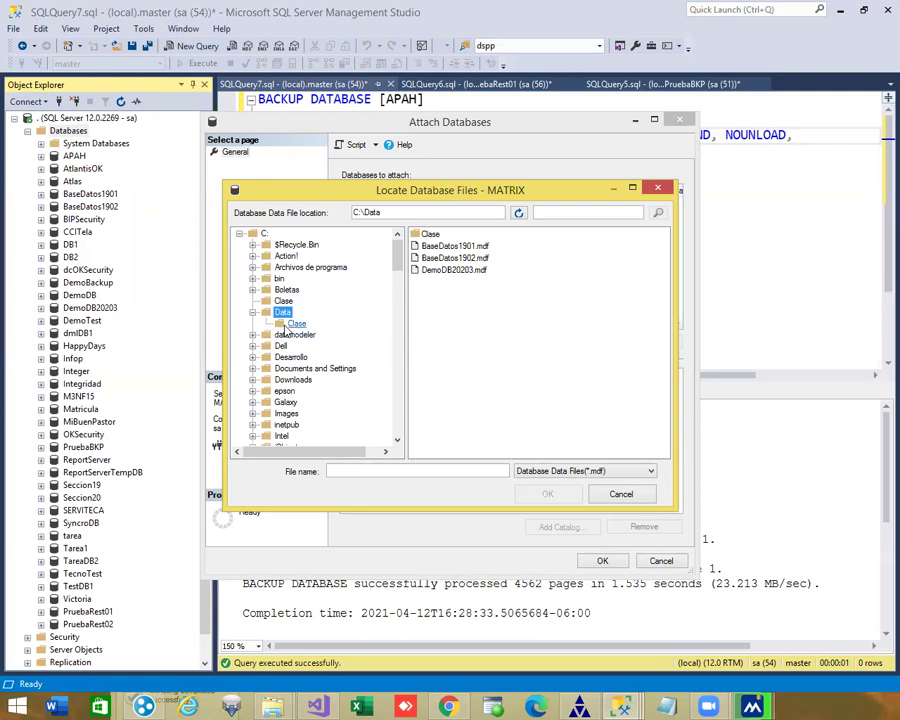
{"action": "left_click", "coordinate": [295, 324]}
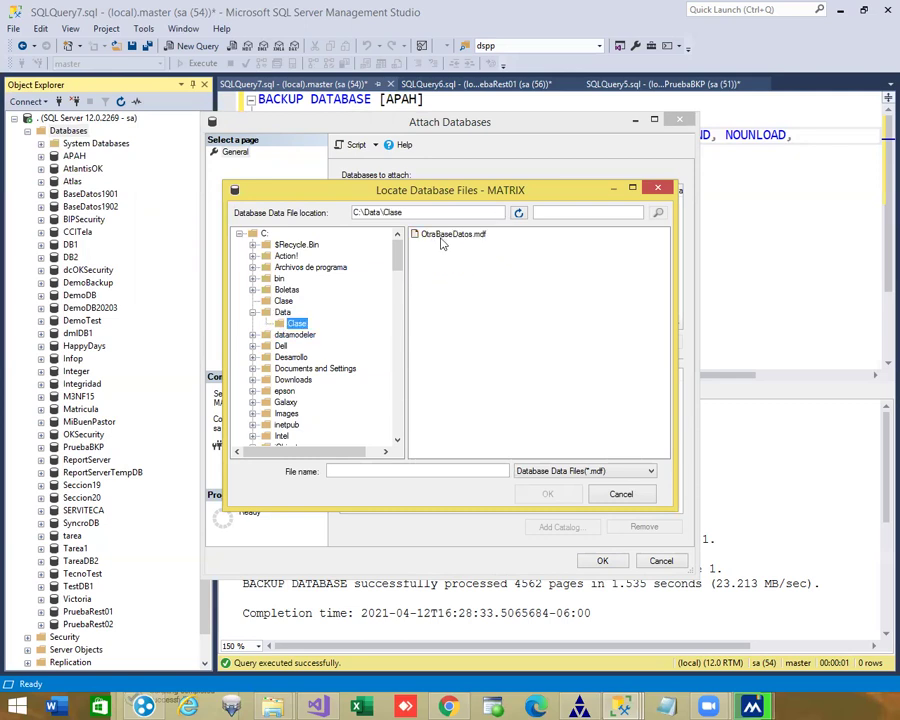
{"action": "double_click", "coordinate": [445, 236]}
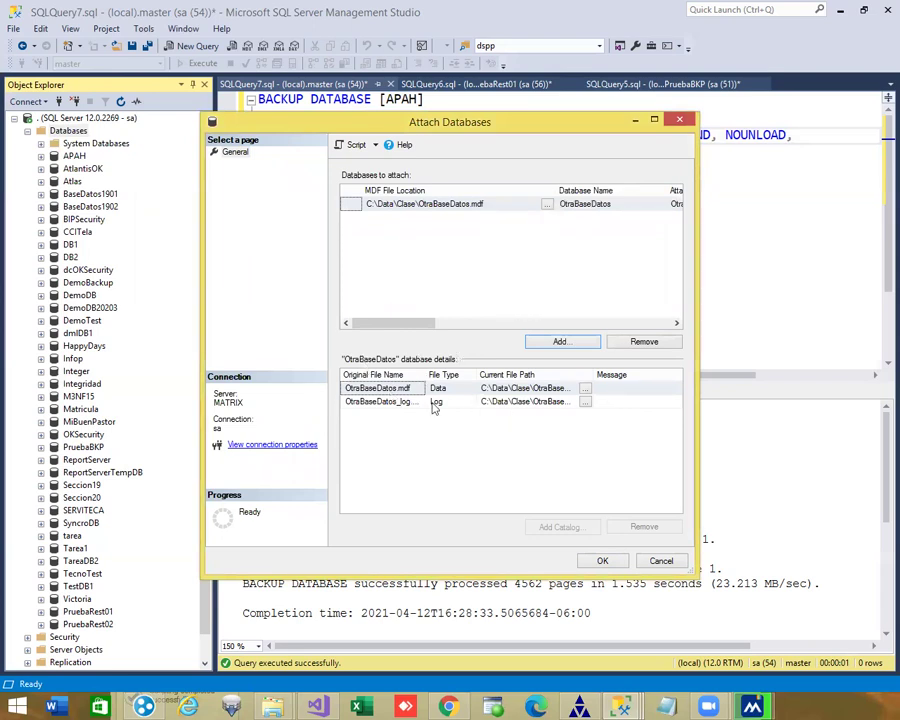
Try to attach the OtraBaseDatos database, dismiss the error and leave the Attach Databases dialog
{"action": "left_click", "coordinate": [621, 562]}
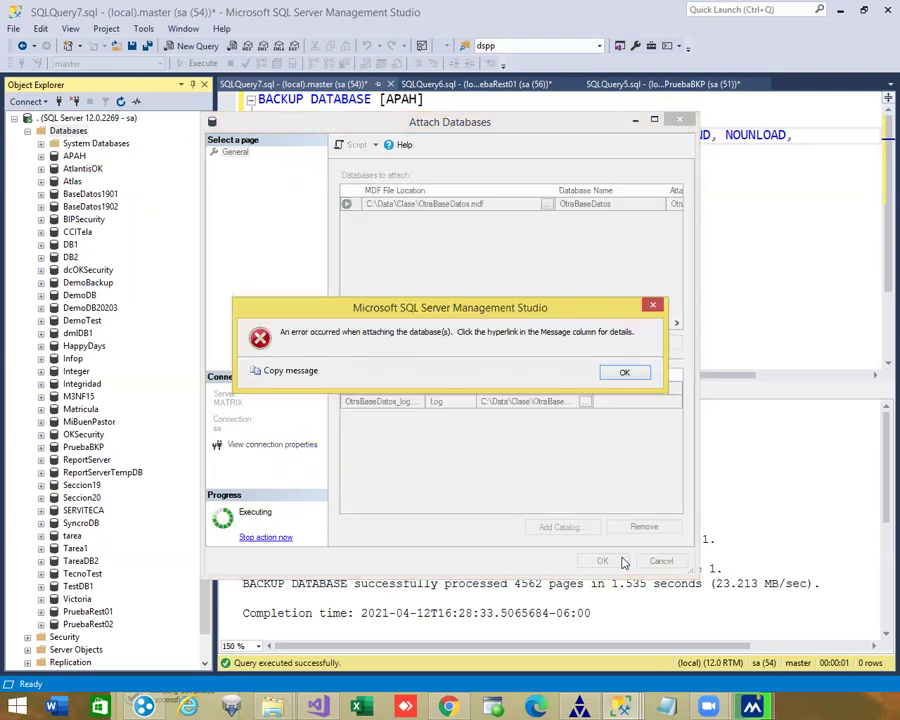
{"action": "left_click", "coordinate": [617, 373]}
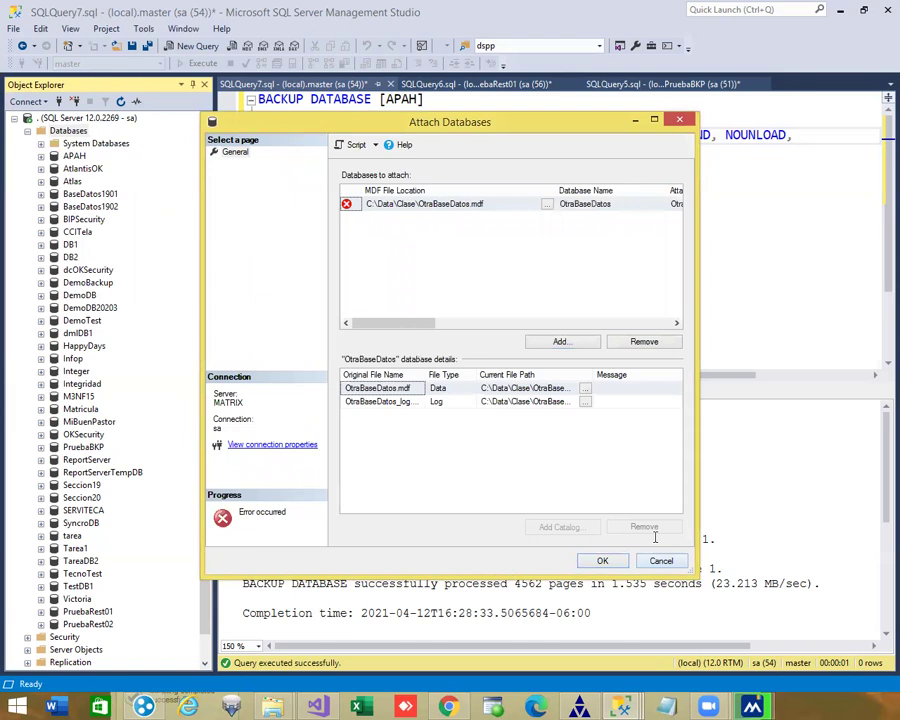
{"action": "key", "text": "Escape"}
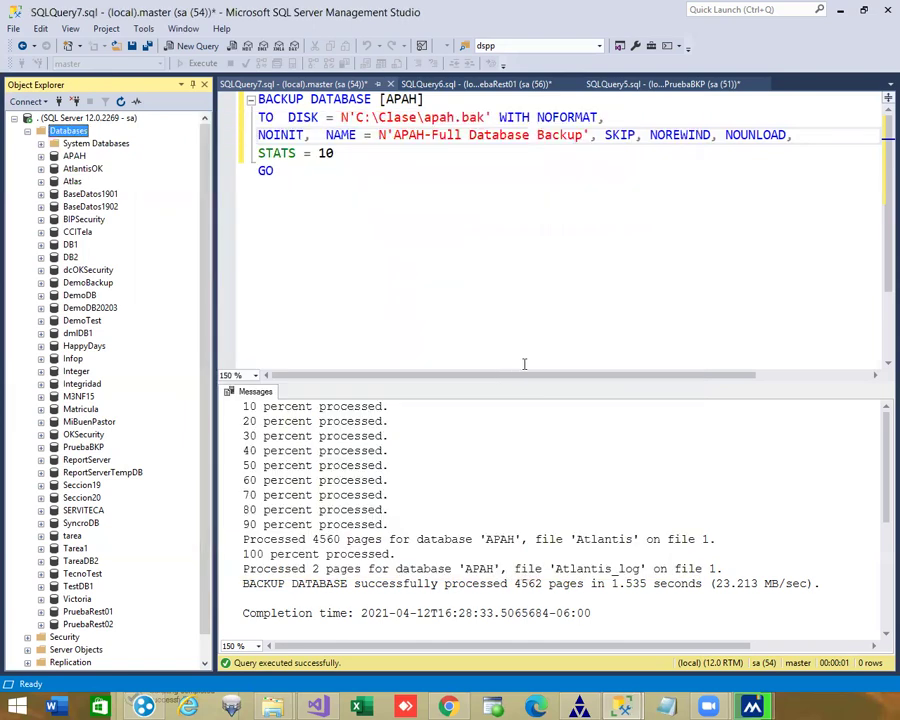
{"action": "right_click", "coordinate": [71, 157]}
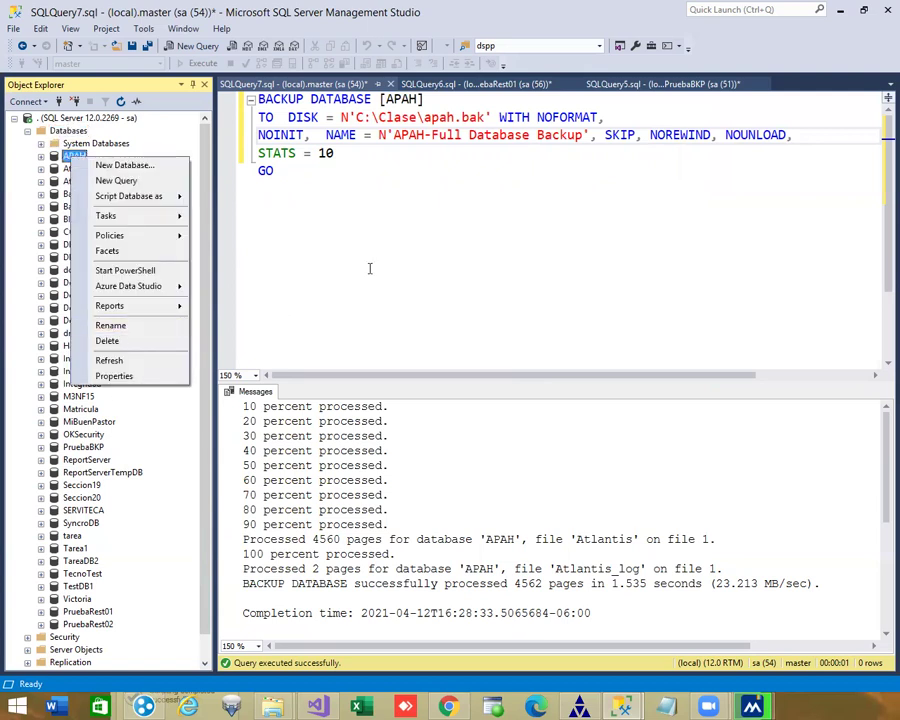
{"action": "key", "text": "Escape"}
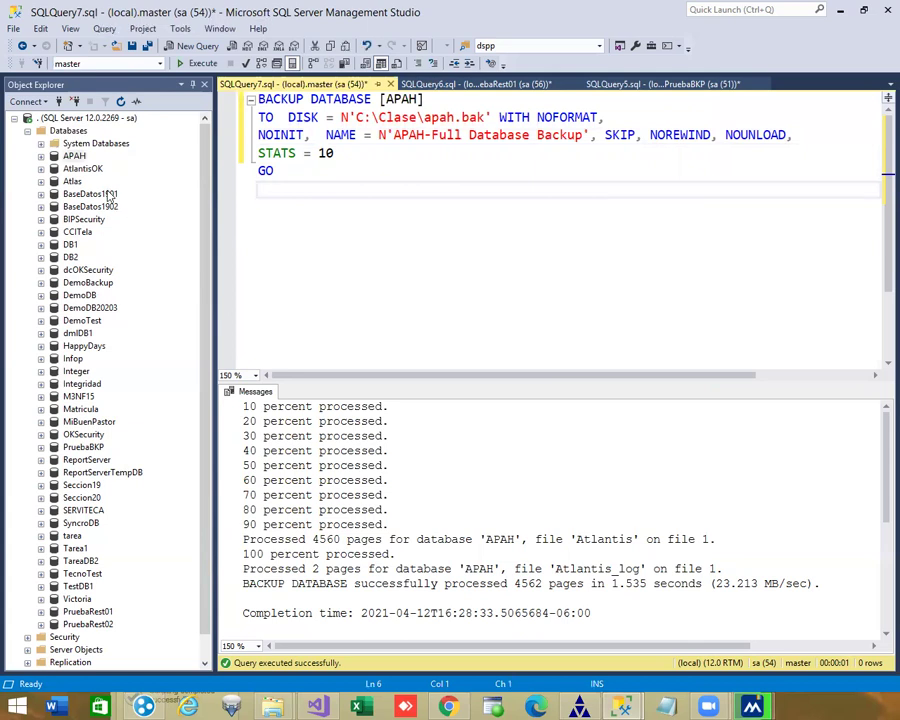
{"action": "right_click", "coordinate": [75, 183]}
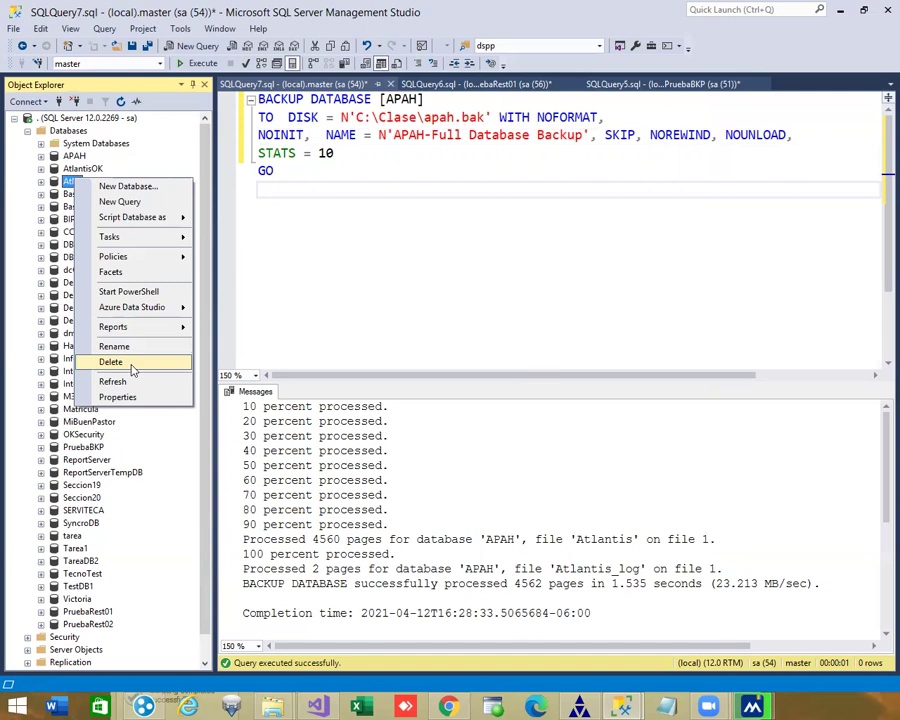
{"action": "left_click", "coordinate": [340, 257]}
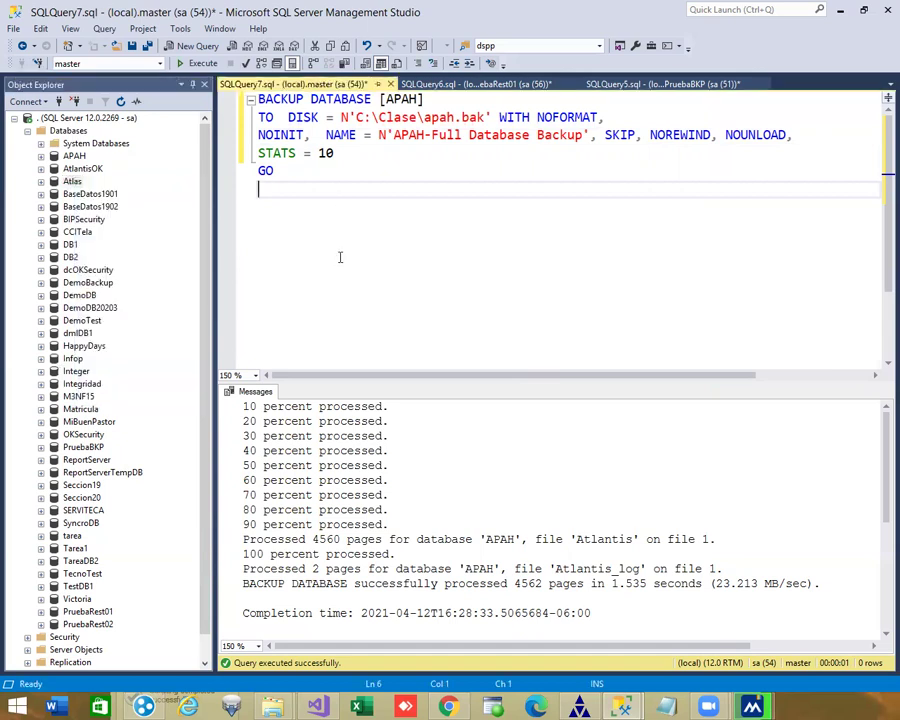
{"action": "right_click", "coordinate": [78, 157]}
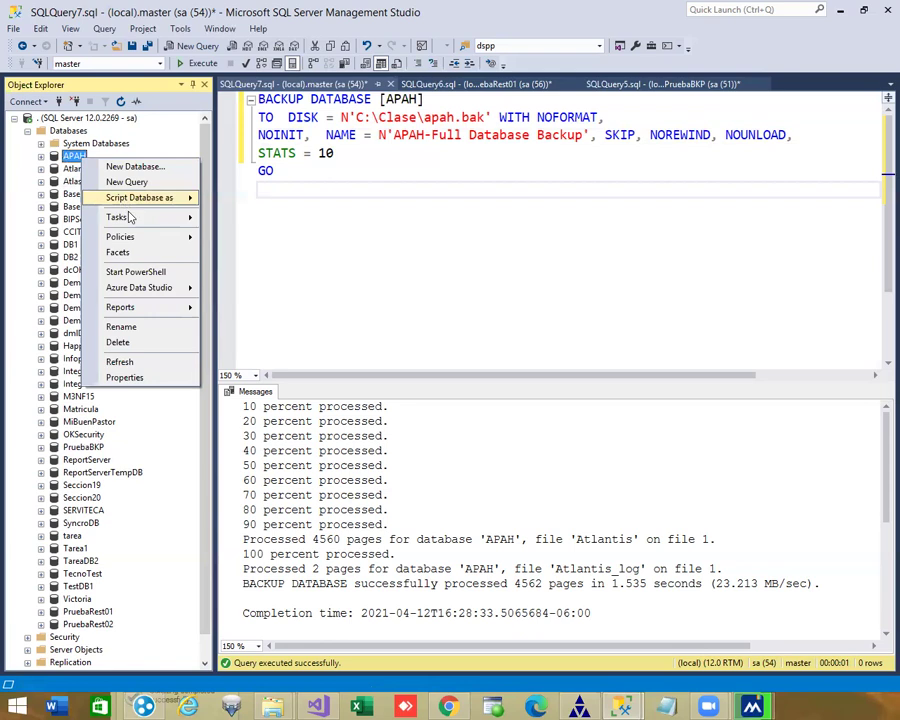
{"action": "mouse_move", "coordinate": [160, 218]}
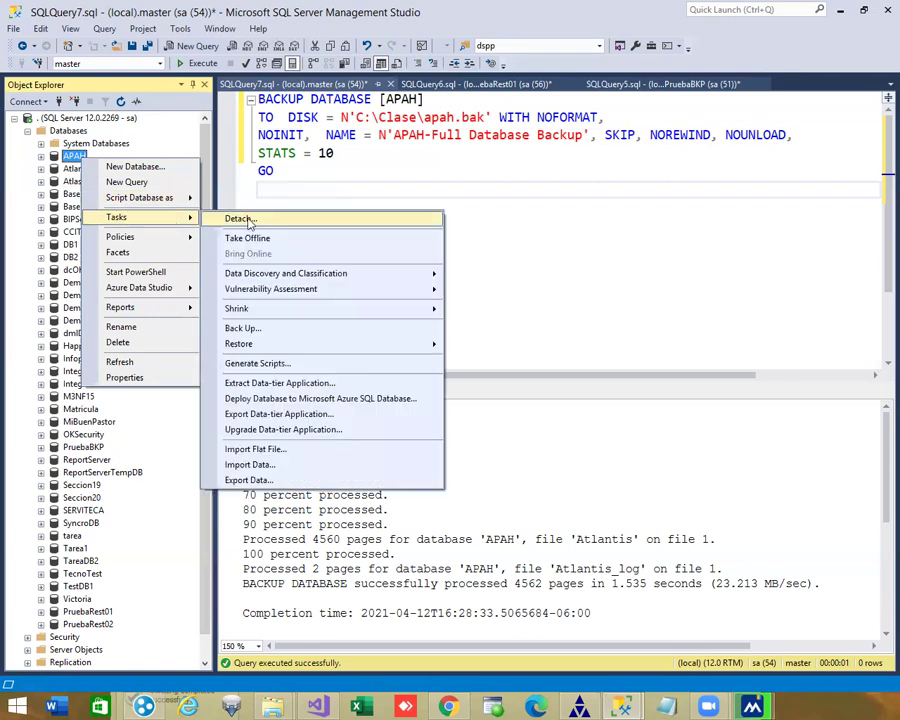
{"action": "left_click", "coordinate": [319, 194]}
Start a new database and name it Prueba03
{"action": "right_click", "coordinate": [70, 132]}
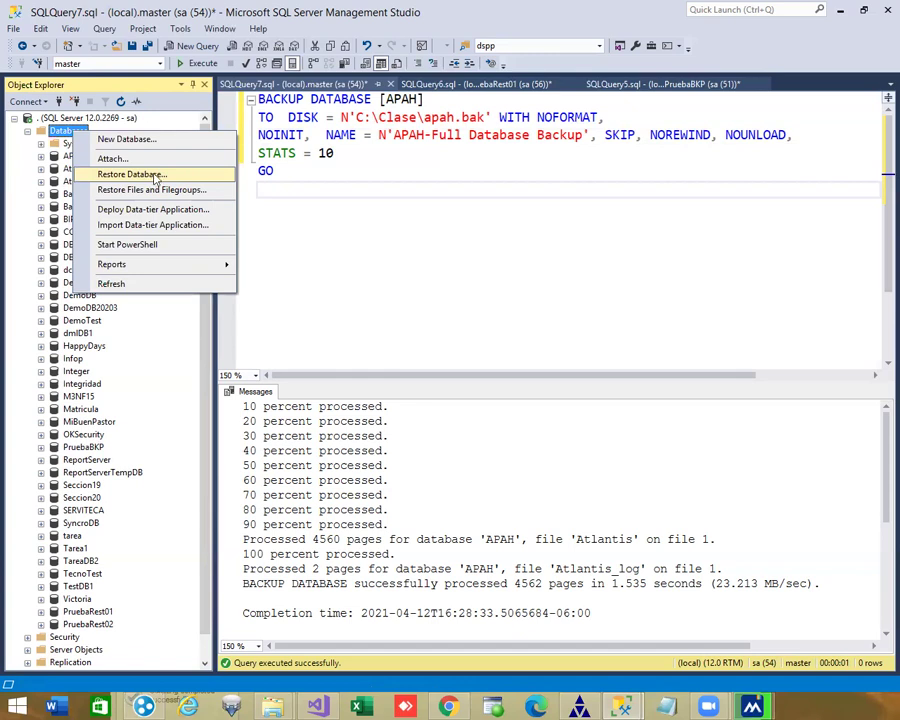
{"action": "left_click", "coordinate": [160, 140]}
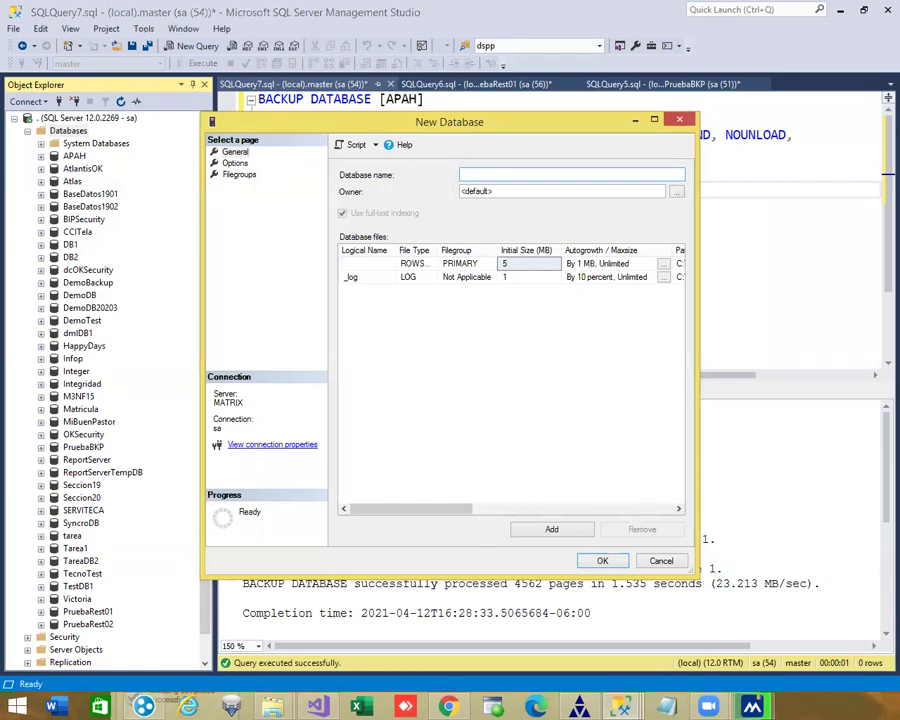
{"action": "type", "text": "PruebaD"}
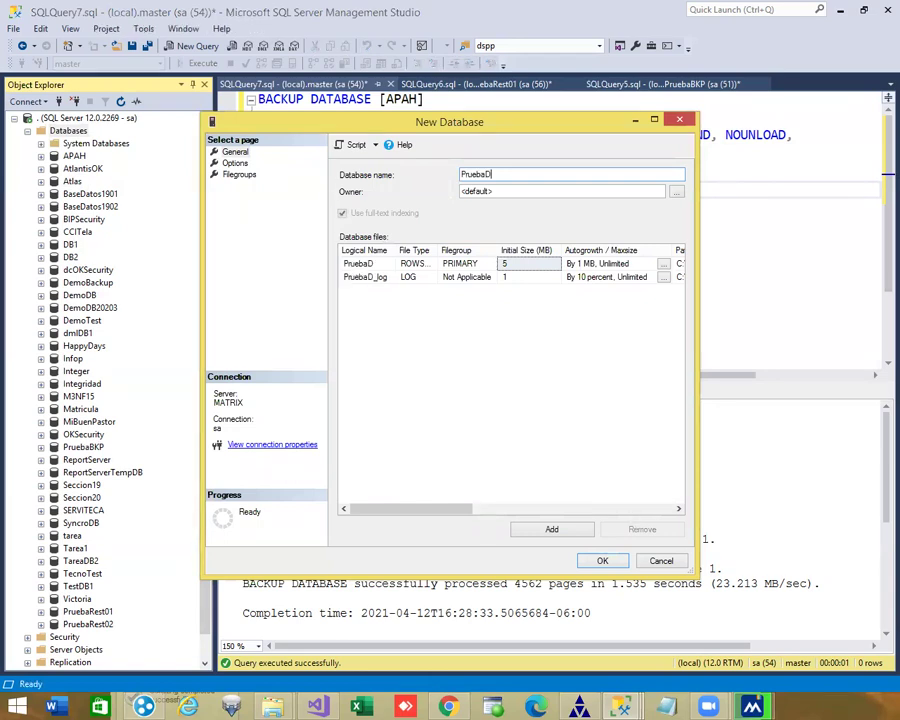
{"action": "key", "text": "BackSpace"}
{"action": "type", "text": "03"}
Set the path of both the Prueba03 data file and the Prueba03_log file to the C:\Clase folder
{"action": "left_click", "coordinate": [576, 514]}
{"action": "left_click_drag", "start_coordinate": [576, 509], "coordinate": [619, 509]}
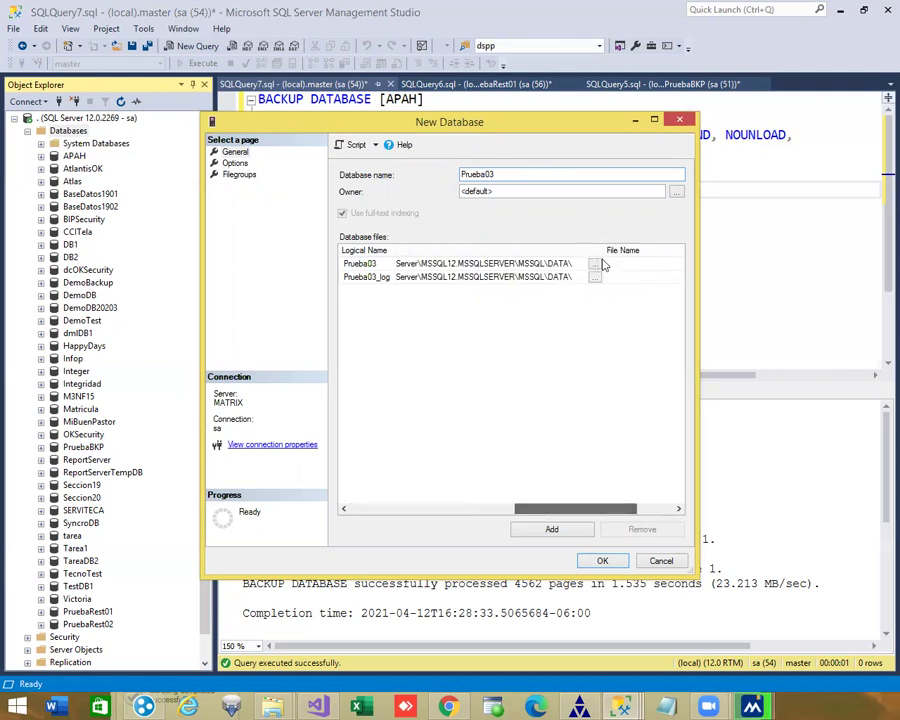
{"action": "left_click", "coordinate": [594, 264]}
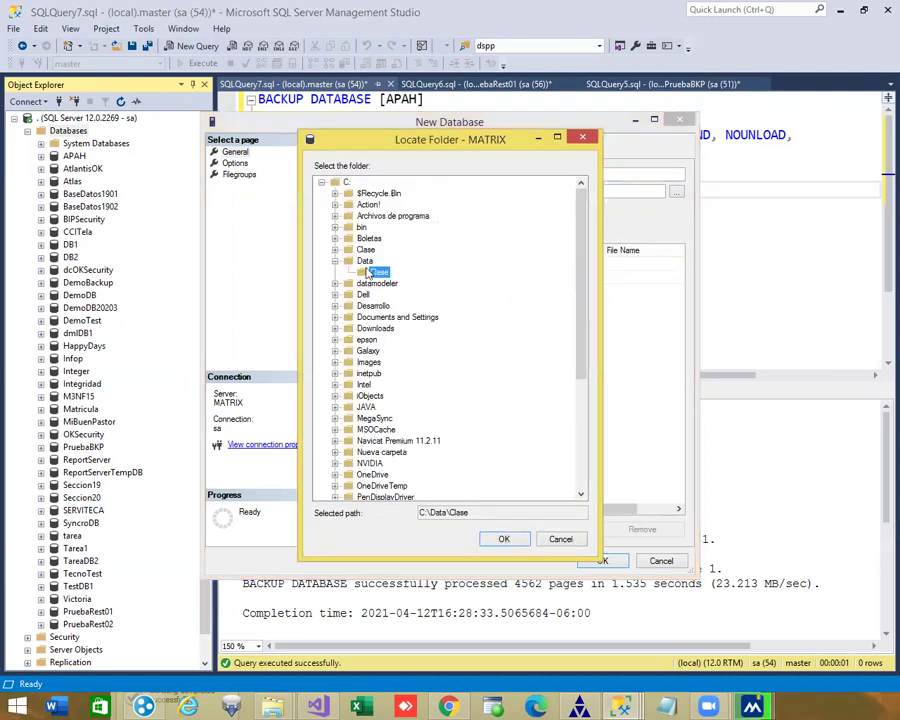
{"action": "left_click", "coordinate": [362, 250]}
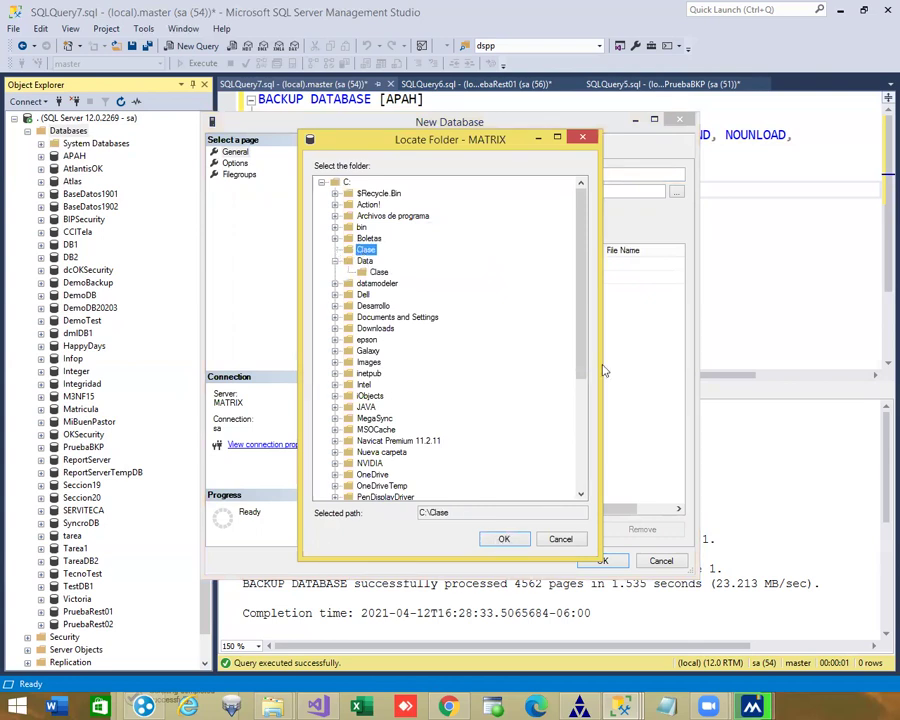
{"action": "key", "text": "Return"}
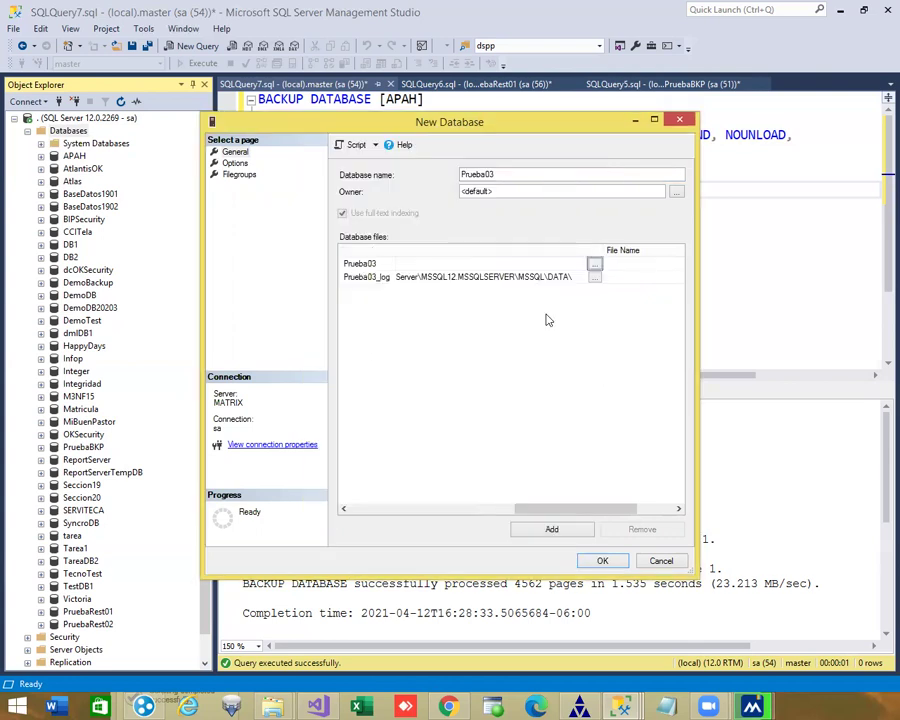
{"action": "left_click", "coordinate": [595, 277]}
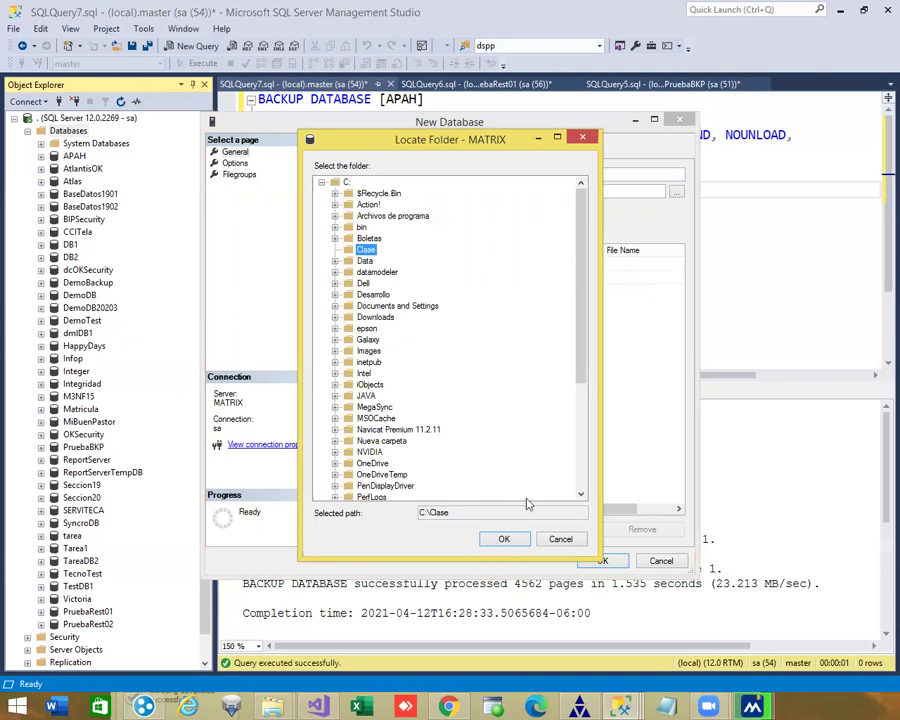
{"action": "left_click", "coordinate": [503, 539]}
Check the file settings of the new database and create Prueba03
{"action": "left_click", "coordinate": [468, 510]}
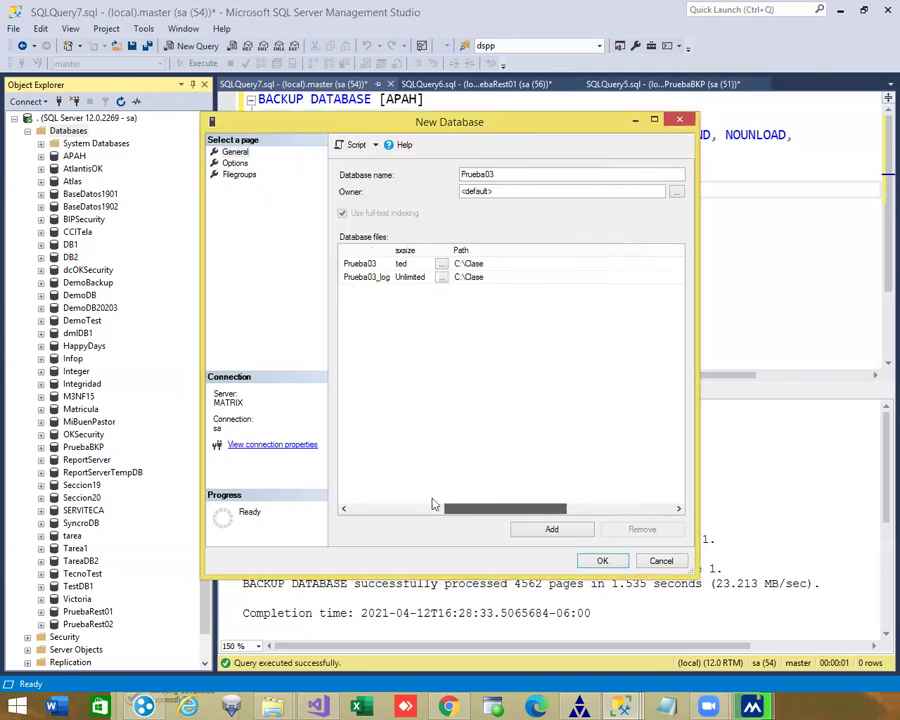
{"action": "left_click", "coordinate": [434, 509]}
{"action": "scroll", "coordinate": [585, 266], "scroll_direction": "left", "scroll_amount": 1}
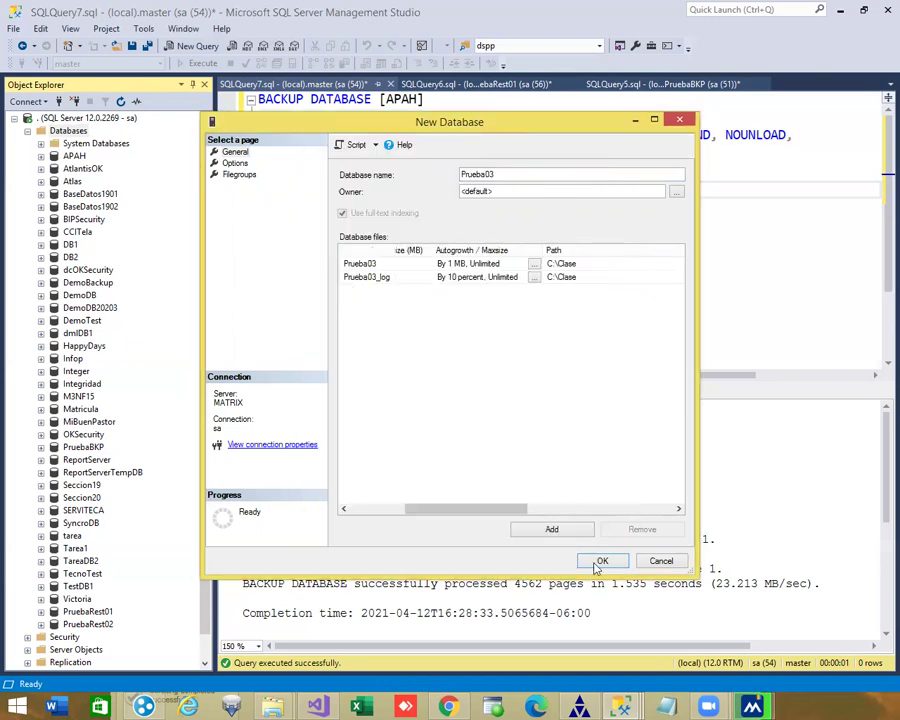
{"action": "left_click", "coordinate": [600, 561]}
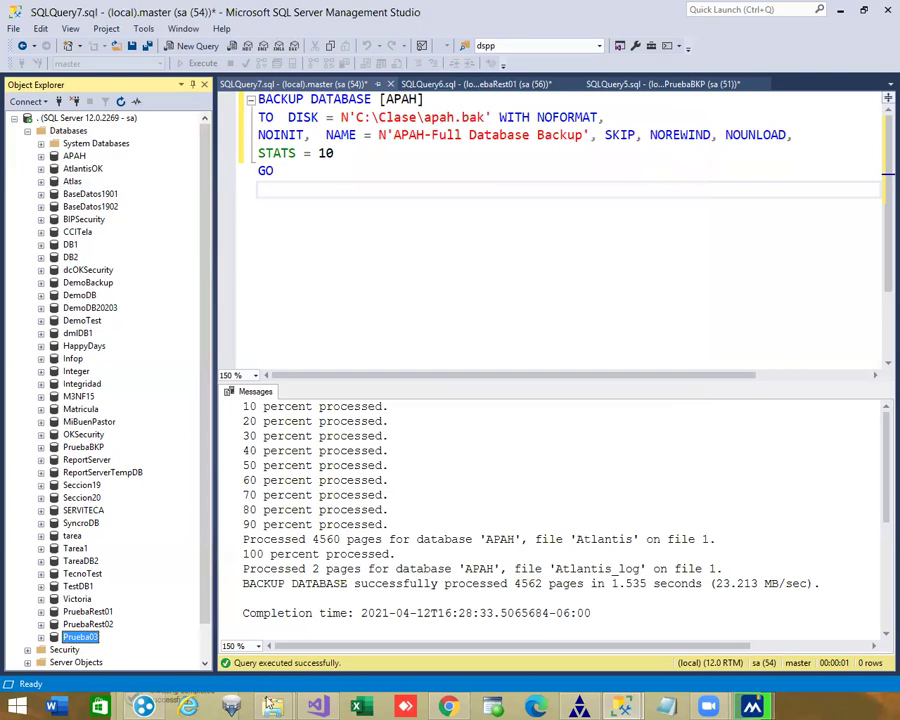
Switch to File Explorer, refresh C:\Data\Clase, and locate the Prueba03 data file in the C:\Clase folder
{"action": "mouse_move", "coordinate": [272, 706]}
{"action": "left_click", "coordinate": [177, 562]}
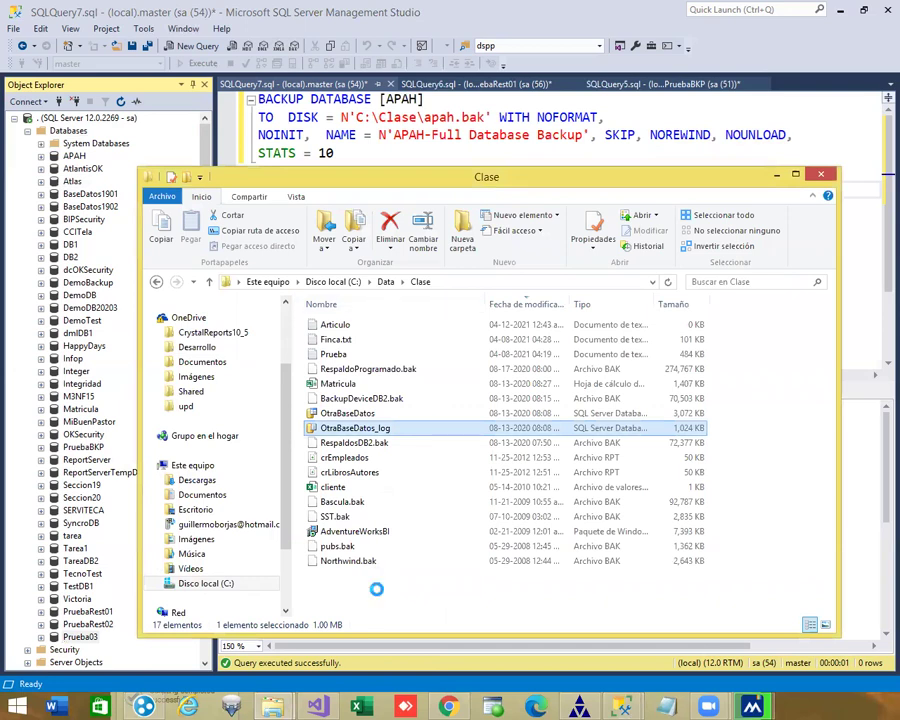
{"action": "right_click", "coordinate": [422, 440]}
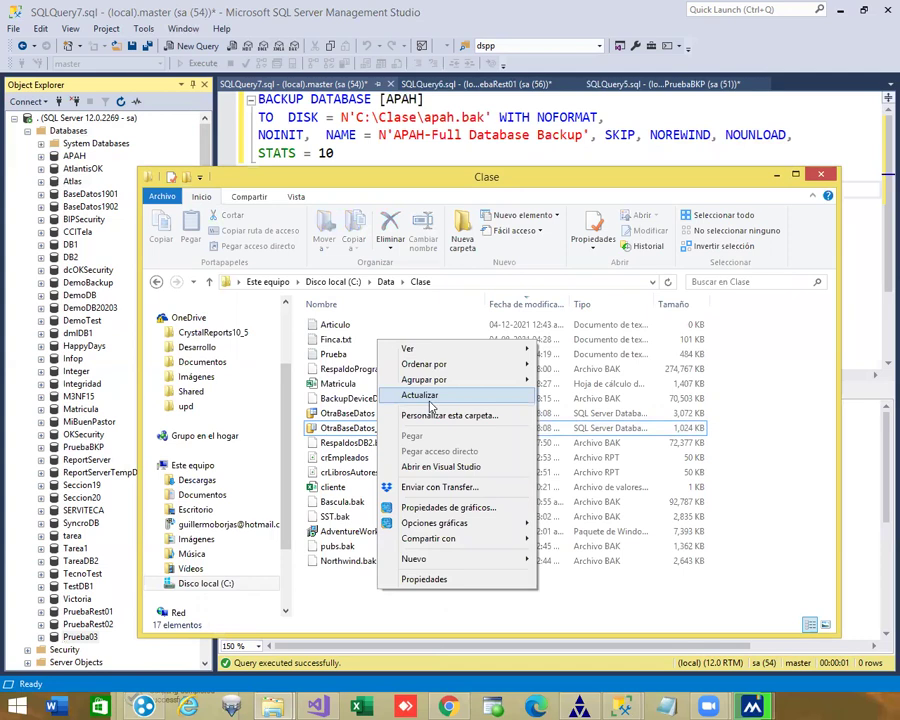
{"action": "left_click", "coordinate": [420, 395]}
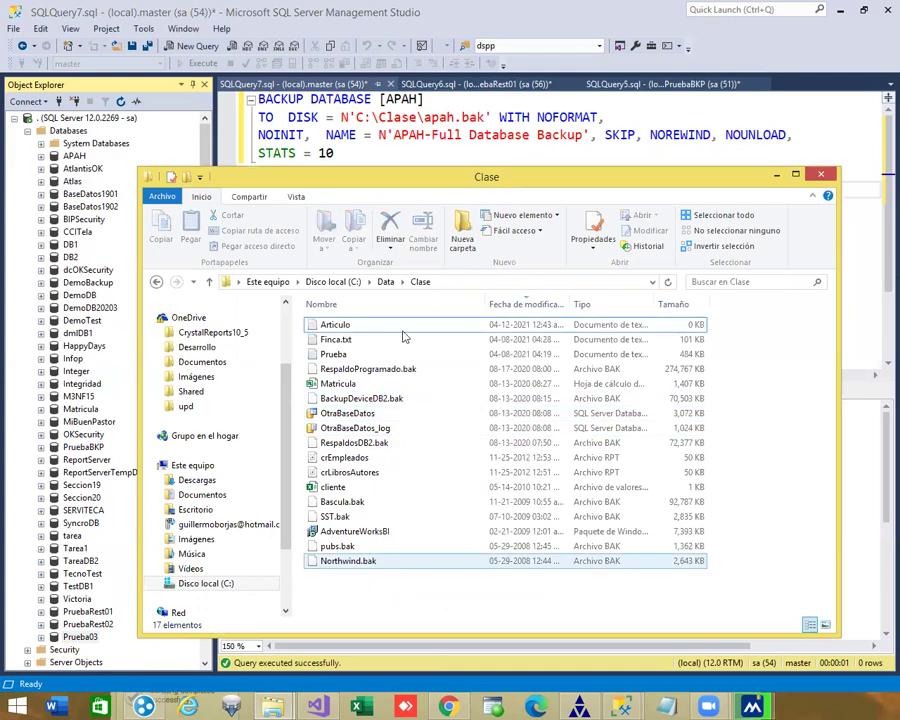
{"action": "left_click", "coordinate": [389, 284]}
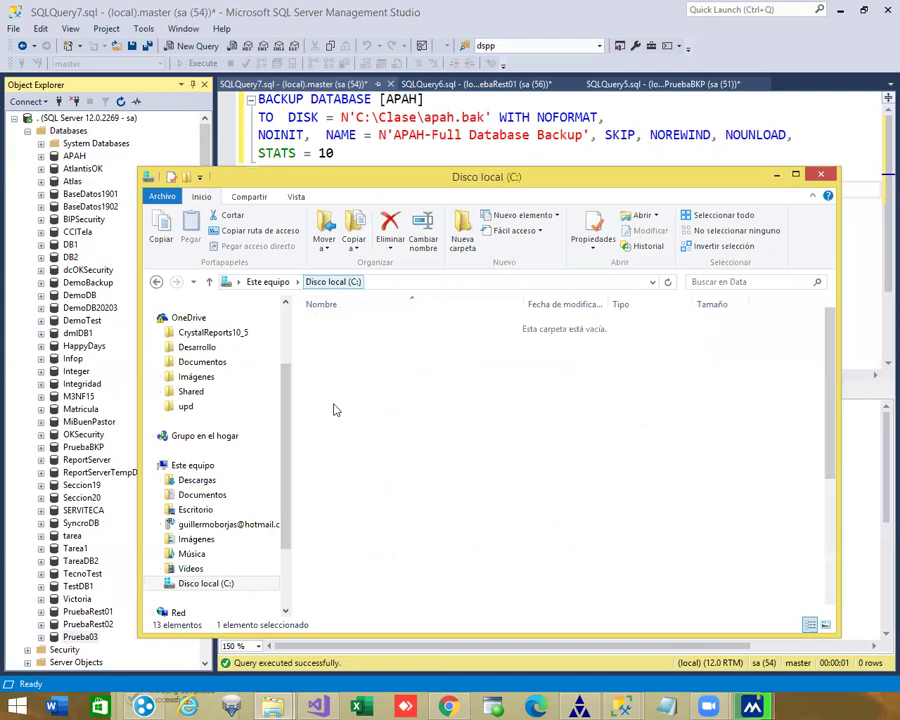
{"action": "left_click", "coordinate": [330, 399]}
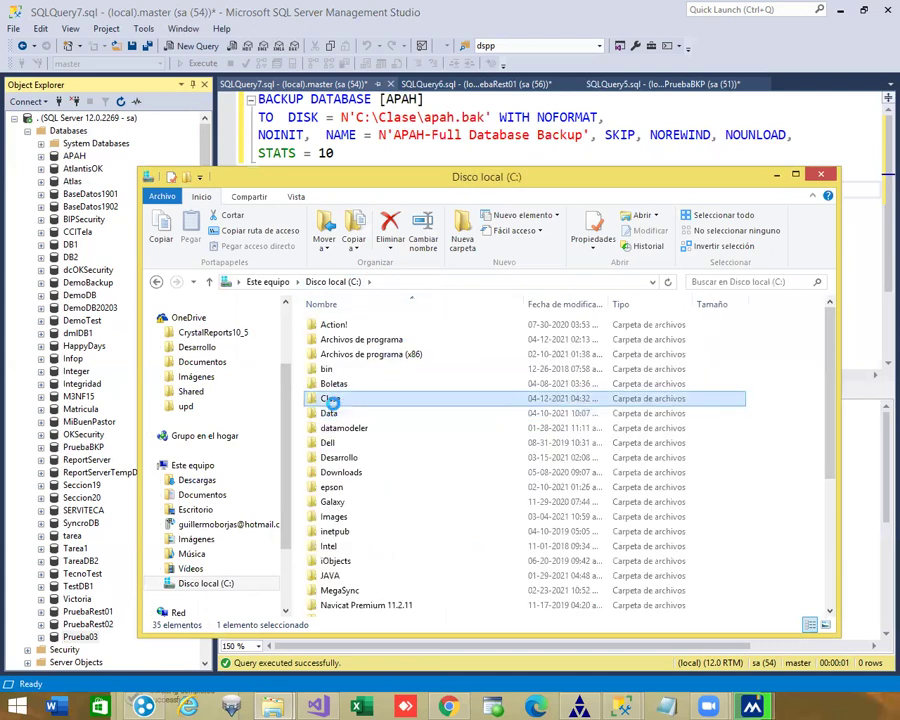
{"action": "double_click", "coordinate": [330, 399]}
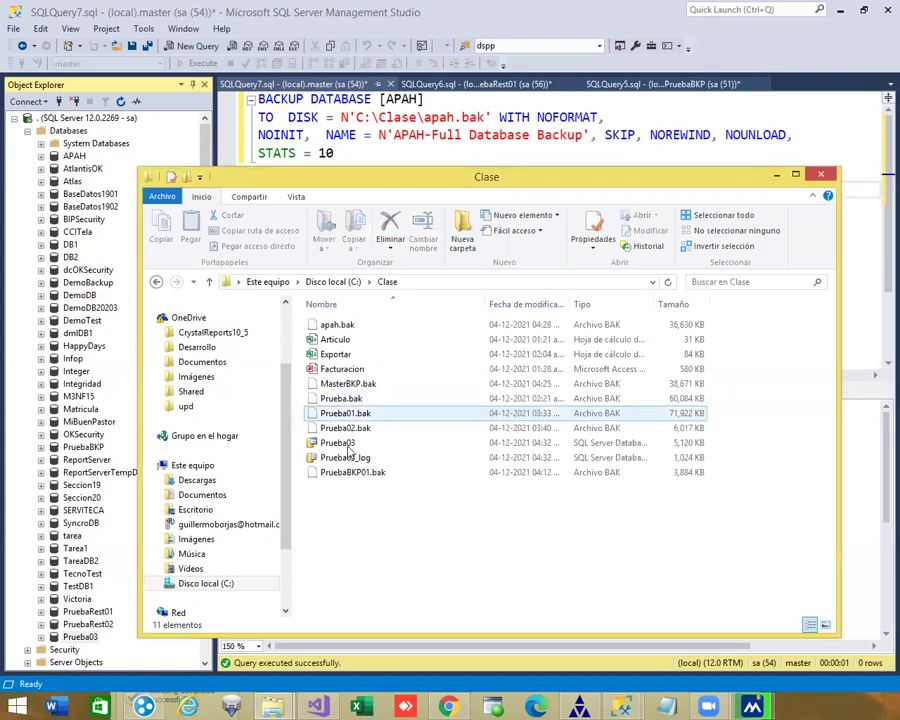
{"action": "left_click", "coordinate": [348, 446]}
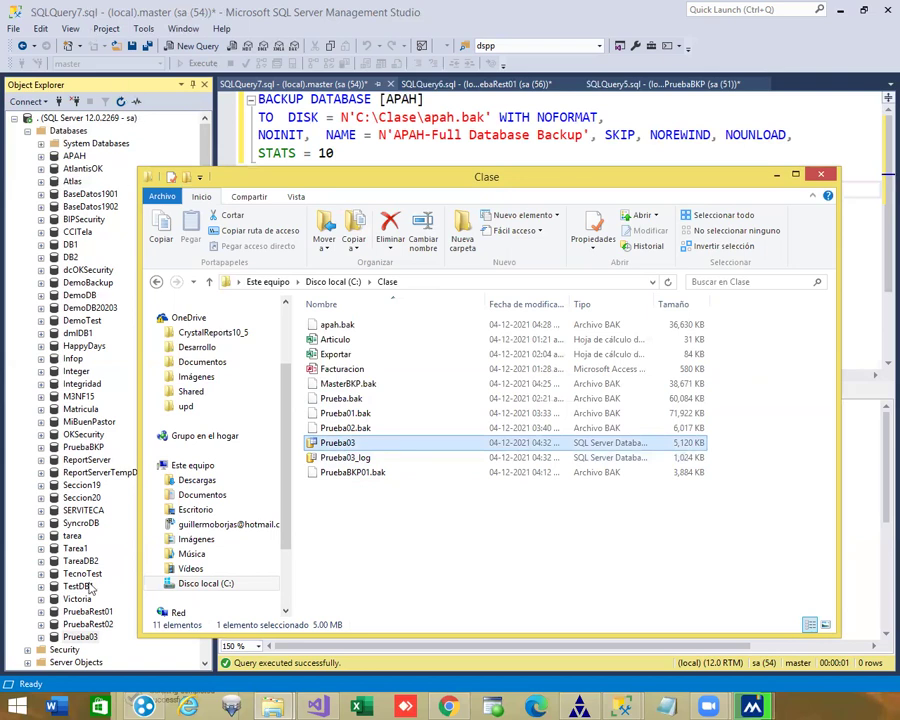
Compare the Prueba03 database in SQL Server Management Studio with its files in File Explorer, moving the folder window clear of the database tree
{"action": "left_click", "coordinate": [82, 637]}
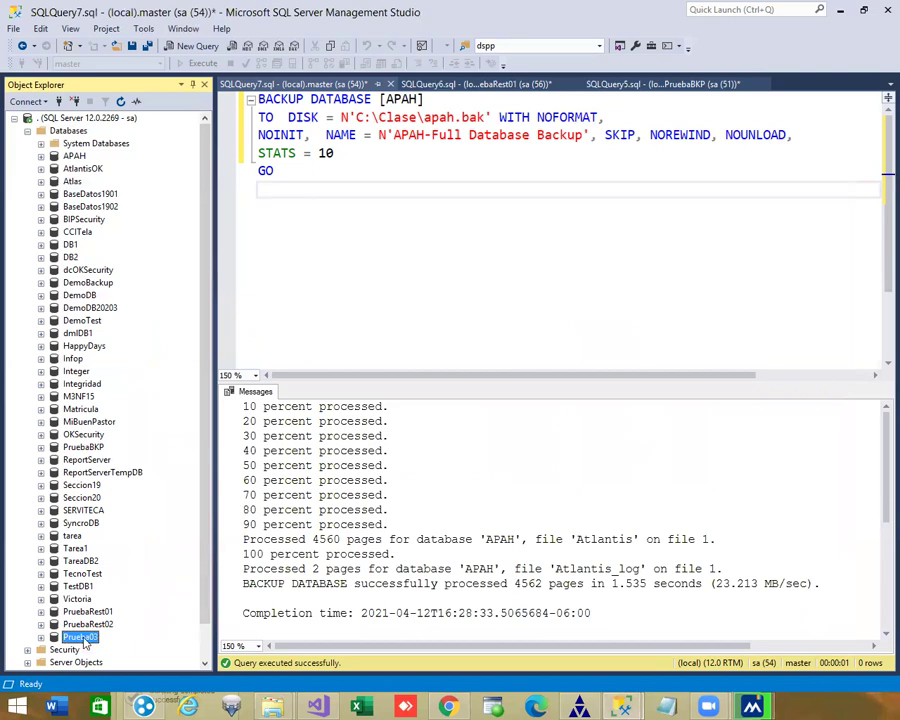
{"action": "right_click", "coordinate": [84, 643]}
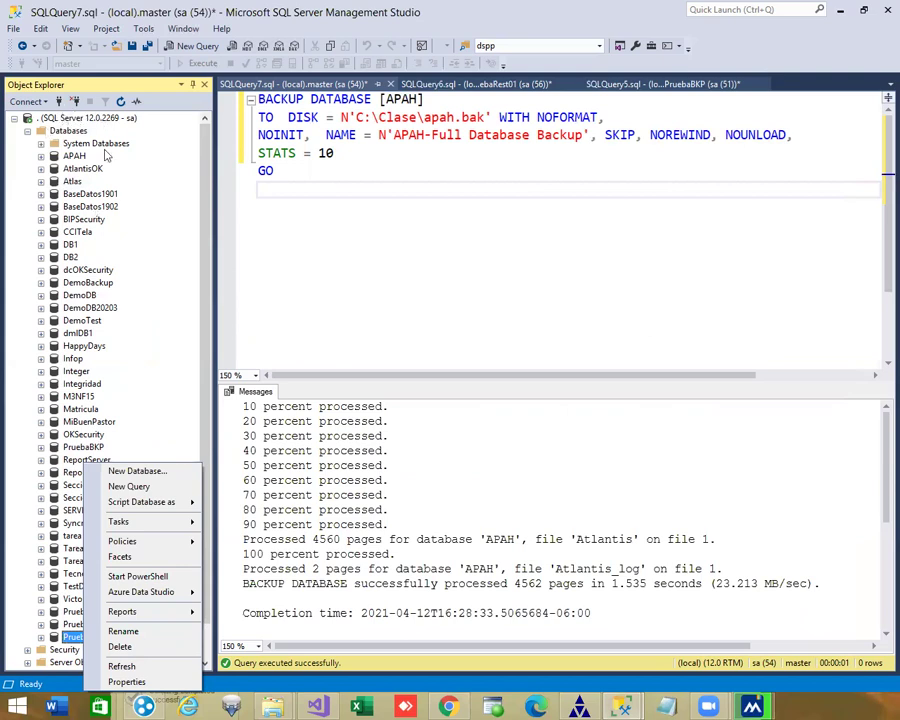
{"action": "left_click", "coordinate": [282, 702]}
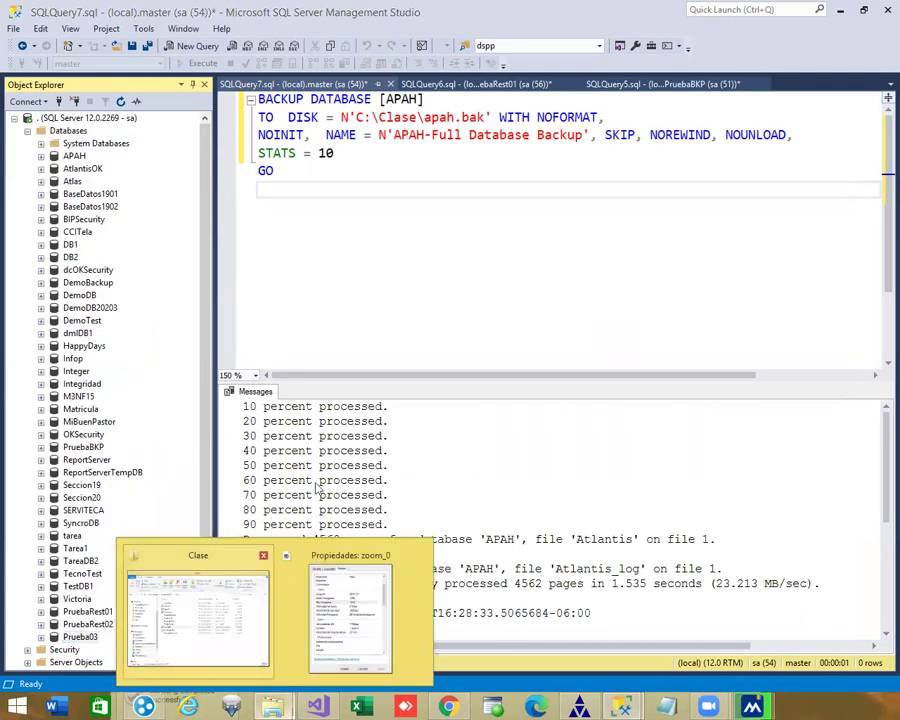
{"action": "left_click", "coordinate": [198, 610]}
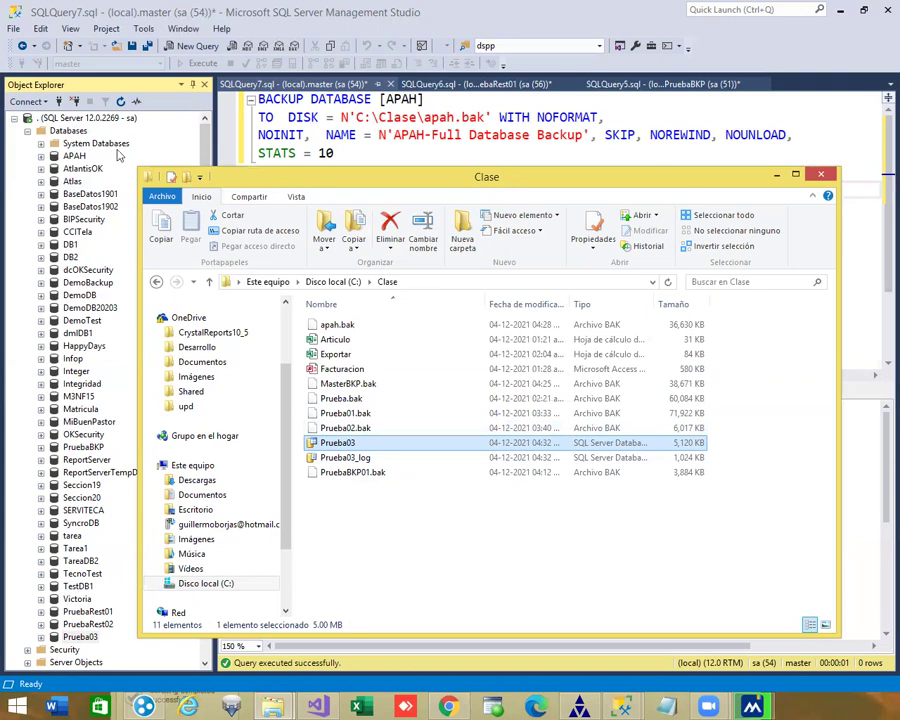
{"action": "left_click_drag", "start_coordinate": [285, 182], "coordinate": [403, 175]}
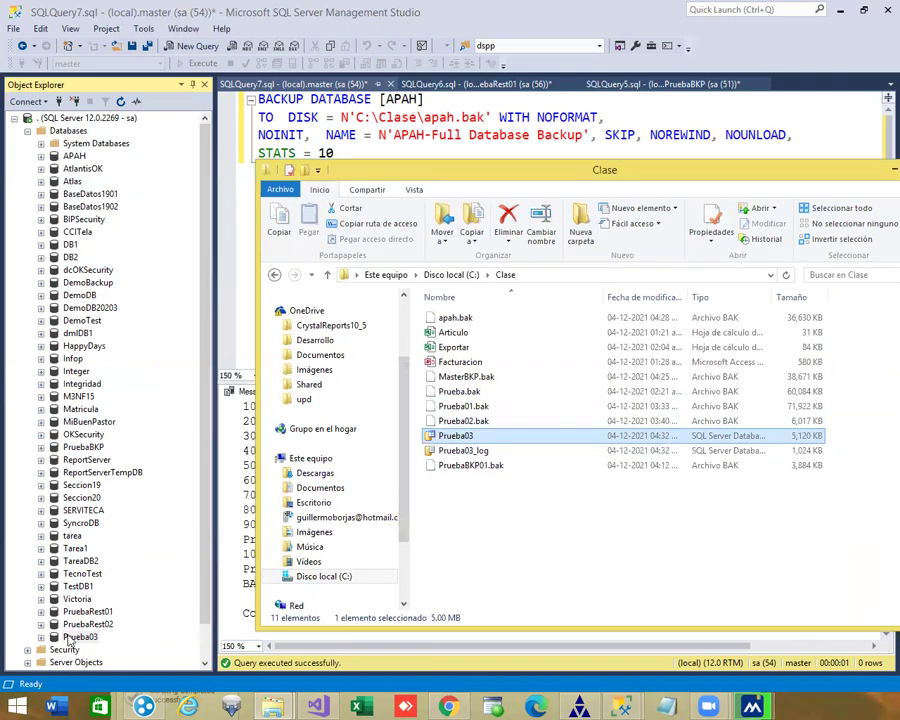
Detach the Prueba03 database from the server
{"action": "right_click", "coordinate": [69, 640]}
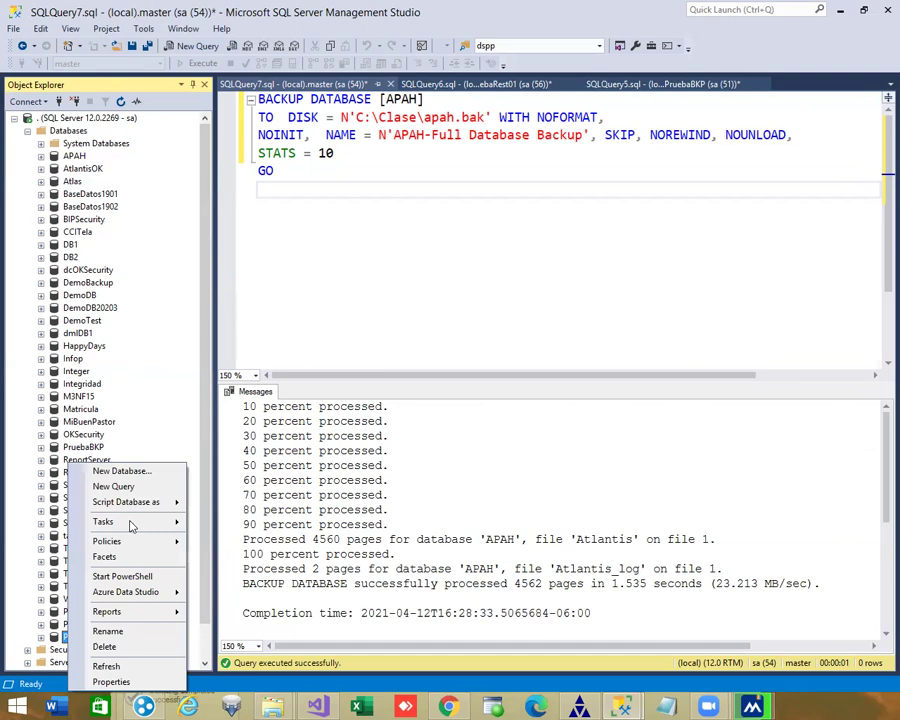
{"action": "left_click", "coordinate": [130, 523]}
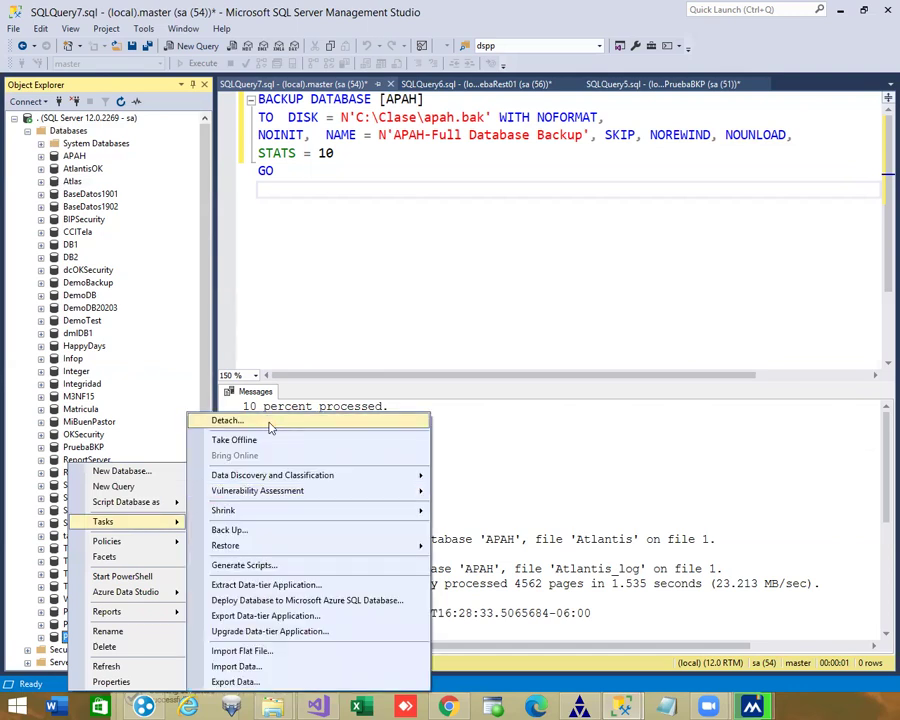
{"action": "left_click", "coordinate": [268, 421]}
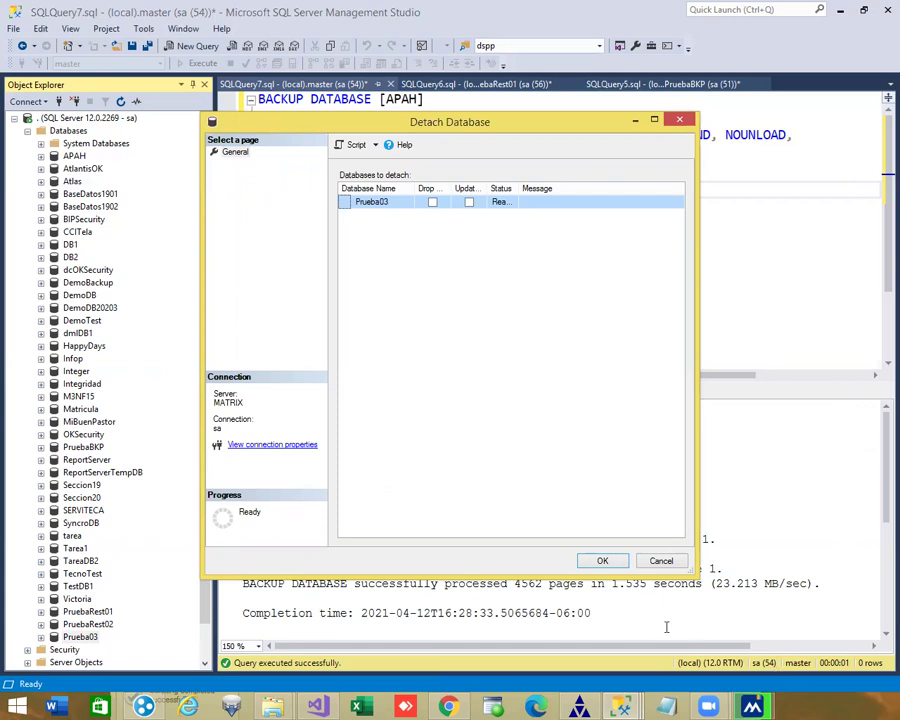
{"action": "left_click", "coordinate": [601, 563]}
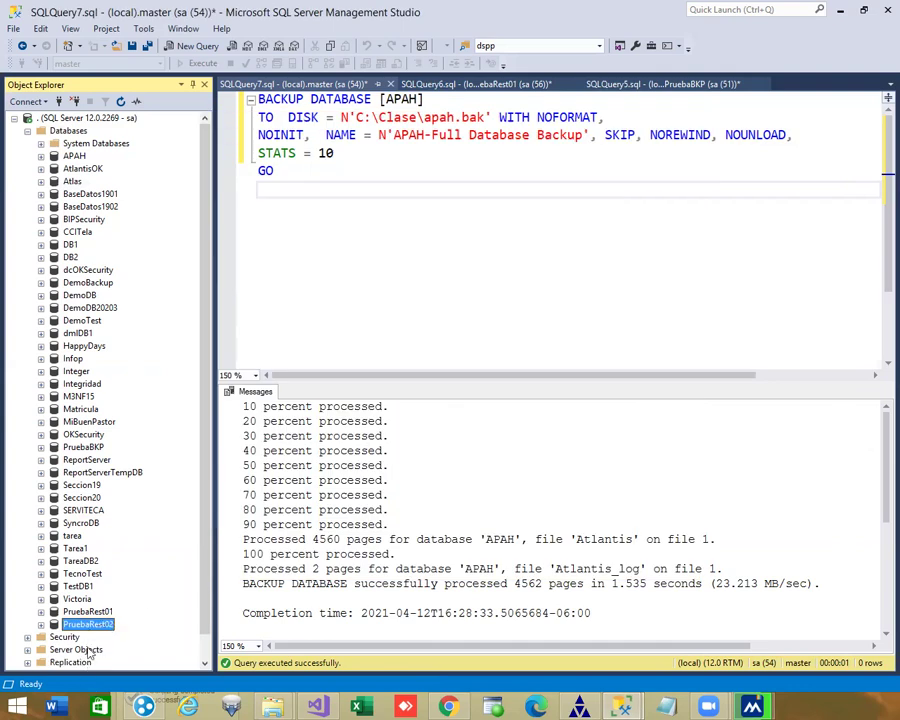
Switch to File Explorer and check the detached database's Prueba03 and Prueba03_log files in the C:\Clase folder
{"action": "left_click", "coordinate": [285, 706]}
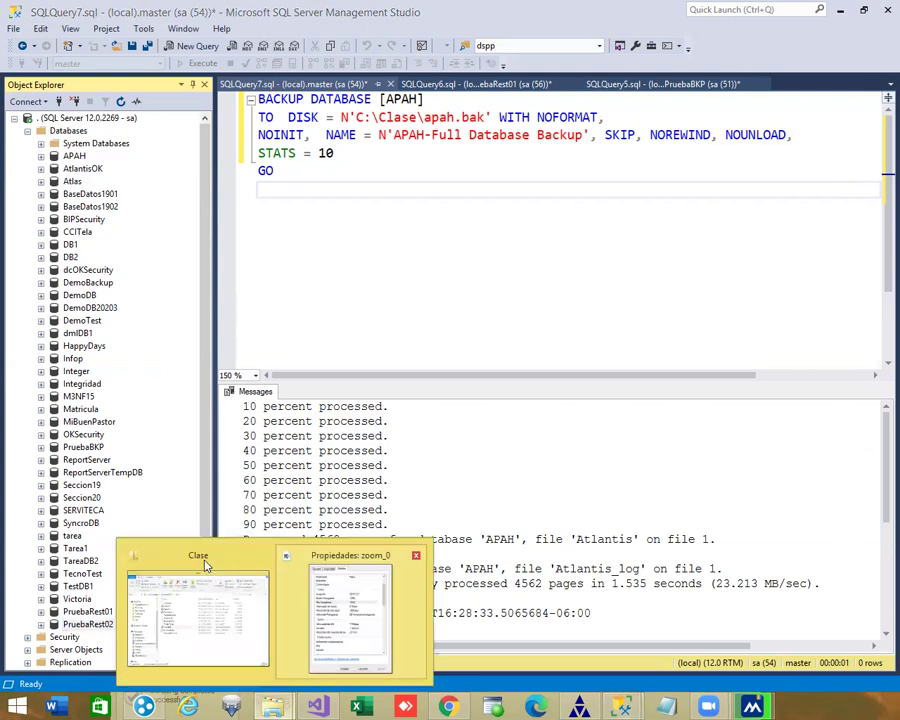
{"action": "left_click", "coordinate": [205, 566]}
{"action": "left_click", "coordinate": [455, 438]}
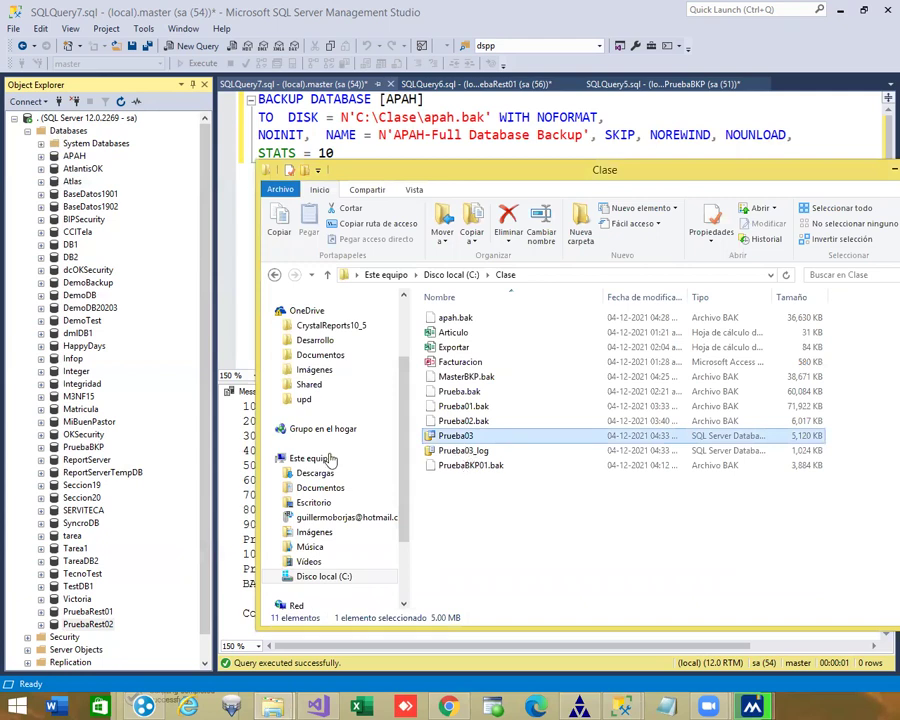
{"action": "left_click", "coordinate": [463, 450], "text": "ctrl"}
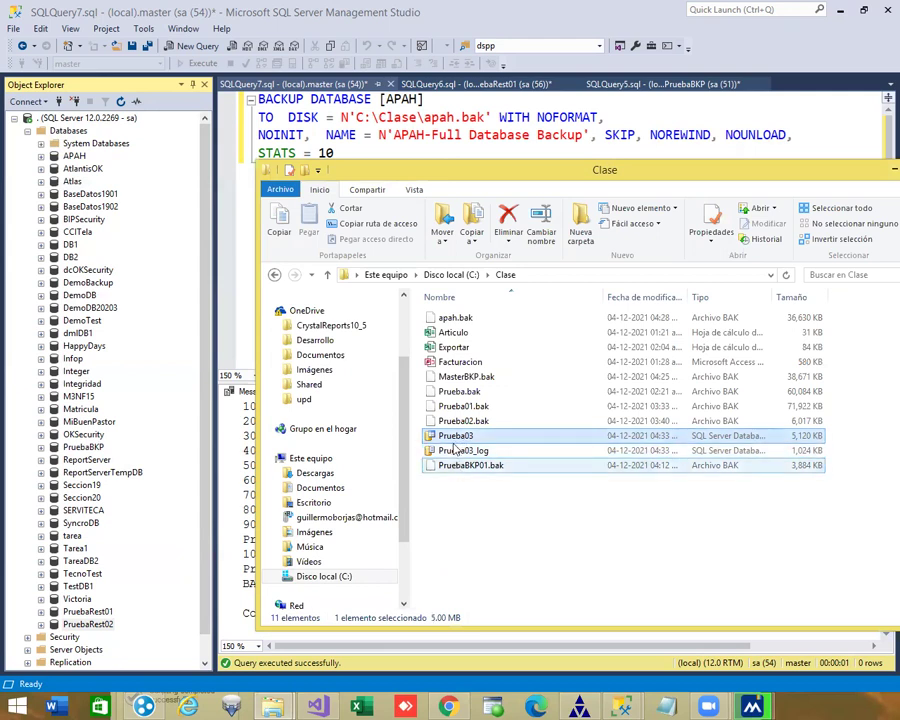
{"action": "left_click", "coordinate": [454, 447]}
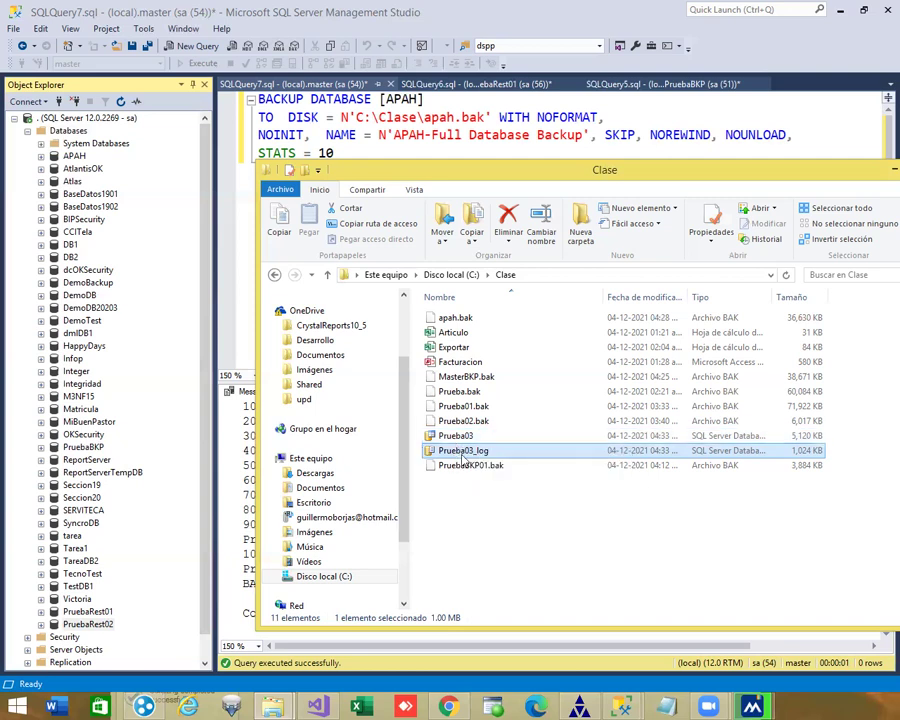
Try to move the Prueba03 and Prueba03_log files from C:\Clase to the C:\Data folder
{"action": "left_click", "coordinate": [445, 436]}
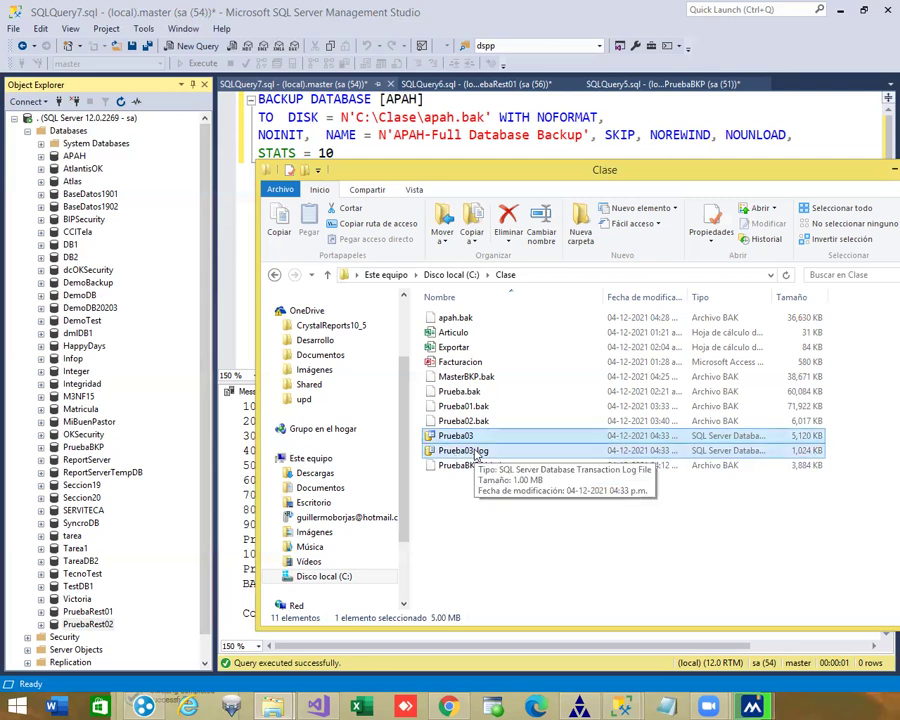
{"action": "left_click", "coordinate": [476, 455], "text": "ctrl"}
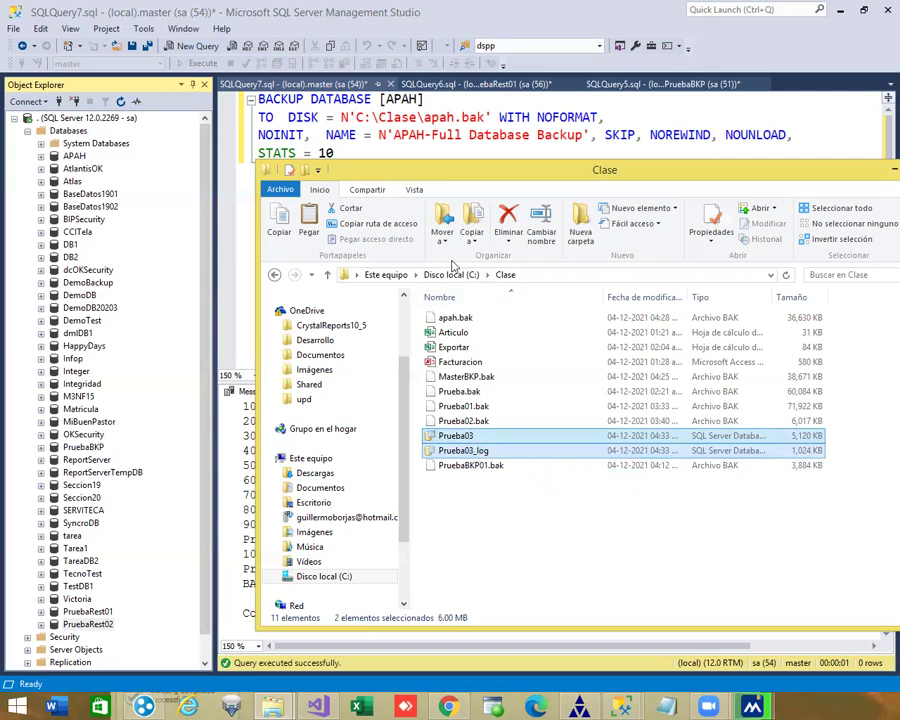
{"action": "left_click", "coordinate": [451, 274]}
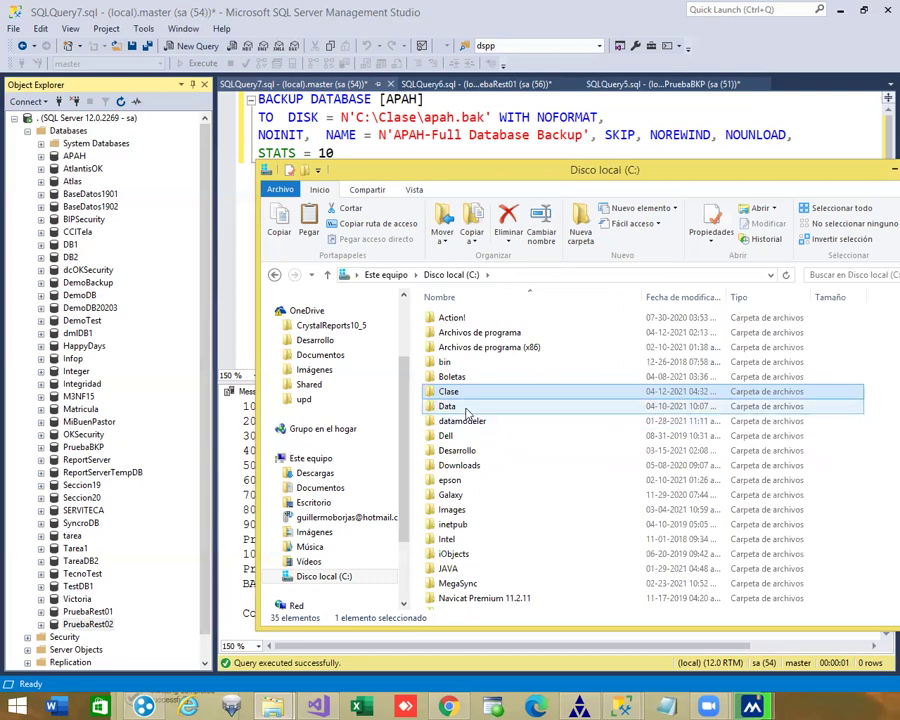
{"action": "double_click", "coordinate": [448, 406]}
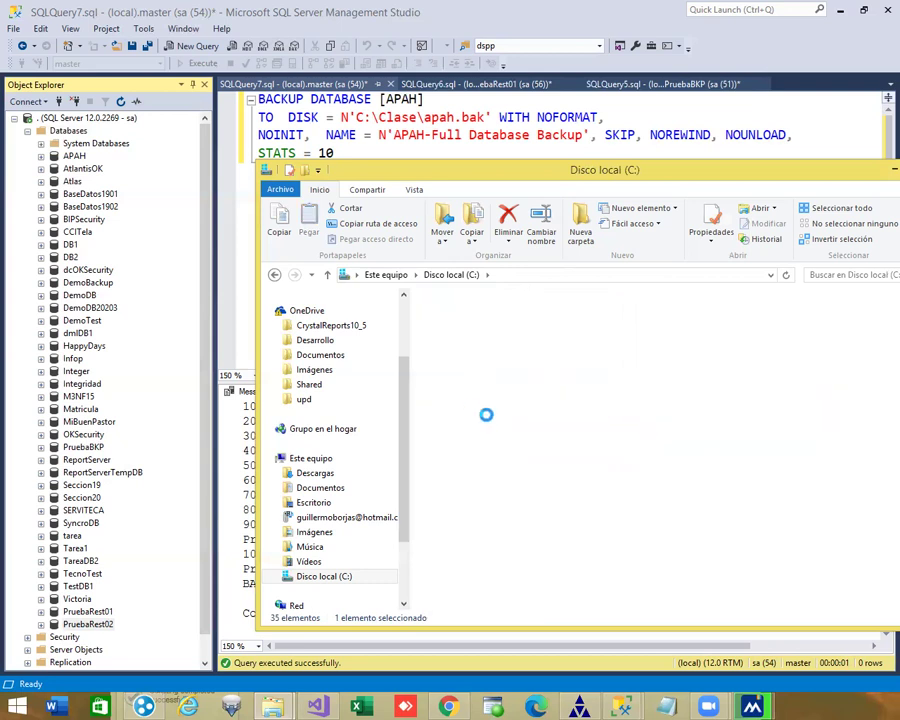
{"action": "right_click", "coordinate": [453, 534]}
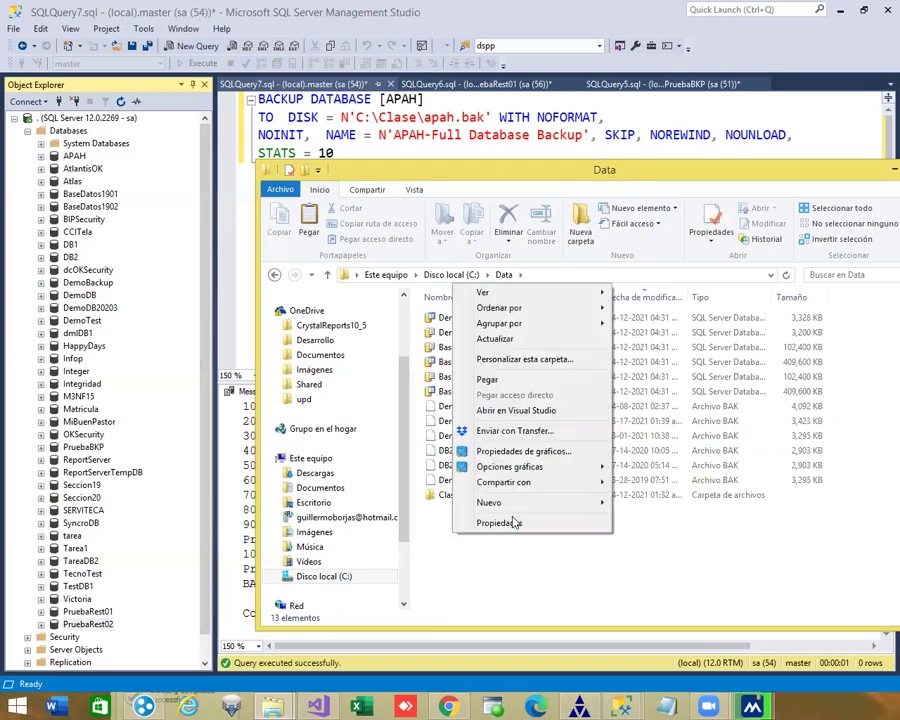
{"action": "left_click", "coordinate": [508, 385]}
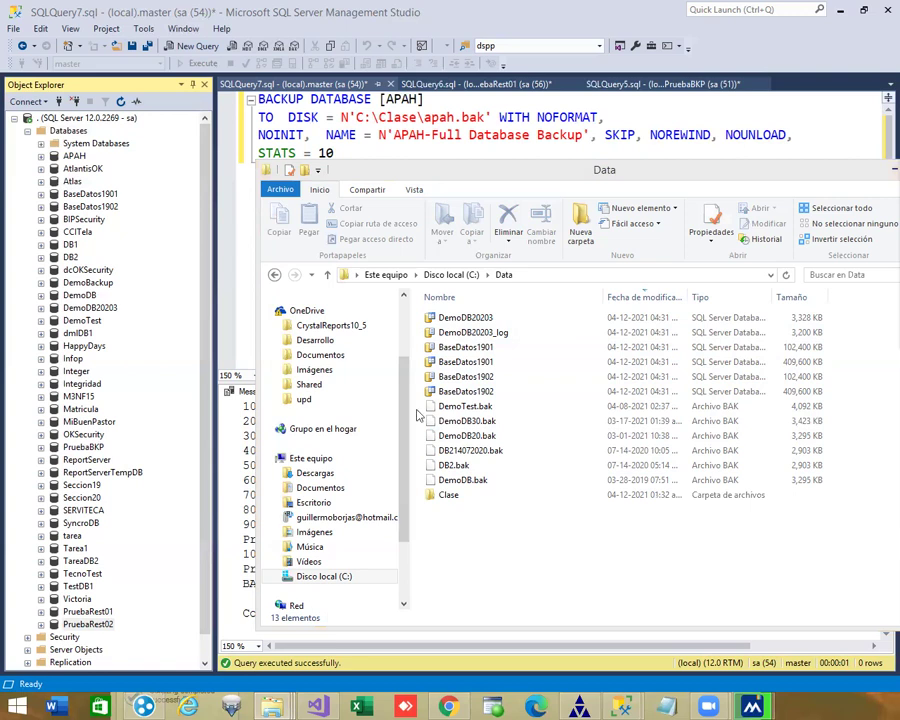
Return to the C:\Clase folder and select both the Prueba03 and Prueba03_log files for moving
{"action": "left_click", "coordinate": [276, 282]}
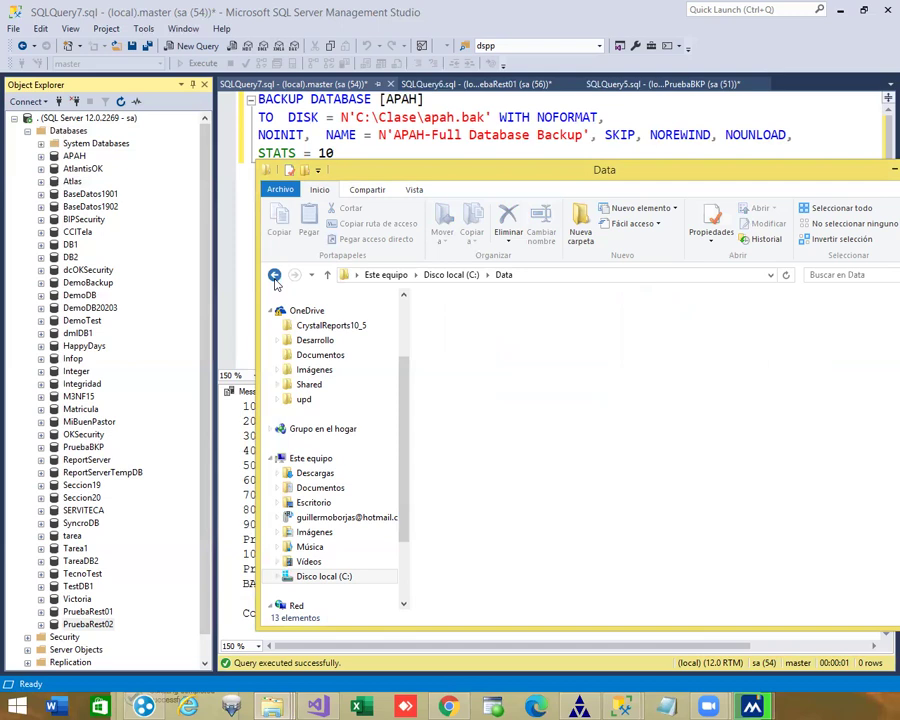
{"action": "left_click", "coordinate": [276, 282]}
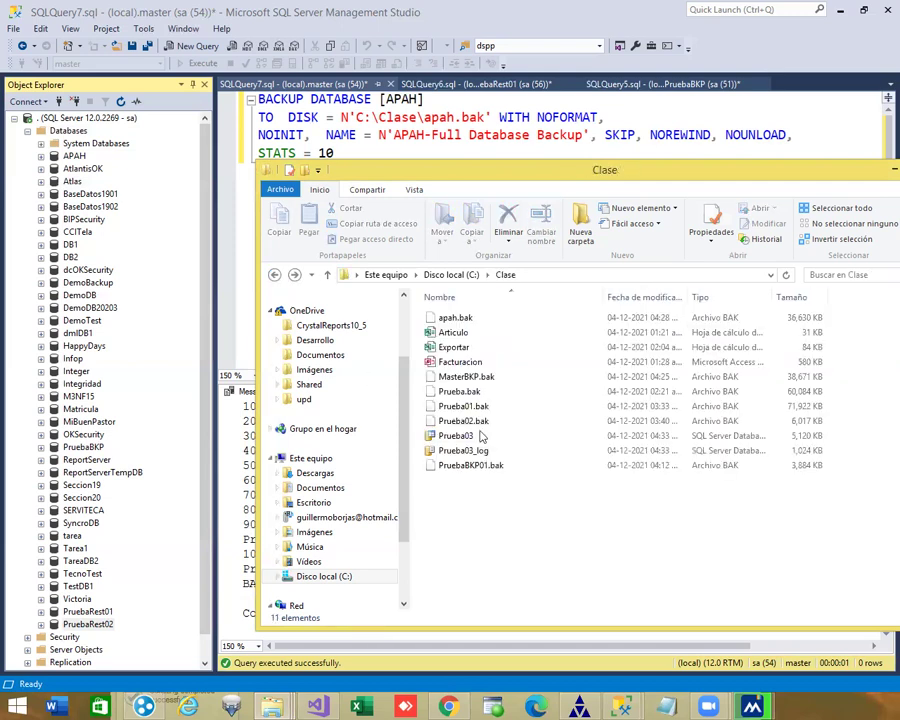
{"action": "left_click", "coordinate": [478, 437]}
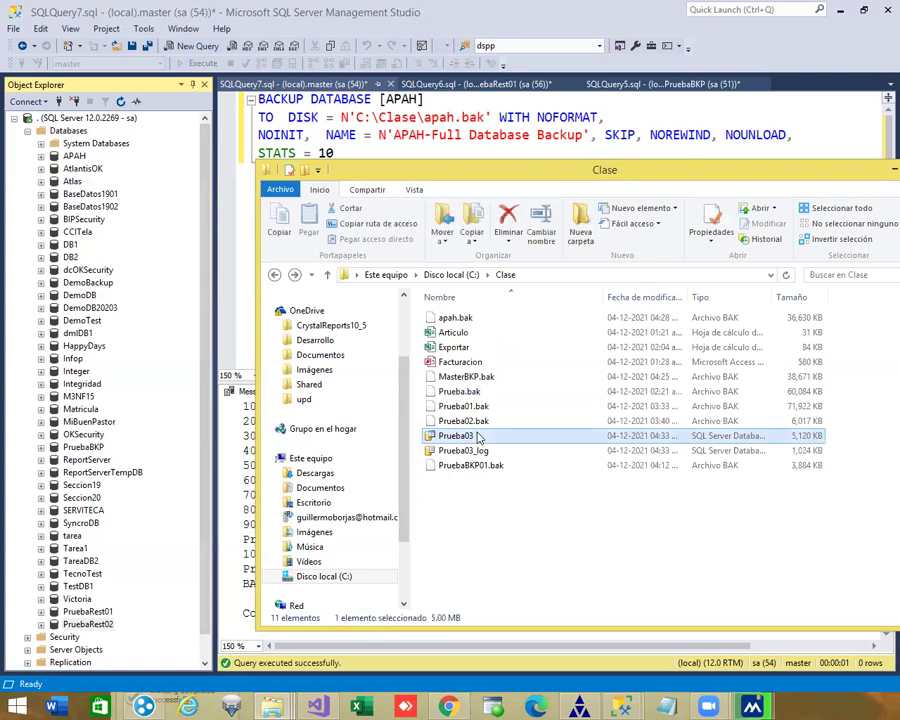
{"action": "key", "text": "shift+Down"}
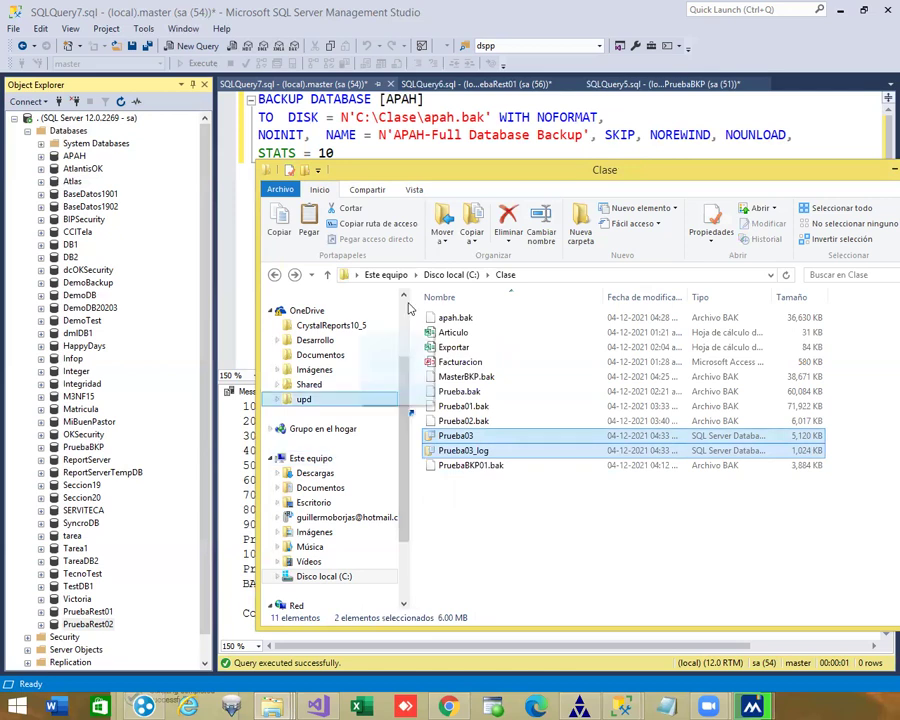
Try the Escritorio folder as the destination for the two Prueba03 files
{"action": "scroll", "coordinate": [385, 320], "scroll_direction": "up", "scroll_amount": 2}
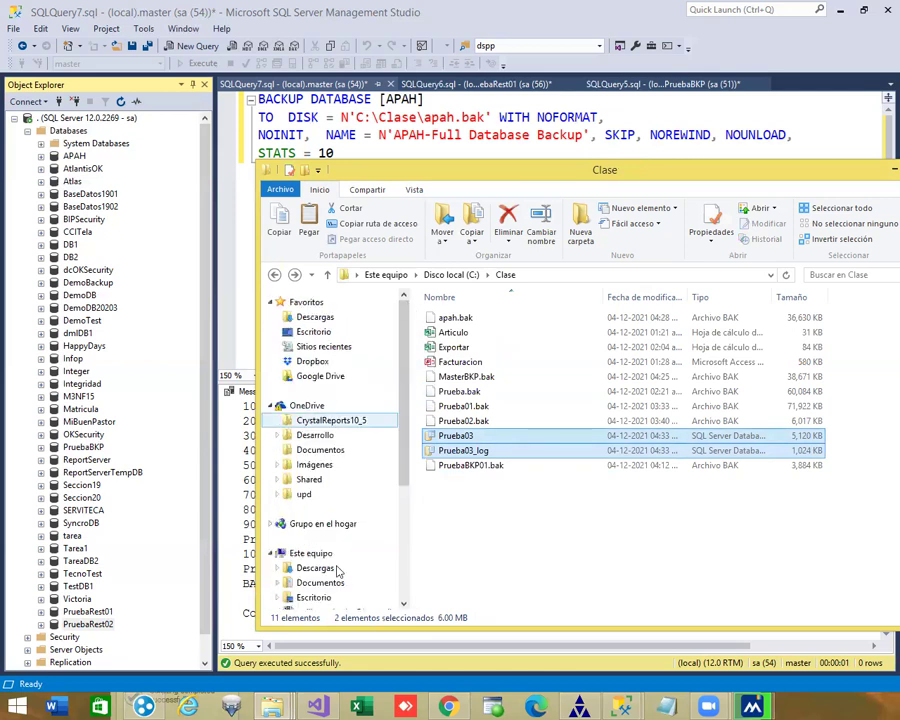
{"action": "left_click", "coordinate": [332, 599]}
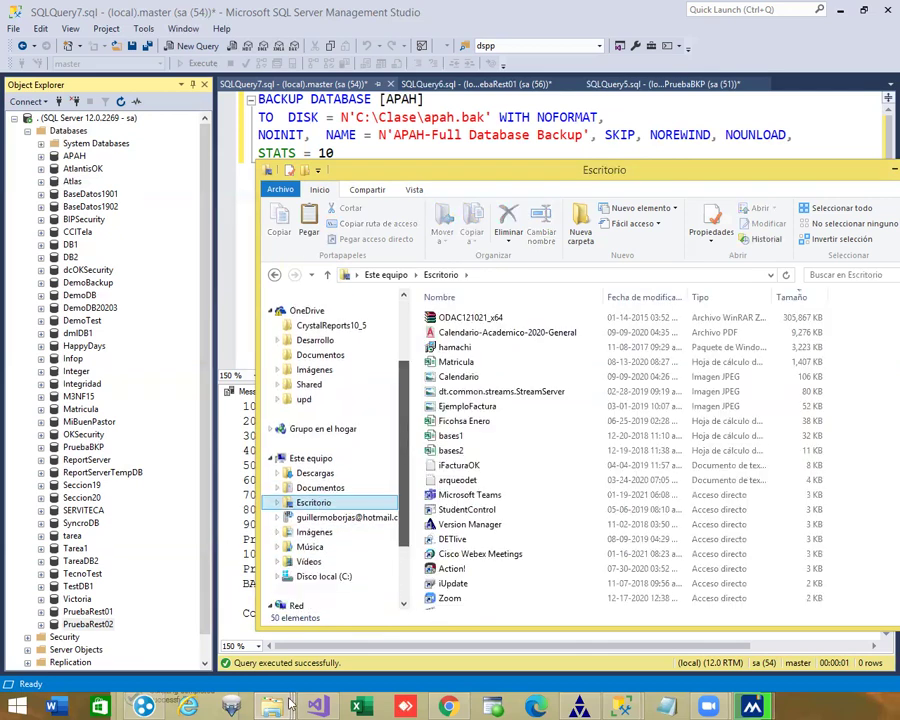
{"action": "mouse_move", "coordinate": [285, 702]}
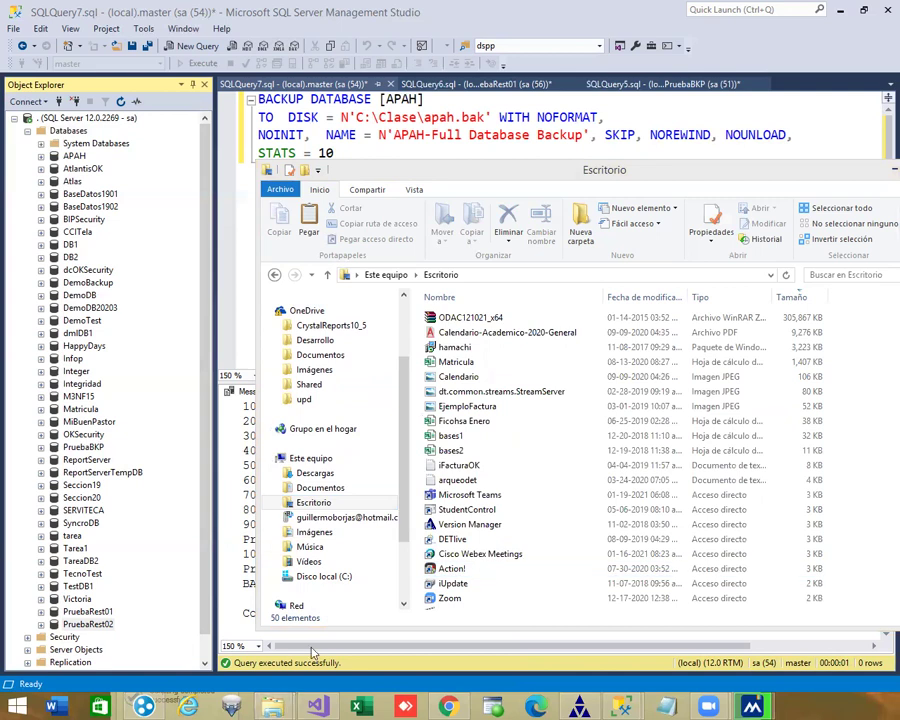
Move the Prueba03 and Prueba03_log files into C:\Data, granting administrator permission for each file
{"action": "left_click", "coordinate": [350, 503]}
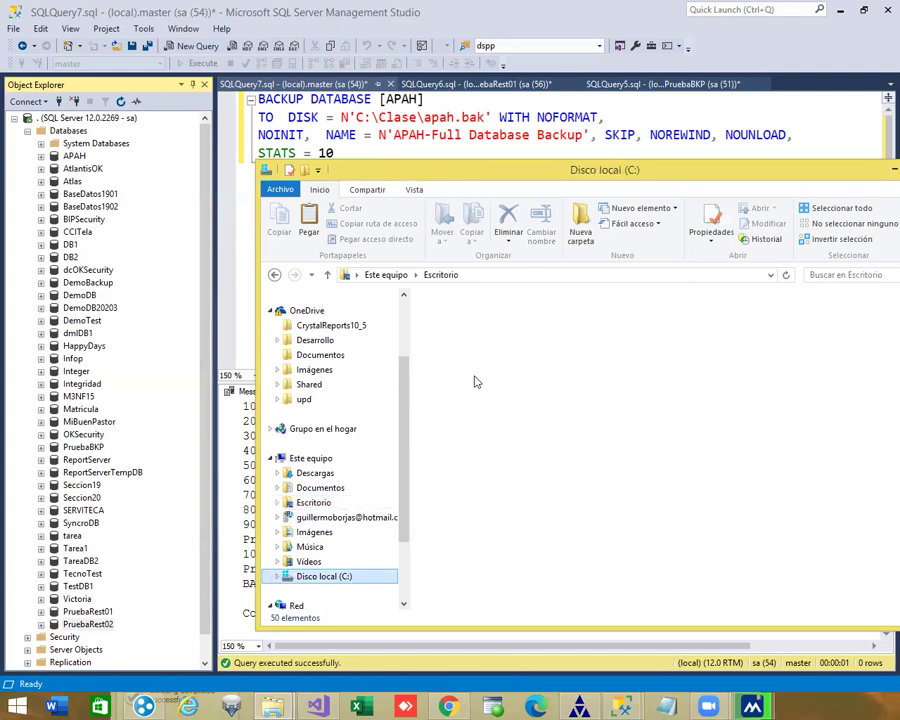
{"action": "type", "text": "c"}
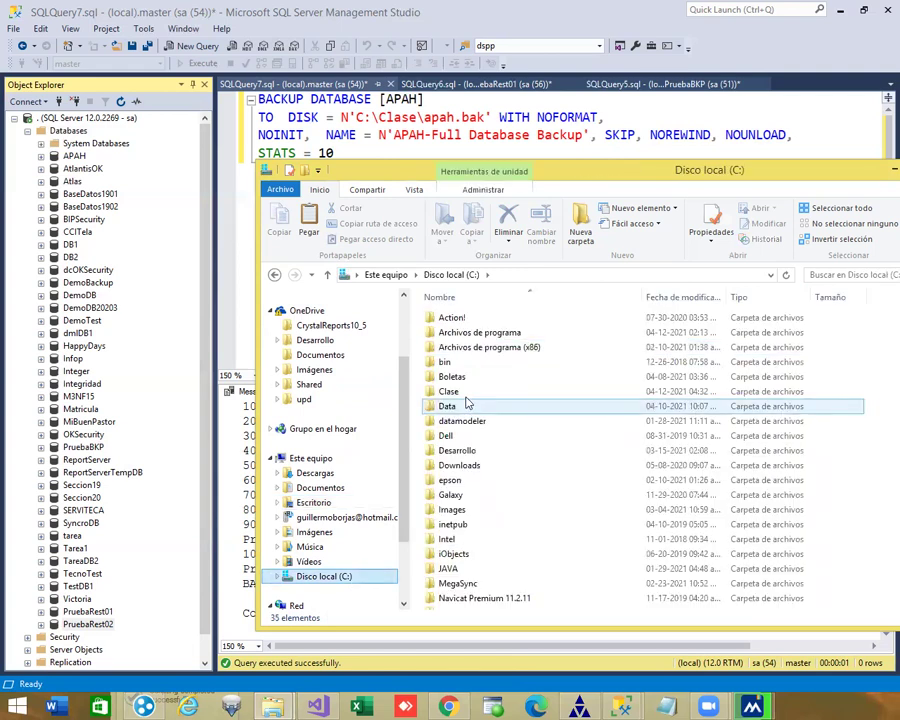
{"action": "left_click", "coordinate": [463, 408]}
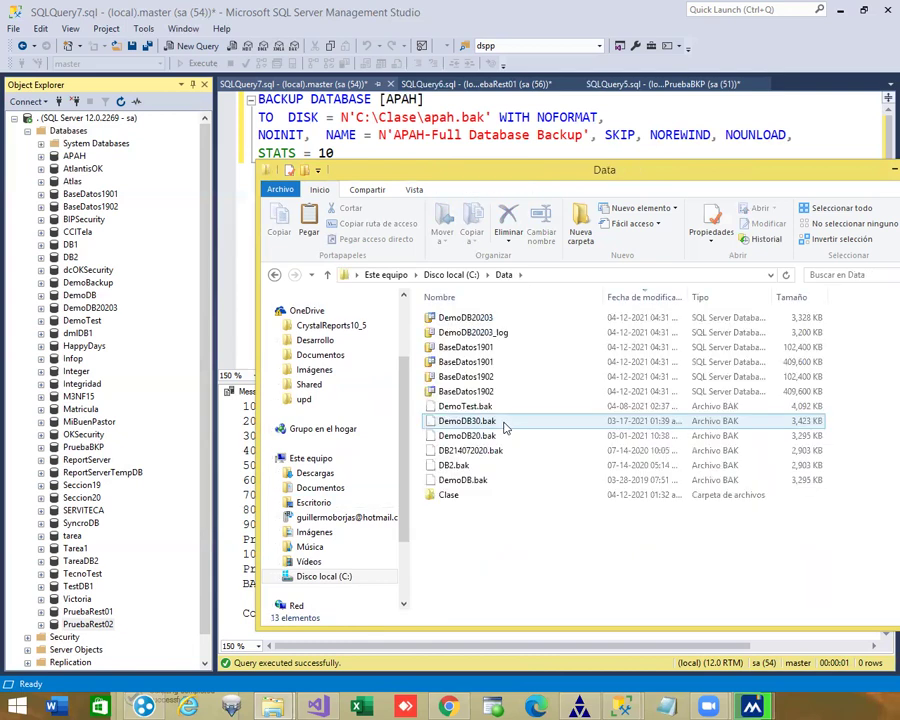
{"action": "left_click", "coordinate": [505, 425]}
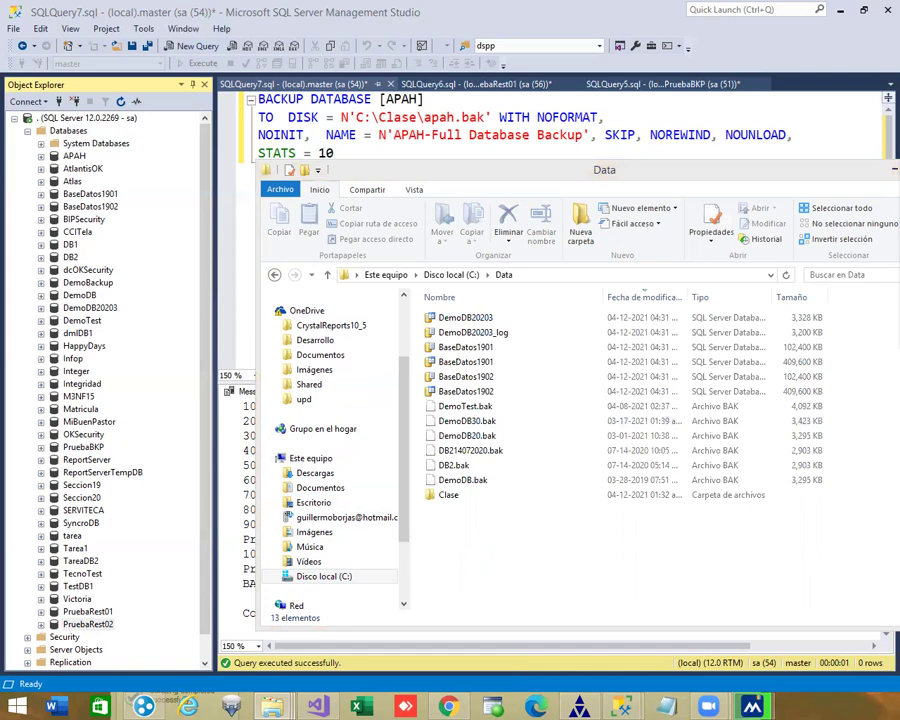
{"action": "key", "text": "ctrl+v"}
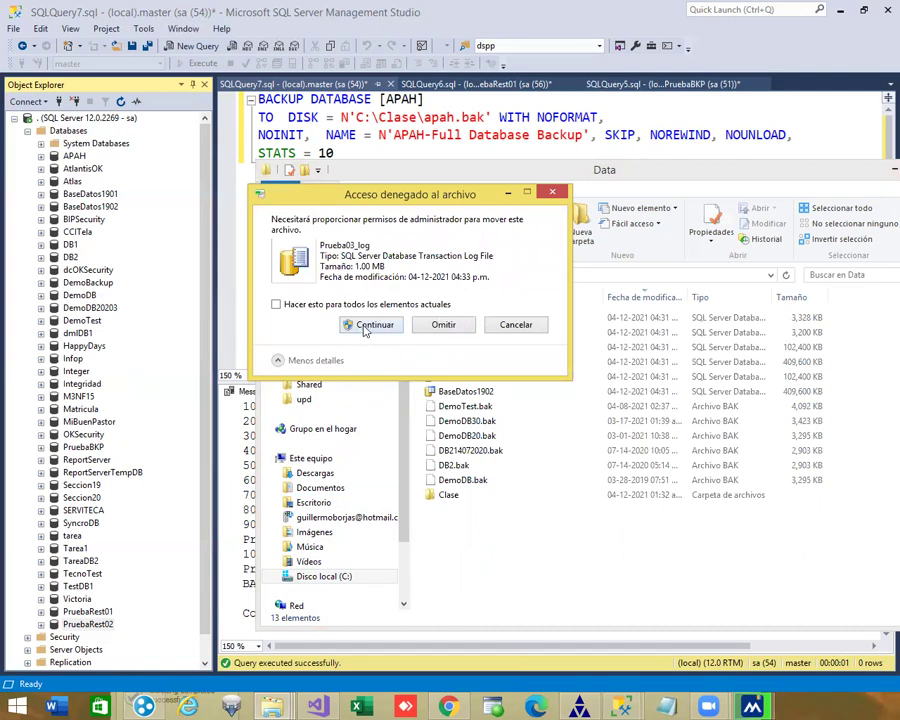
{"action": "left_click", "coordinate": [366, 330]}
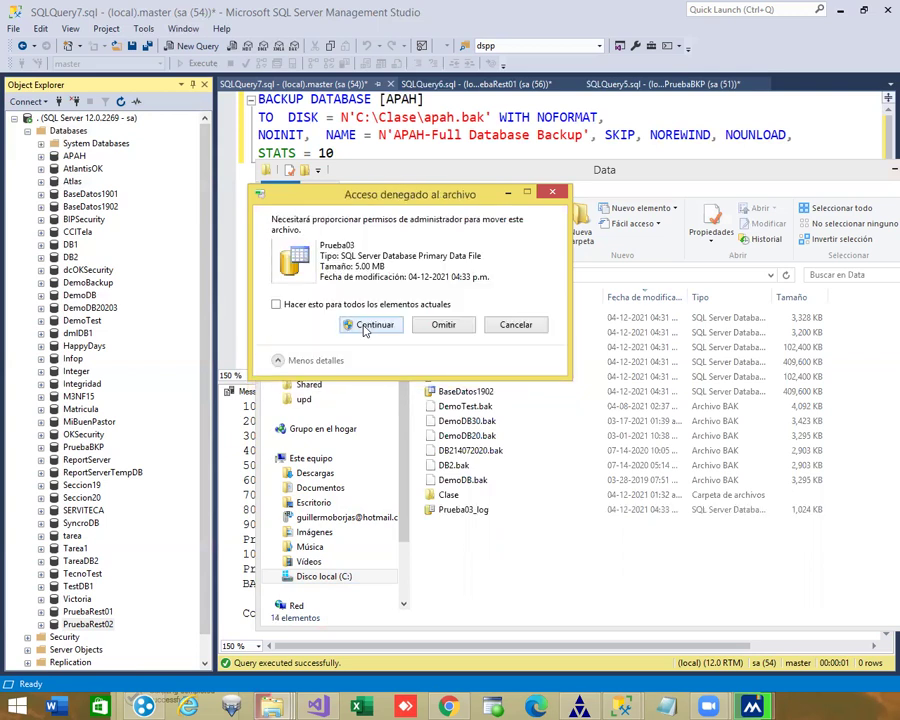
{"action": "left_click", "coordinate": [365, 326]}
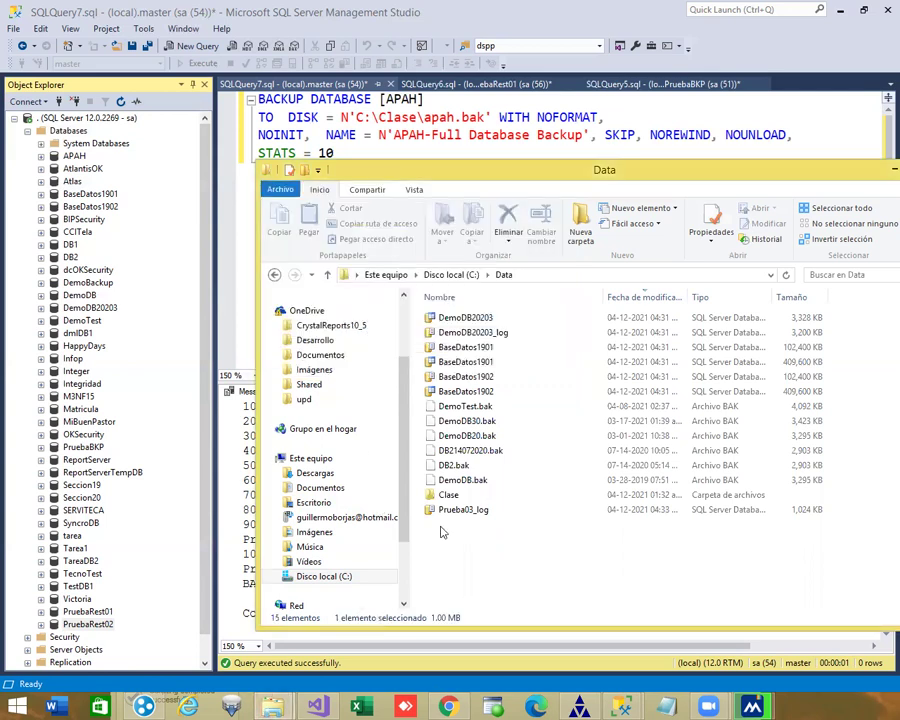
Check the moved Prueba03_log and Prueba03 files in the C:\Data folder
{"action": "left_click", "coordinate": [468, 550]}
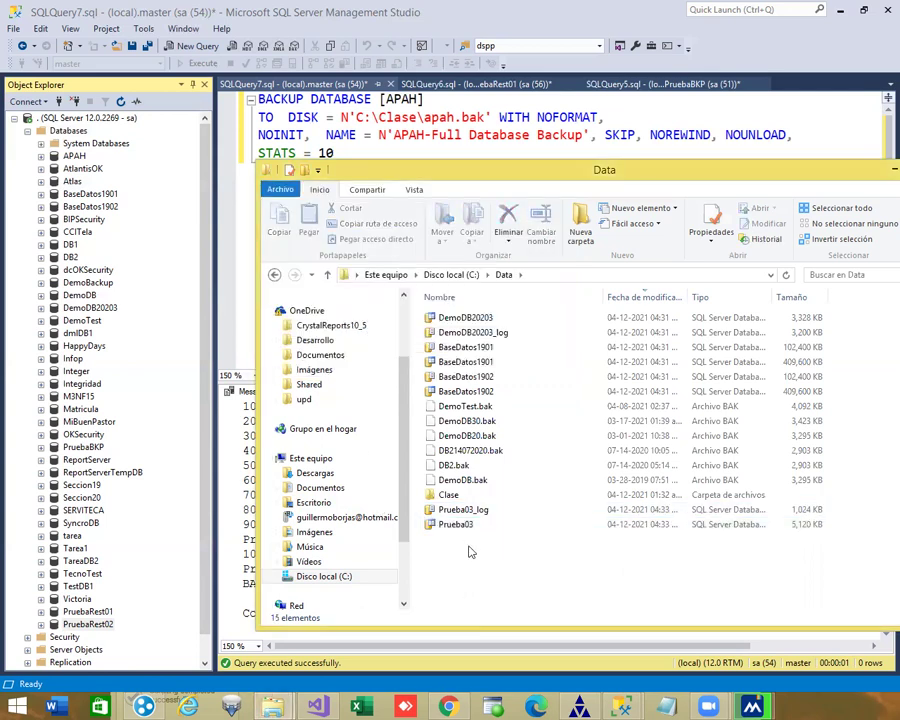
{"action": "left_click_drag", "start_coordinate": [440, 520], "coordinate": [450, 586]}
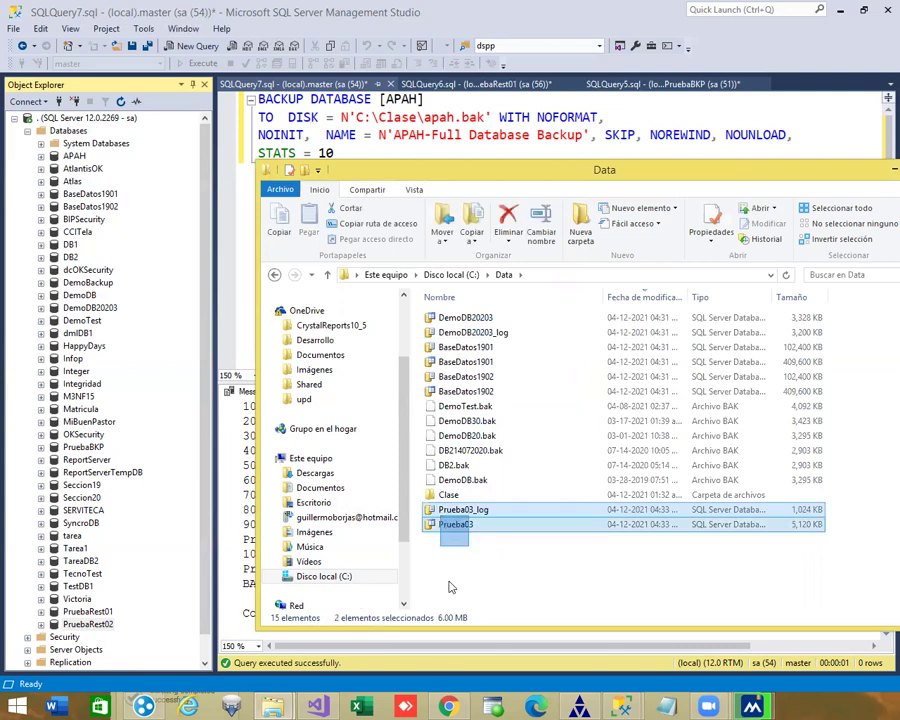
{"action": "left_click", "coordinate": [454, 546]}
{"action": "left_click", "coordinate": [452, 512]}
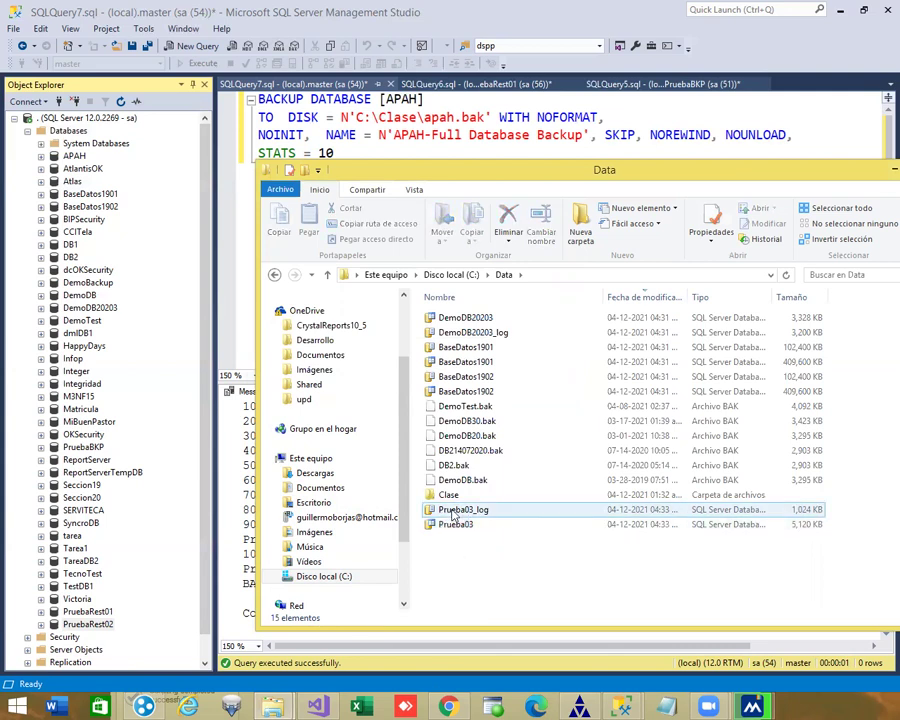
{"action": "left_click", "coordinate": [453, 526]}
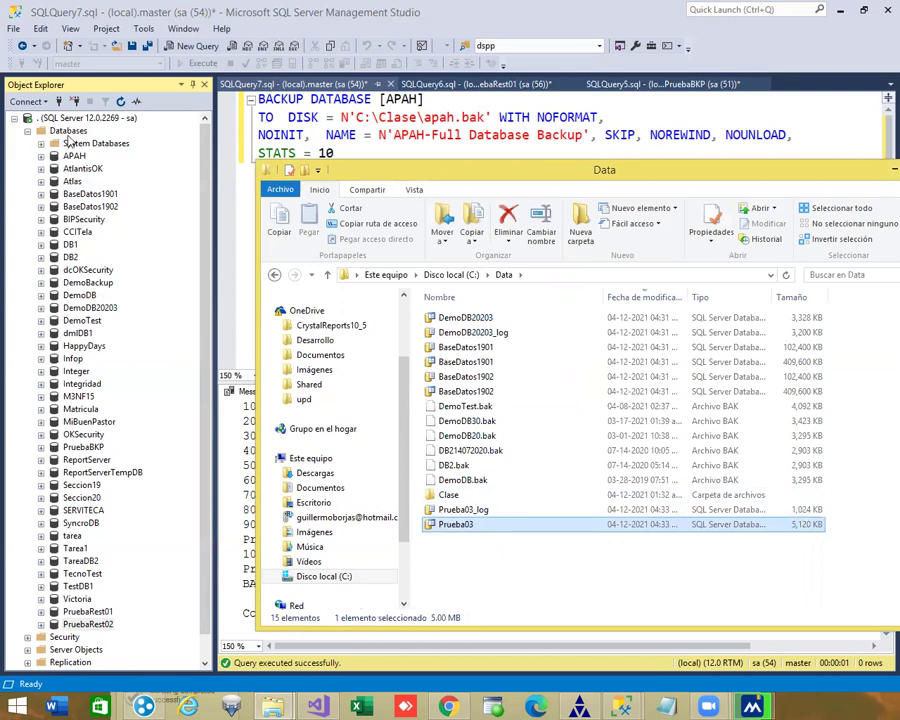
Switch to SQL Server Management Studio and attach the Prueba03 database from Prueba03.mdf in C:\Data
{"action": "left_click", "coordinate": [70, 135]}
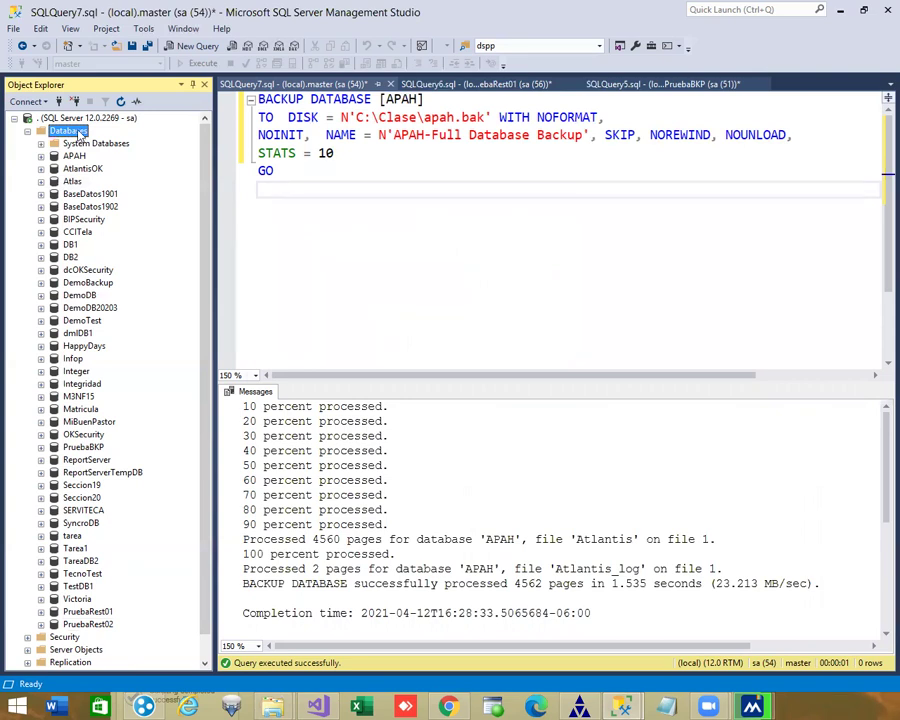
{"action": "right_click", "coordinate": [67, 134]}
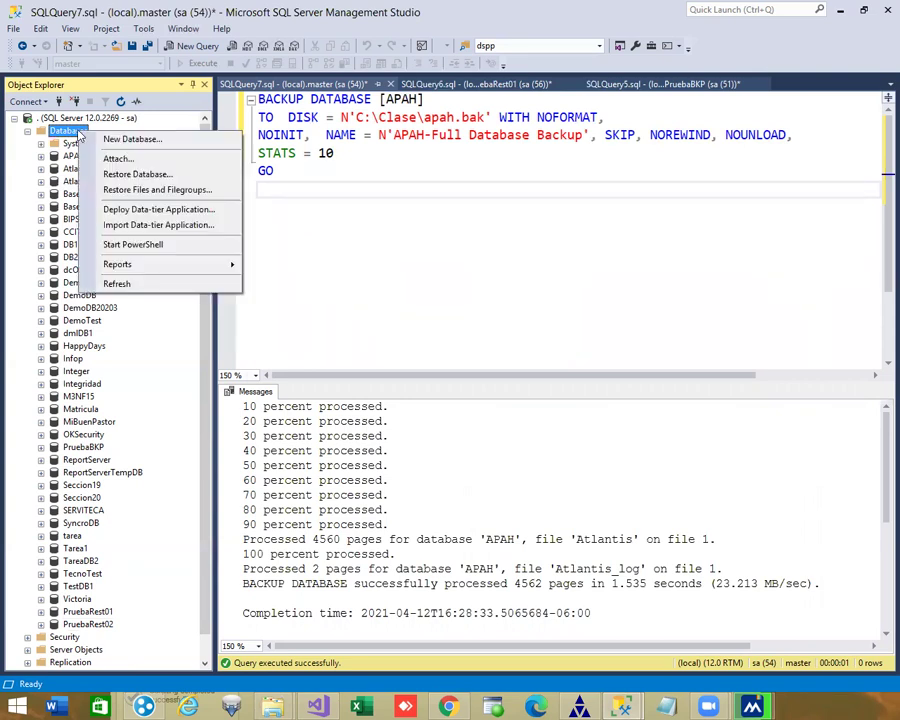
{"action": "left_click", "coordinate": [165, 159]}
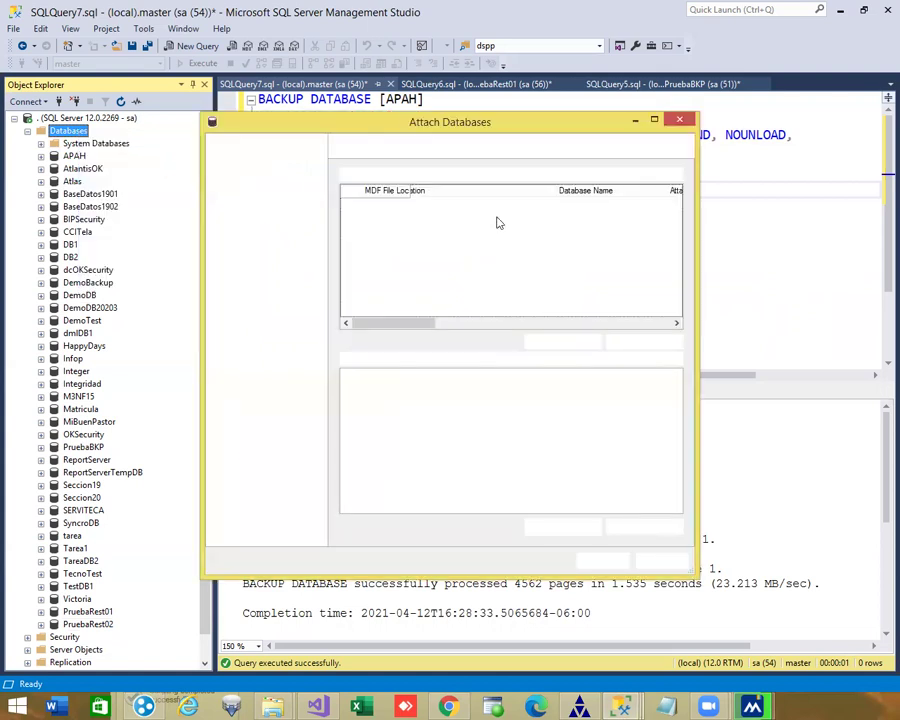
{"action": "left_click", "coordinate": [573, 344]}
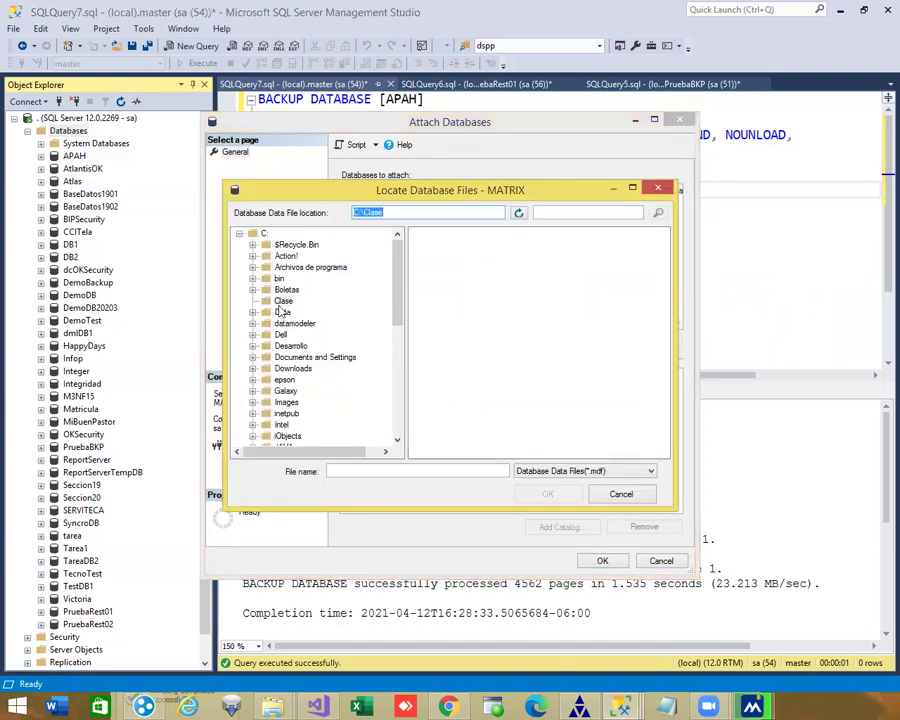
{"action": "left_click", "coordinate": [283, 312]}
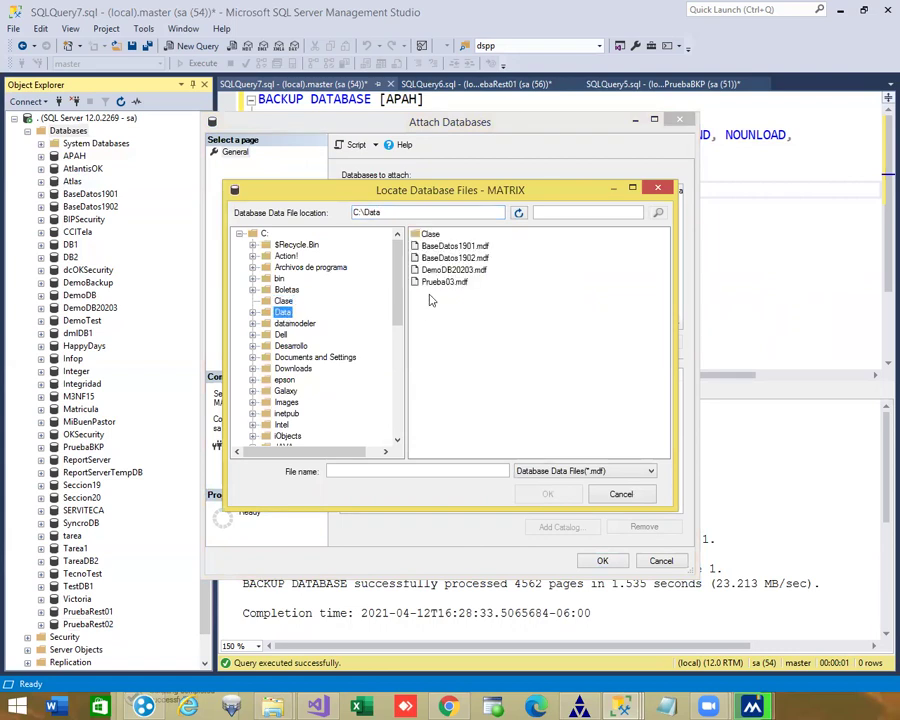
{"action": "double_click", "coordinate": [444, 282]}
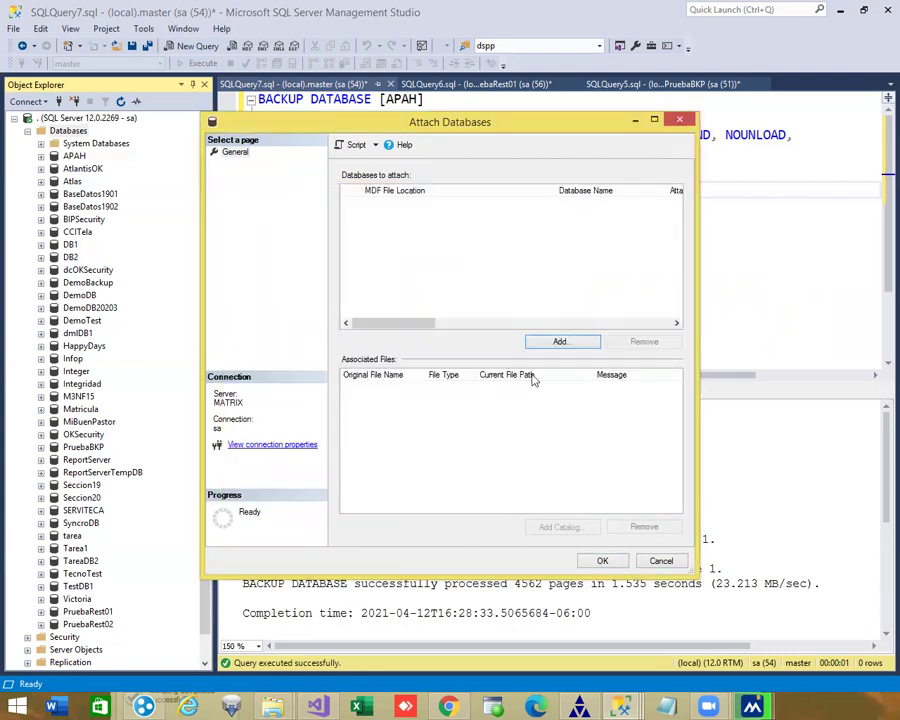
{"action": "left_click", "coordinate": [602, 562]}
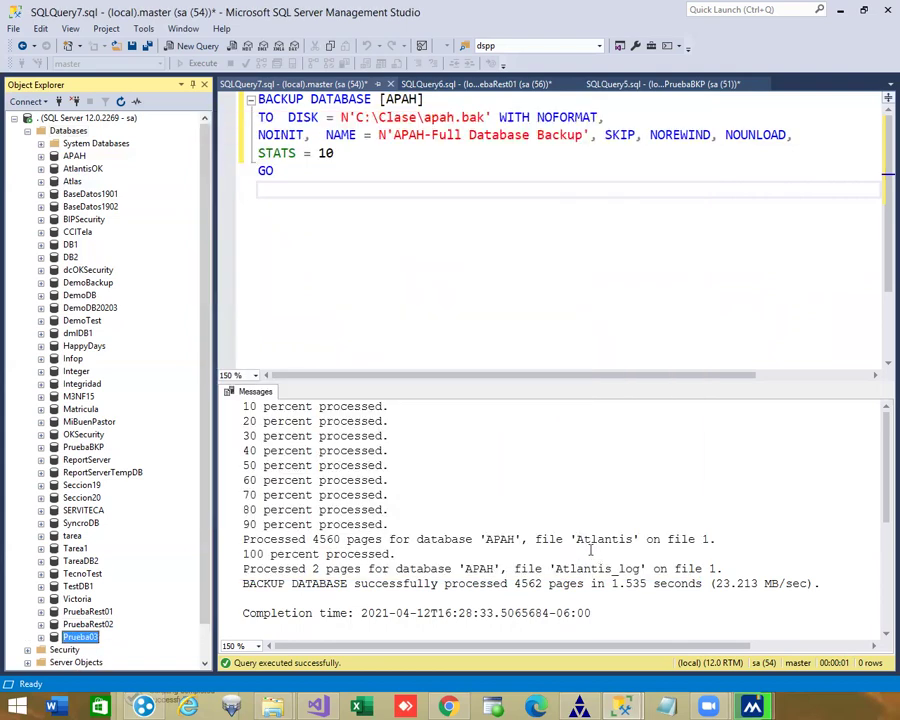